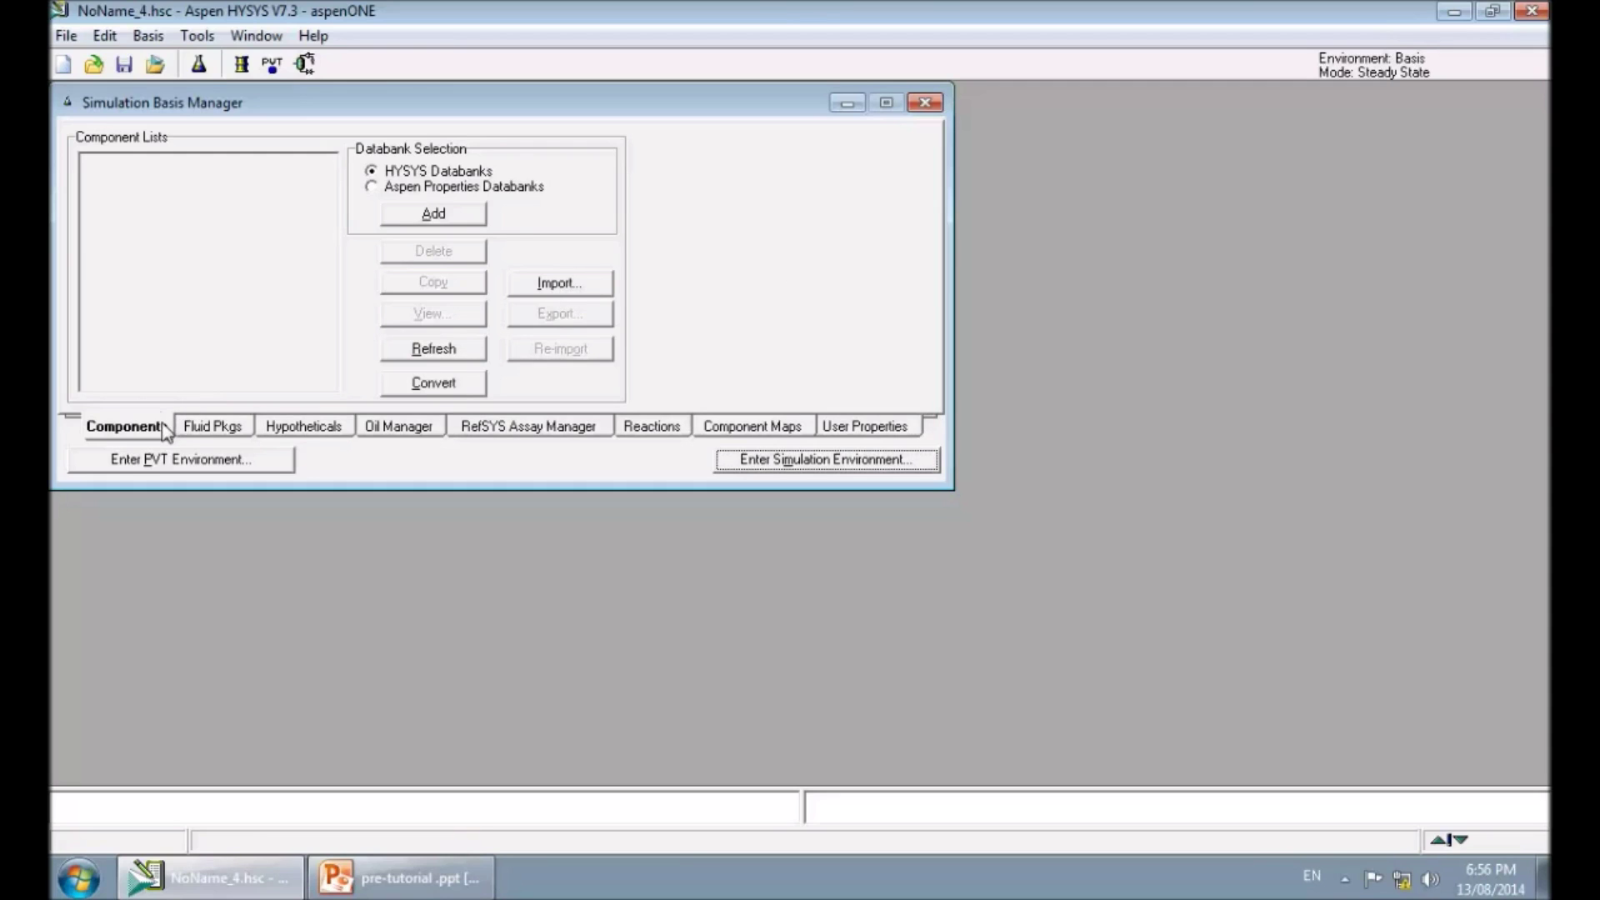
Step: Create a component list from the HYSYS databanks and add HCl to it as a pure component
{"action": "left_click", "coordinate": [226, 428]}
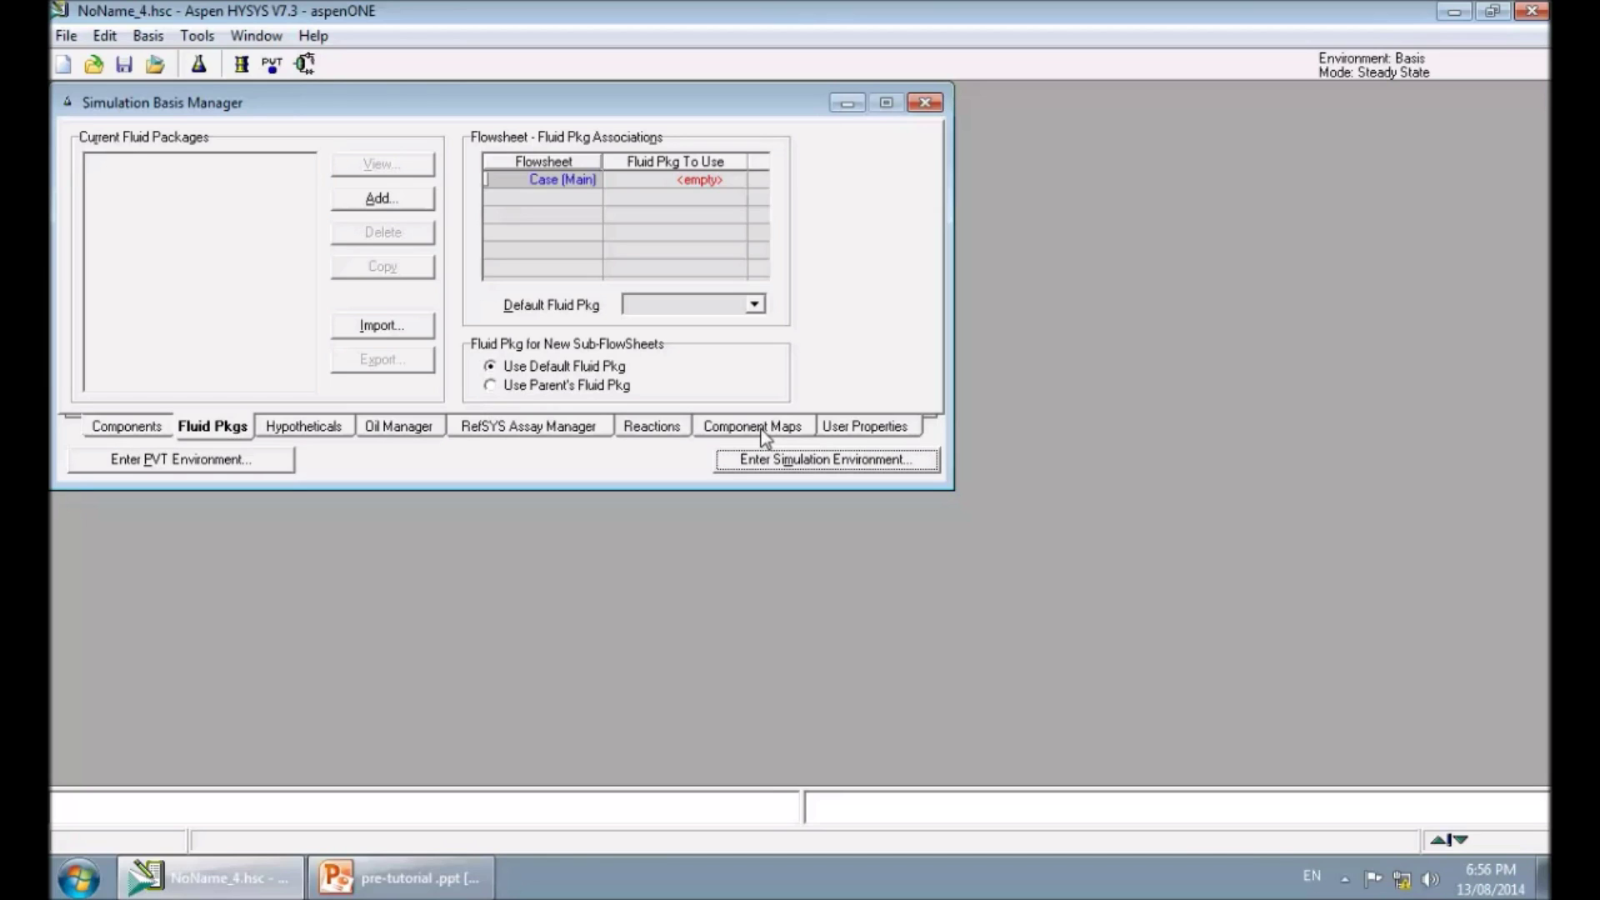
{"action": "left_click", "coordinate": [681, 432]}
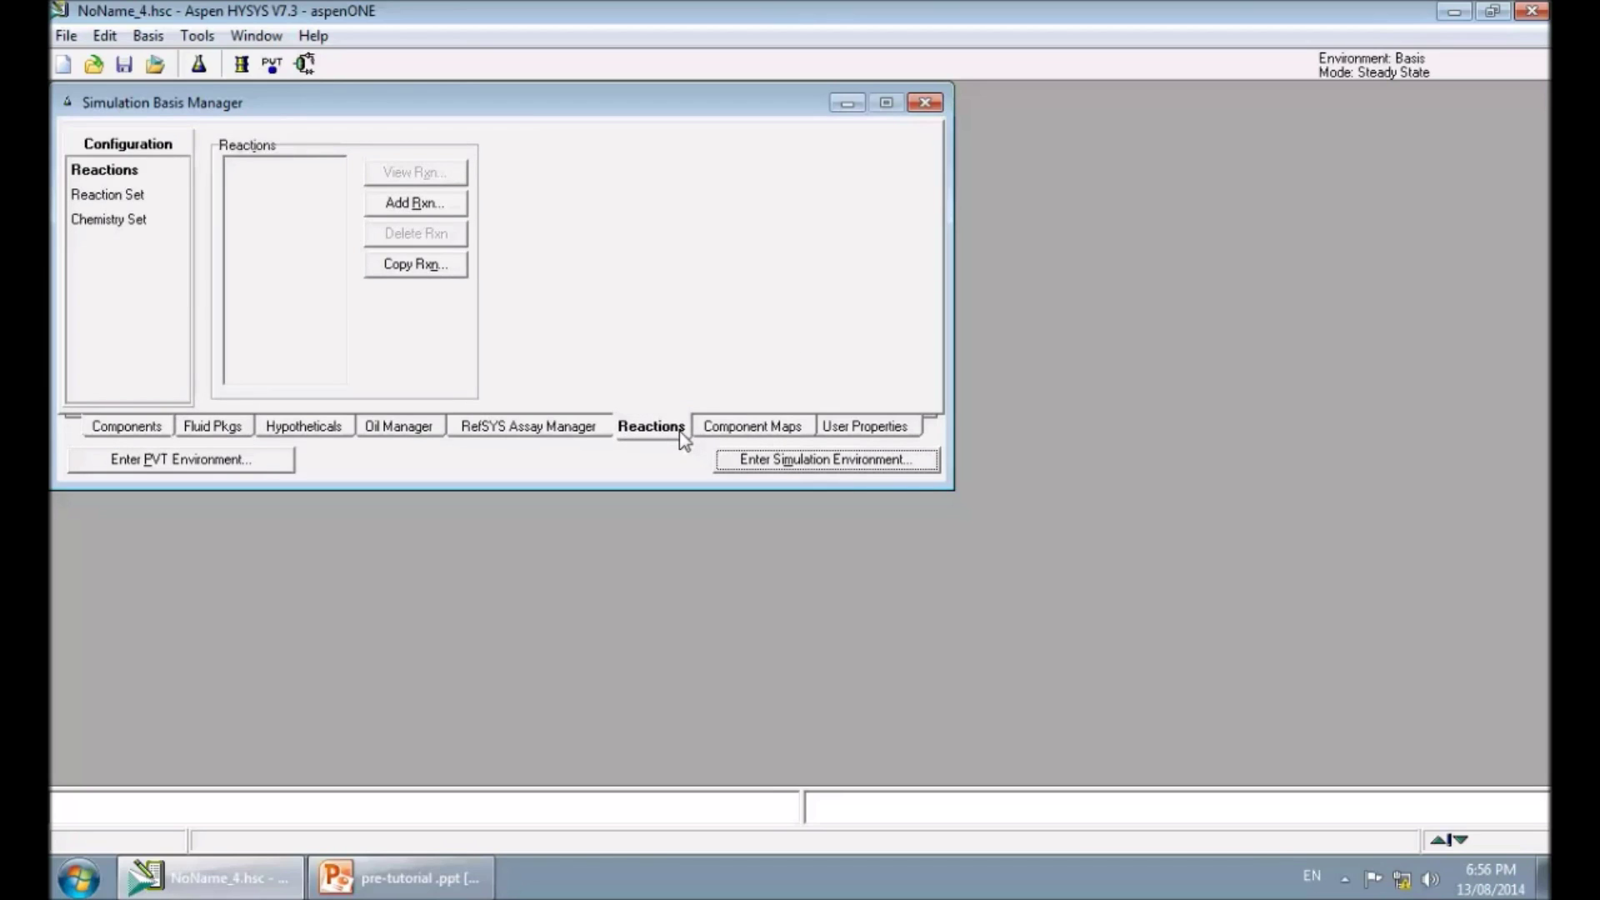
{"action": "left_click", "coordinate": [129, 428]}
{"action": "left_click", "coordinate": [457, 213]}
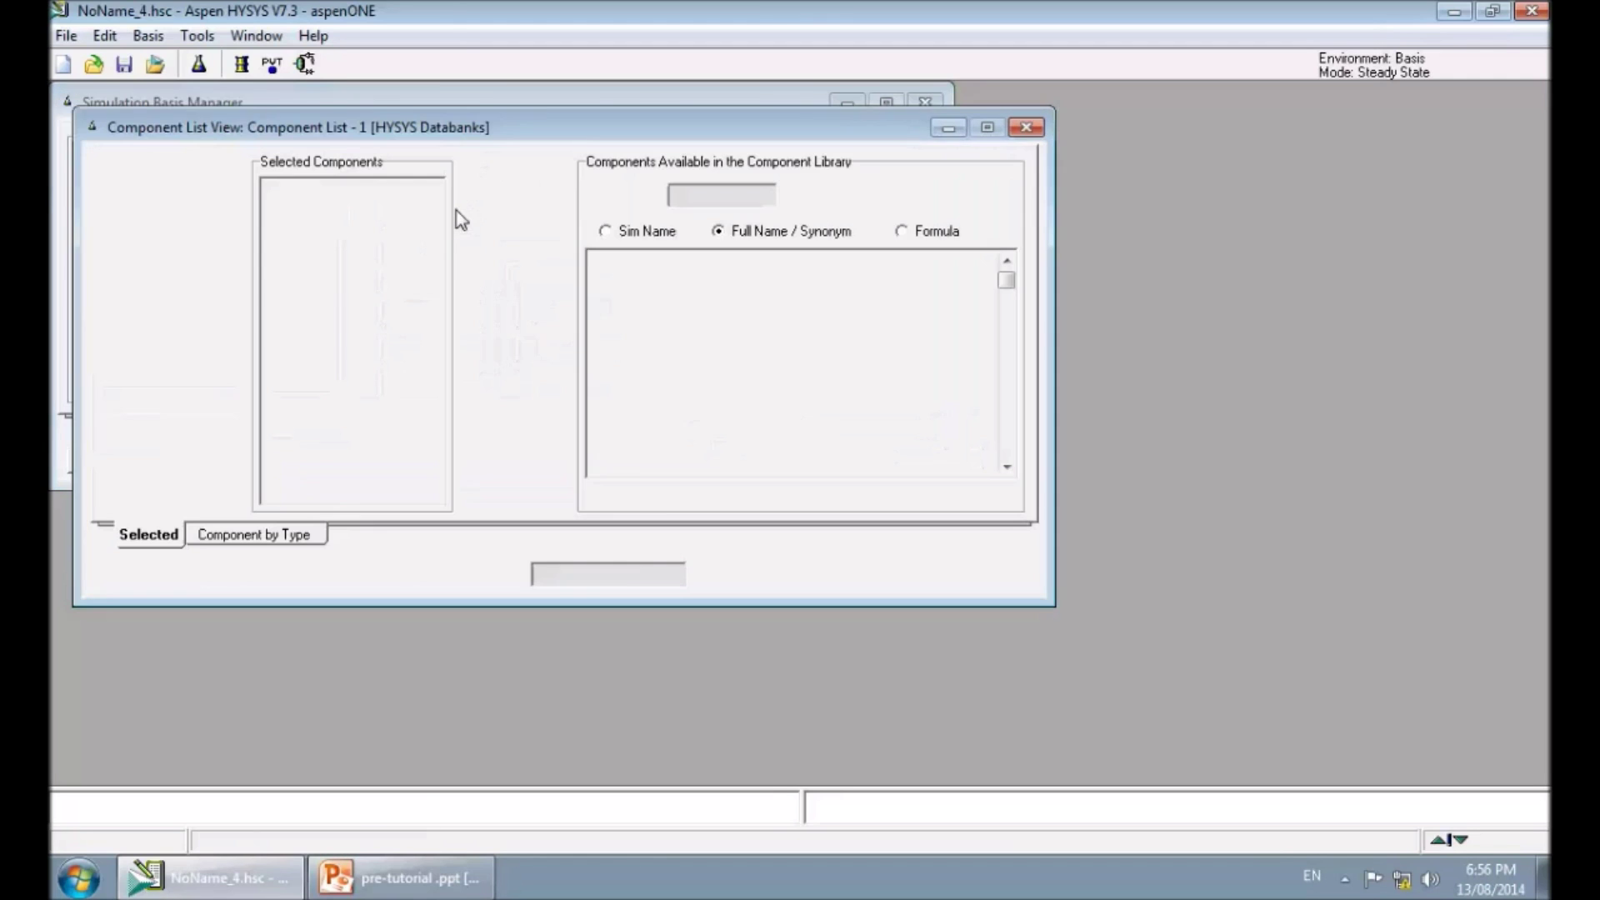
{"action": "left_click_drag", "start_coordinate": [438, 136], "coordinate": [542, 211]}
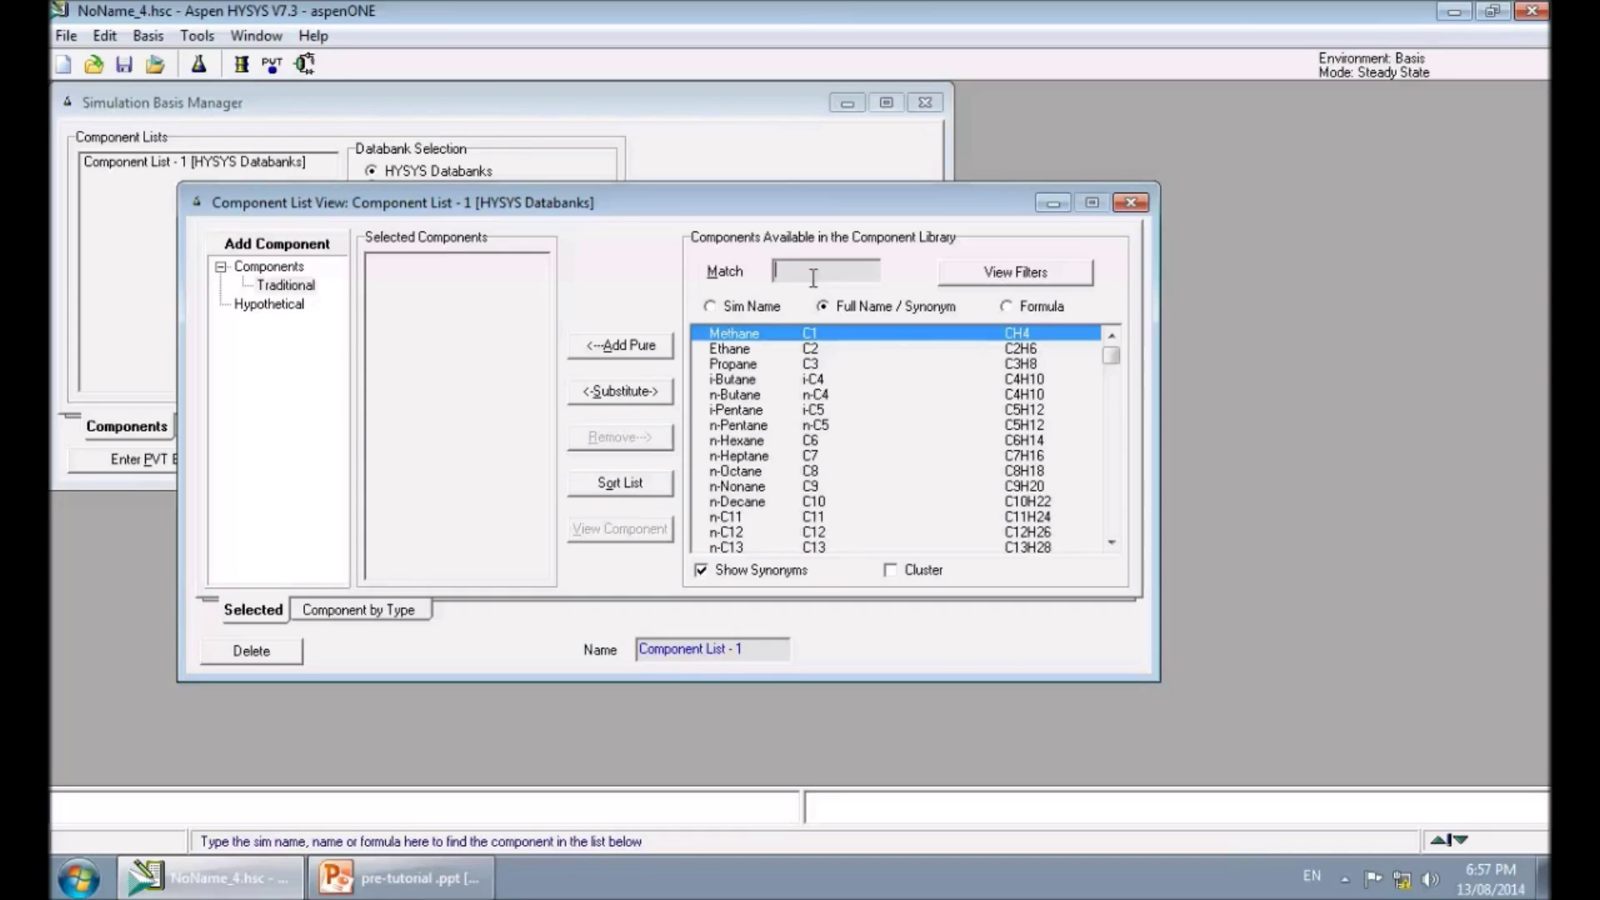
{"action": "type", "text": "HCL"}
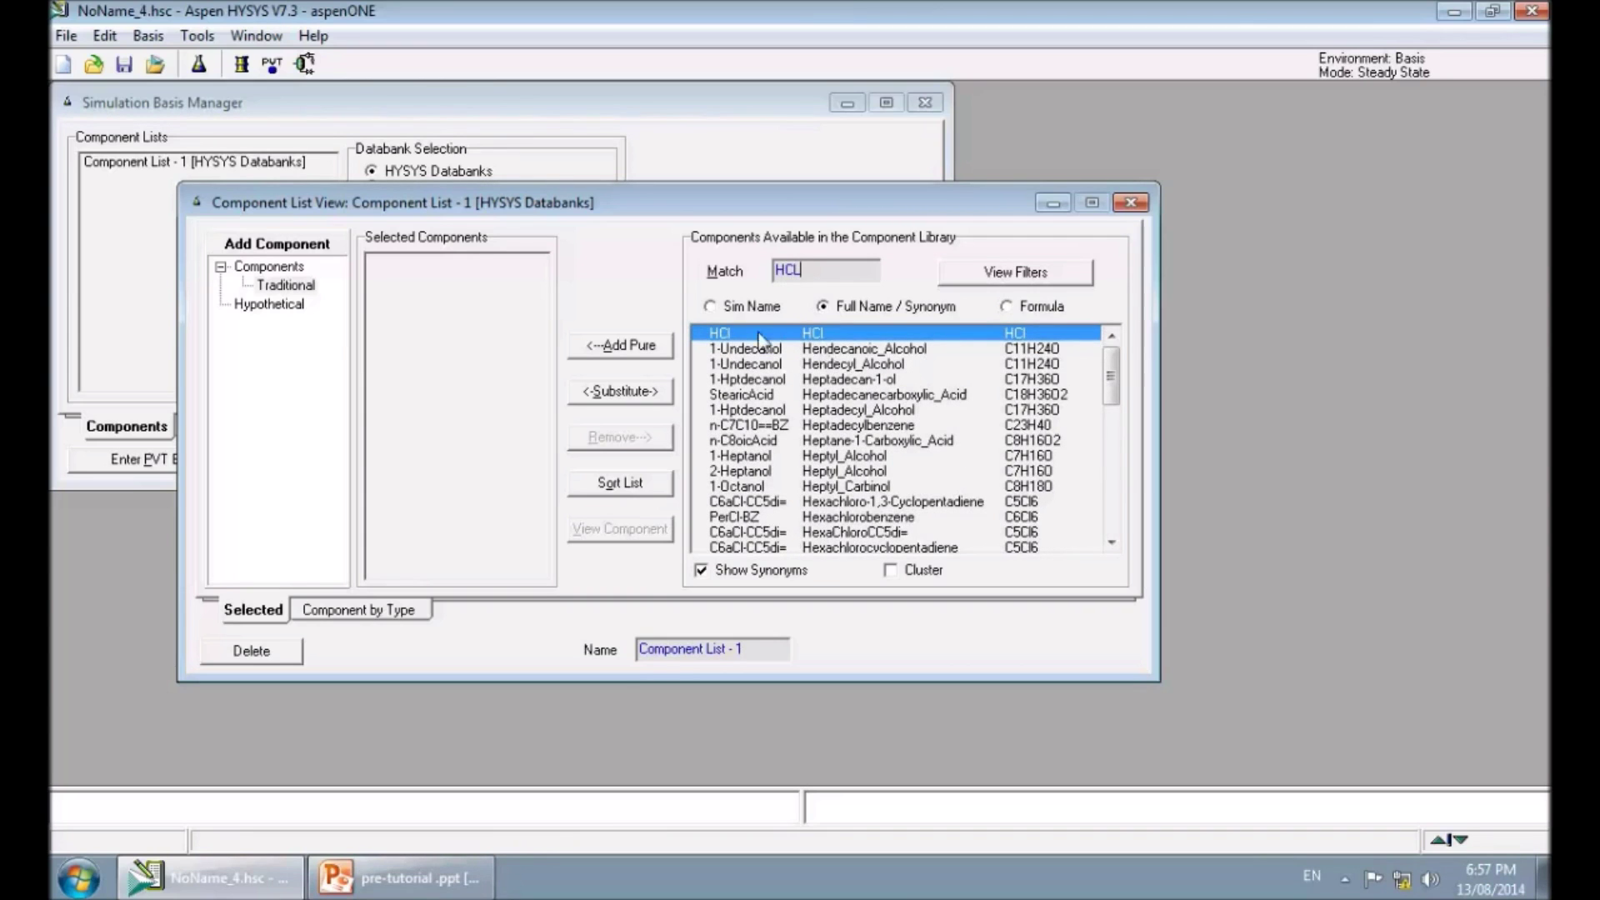
{"action": "left_click", "coordinate": [623, 356]}
Step: Find ethylene by its formula C2H4 in the component library and add it to the selected components
{"action": "left_click", "coordinate": [727, 278]}
{"action": "key", "text": "BackSpace"}
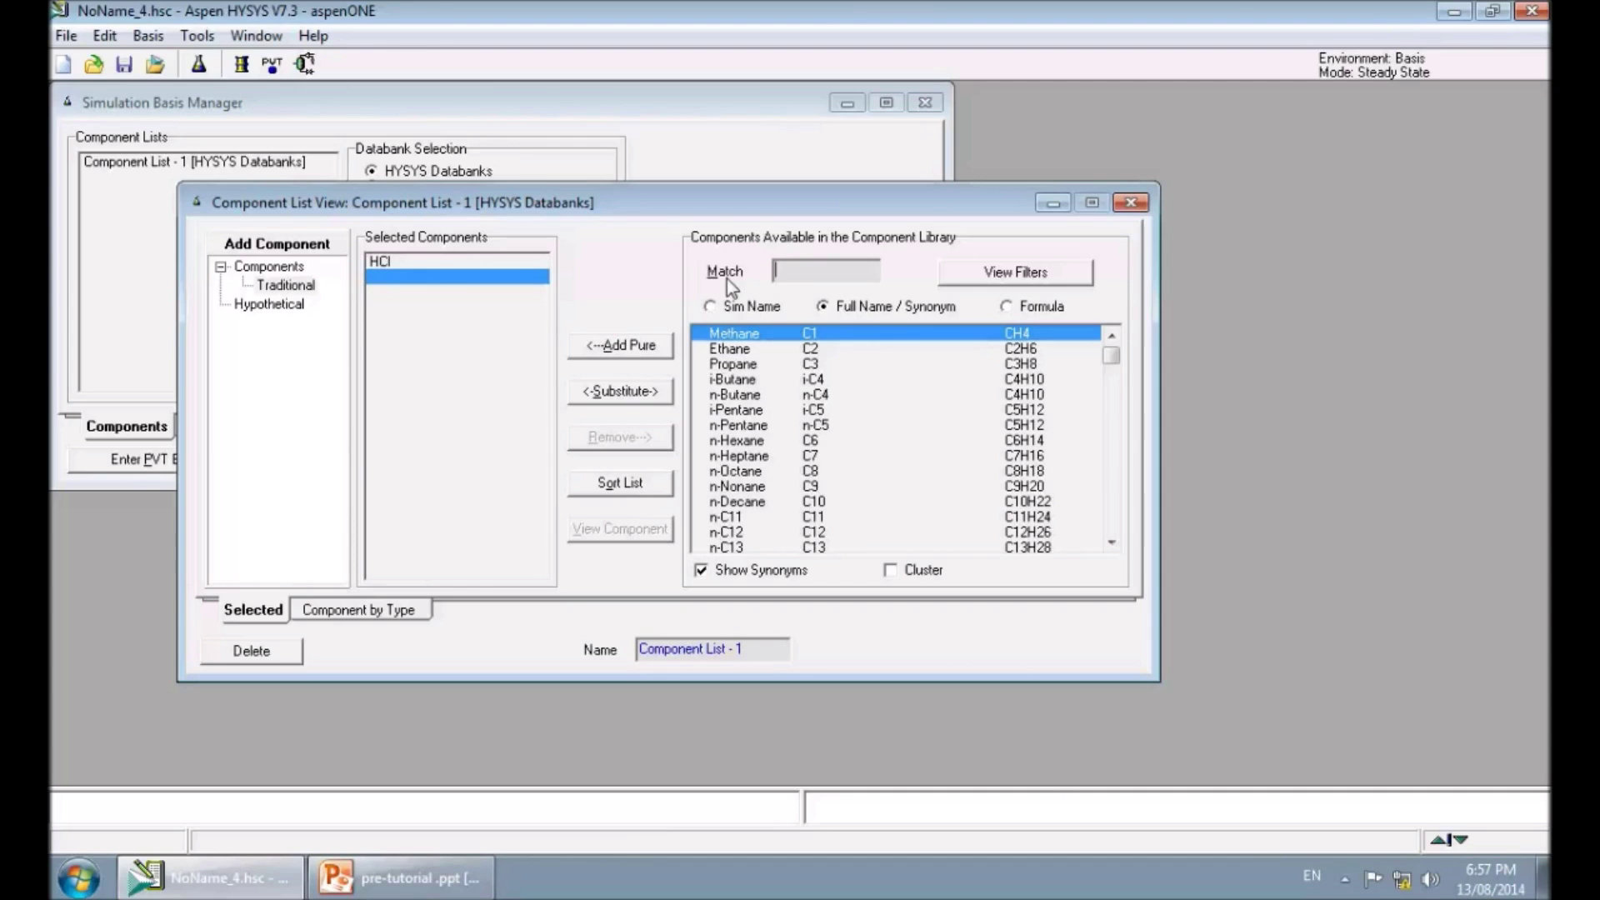
{"action": "type", "text": "C"}
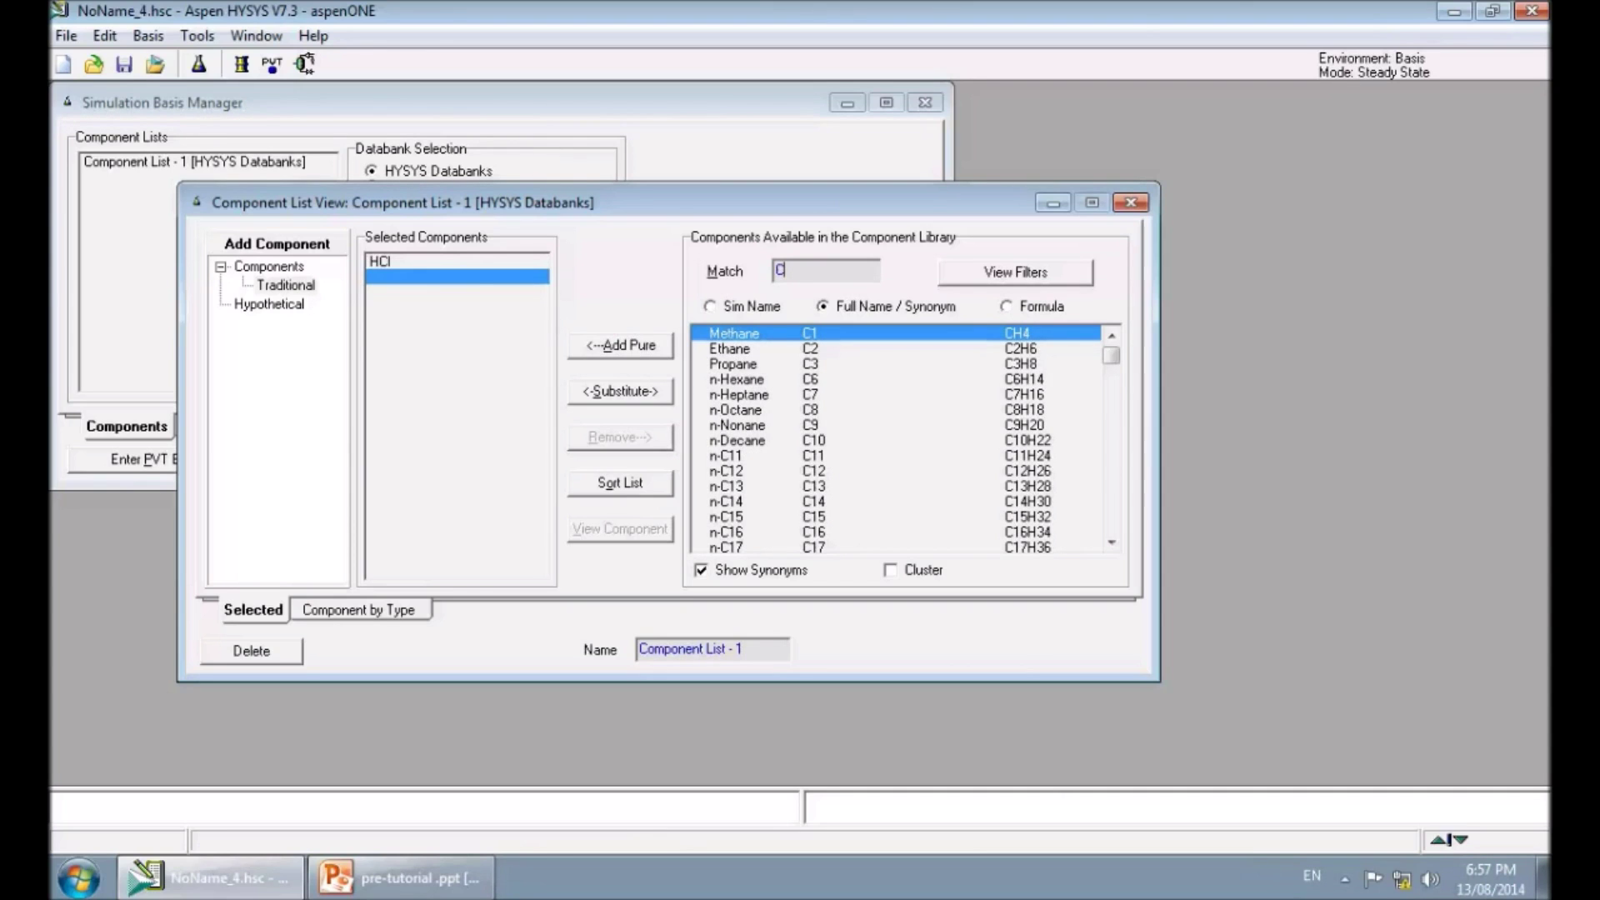
{"action": "type", "text": "2H4"}
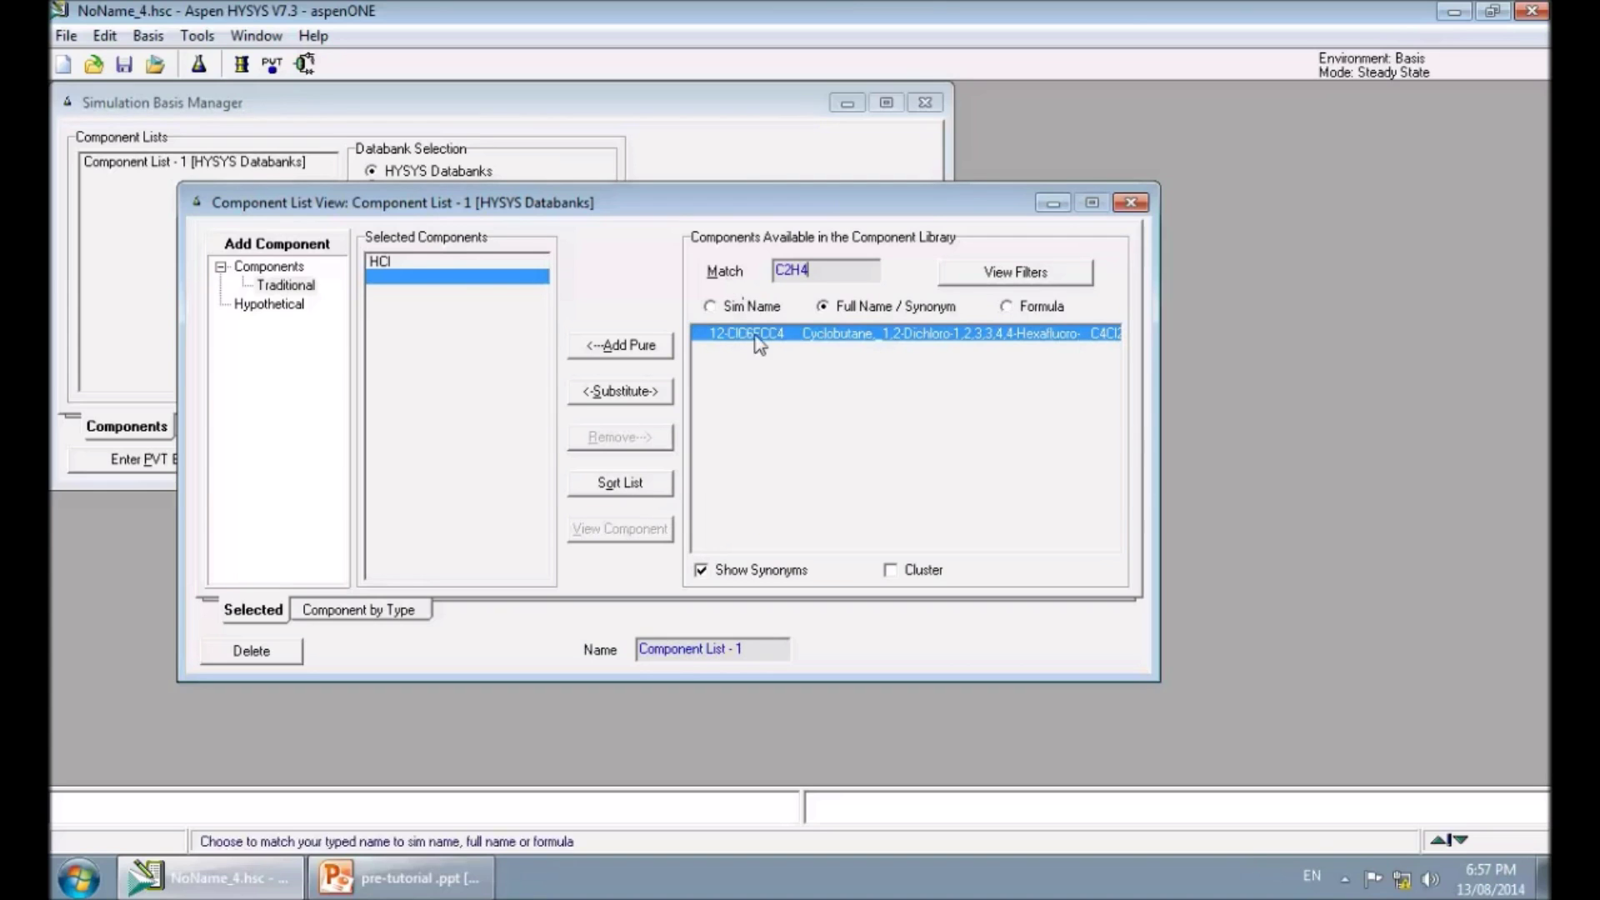
{"action": "left_click", "coordinate": [1023, 306]}
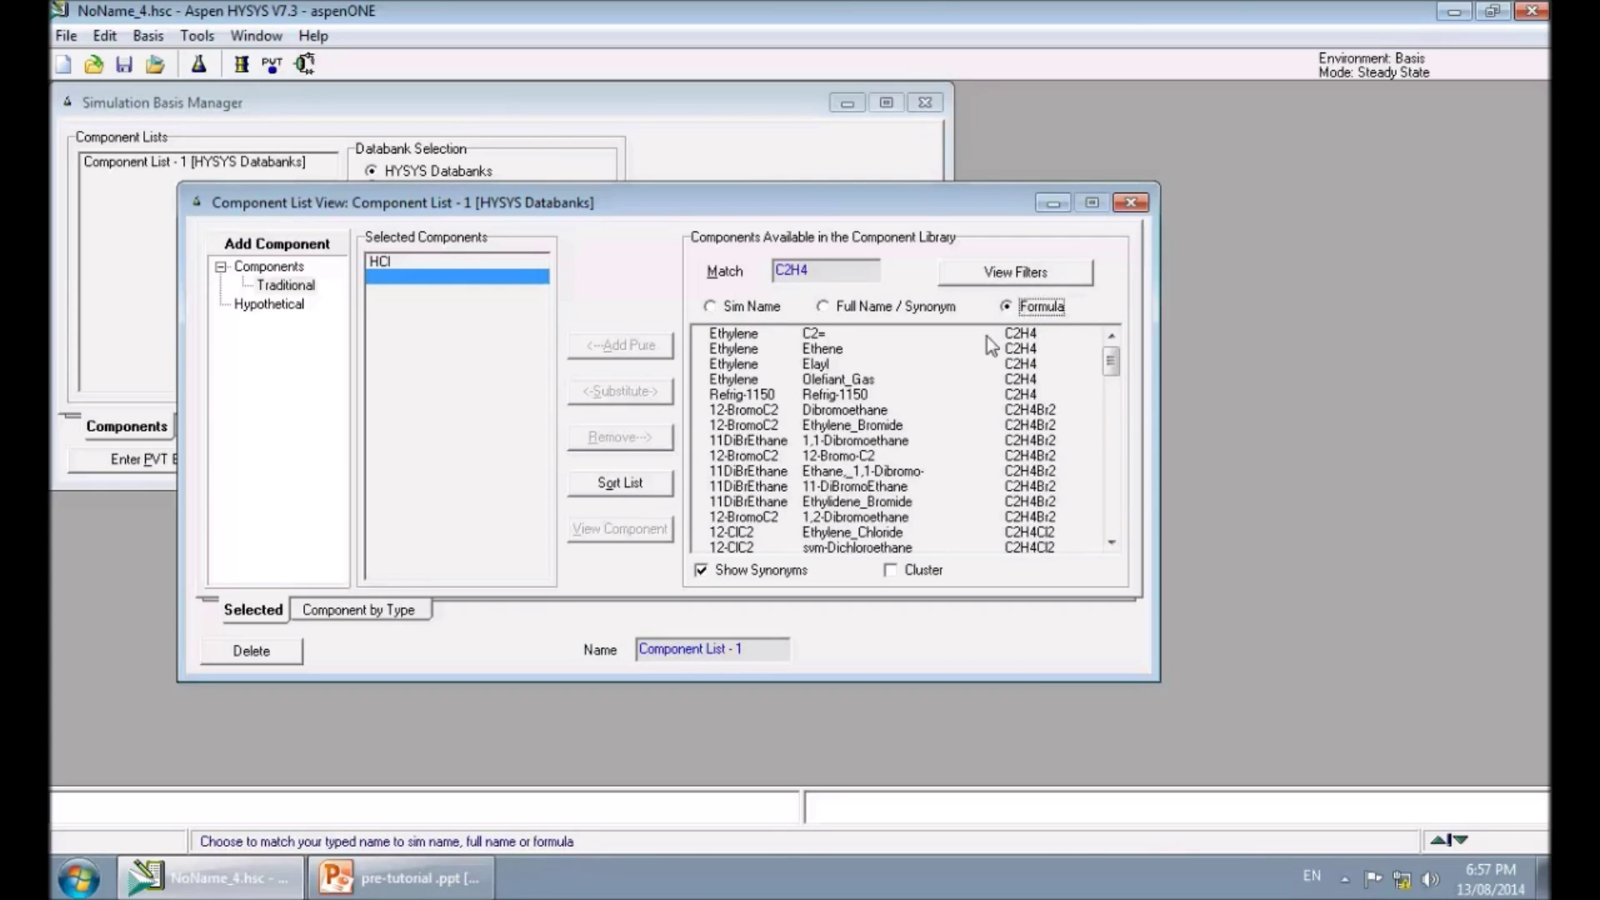
{"action": "left_click", "coordinate": [828, 350]}
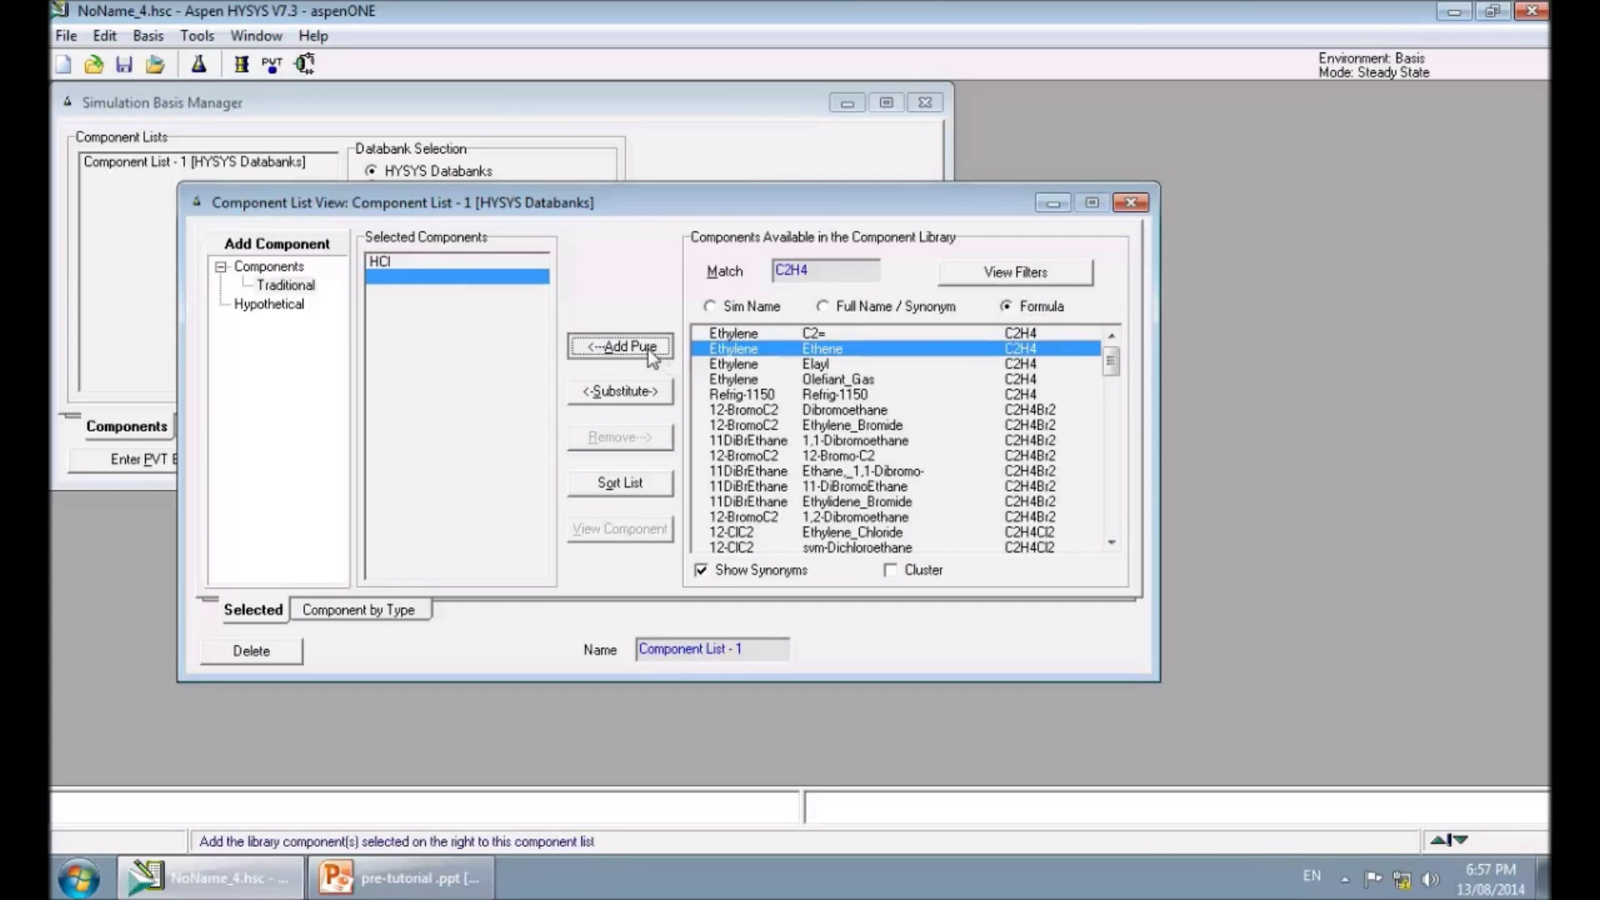
{"action": "left_click", "coordinate": [649, 352]}
Step: Find nitrogen by full name in the component library and add it to the selected components
{"action": "double_click", "coordinate": [855, 271]}
{"action": "key", "text": "BackSpace"}
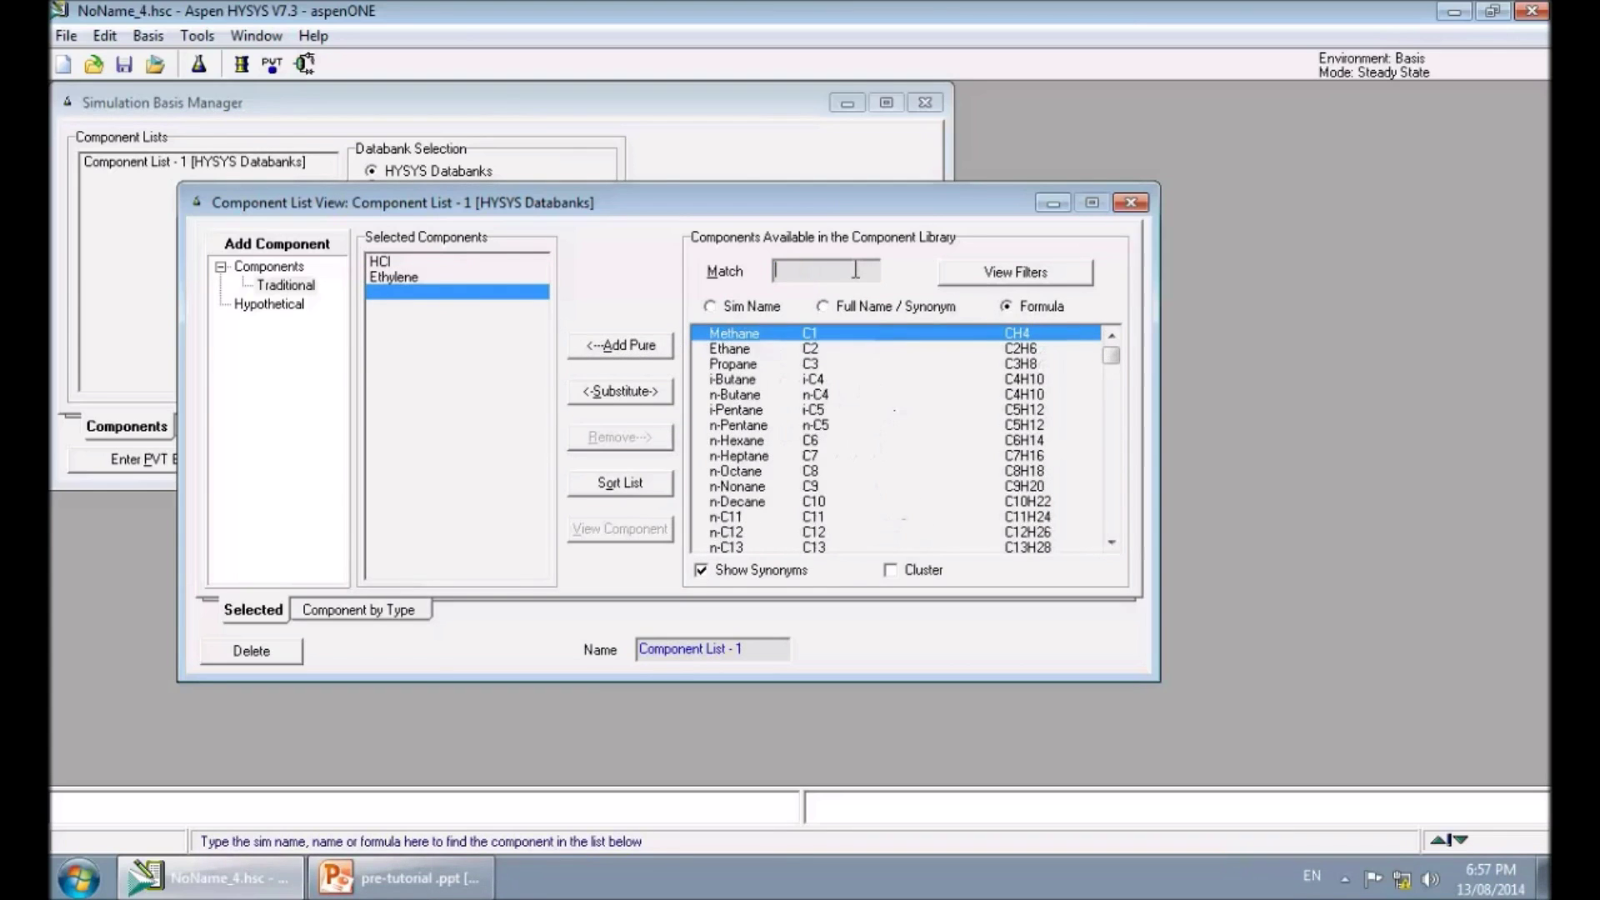
{"action": "type", "text": "Ni"}
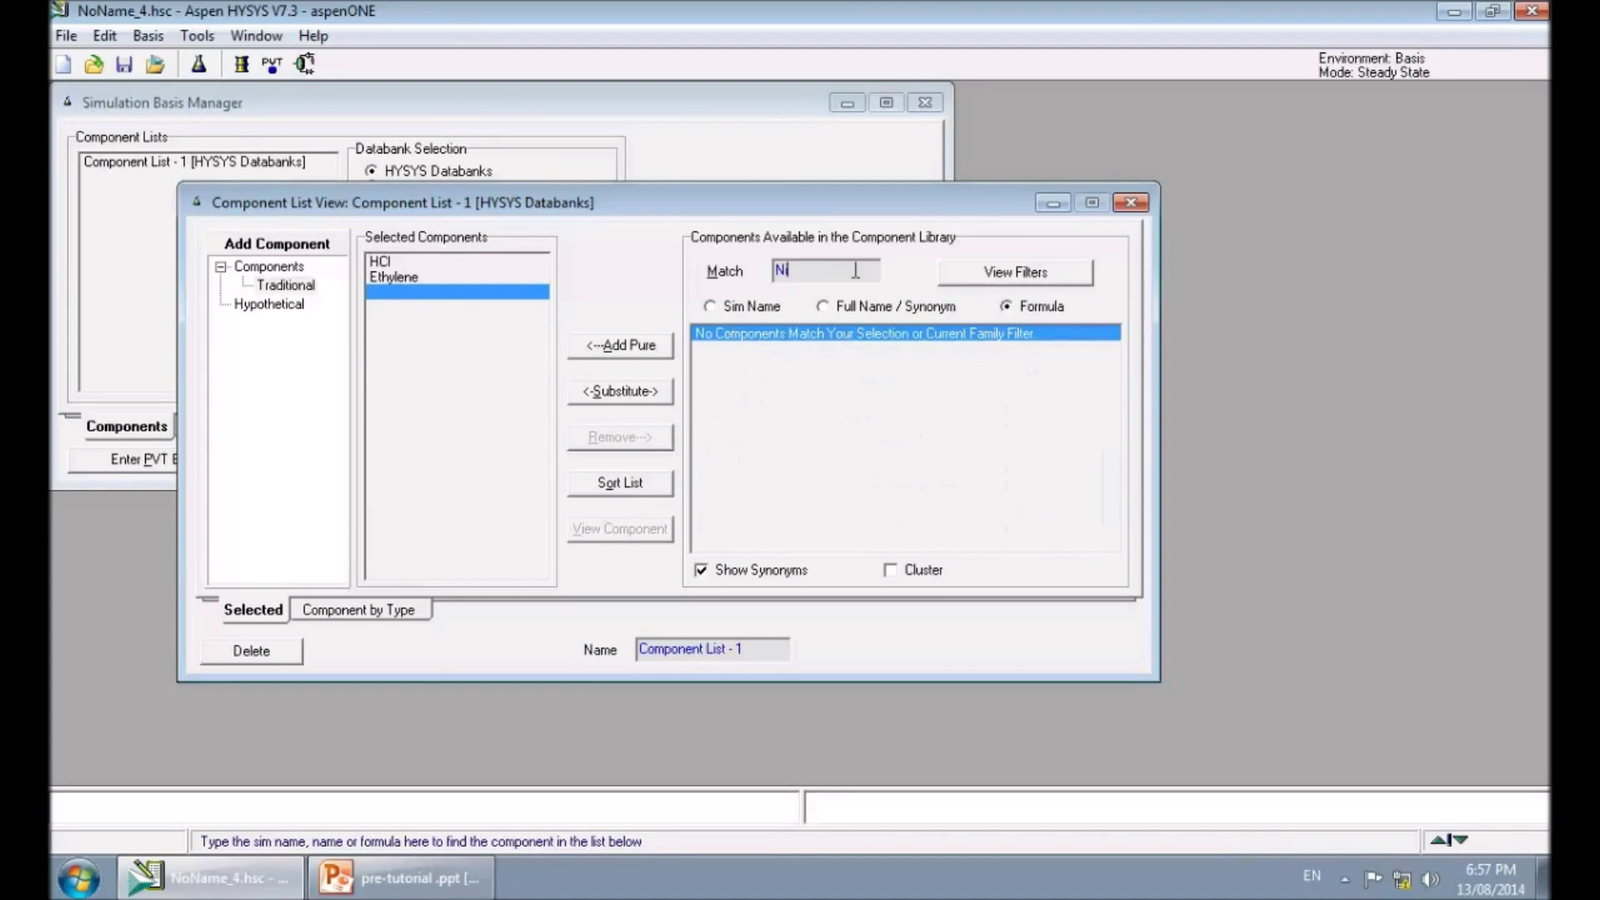
{"action": "type", "text": "t"}
{"action": "left_click", "coordinate": [822, 306]}
{"action": "left_click", "coordinate": [815, 269]}
{"action": "type", "text": "rog"}
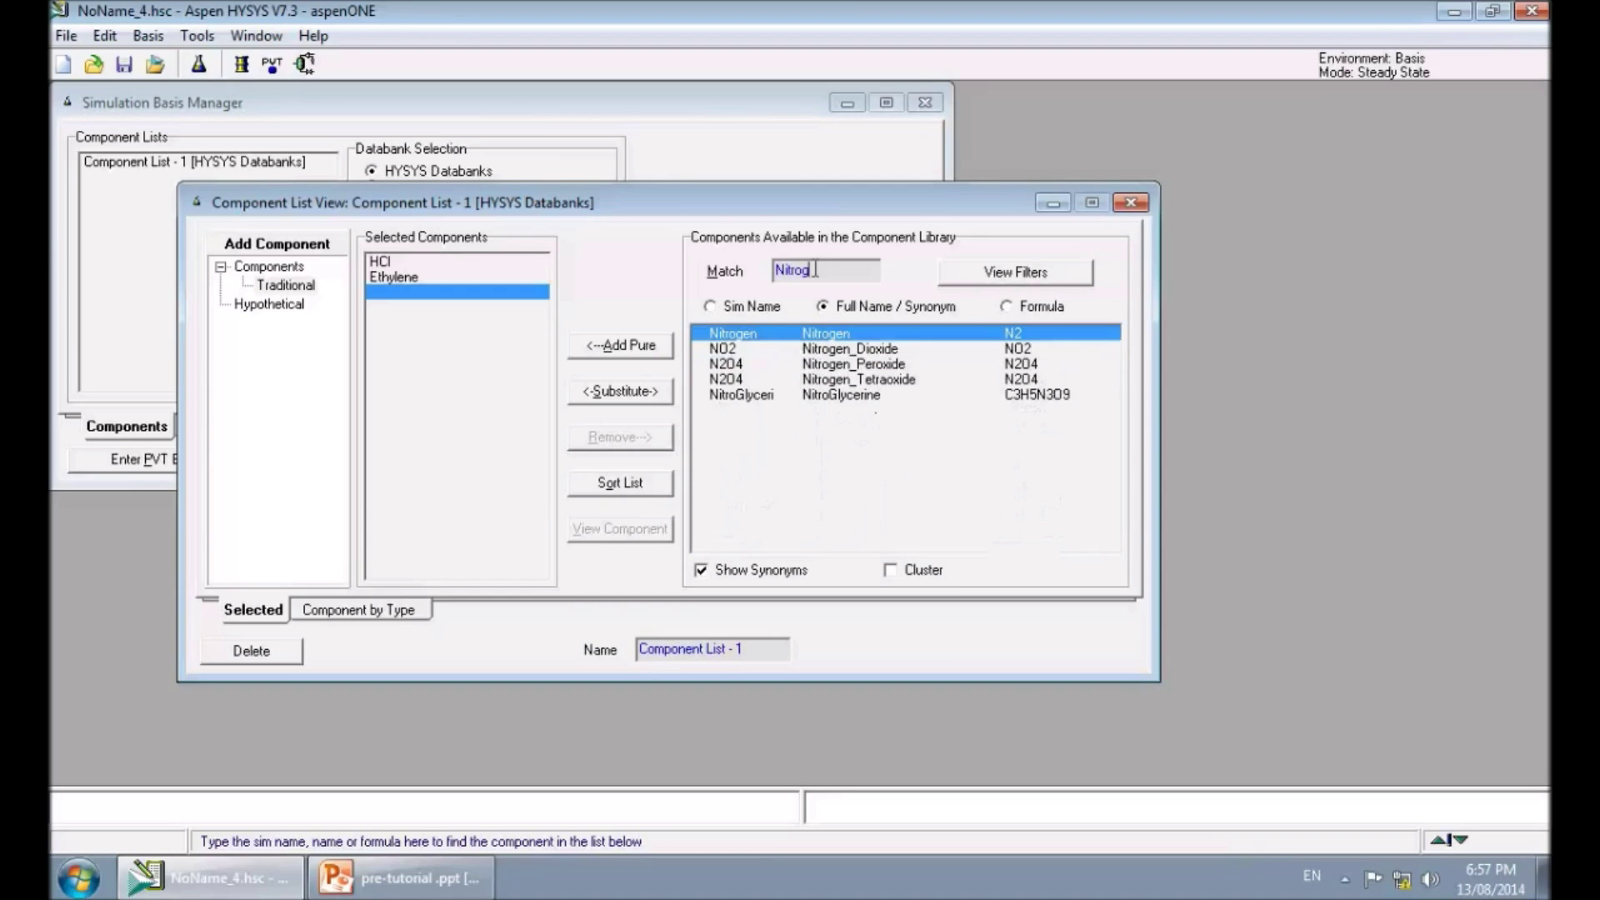
{"action": "left_click", "coordinate": [620, 350]}
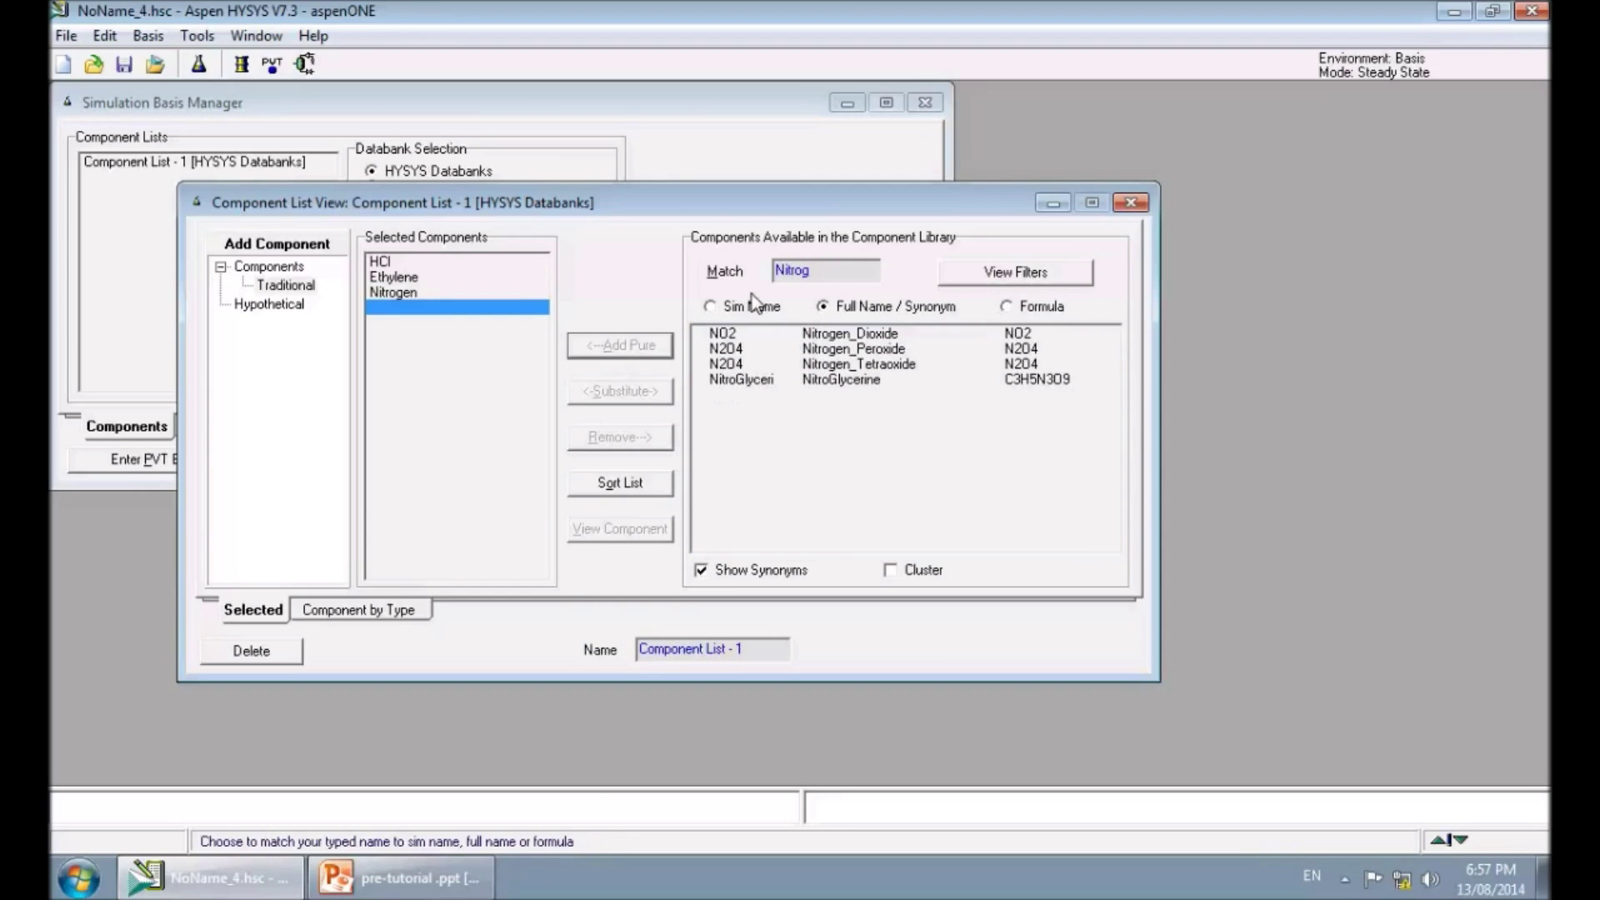
Step: Find Ethyl_Chloride (ClC2) by full name, add it to the selected components and close the component list
{"action": "left_click", "coordinate": [834, 274]}
{"action": "key", "text": "BackSpace"}
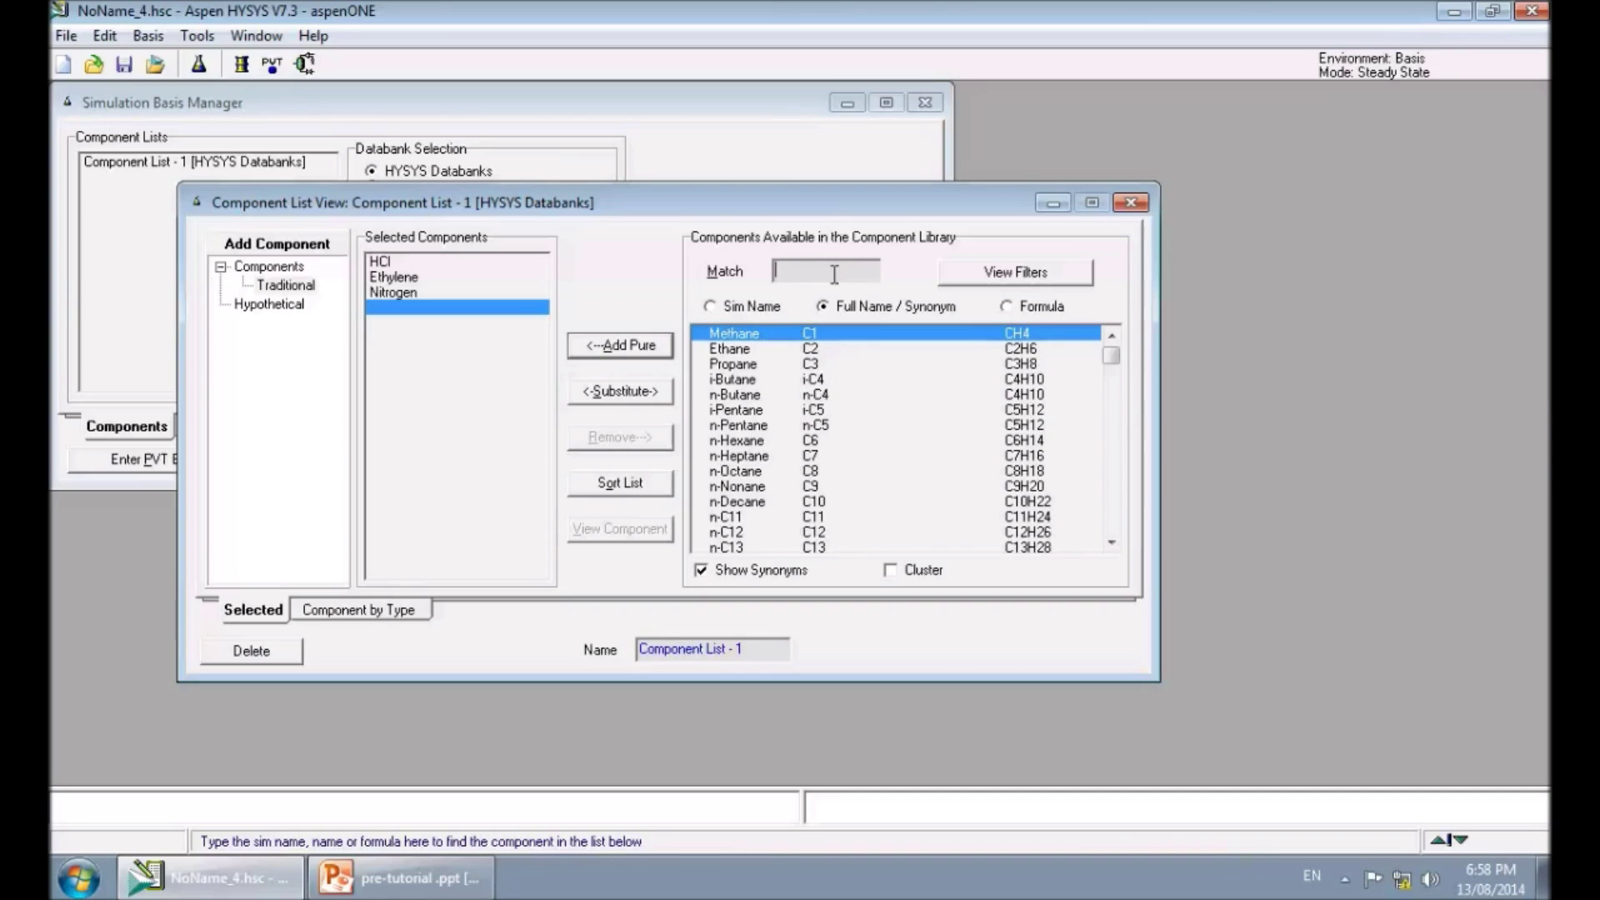
{"action": "type", "text": "Eth"}
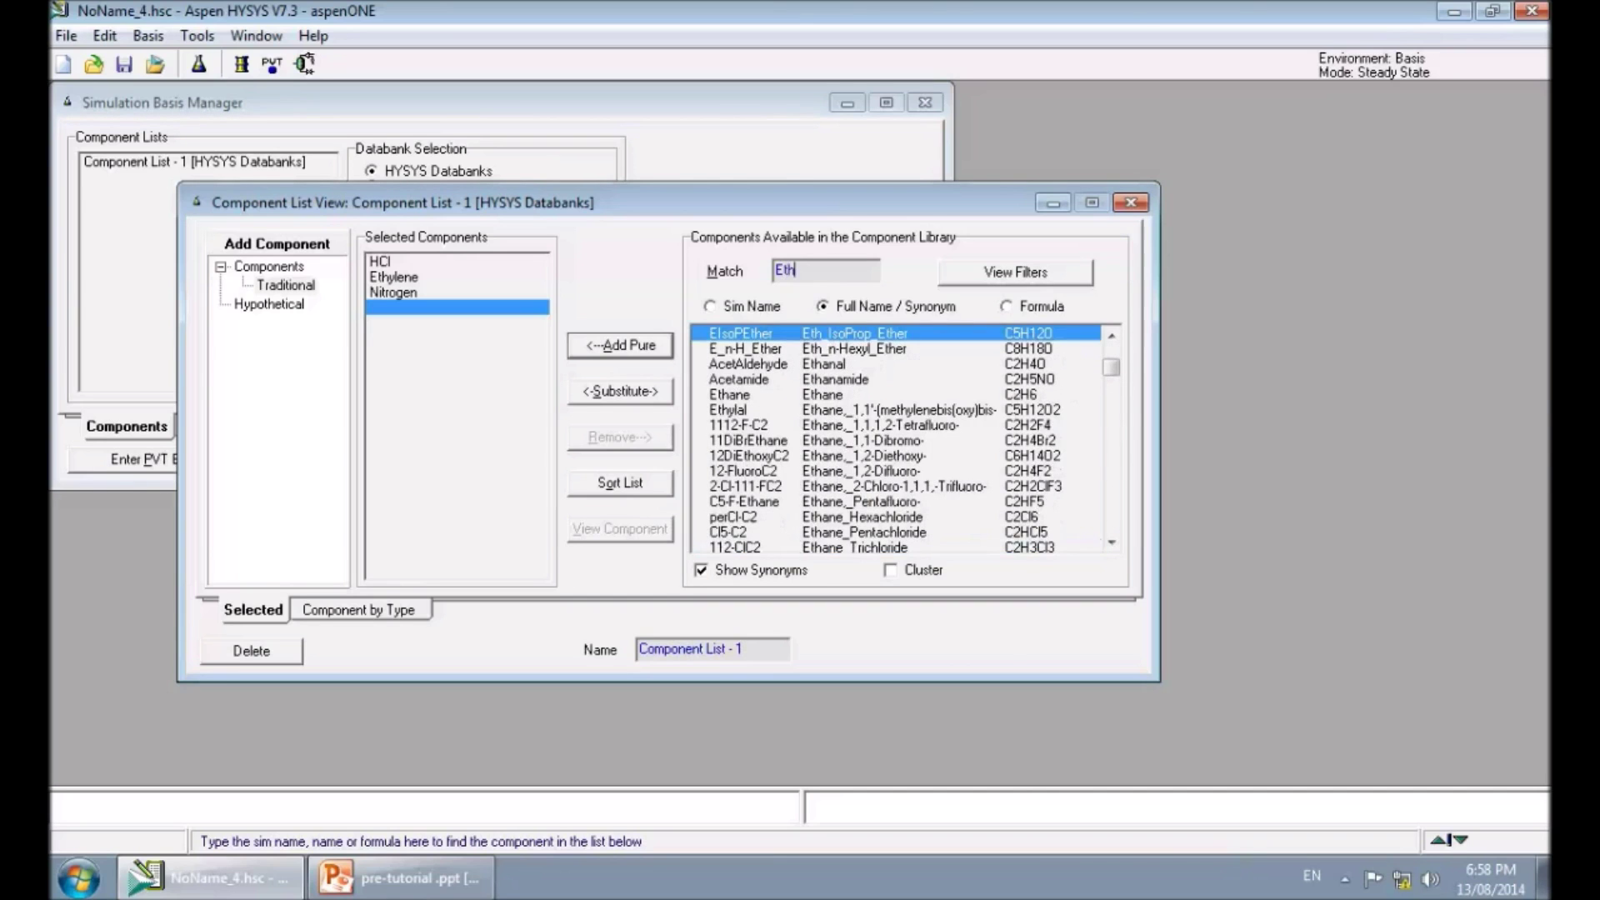
{"action": "type", "text": "yl_"}
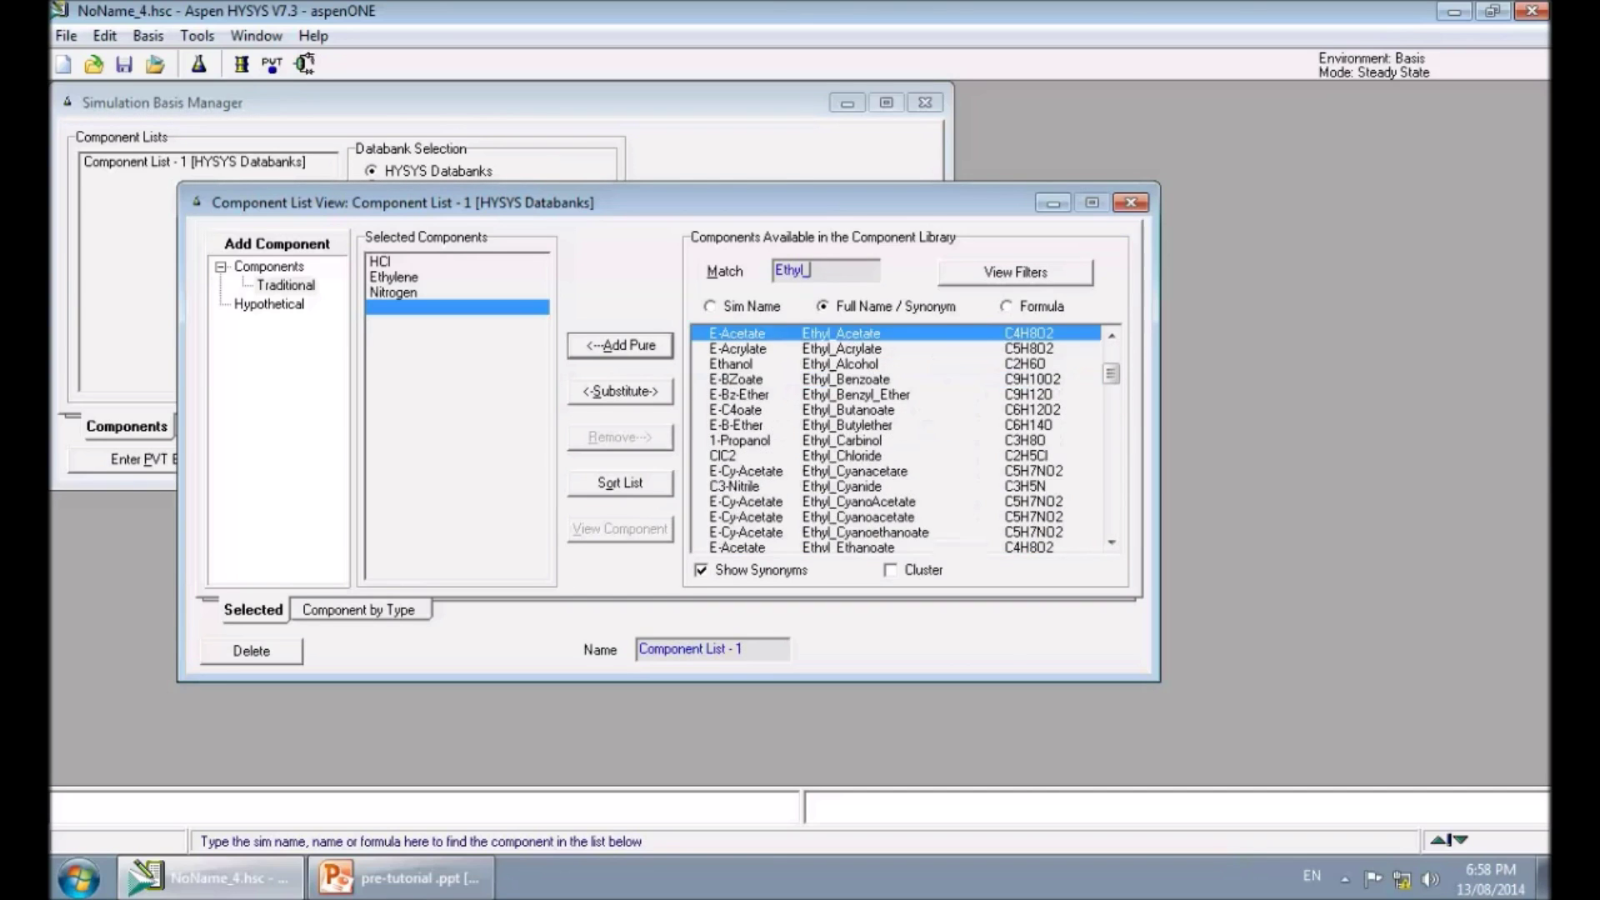
{"action": "type", "text": "Ch"}
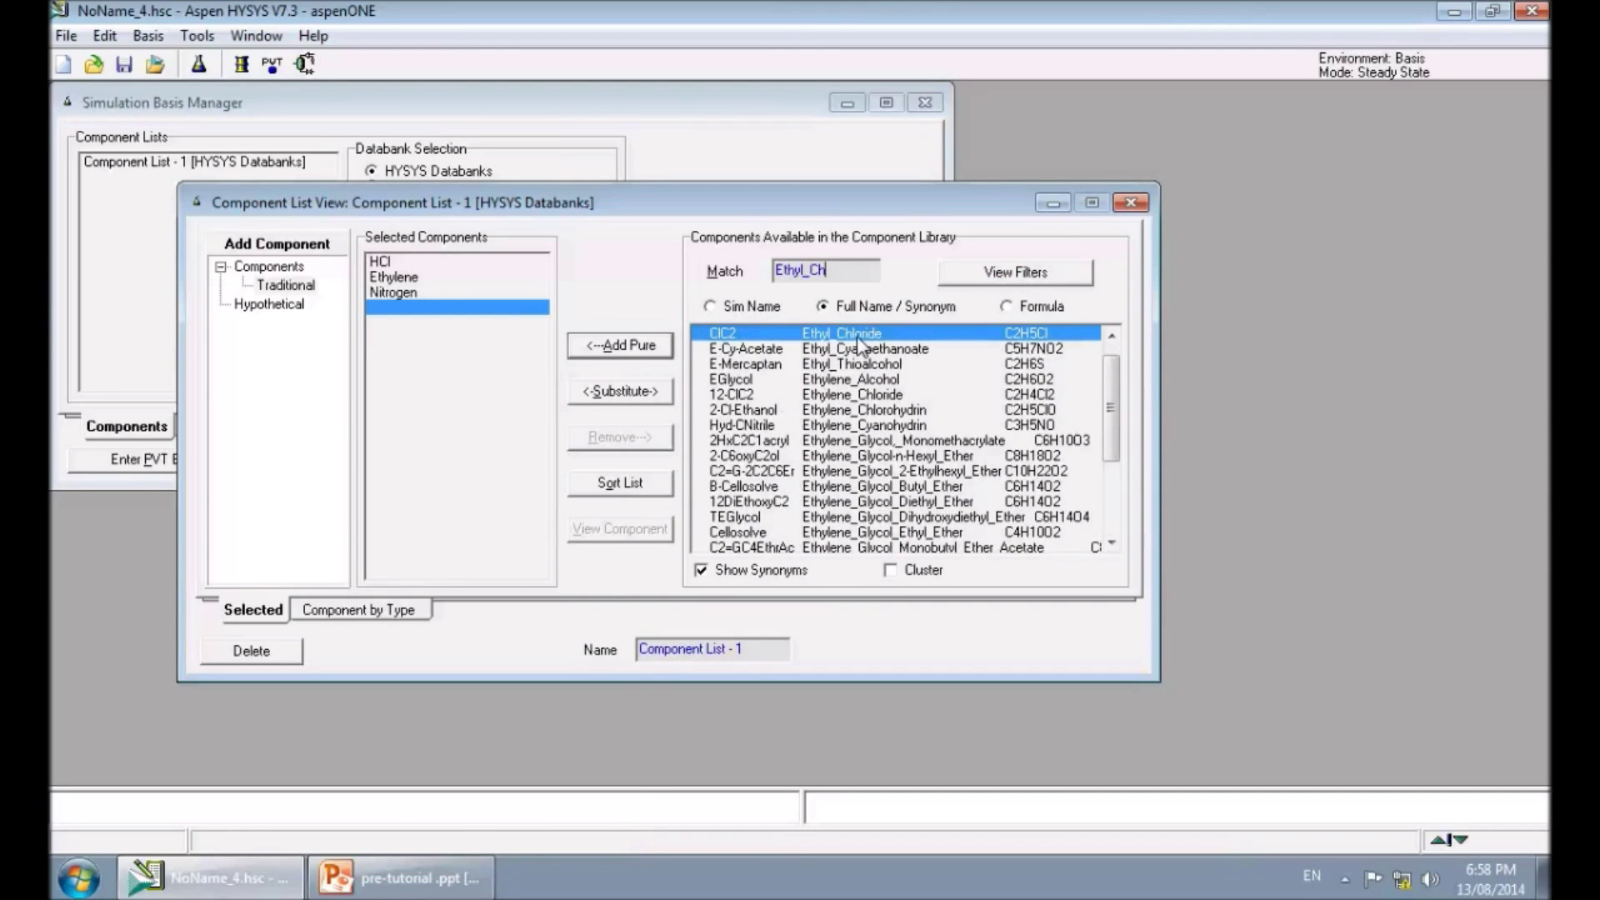
{"action": "left_click", "coordinate": [639, 352]}
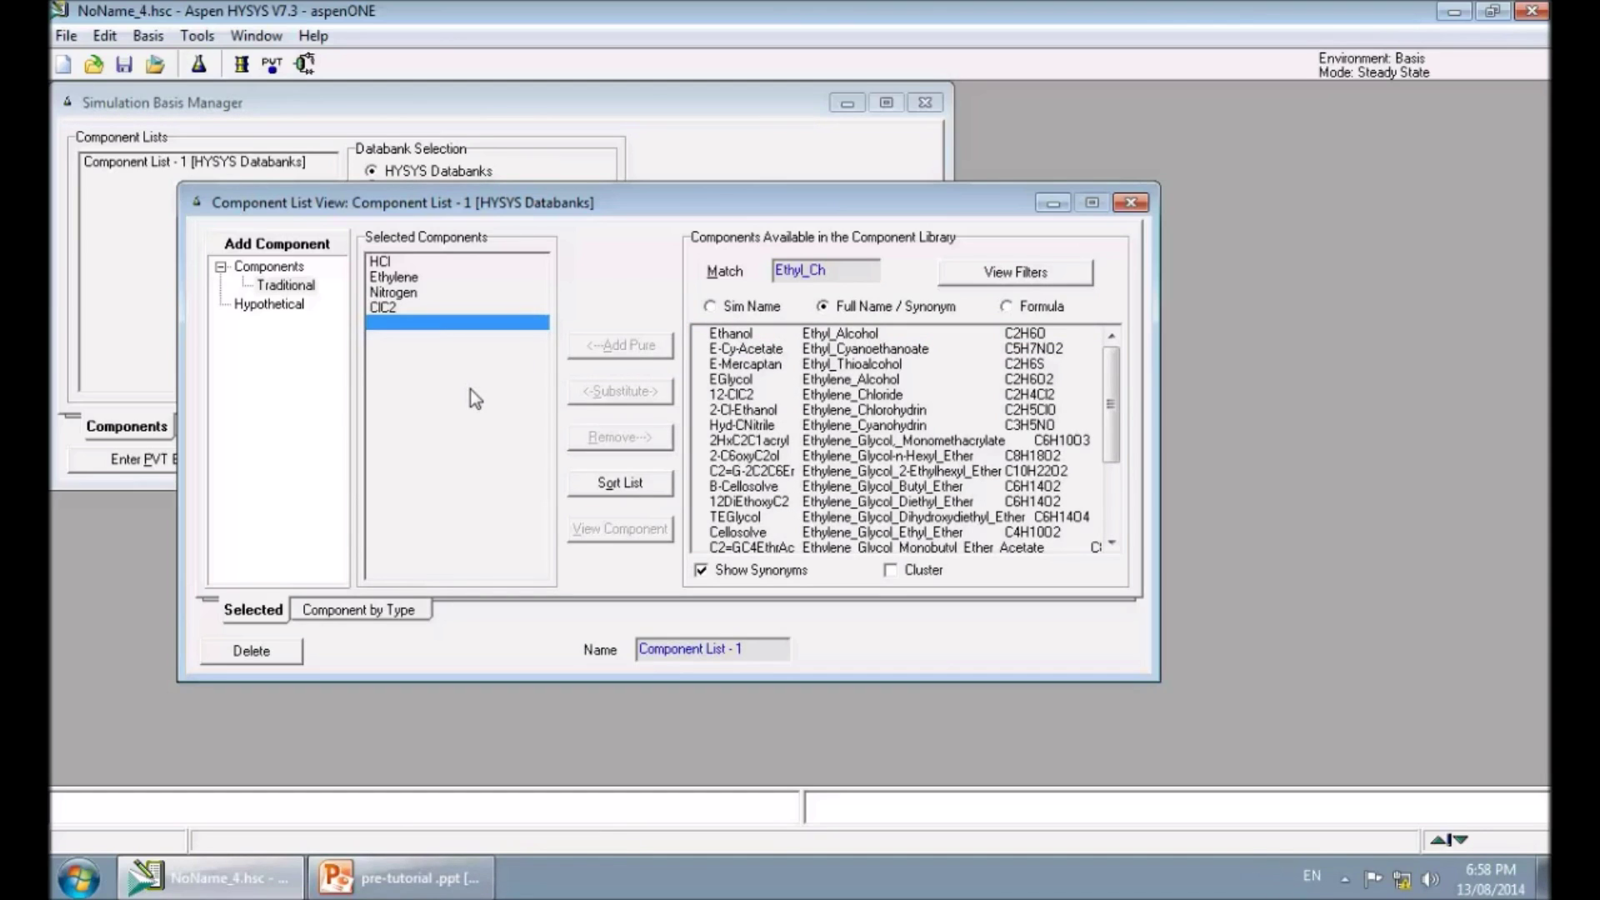
{"action": "left_click", "coordinate": [1130, 204]}
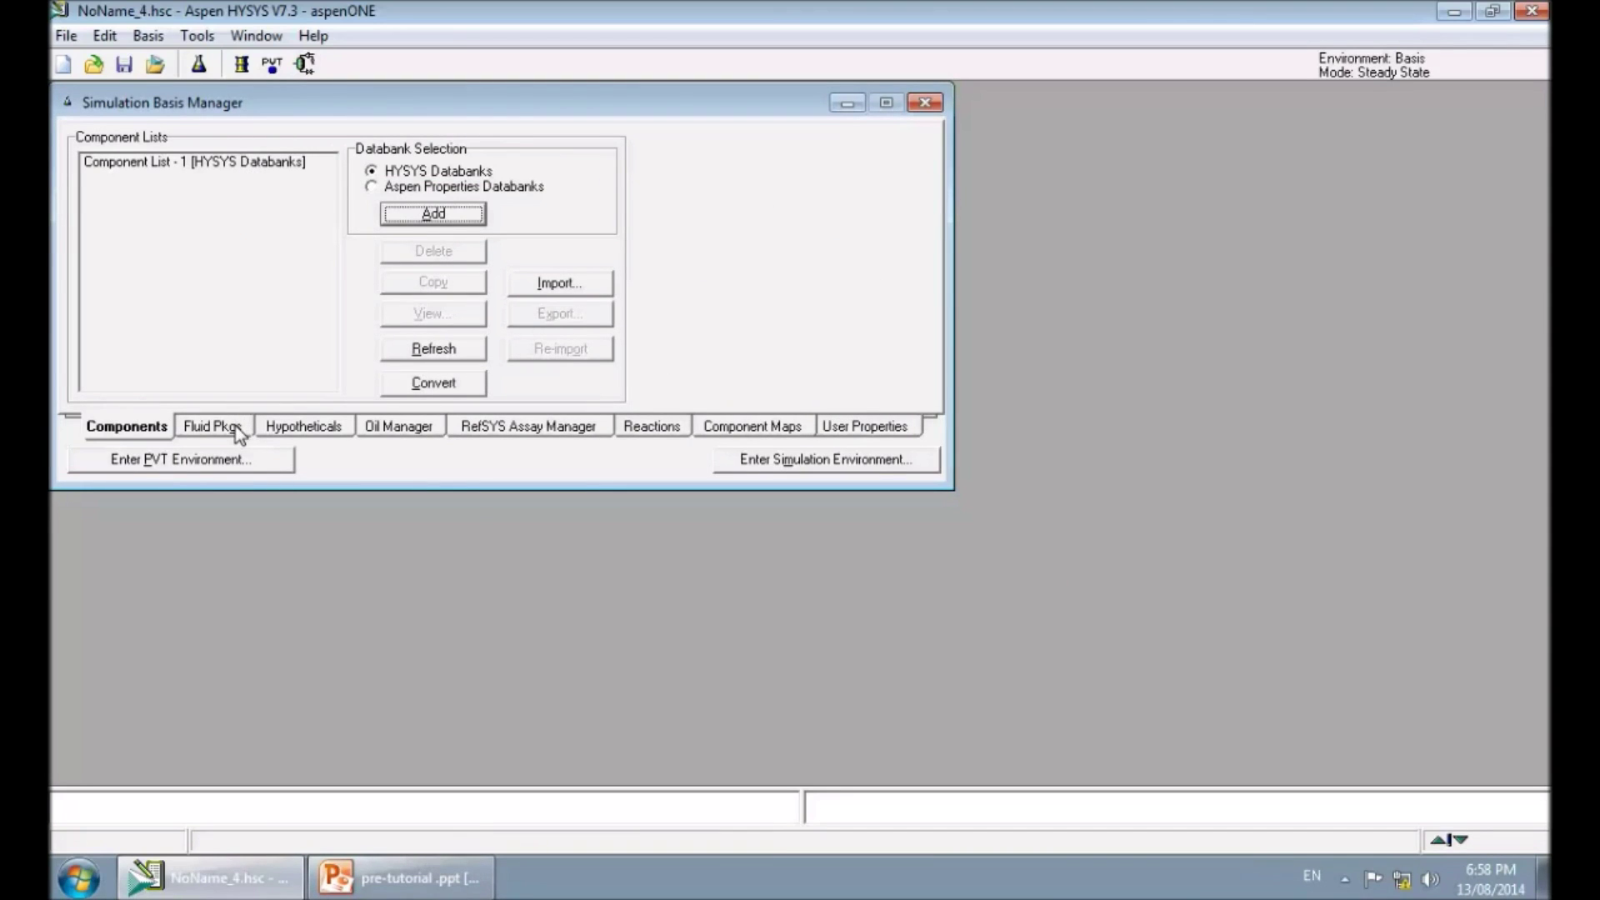
Step: Add a fluid package that uses the PRSV property package for Component List - 1, and close it
{"action": "left_click", "coordinate": [235, 429]}
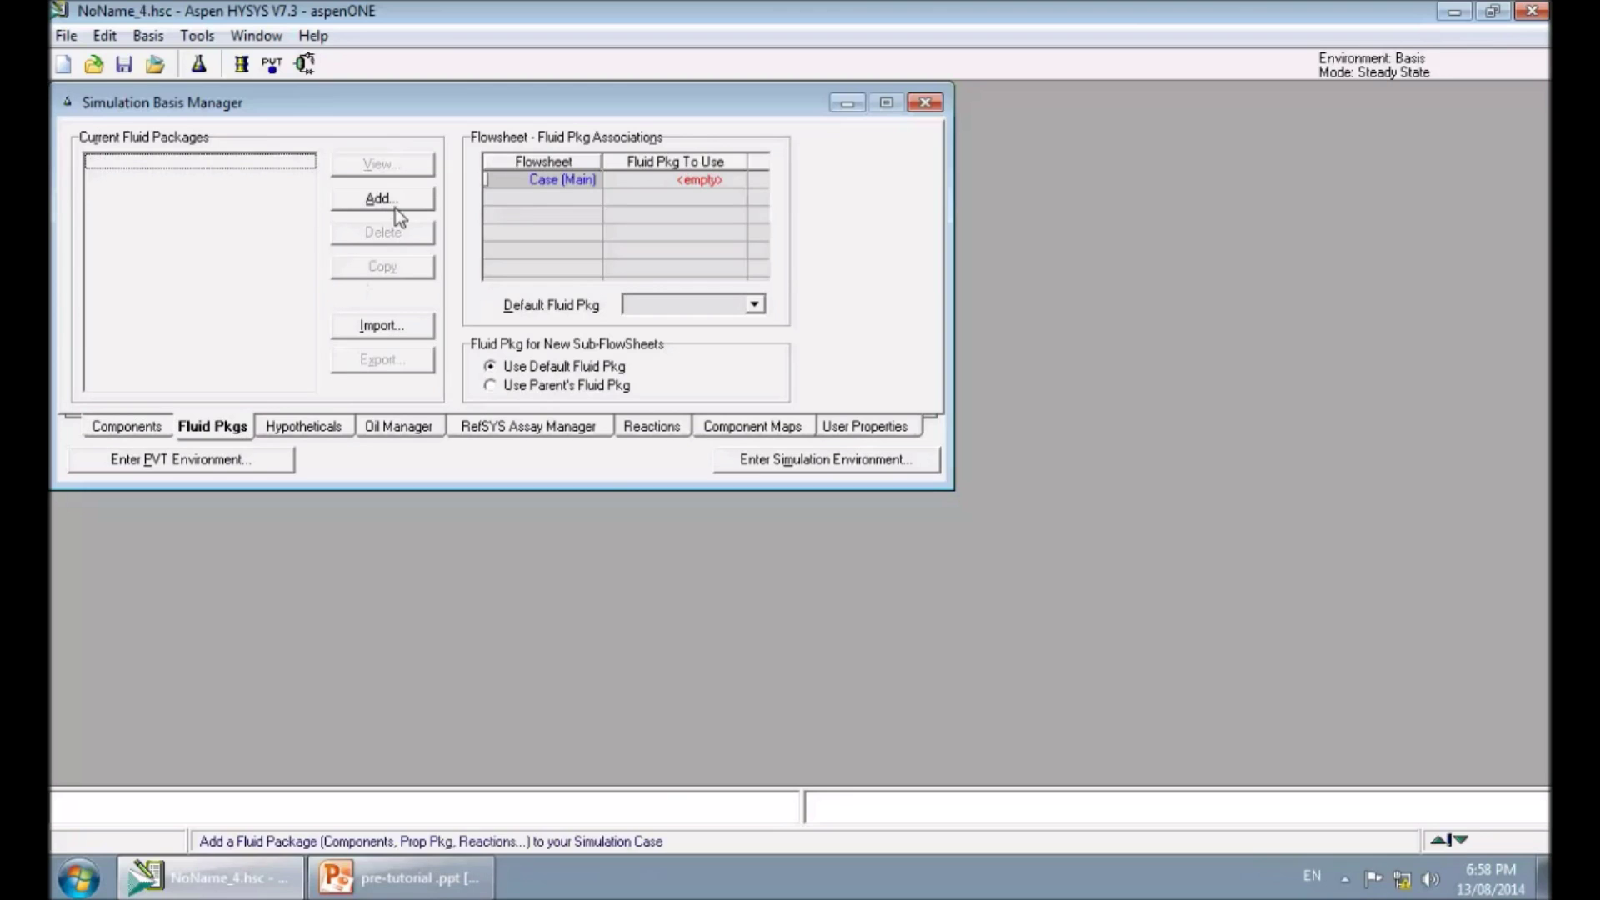
{"action": "left_click", "coordinate": [381, 199]}
{"action": "left_click_drag", "start_coordinate": [352, 156], "coordinate": [678, 200]}
{"action": "left_click_drag", "start_coordinate": [614, 312], "coordinate": [619, 455]}
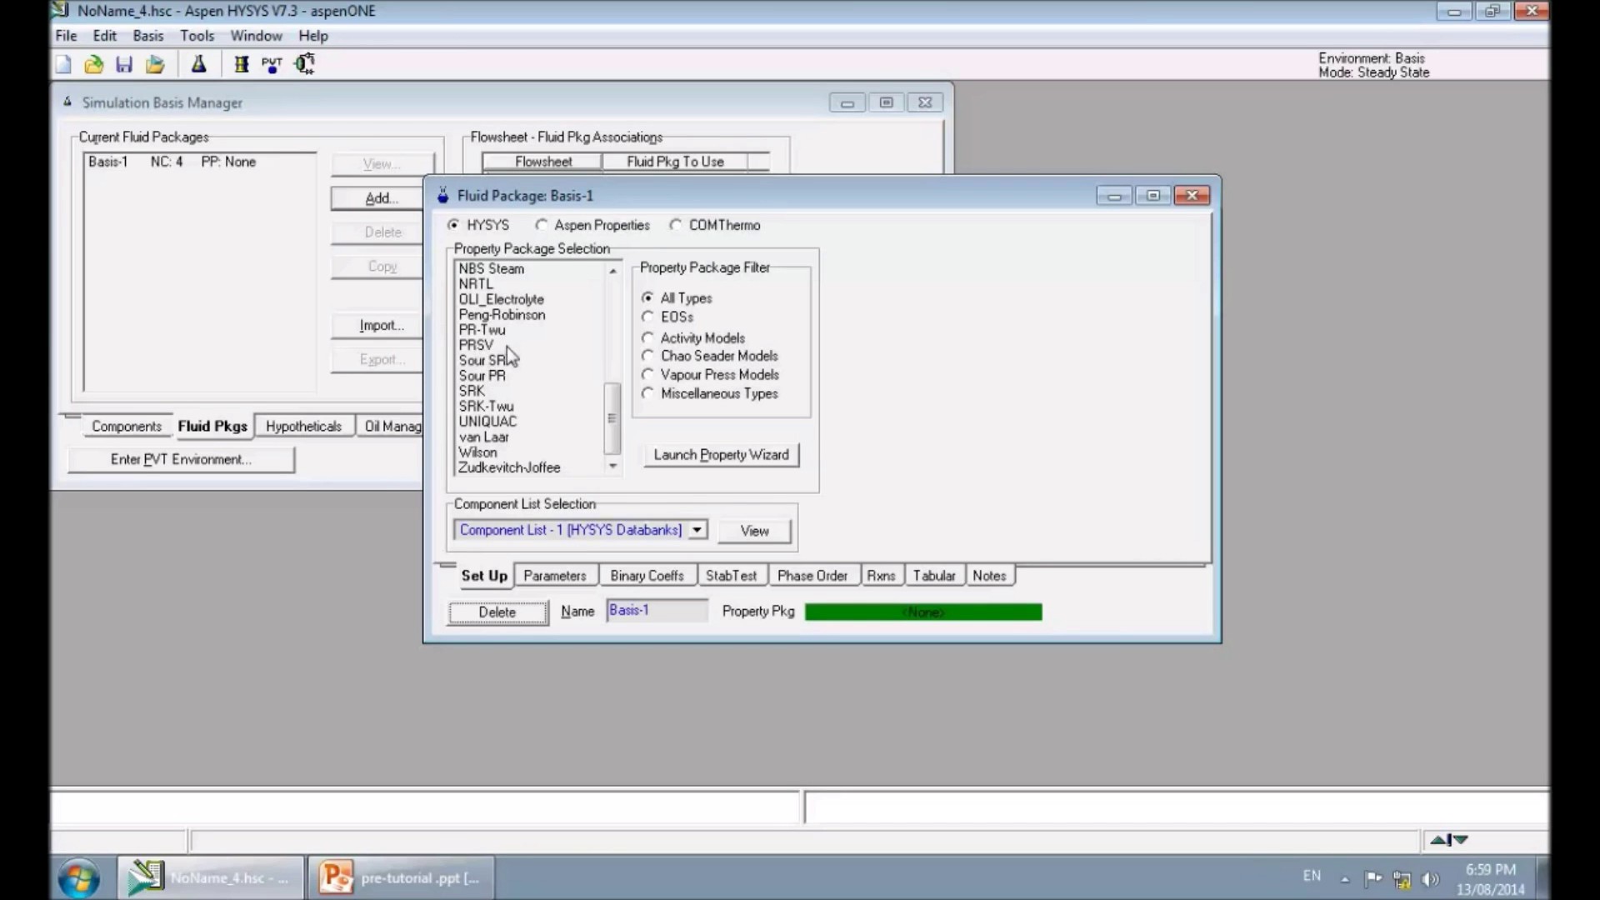
{"action": "left_click", "coordinate": [480, 346]}
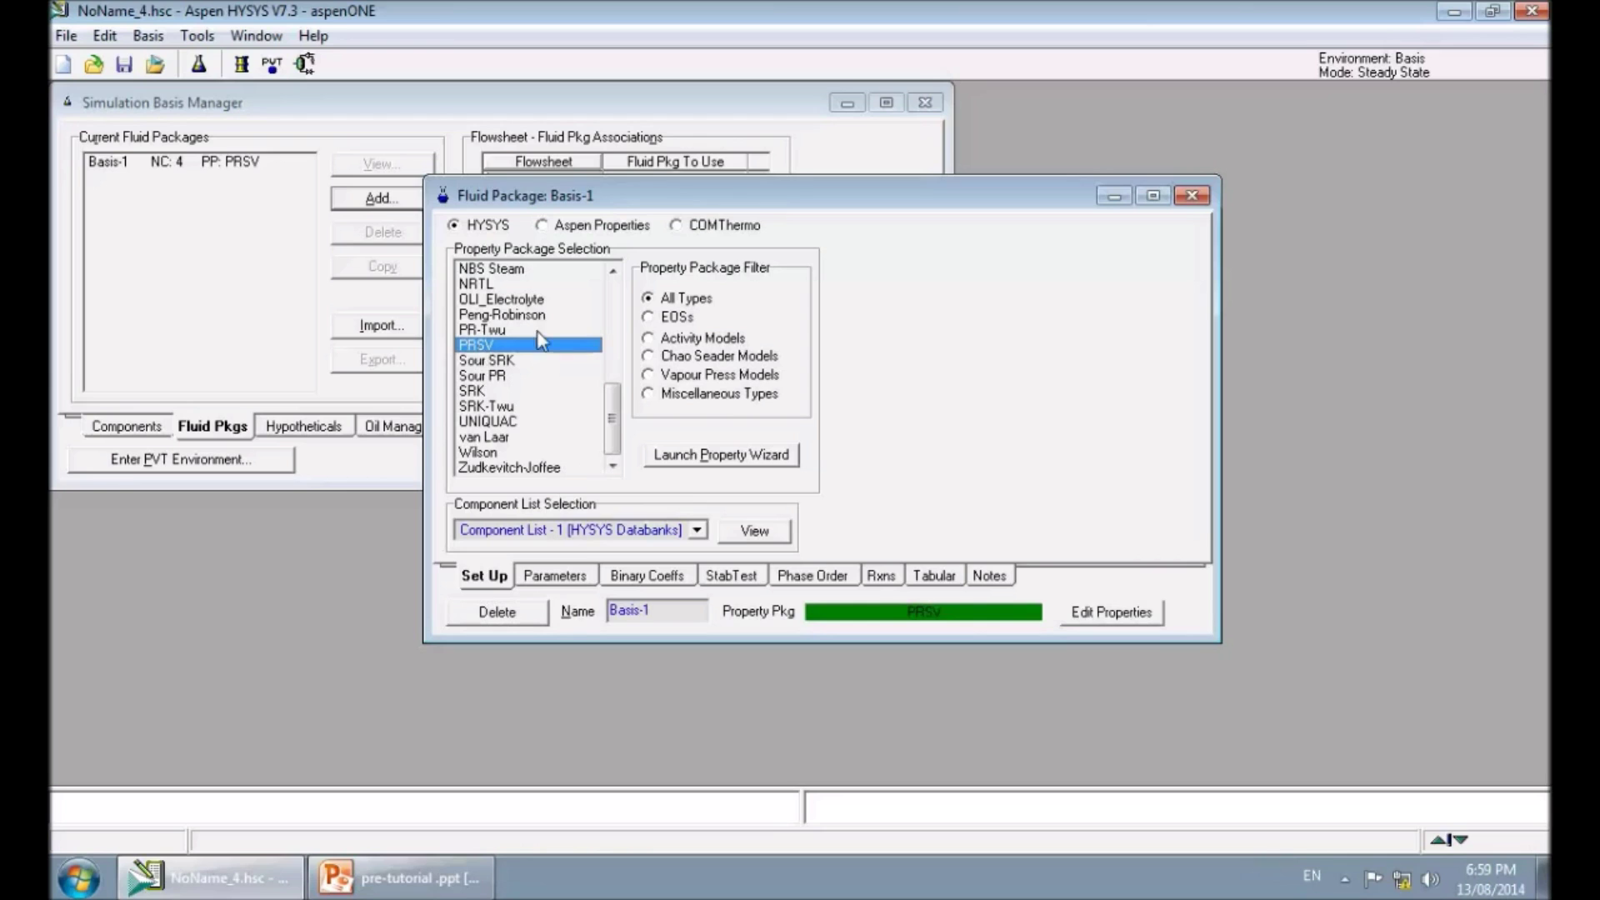
{"action": "left_click", "coordinate": [1190, 197]}
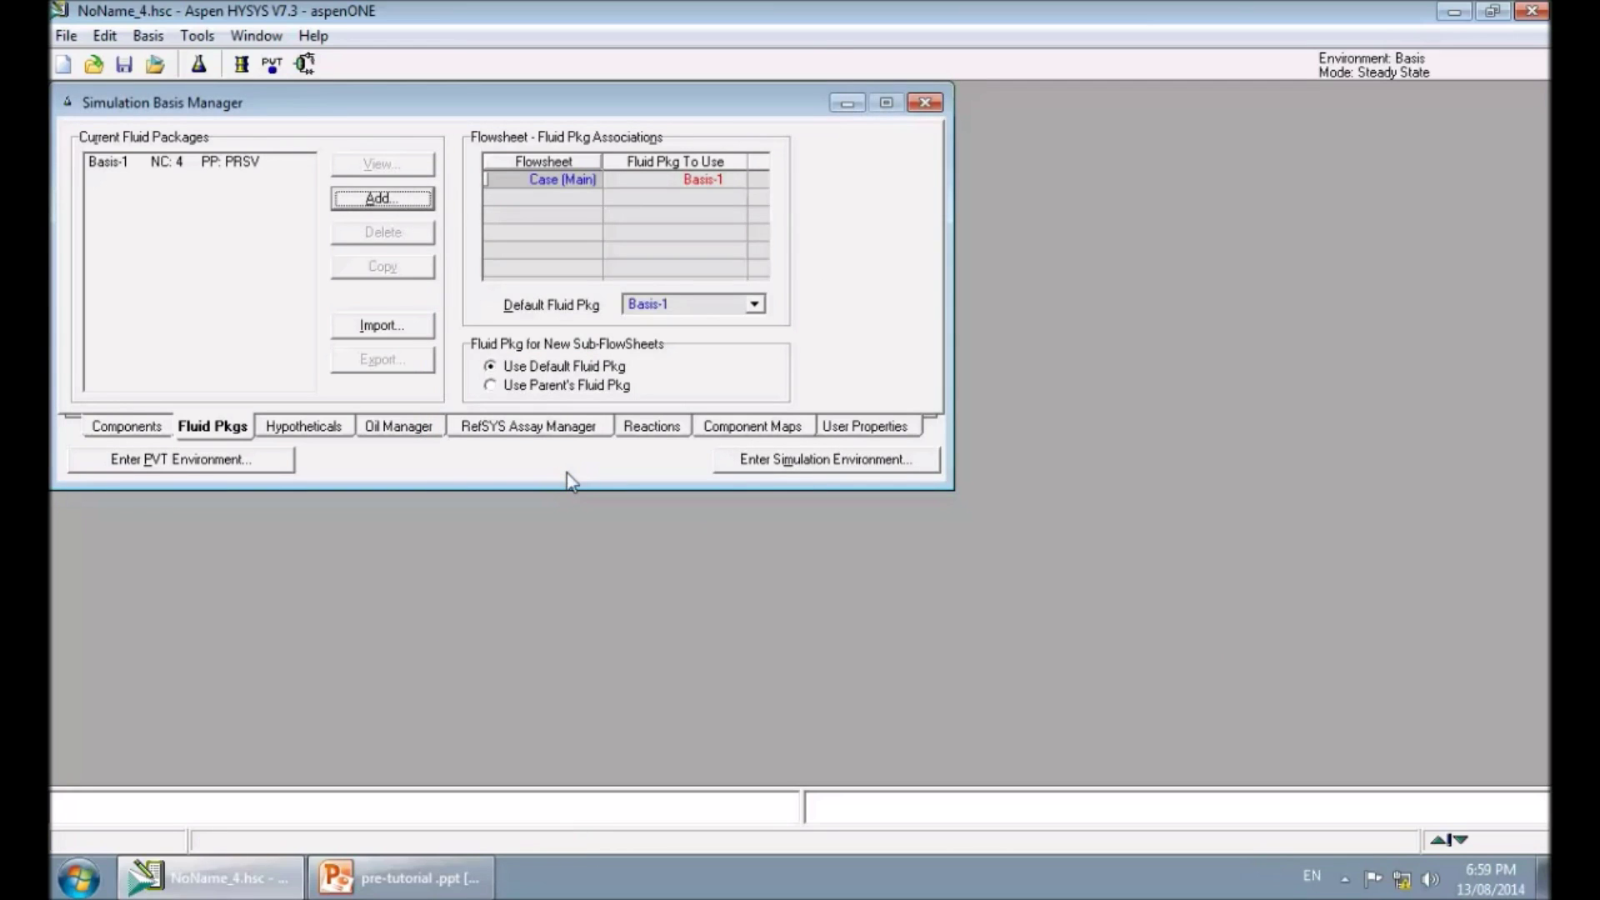
Step: Add a new reaction of the Conversion type to the simulation basis
{"action": "left_click", "coordinate": [662, 428]}
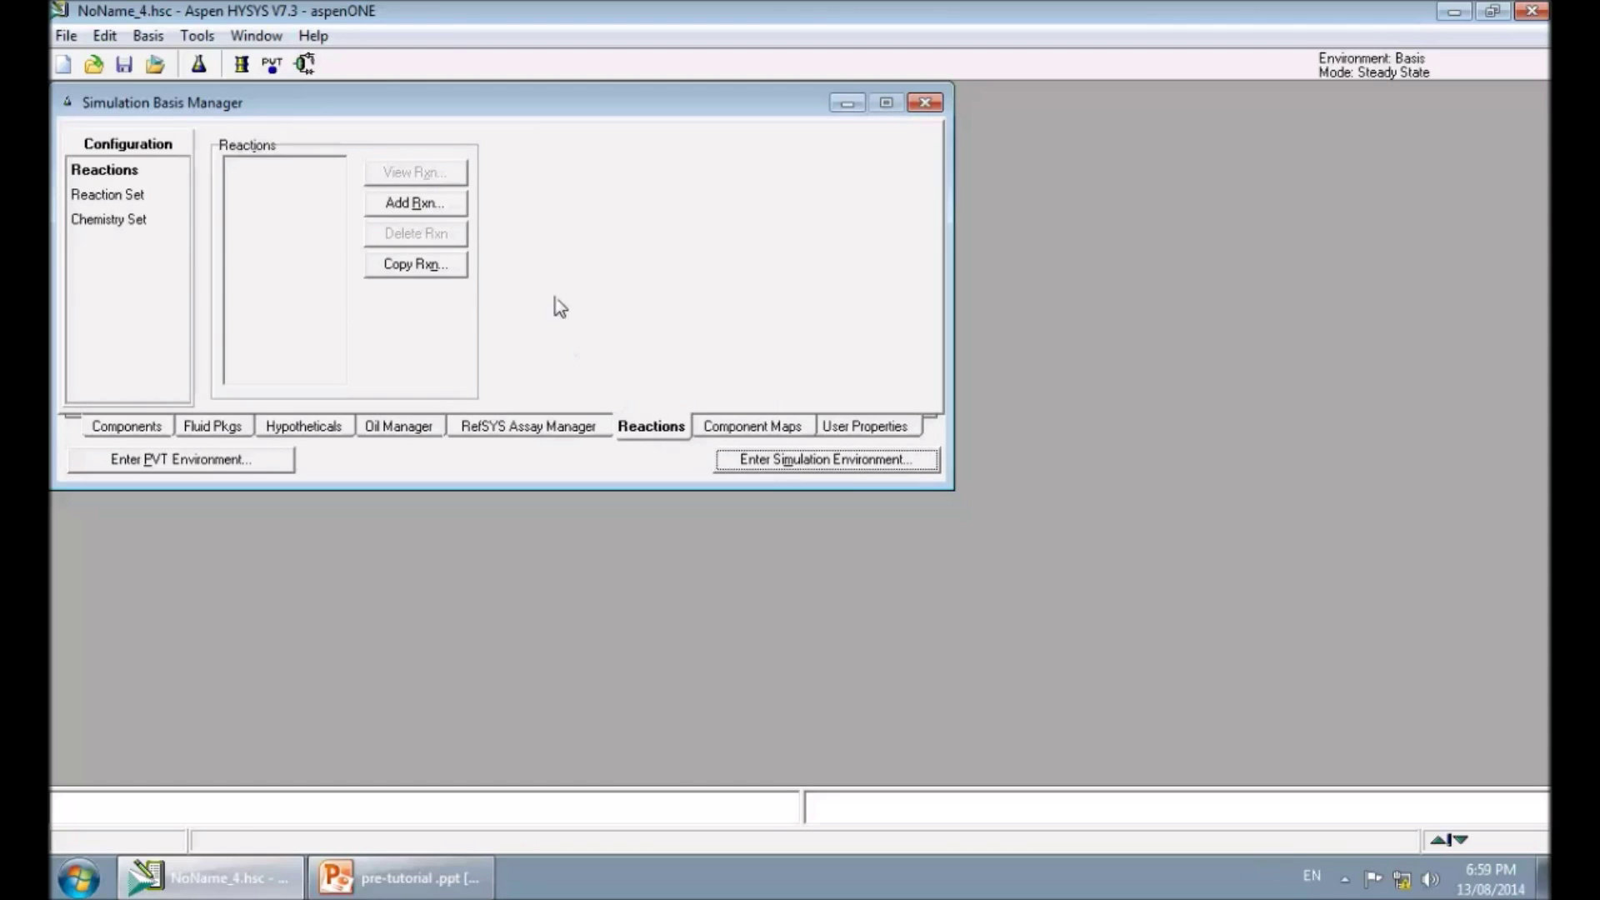
{"action": "left_click", "coordinate": [441, 215]}
{"action": "left_click_drag", "start_coordinate": [175, 184], "coordinate": [600, 189]}
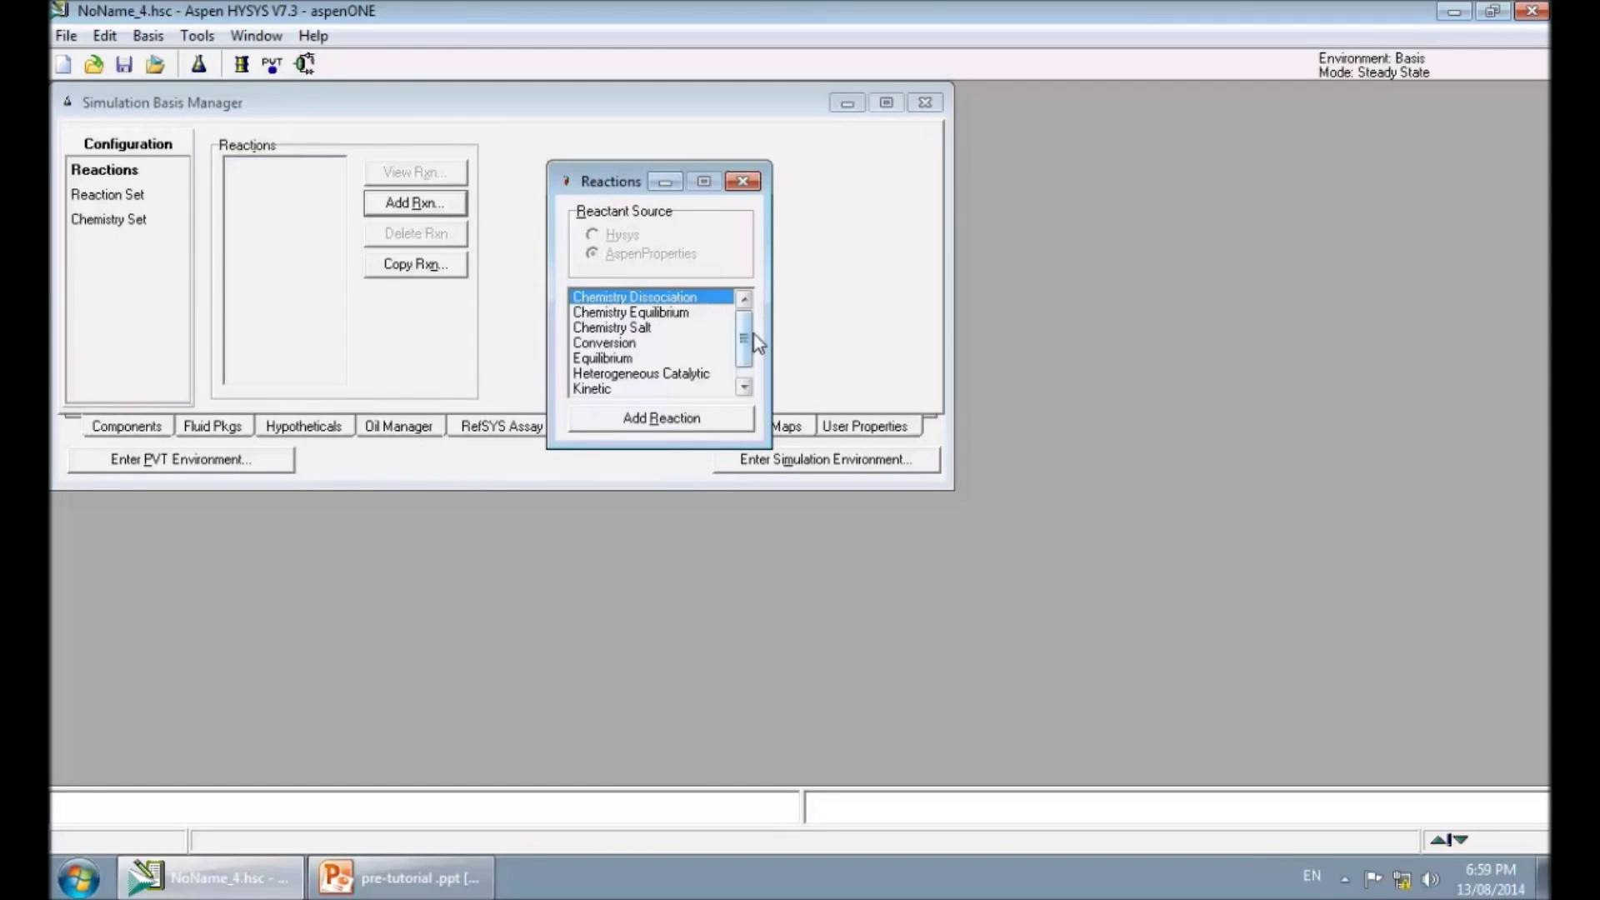
{"action": "left_click_drag", "start_coordinate": [768, 447], "coordinate": [782, 559]}
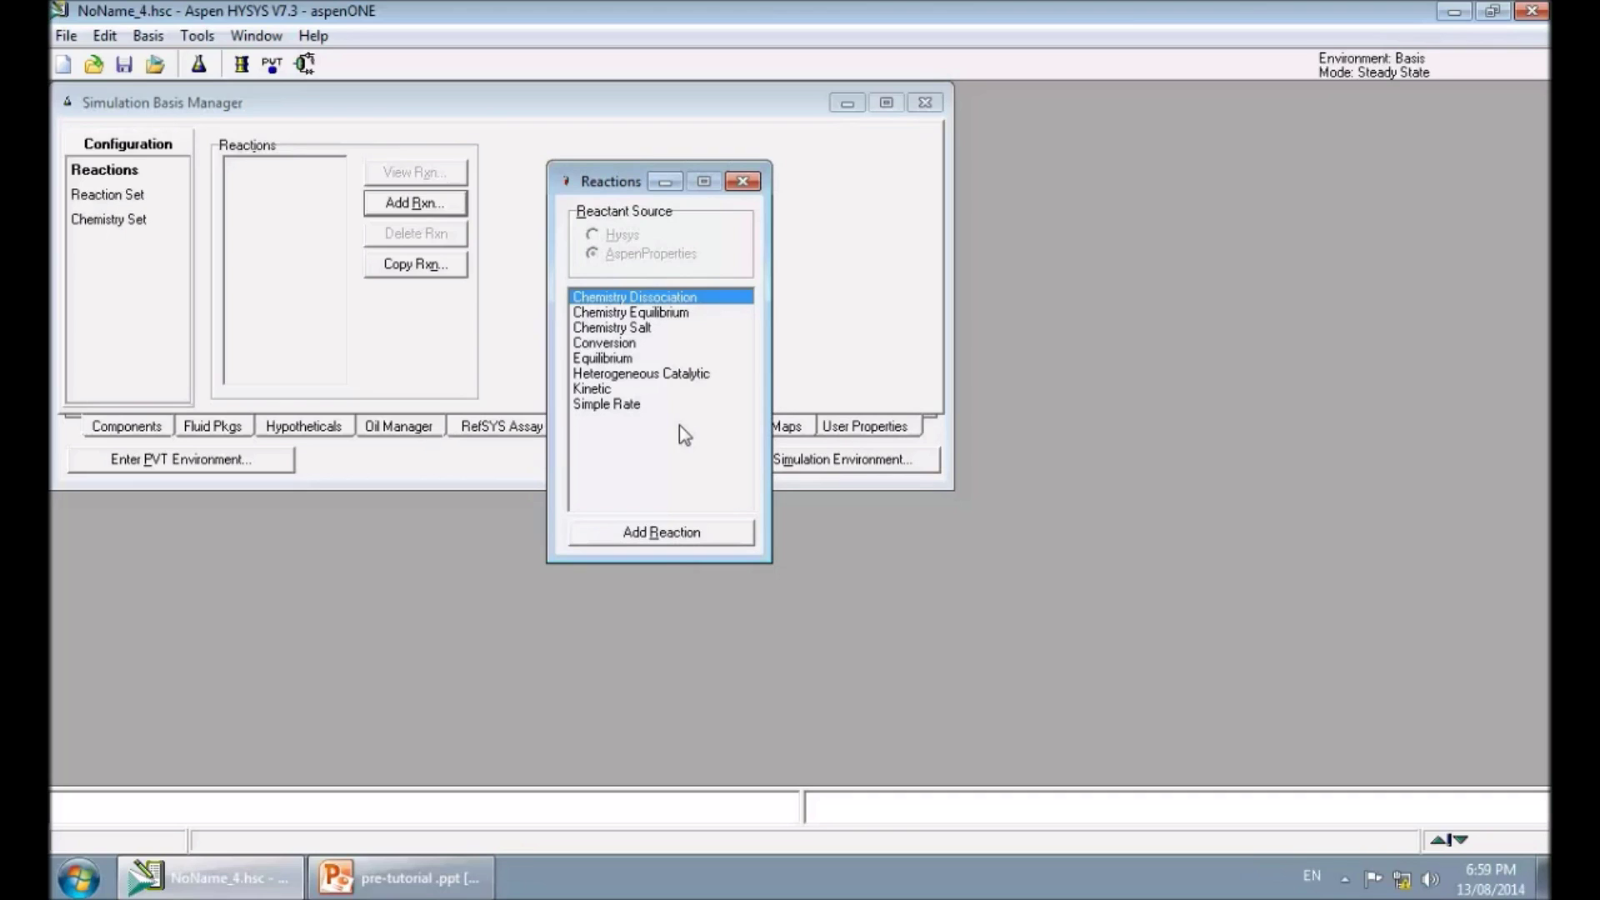
{"action": "left_click", "coordinate": [618, 346]}
{"action": "left_click", "coordinate": [696, 538]}
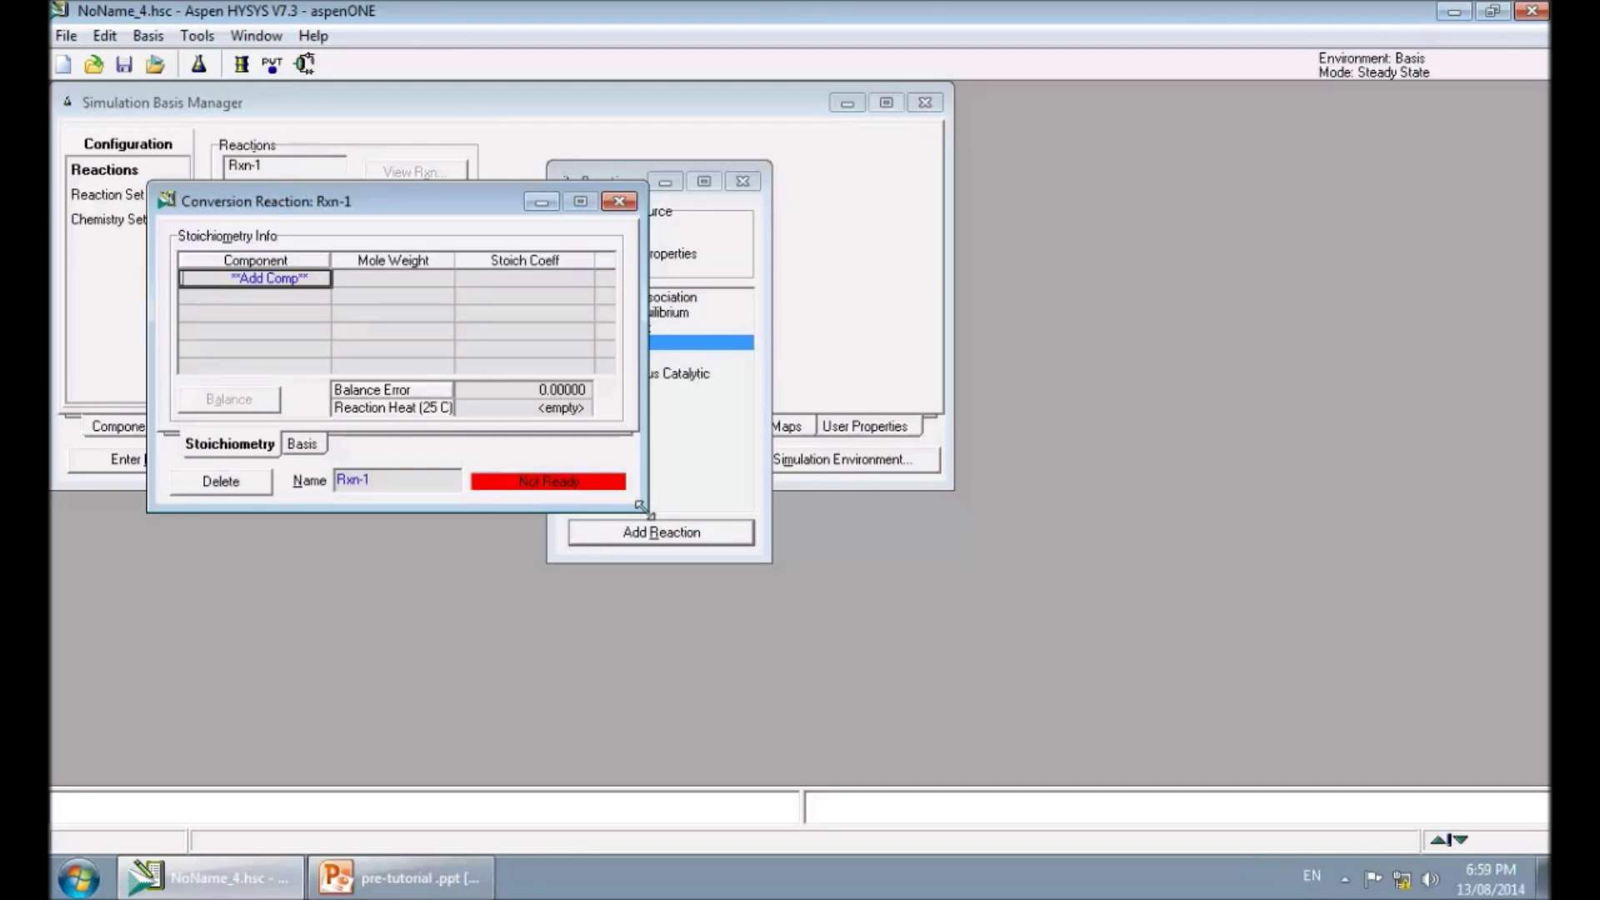
Step: Look up the ethyl chloride reaction equation on slide 1 of the pre-tutorial PowerPoint presentation, and return to Aspen HYSYS
{"action": "left_click", "coordinate": [455, 877]}
{"action": "key", "text": "Up"}
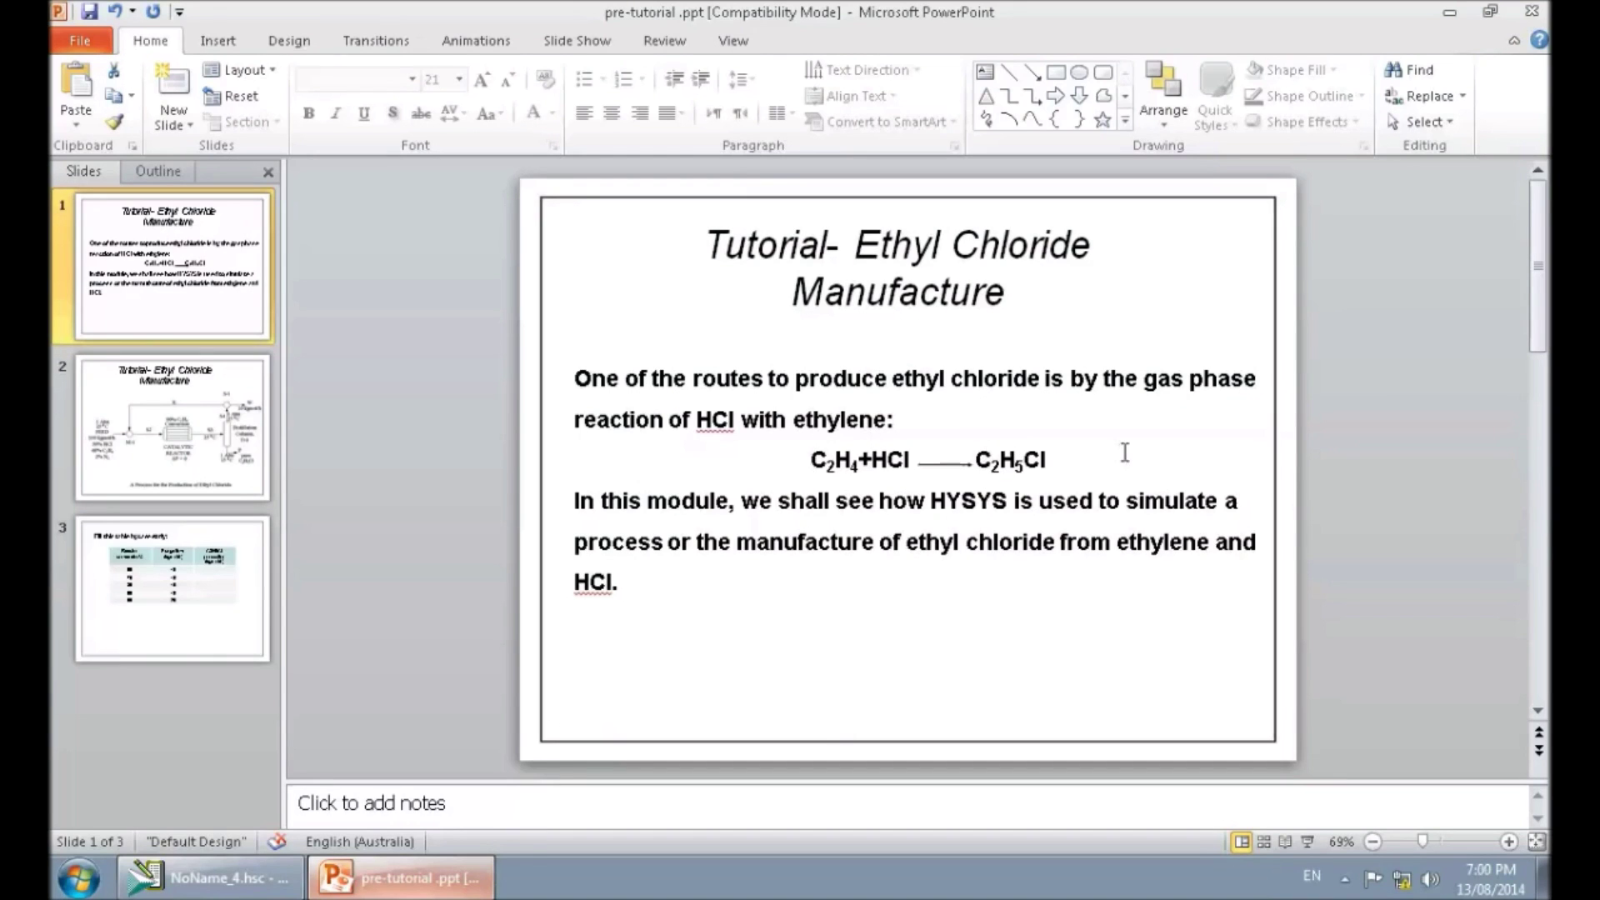
{"action": "left_click", "coordinate": [254, 877]}
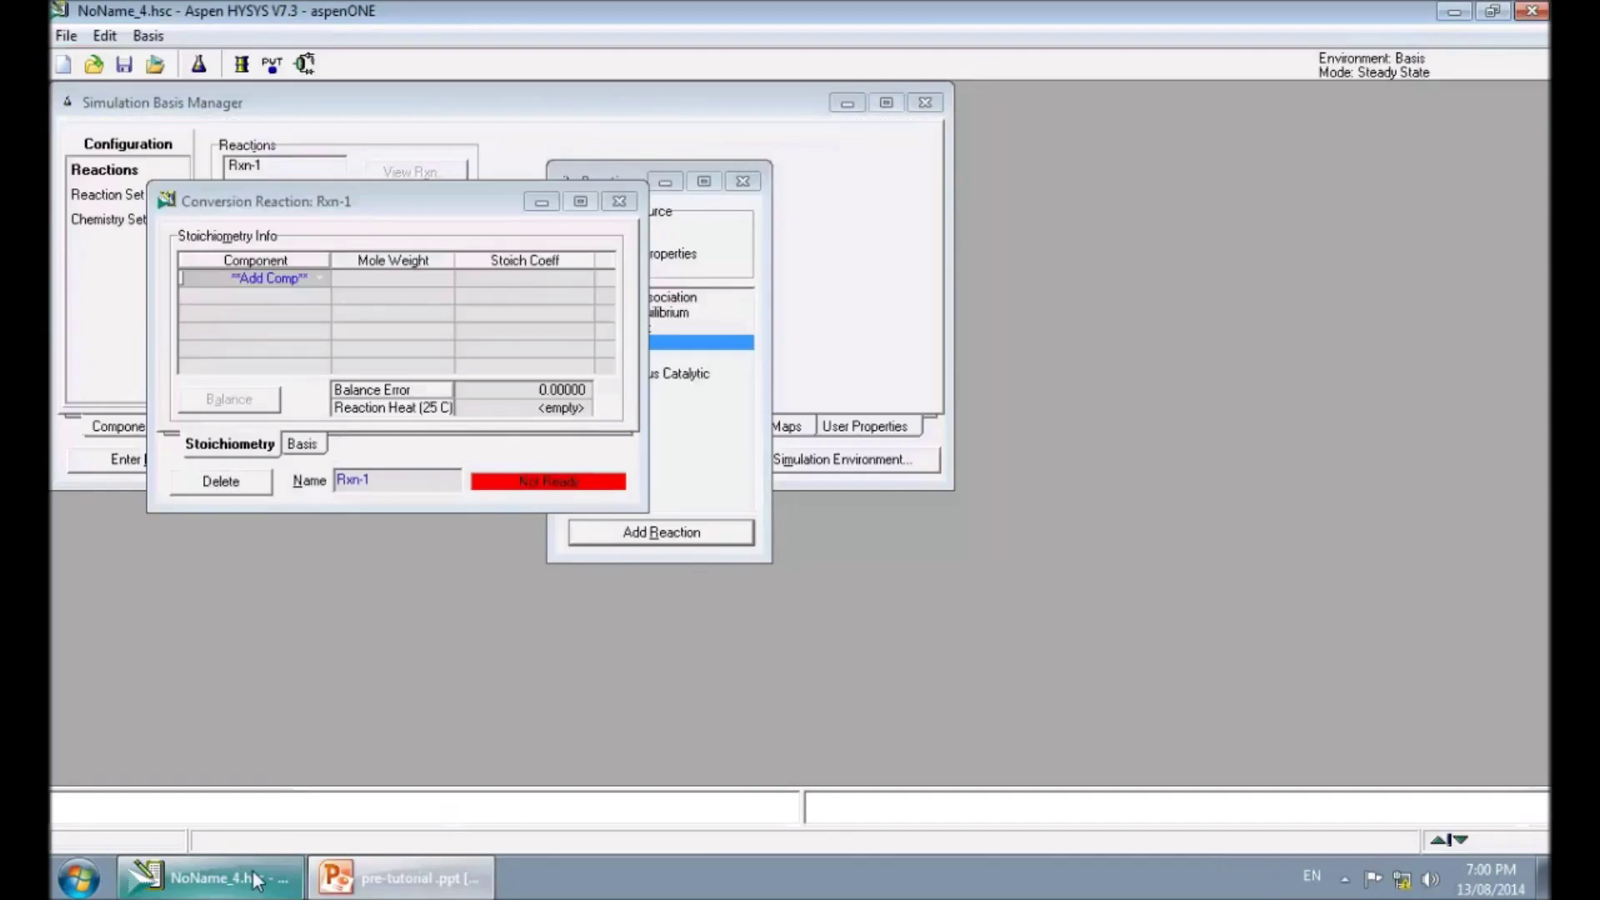
Step: Add Ethylene, HCl and ClC2 as components in the conversion reaction's stoichiometry table
{"action": "left_click", "coordinate": [322, 280]}
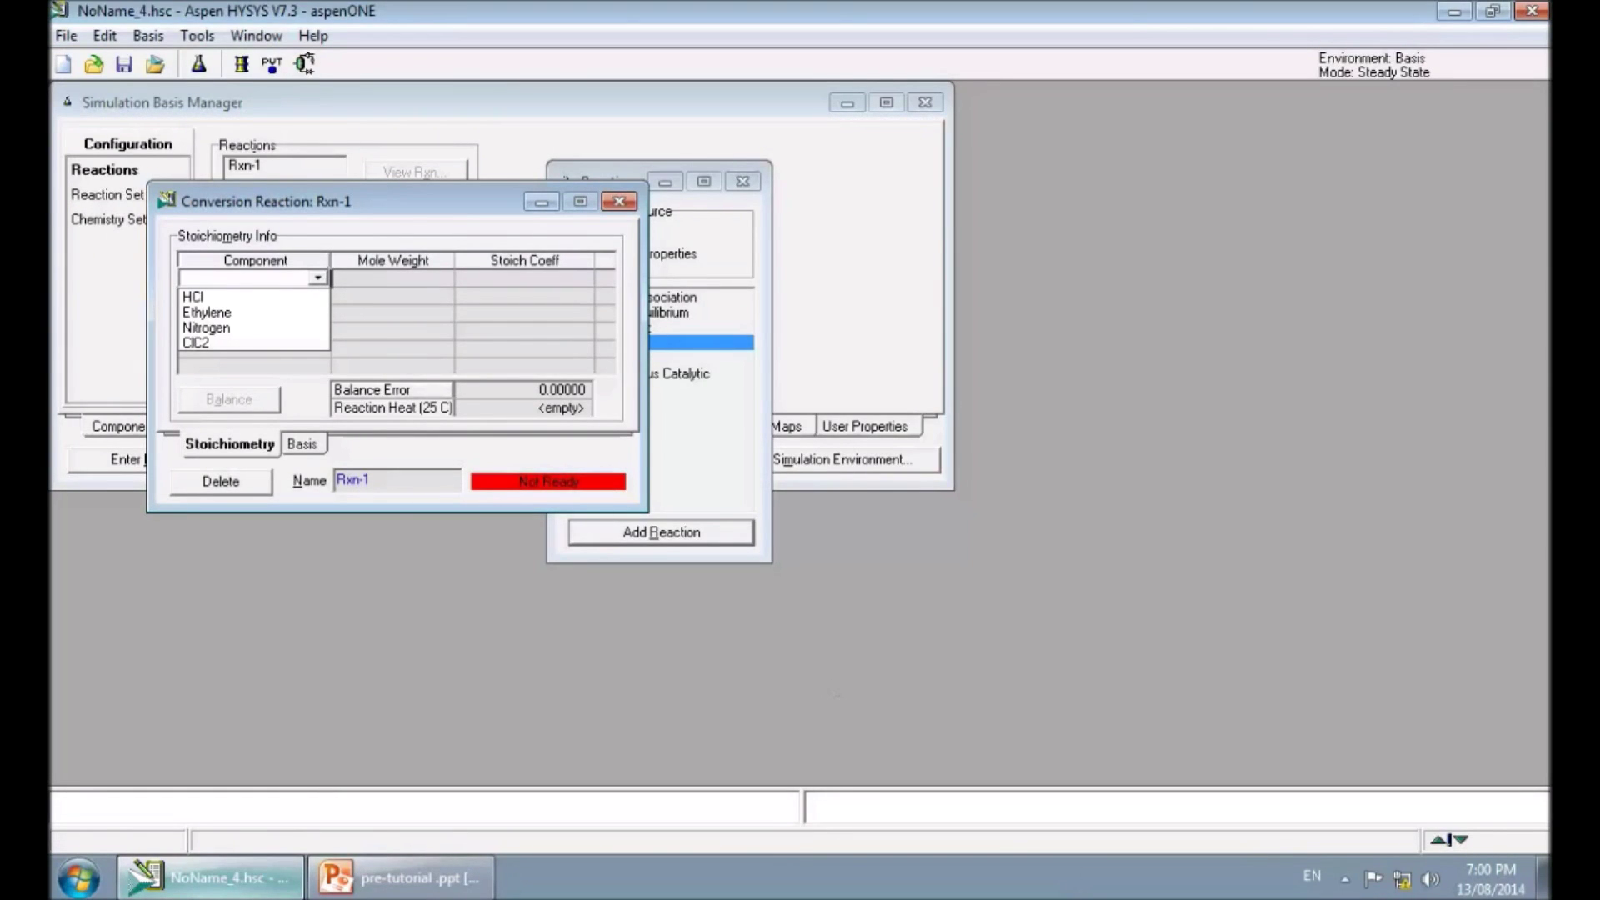
{"action": "left_click", "coordinate": [209, 312]}
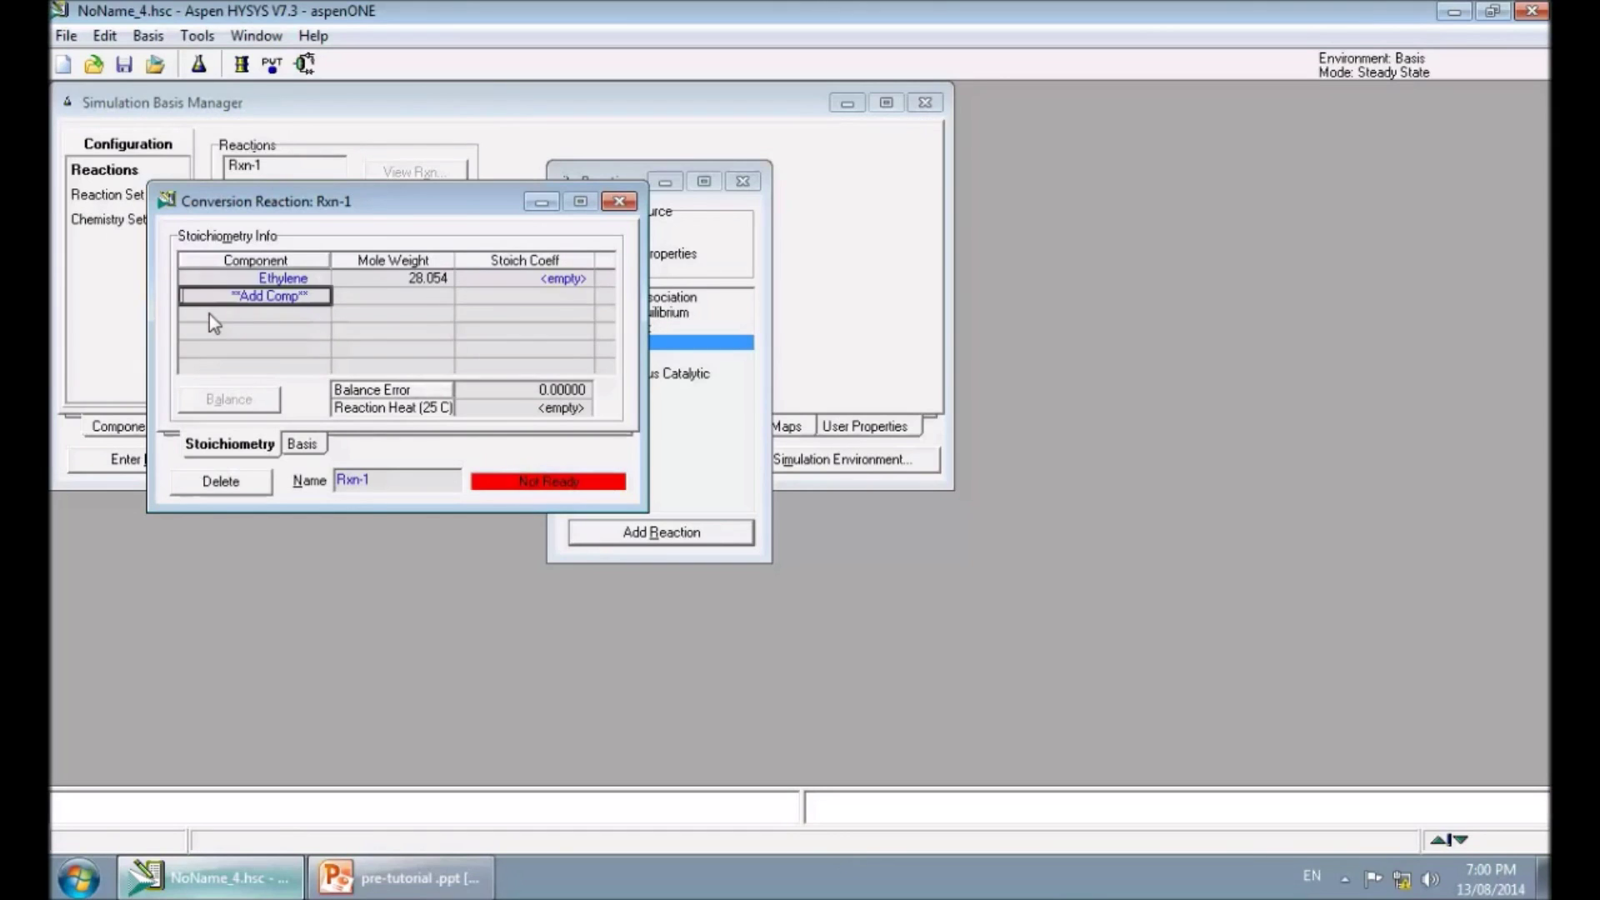
{"action": "left_click", "coordinate": [290, 302]}
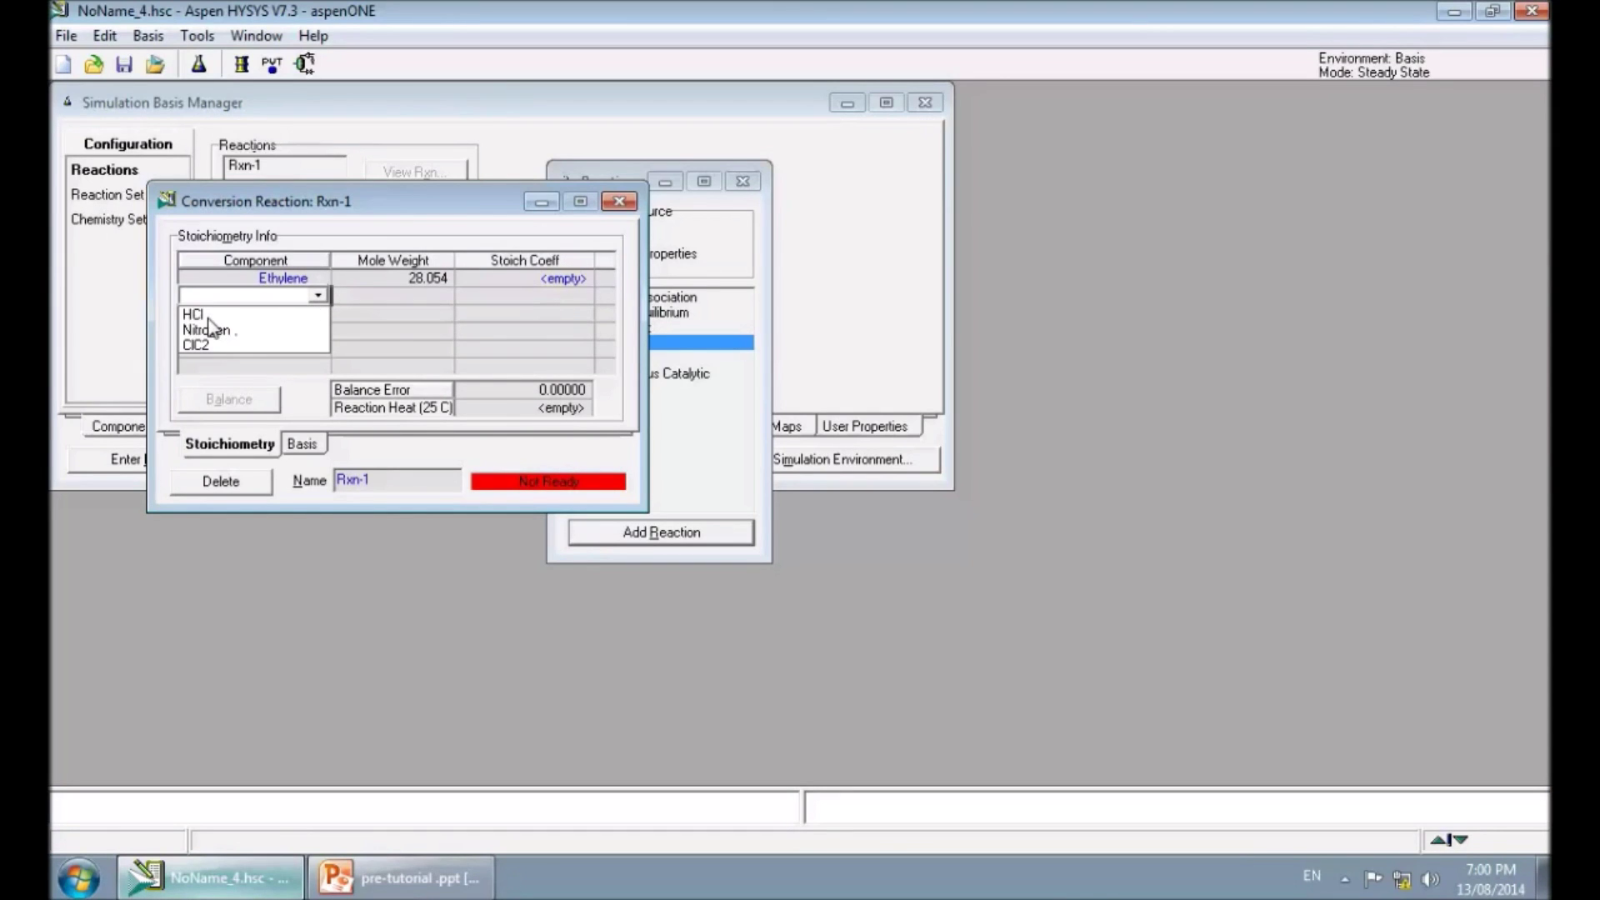
{"action": "left_click", "coordinate": [205, 315]}
{"action": "left_click", "coordinate": [313, 318]}
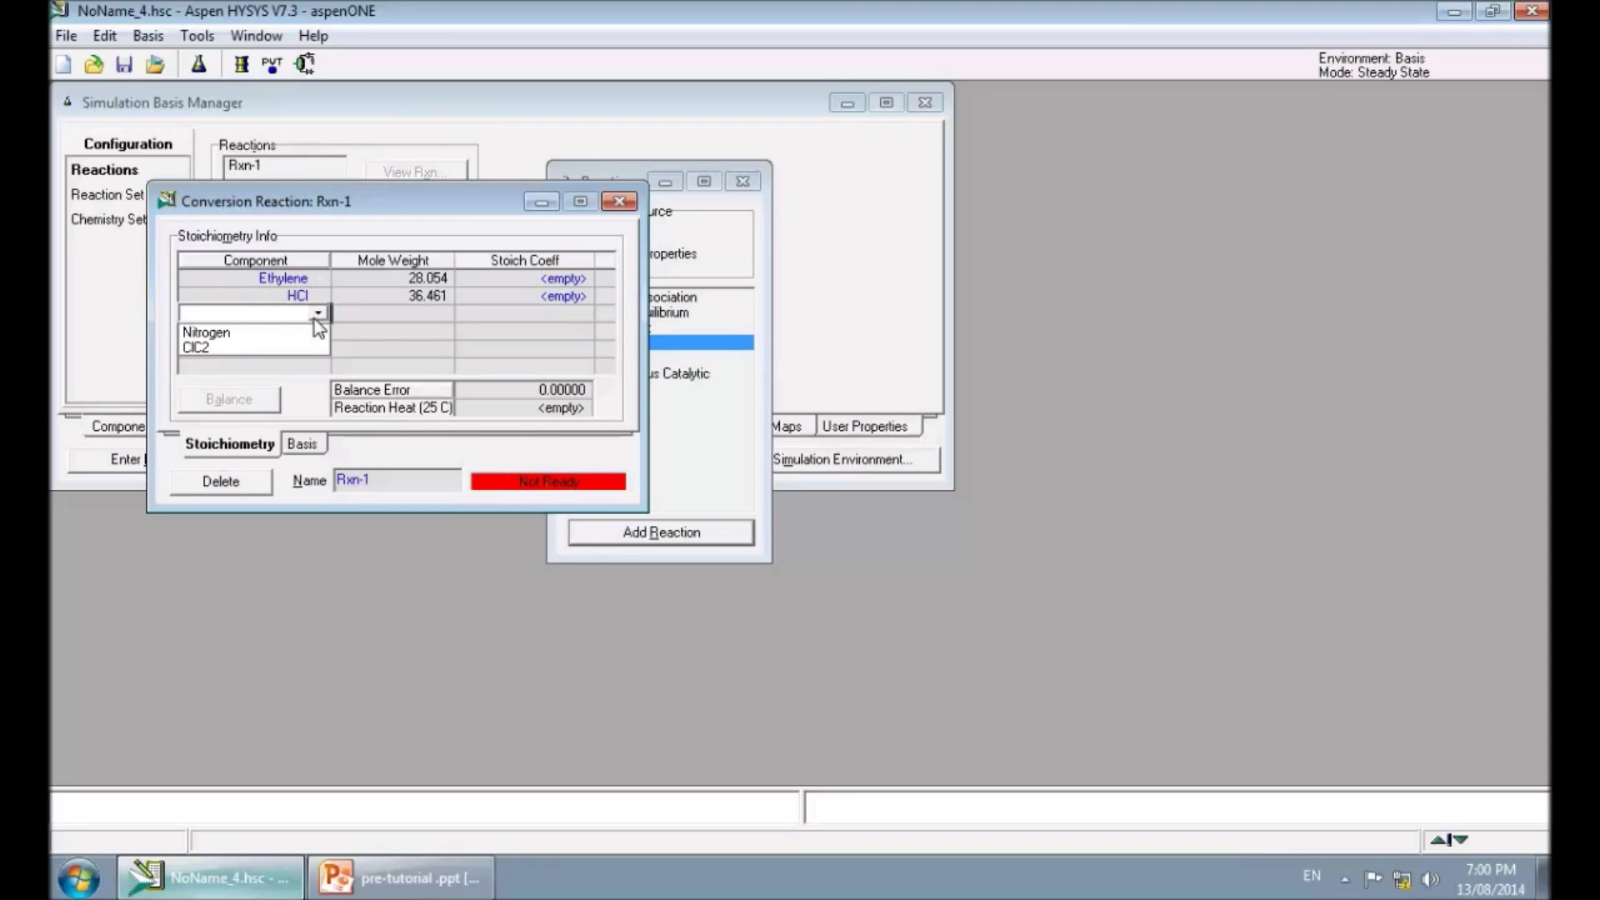
{"action": "left_click", "coordinate": [206, 349]}
Step: Set the conversion reaction's stoichiometric coefficients to -1 for Ethylene, -1 for HCl and 1 for ClC2
{"action": "left_click", "coordinate": [564, 282]}
{"action": "left_click", "coordinate": [565, 315]}
{"action": "left_click", "coordinate": [556, 299]}
{"action": "left_click", "coordinate": [544, 283]}
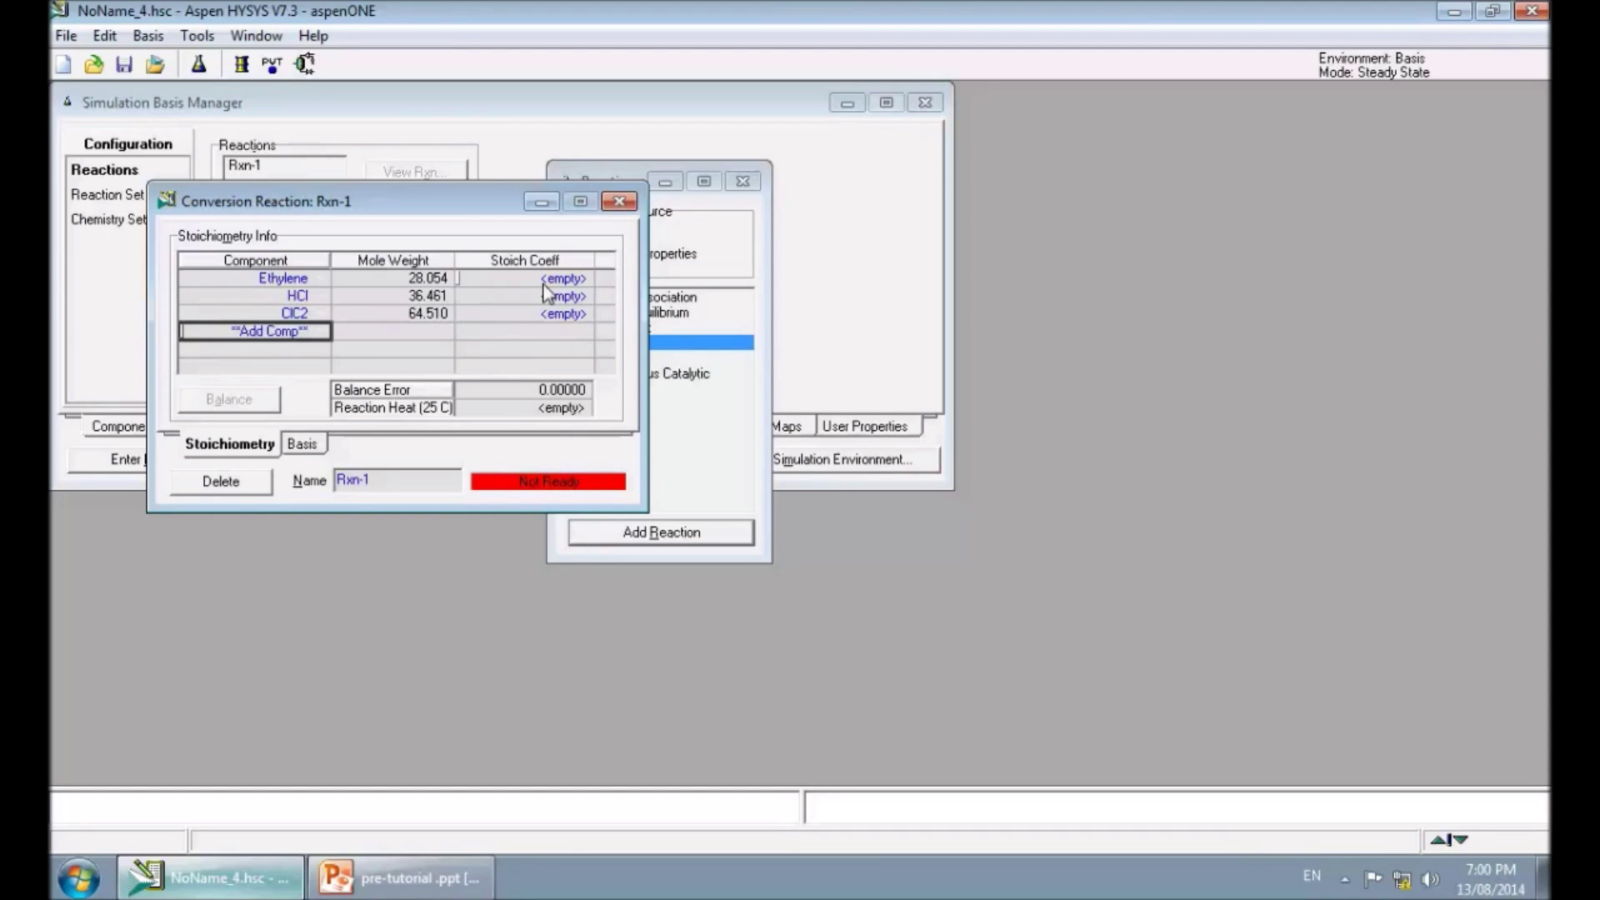
{"action": "left_click", "coordinate": [545, 284]}
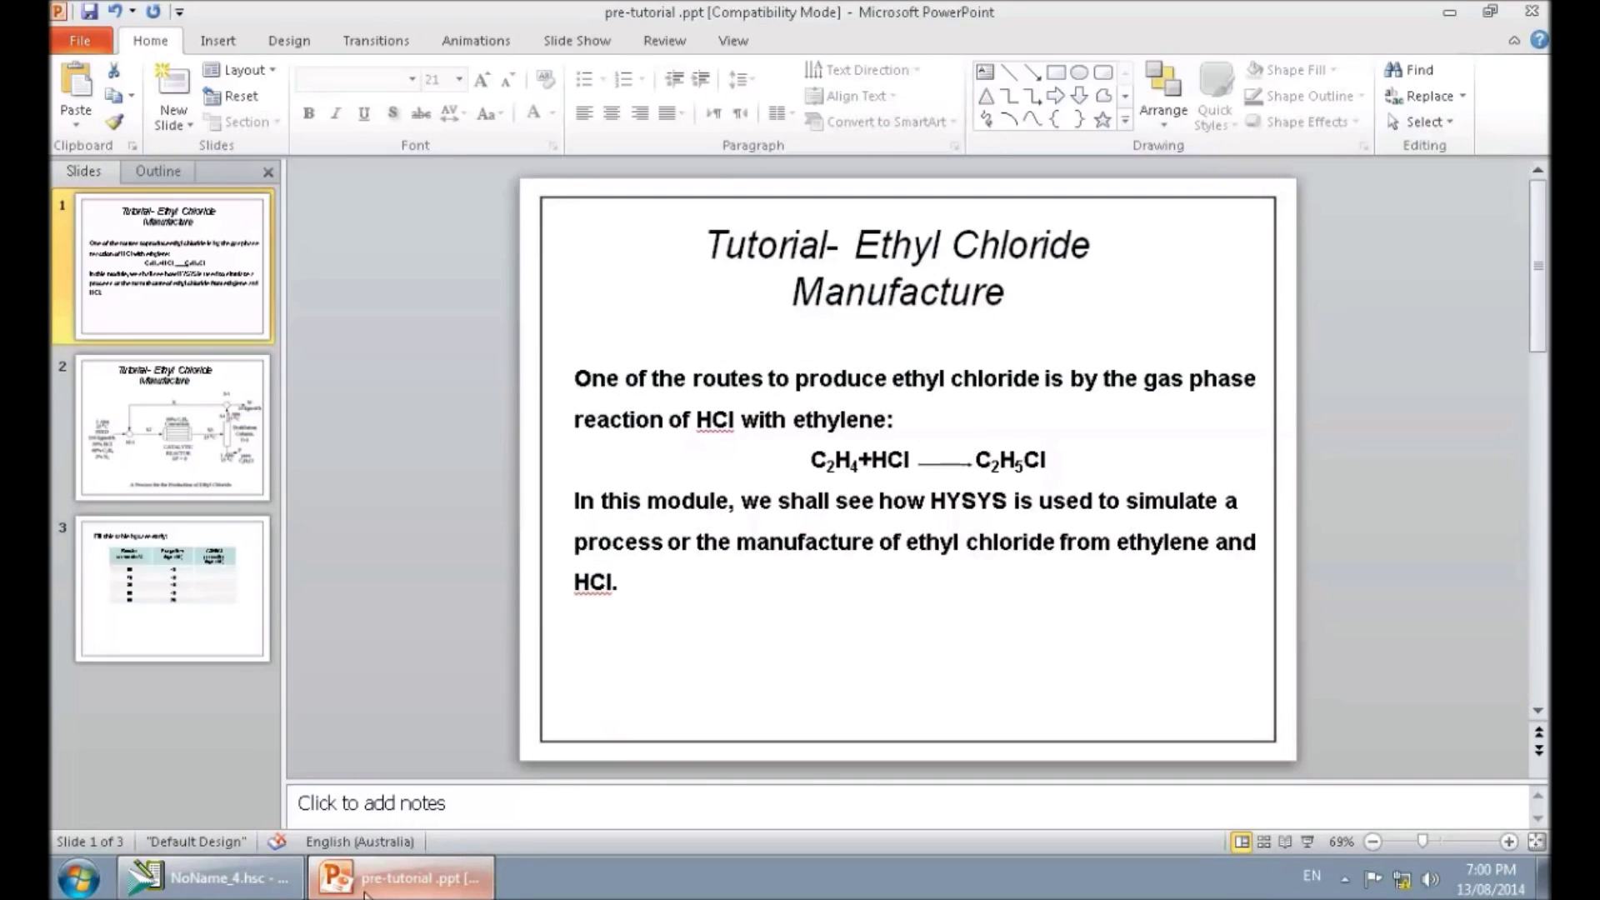
{"action": "left_click", "coordinate": [293, 873]}
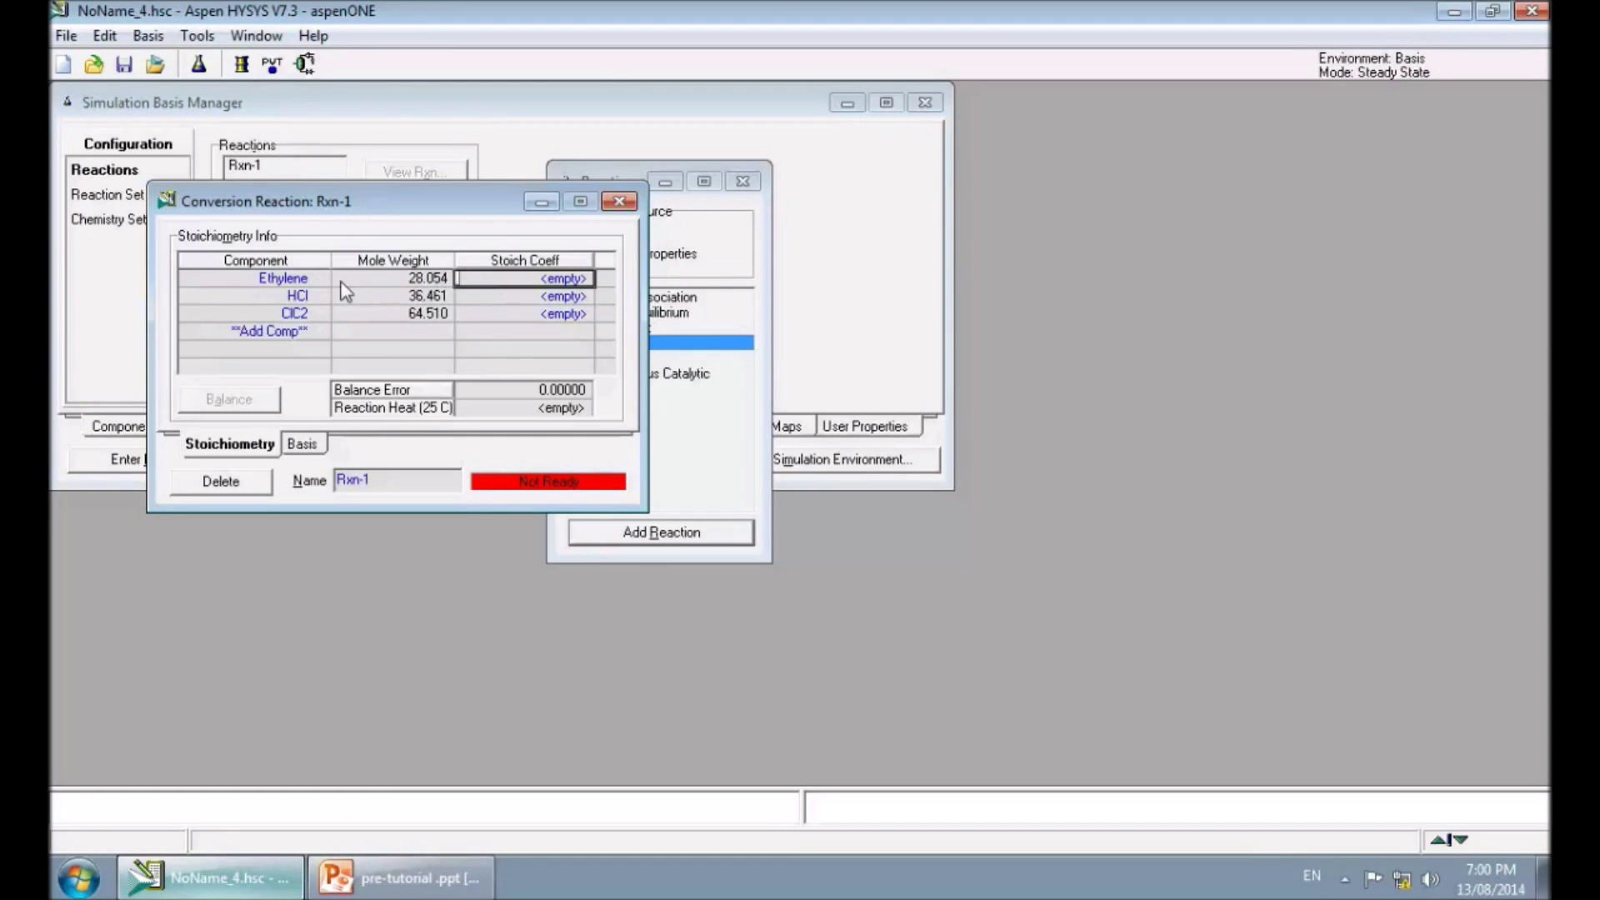
{"action": "type", "text": "-1"}
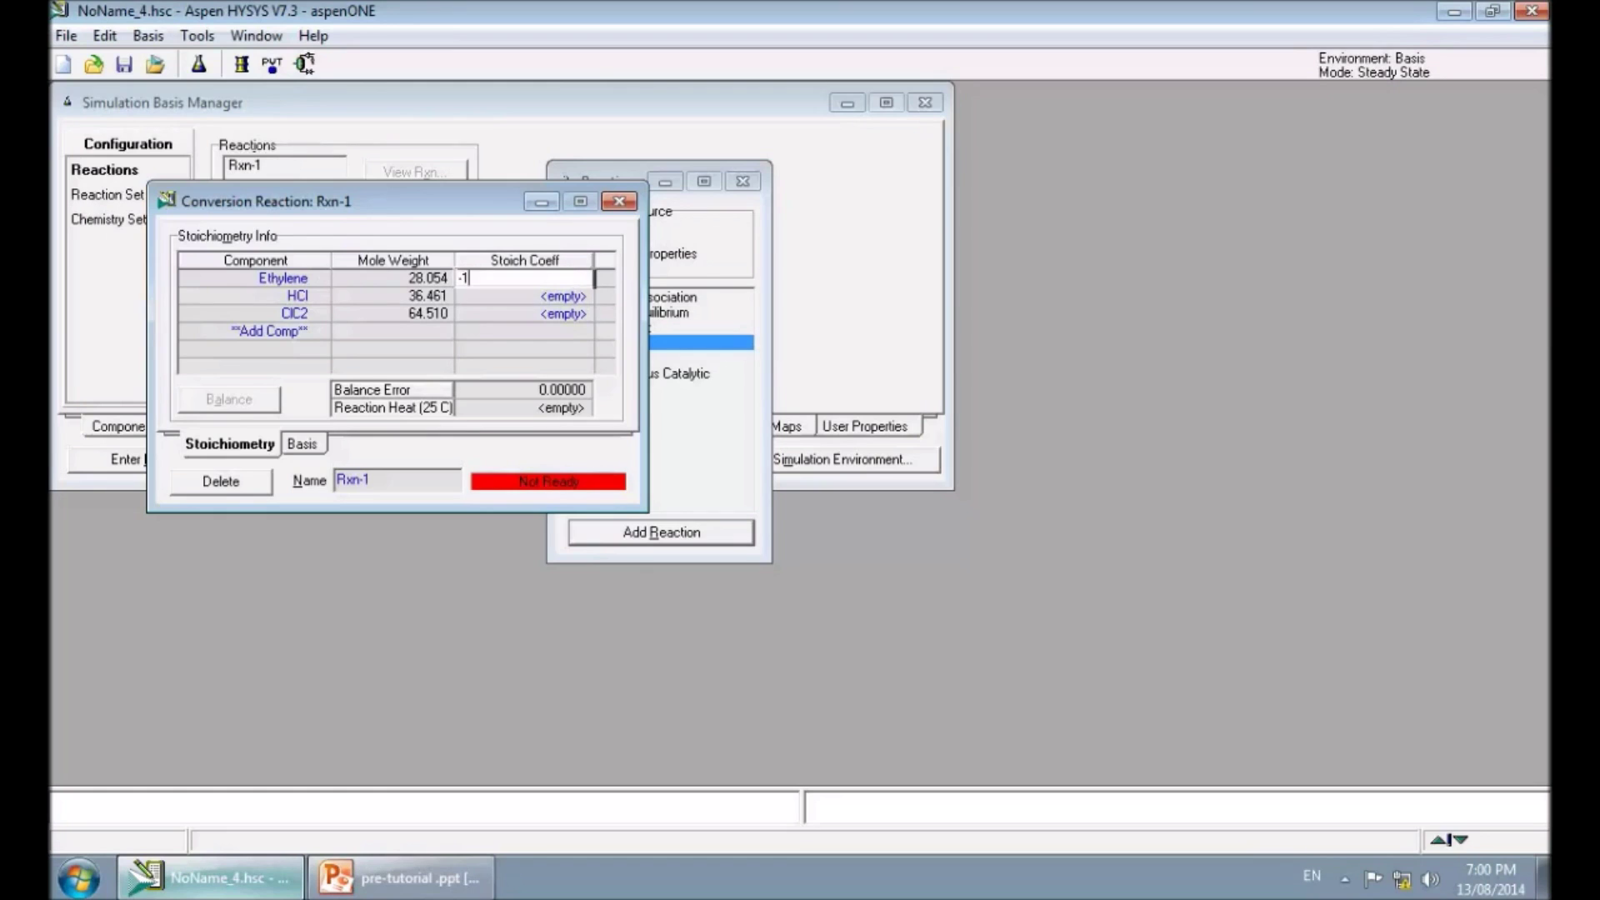
{"action": "key", "text": "Return"}
{"action": "type", "text": "-1"}
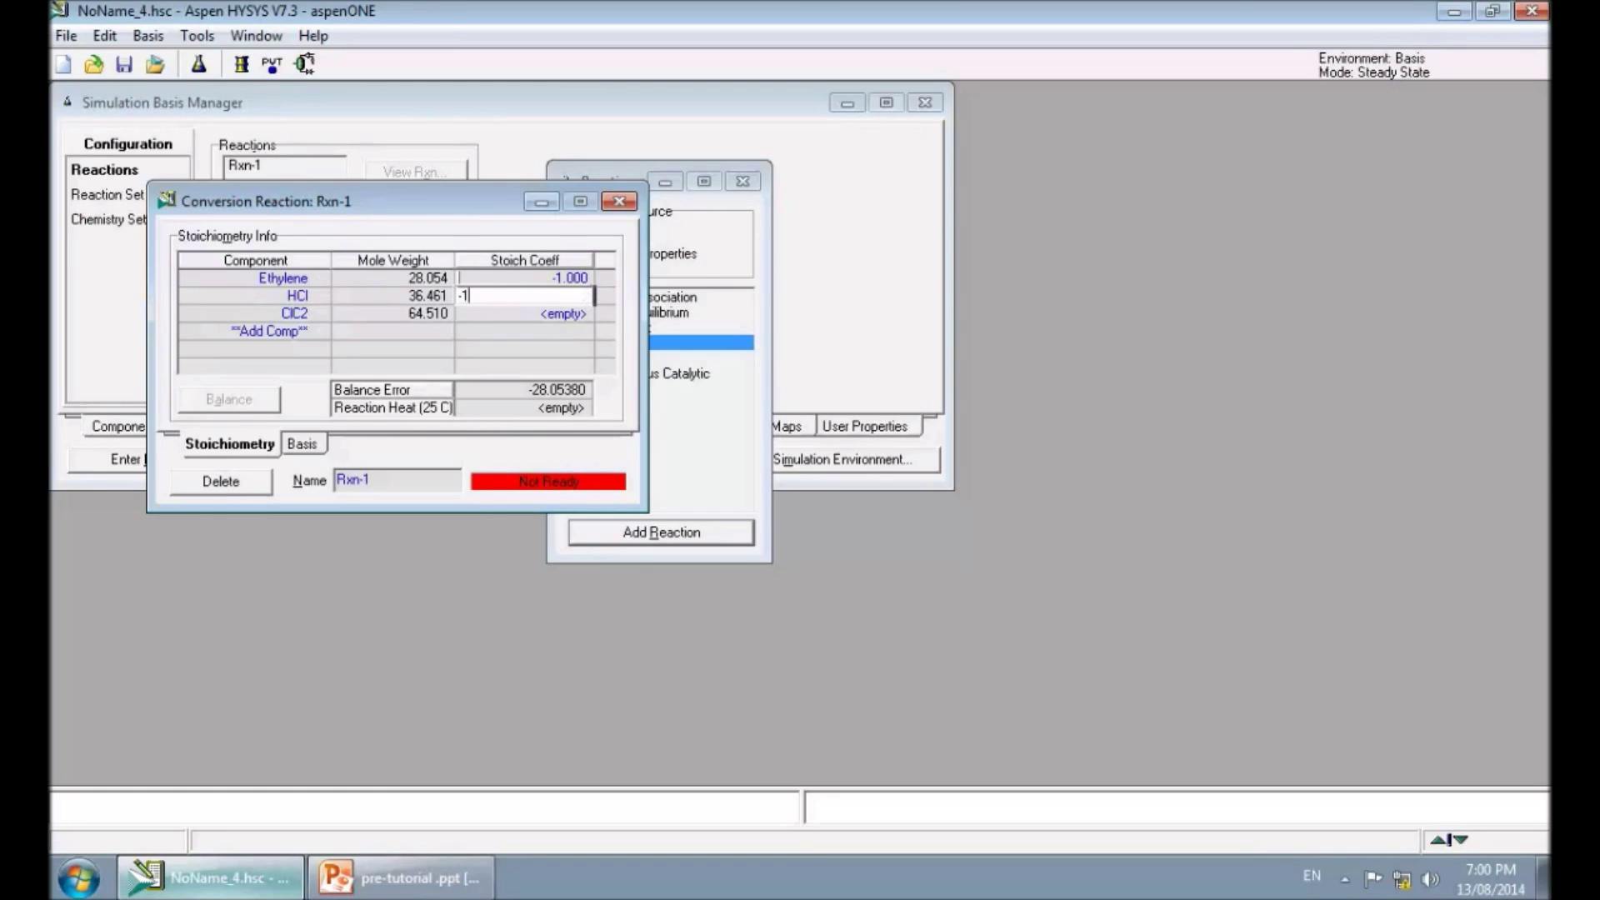
{"action": "key", "text": "Return"}
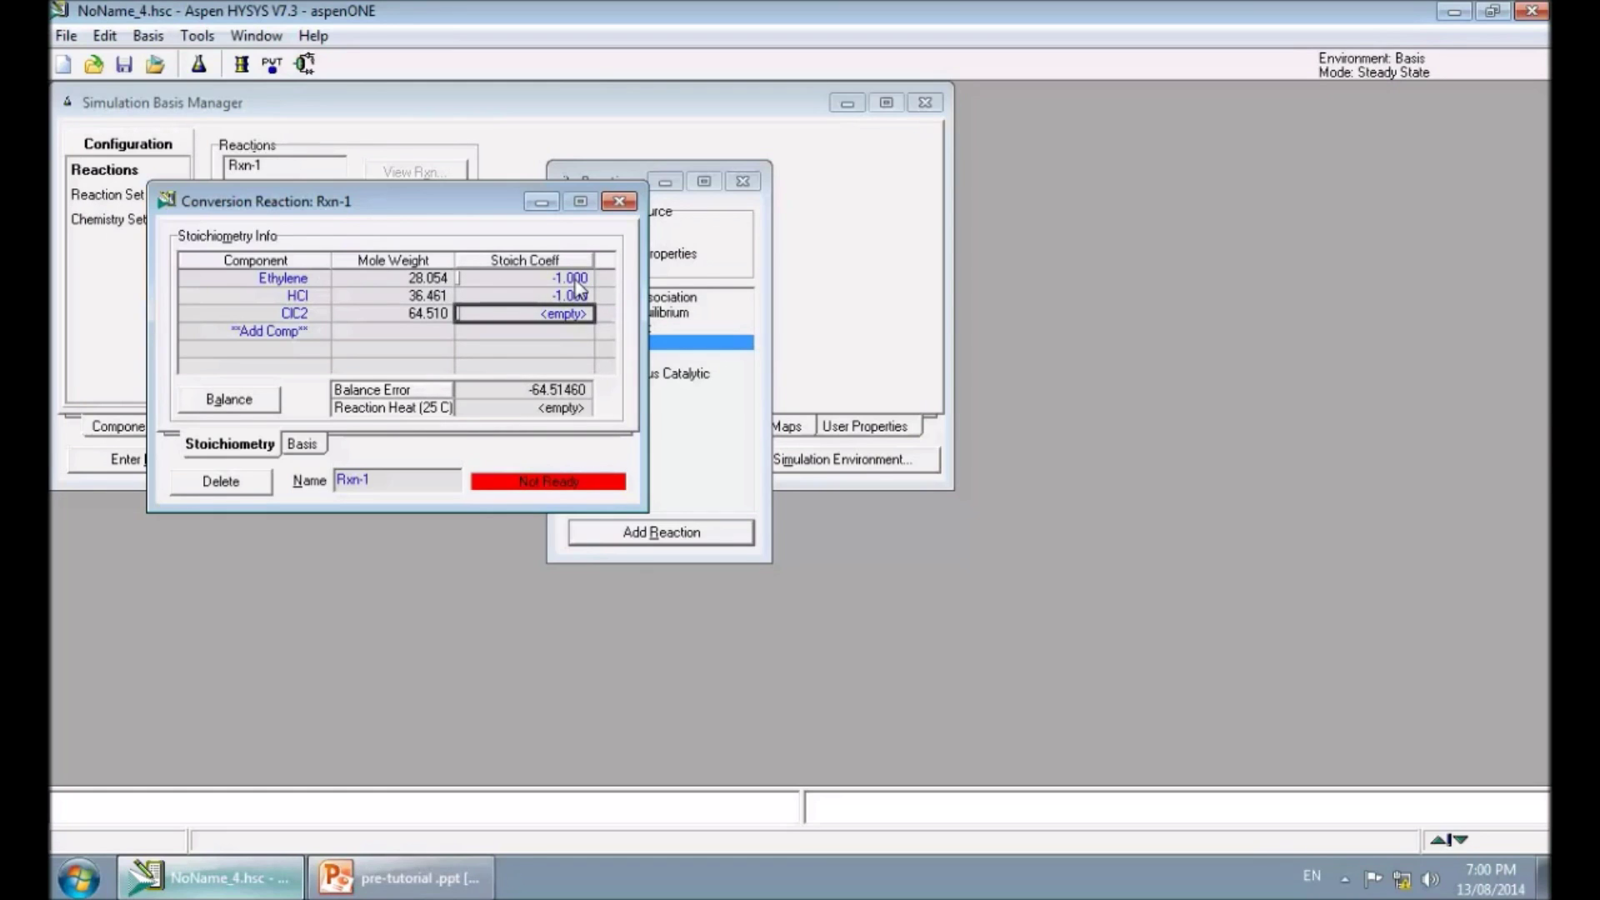
{"action": "type", "text": "1"}
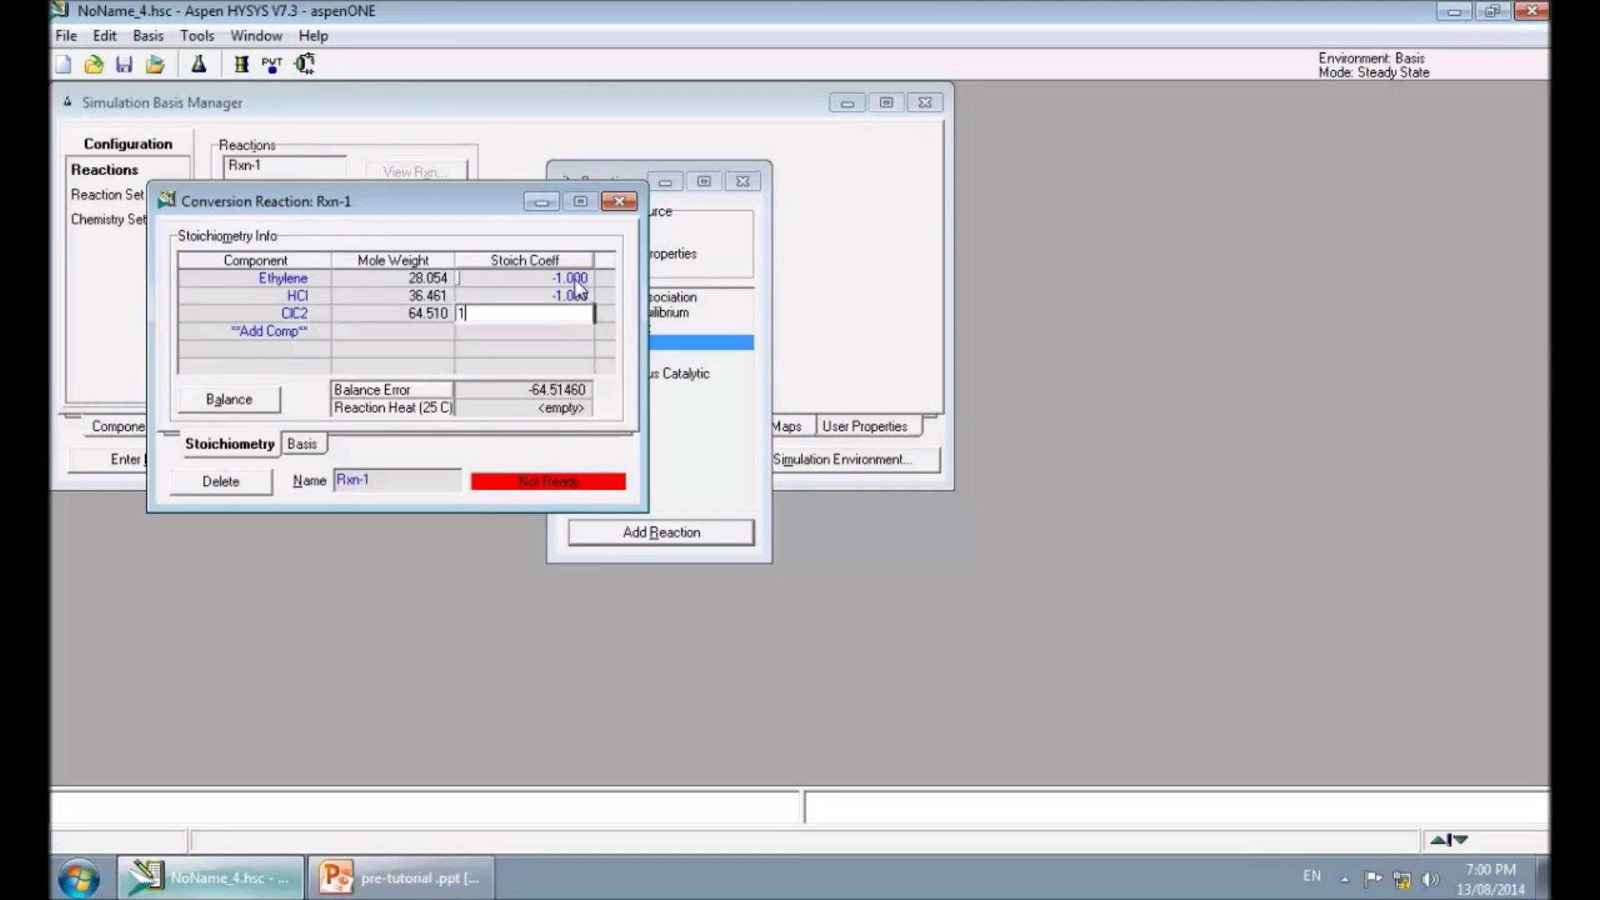
{"action": "key", "text": "Return"}
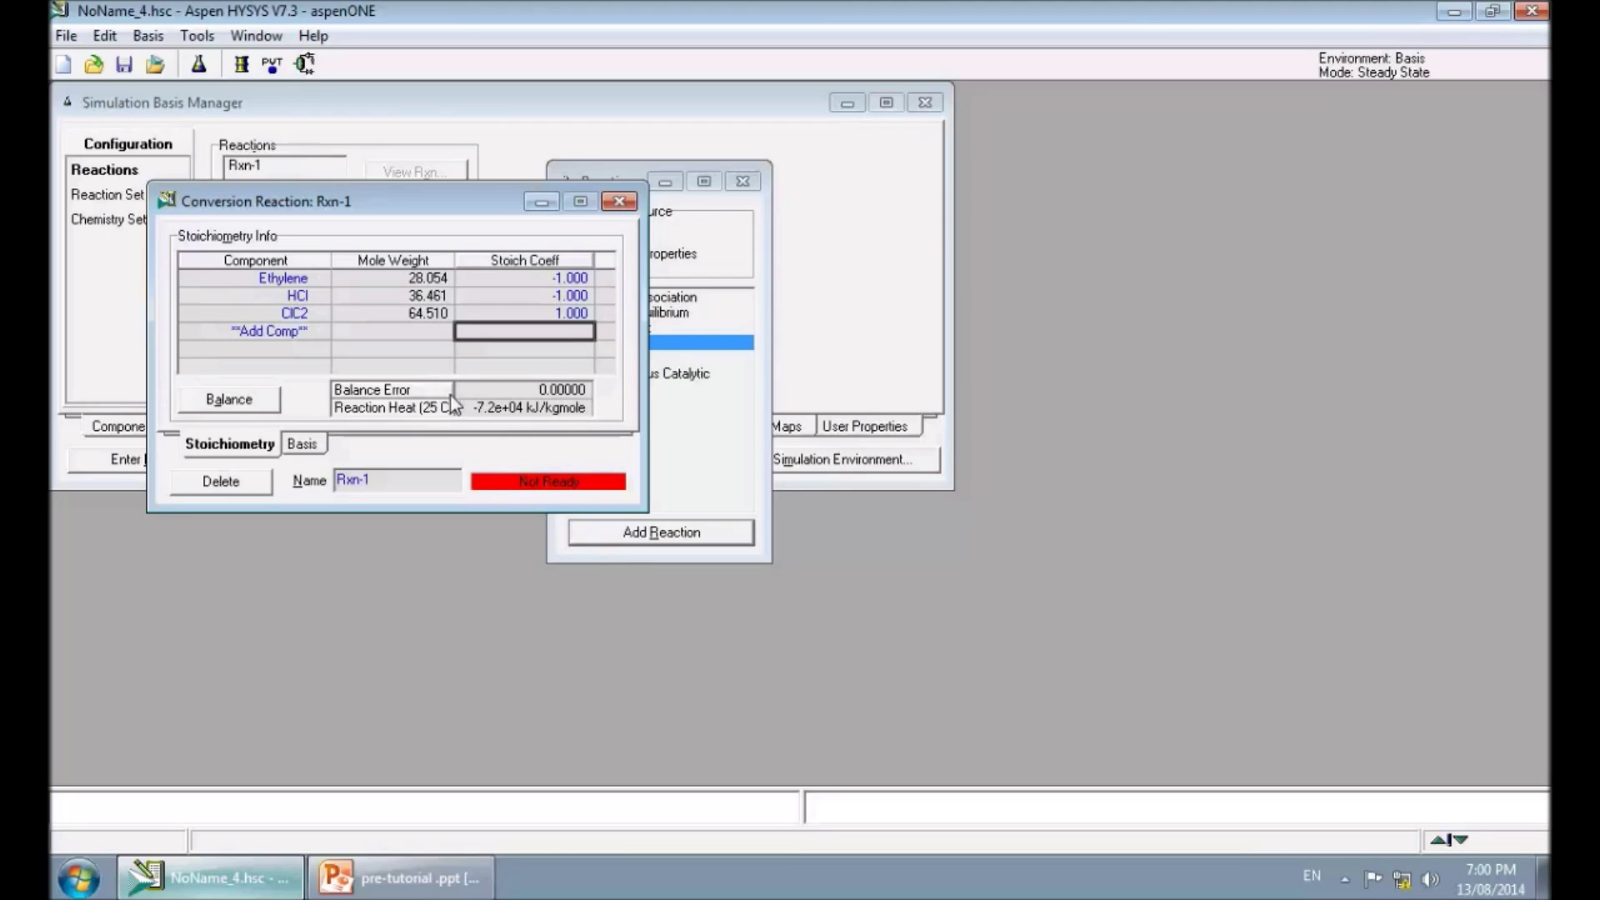
{"action": "left_click", "coordinate": [583, 389]}
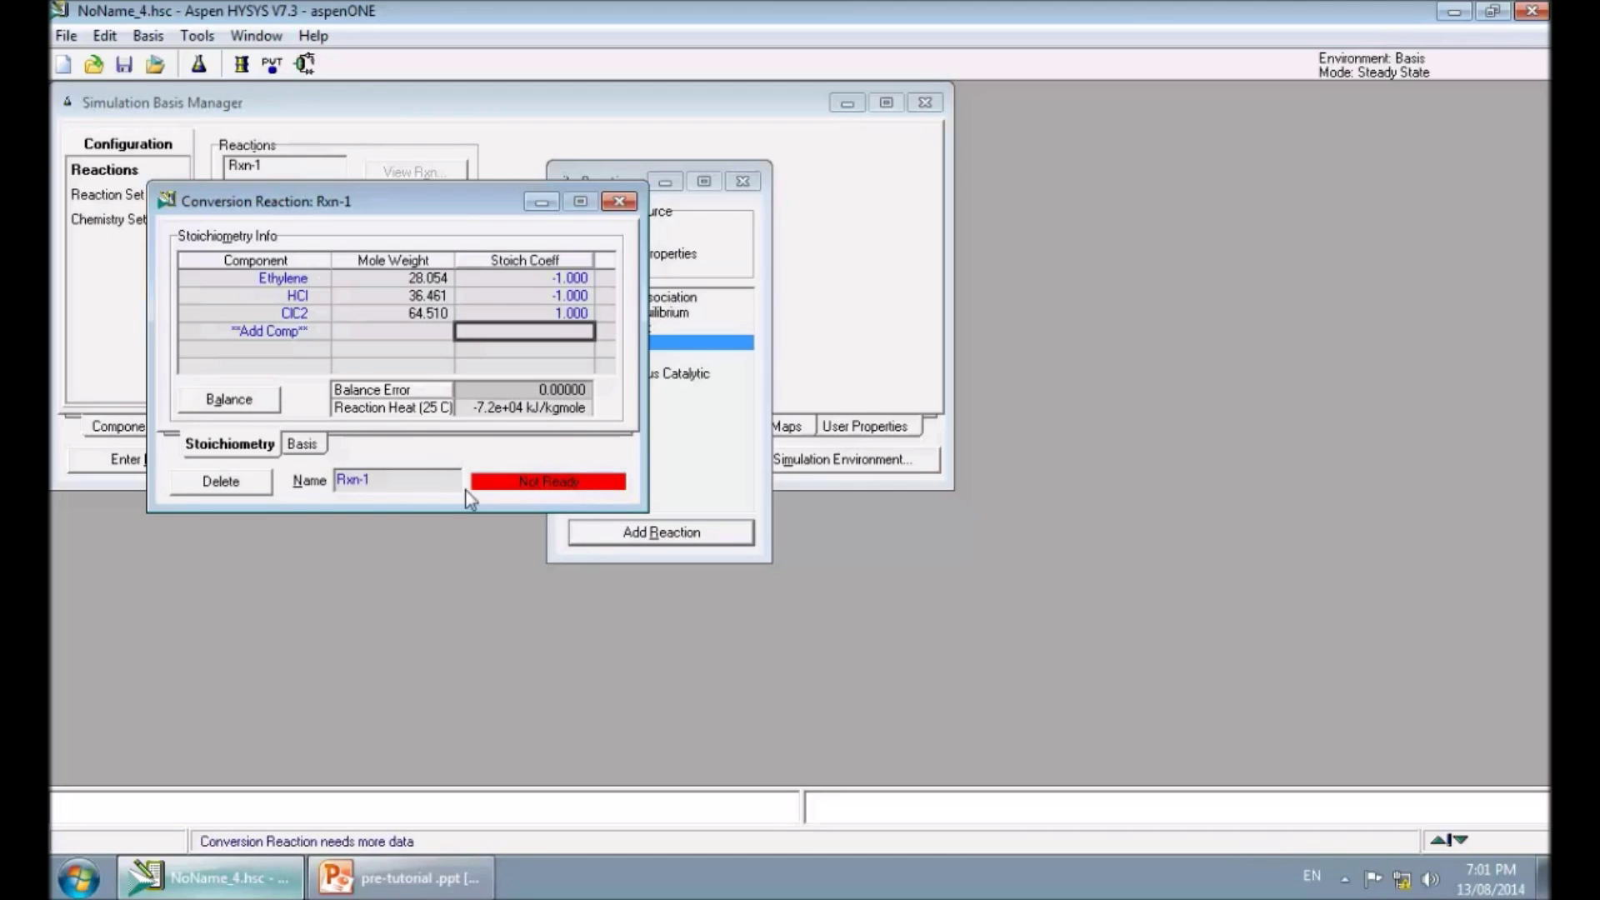
Step: Set the Co conversion coefficient in the reaction's basis to 90, and close the reaction windows
{"action": "left_click", "coordinate": [302, 444]}
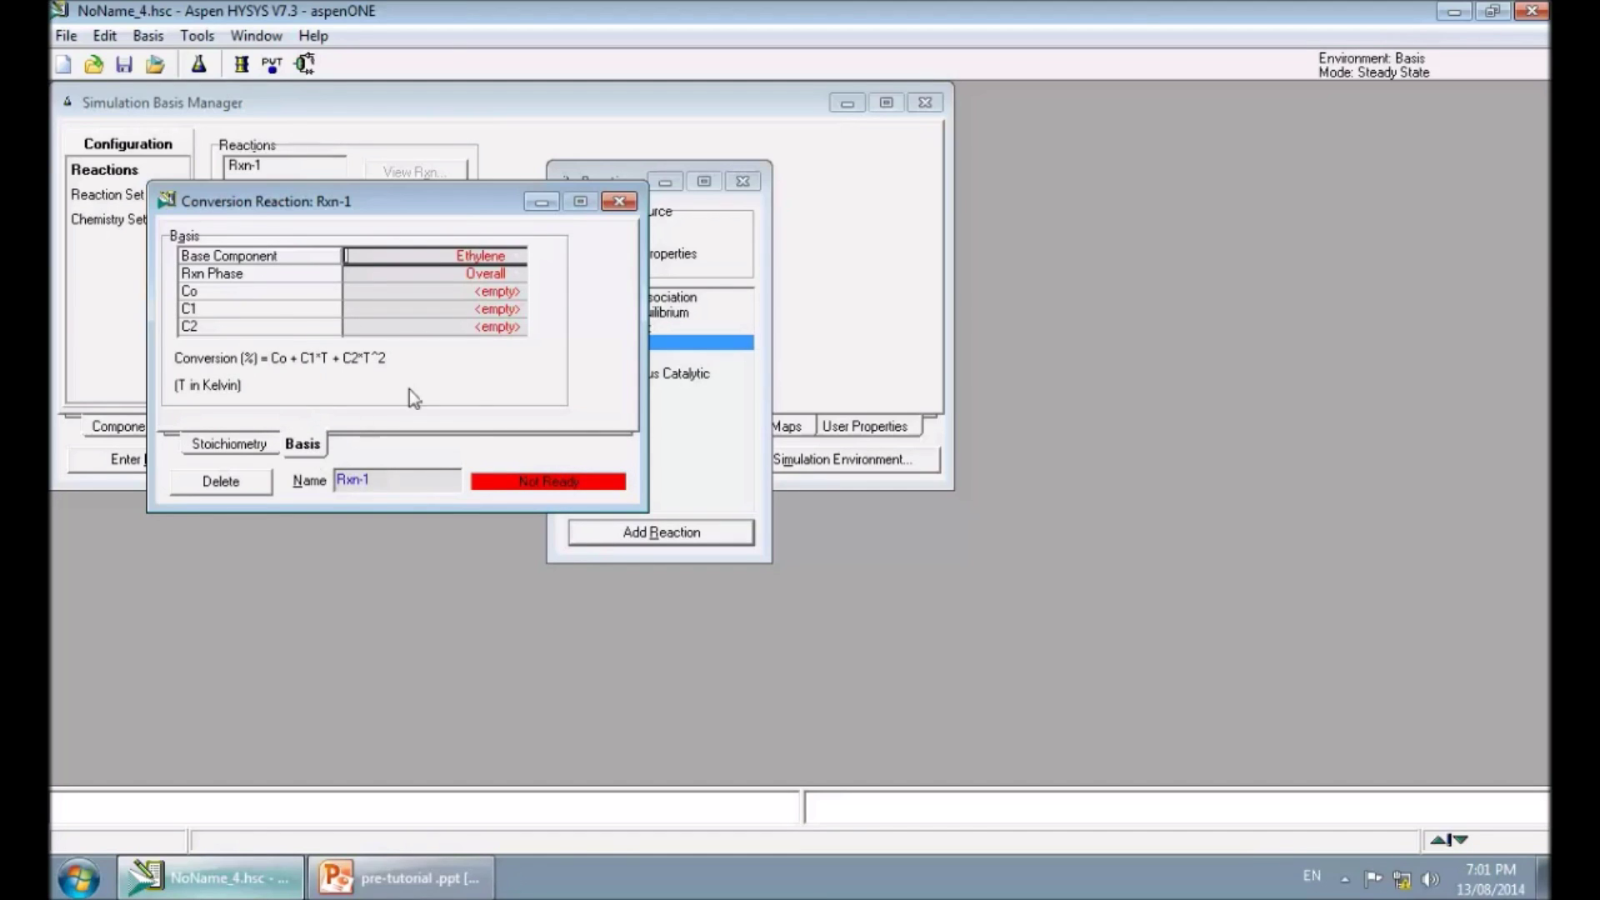
{"action": "left_click", "coordinate": [473, 313]}
{"action": "left_click", "coordinate": [470, 296]}
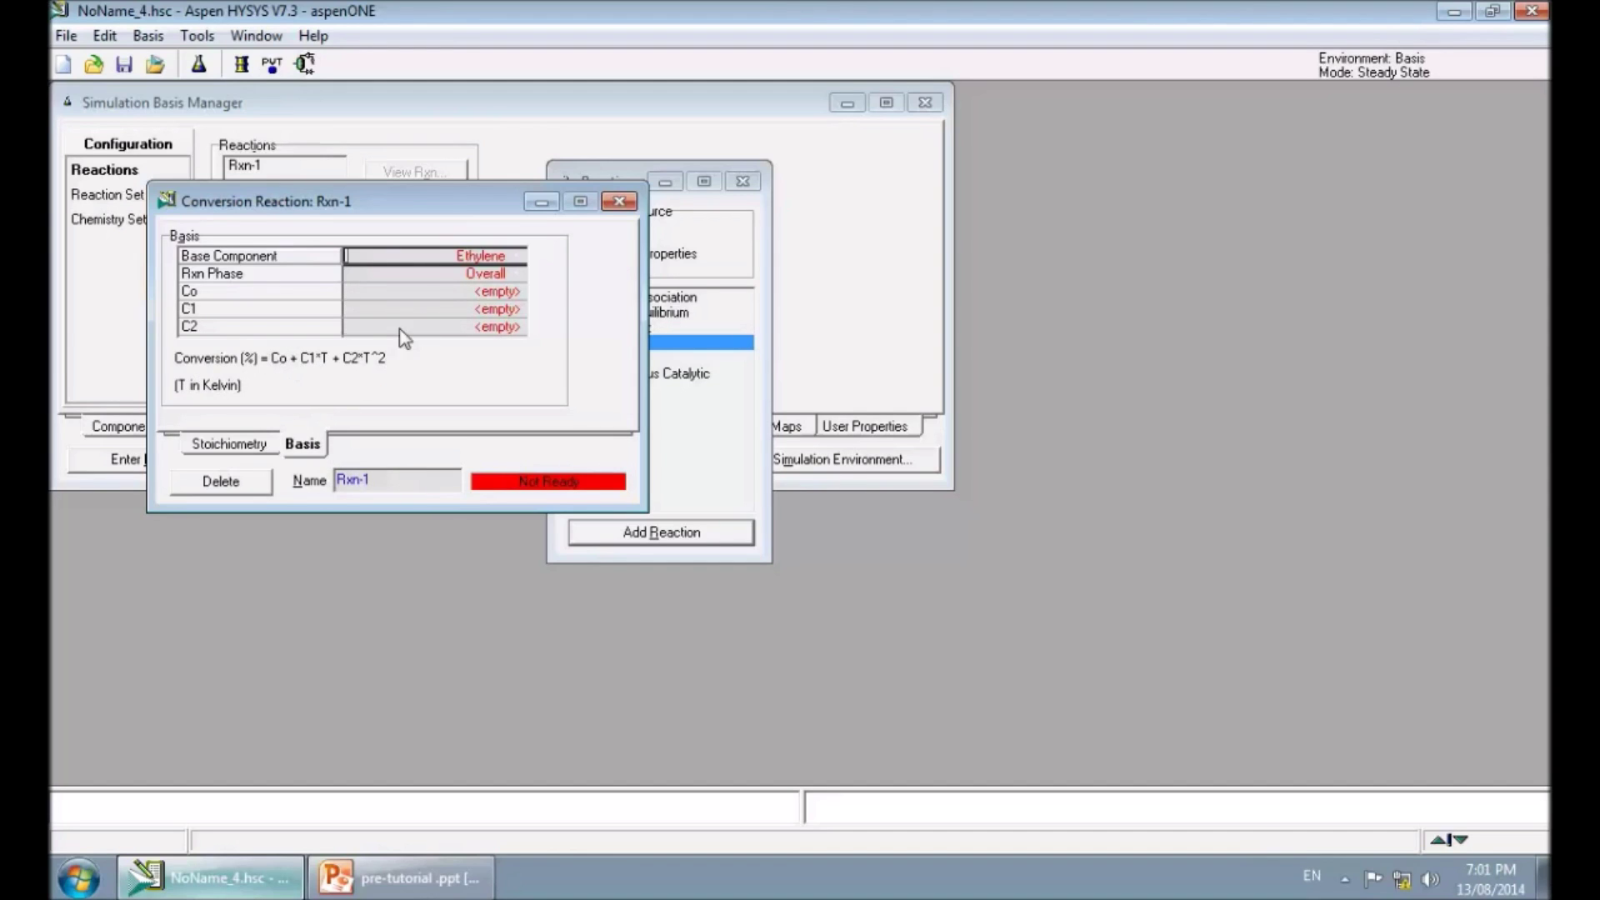
{"action": "left_click", "coordinate": [436, 296]}
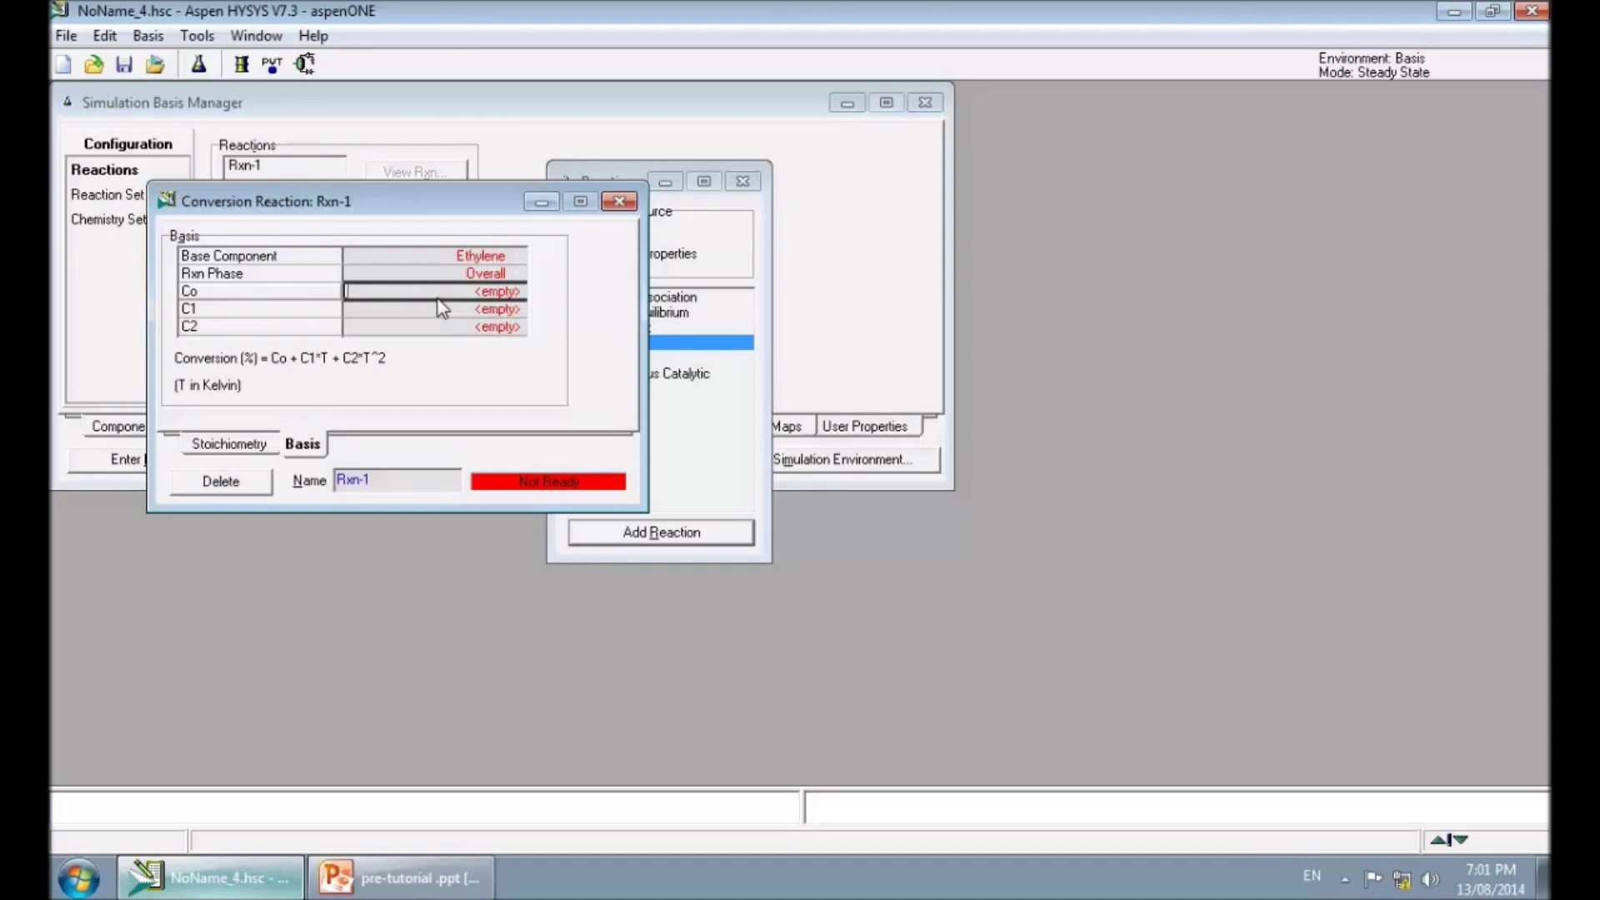
{"action": "type", "text": "90"}
{"action": "left_click", "coordinate": [441, 308]}
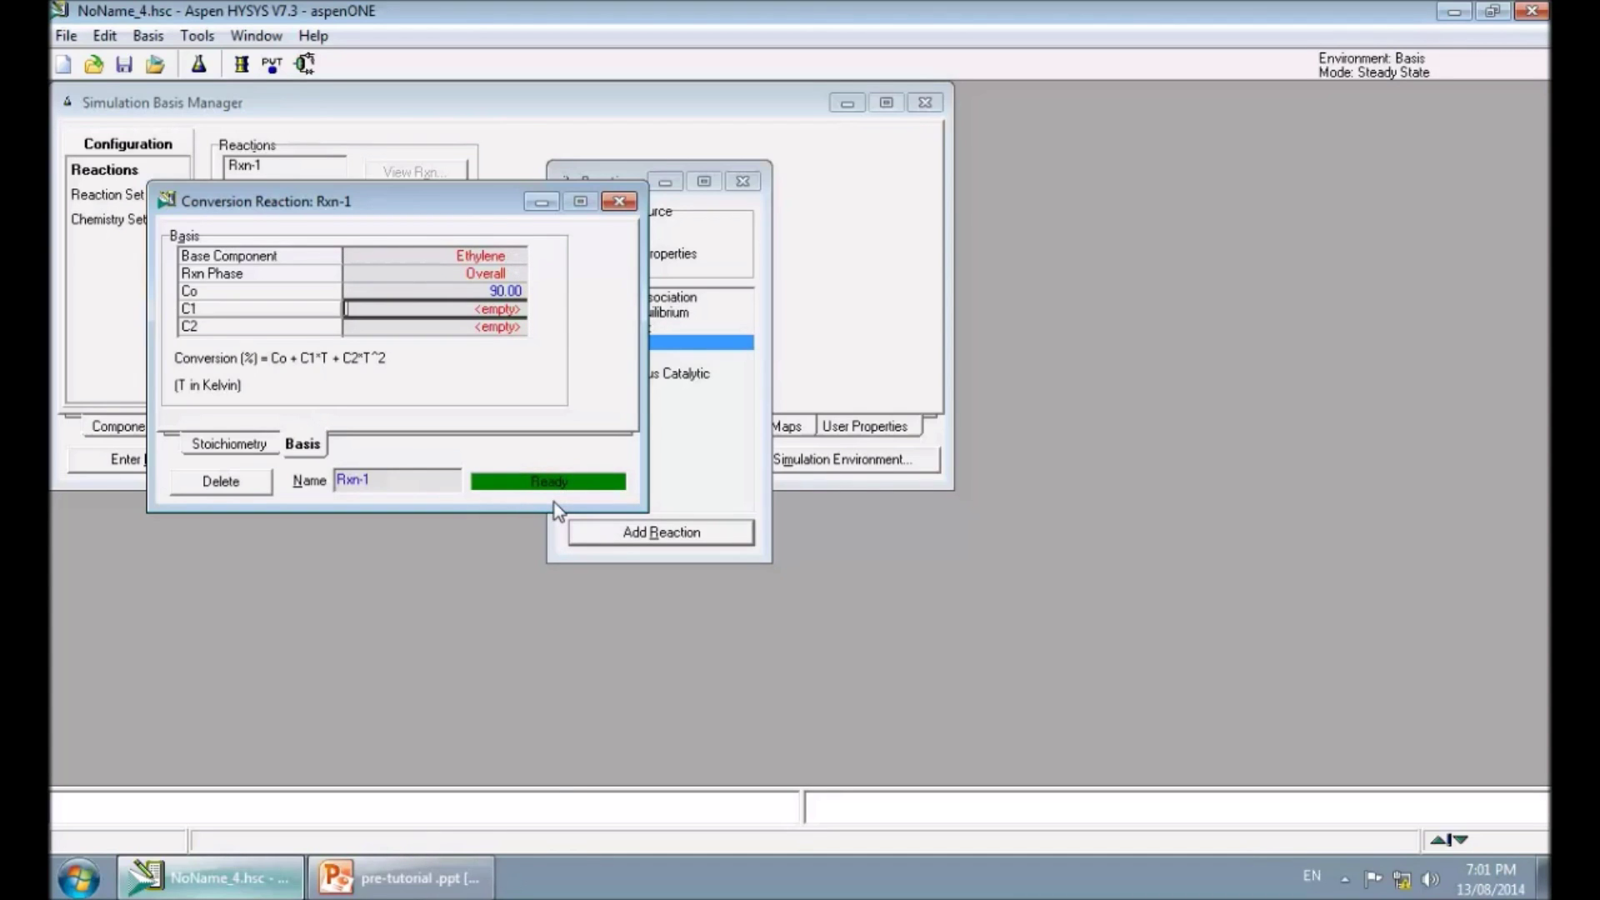
{"action": "left_click", "coordinate": [621, 202]}
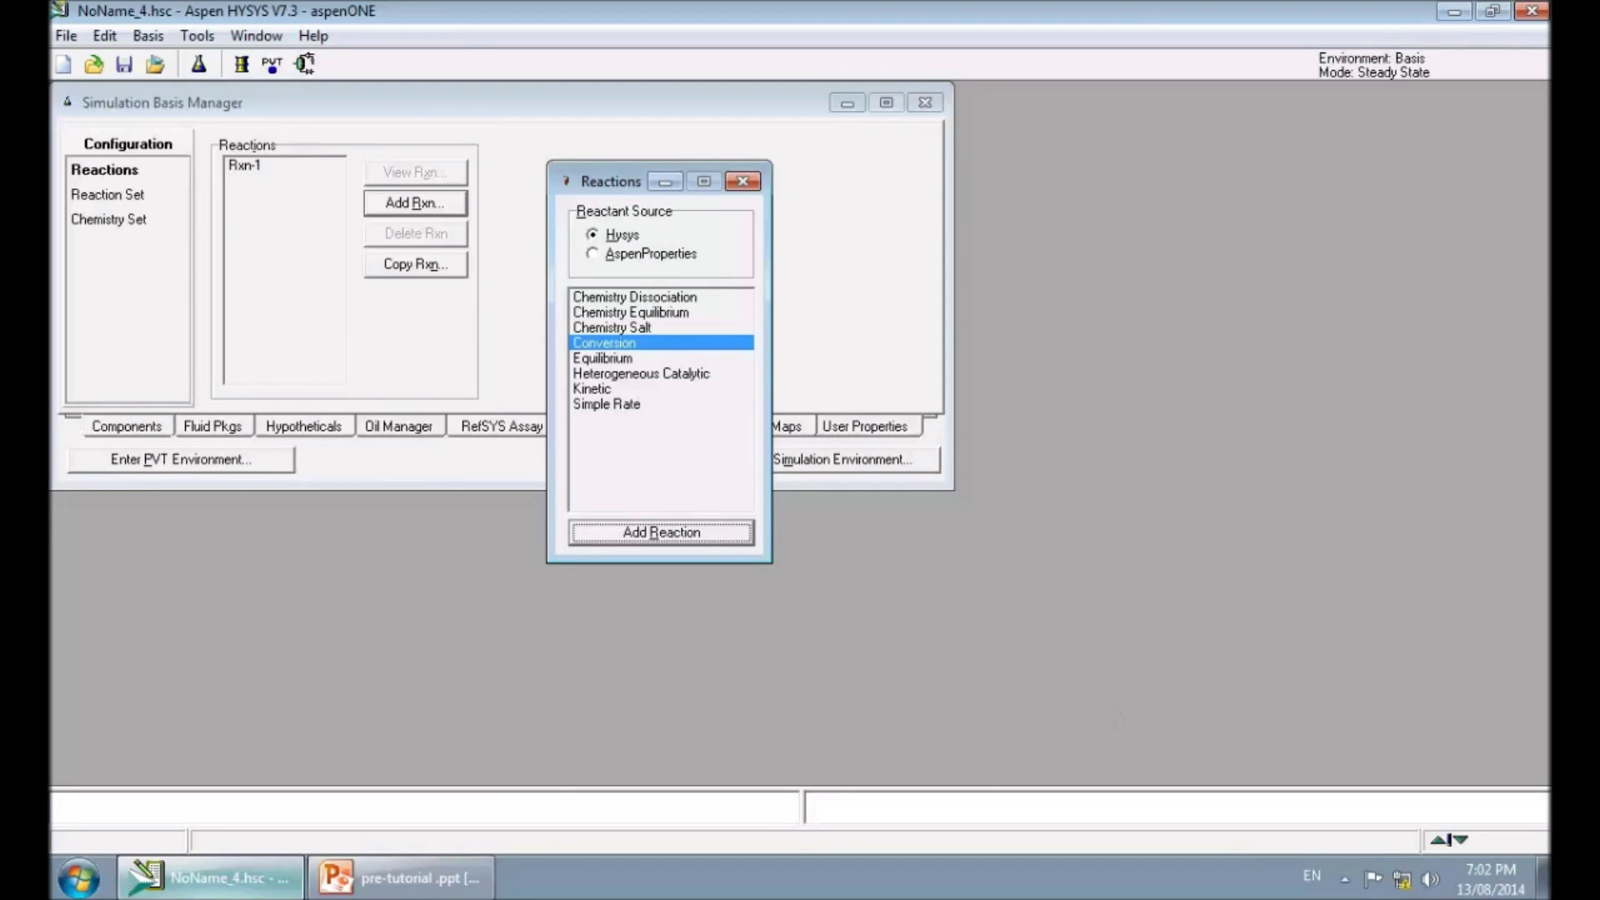
{"action": "left_click", "coordinate": [743, 181]}
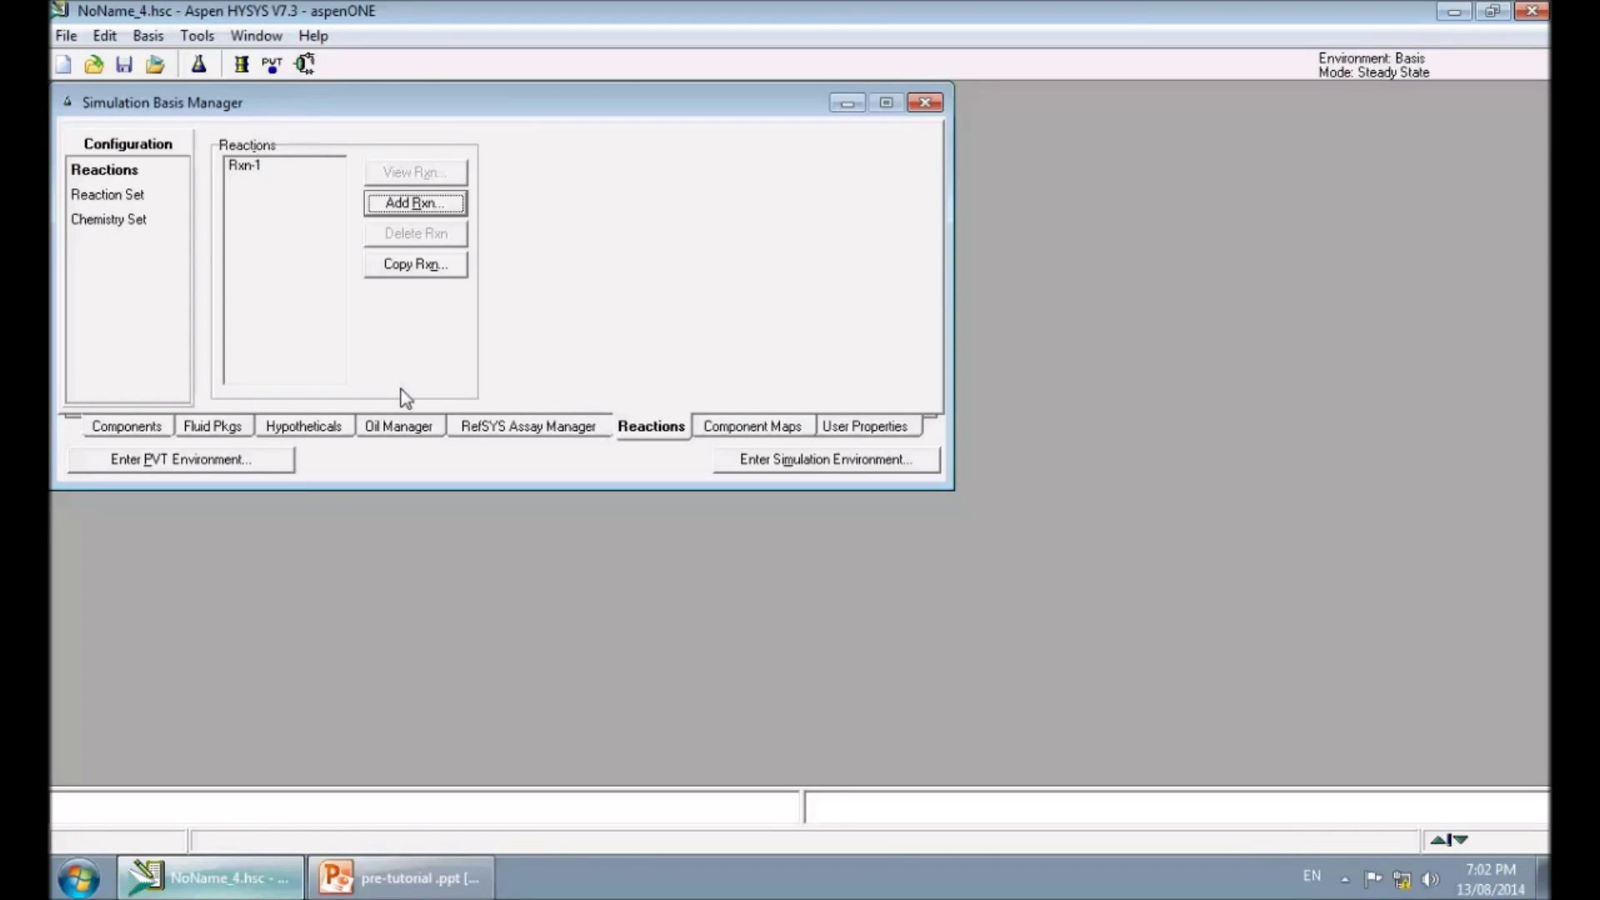
Step: Add the Global Rxn Set to the PRSV fluid package Basis-1, and close the package
{"action": "left_click", "coordinate": [224, 428]}
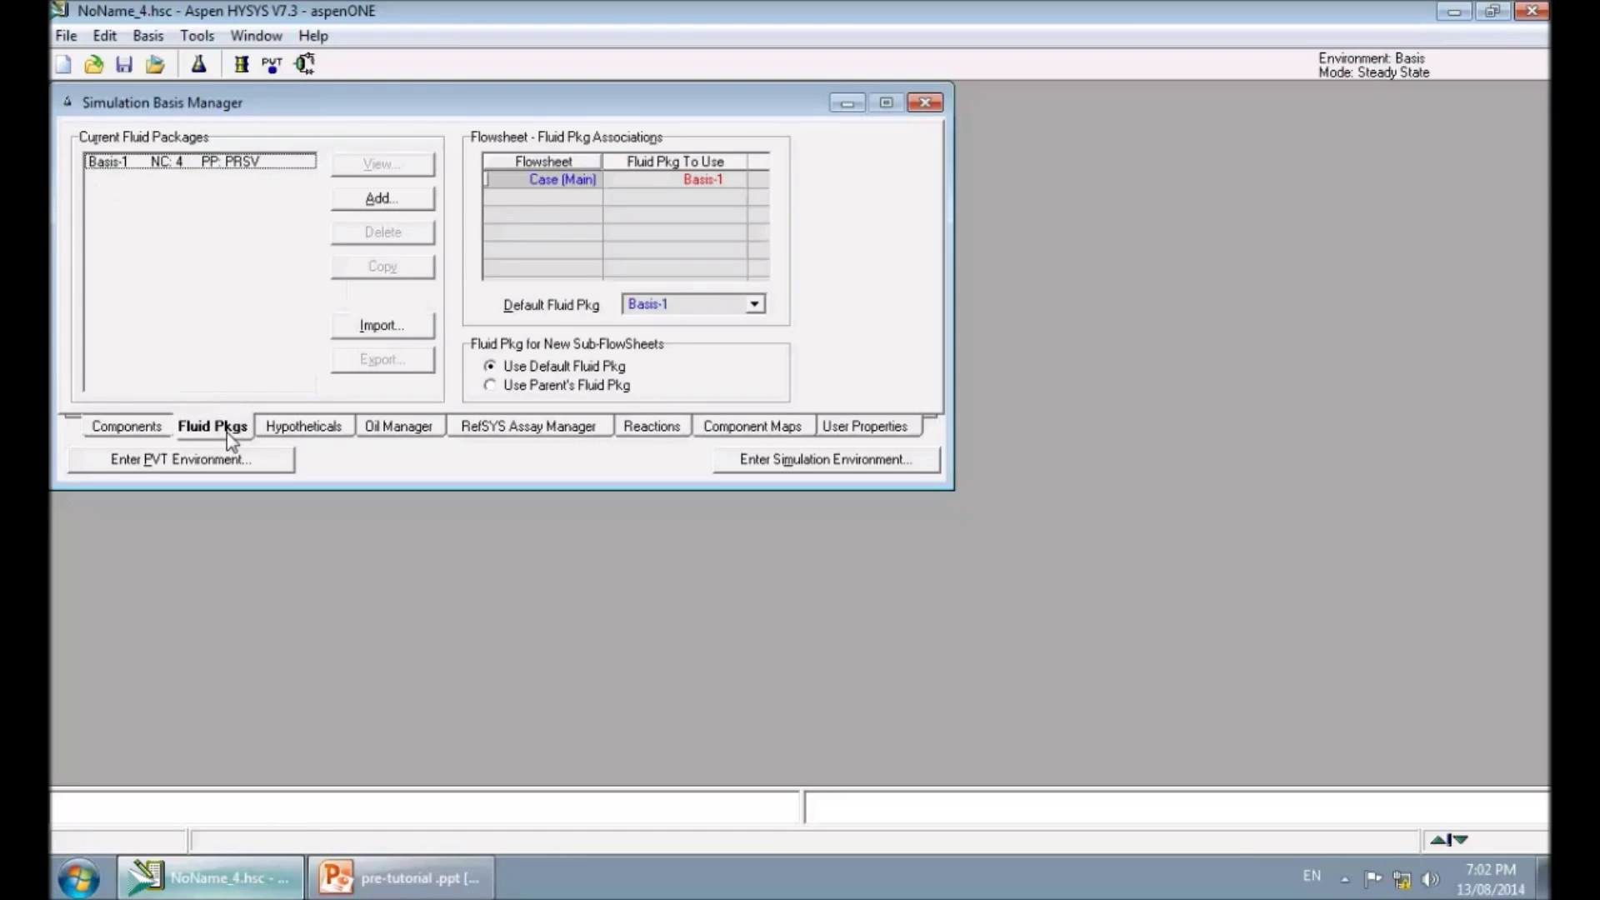
{"action": "left_click", "coordinate": [239, 171]}
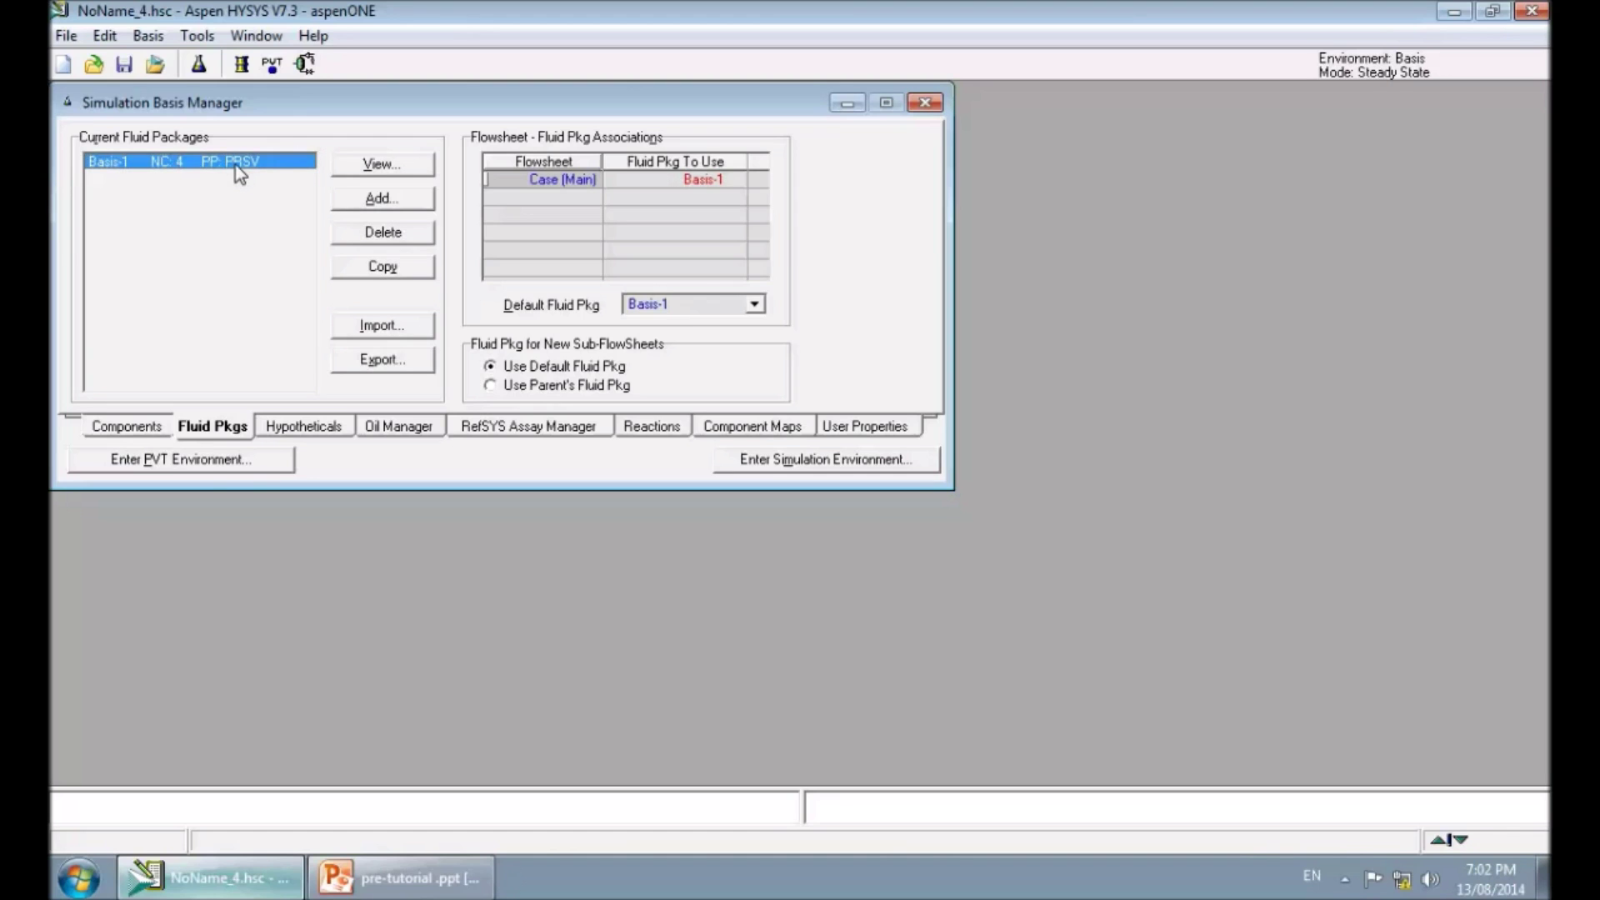
{"action": "double_click", "coordinate": [235, 164]}
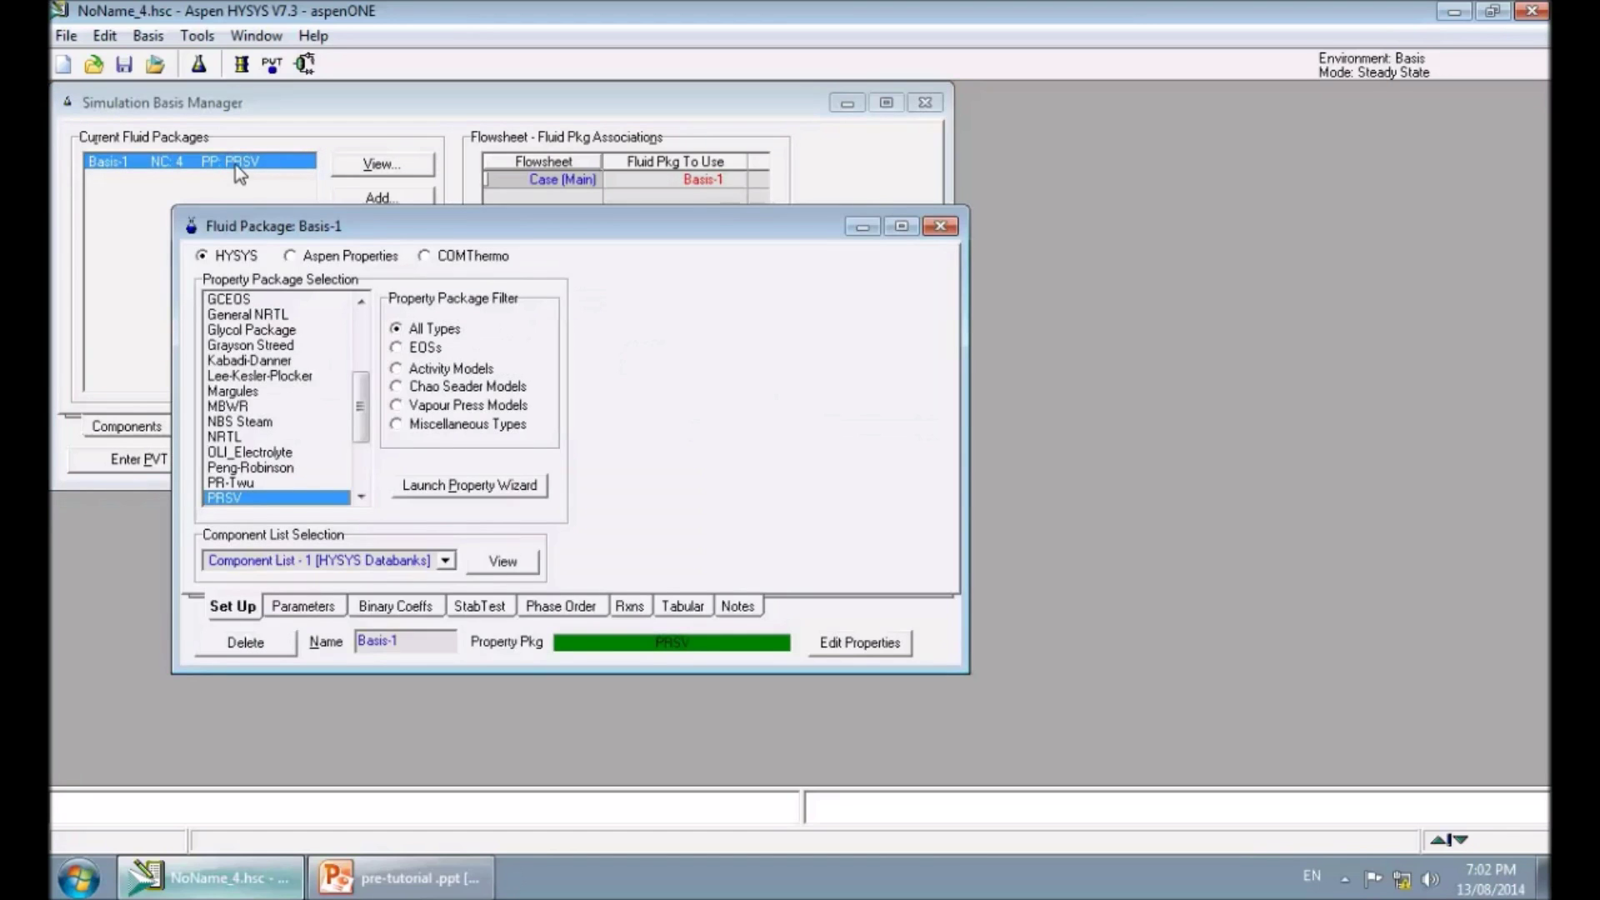
{"action": "left_click", "coordinate": [630, 607]}
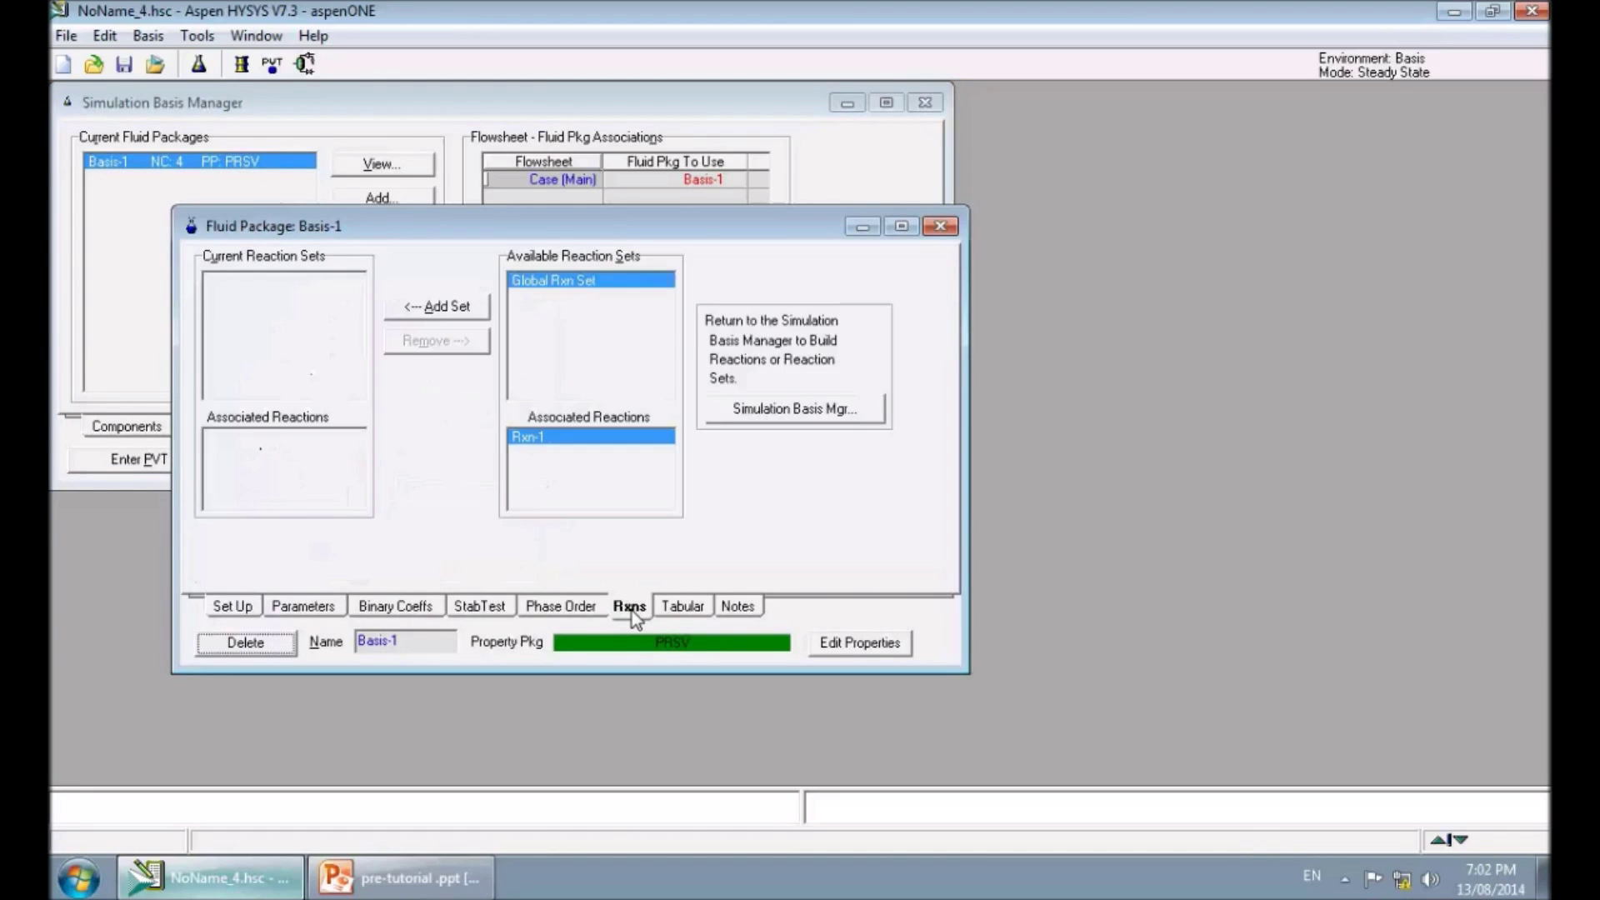
{"action": "left_click", "coordinate": [429, 310]}
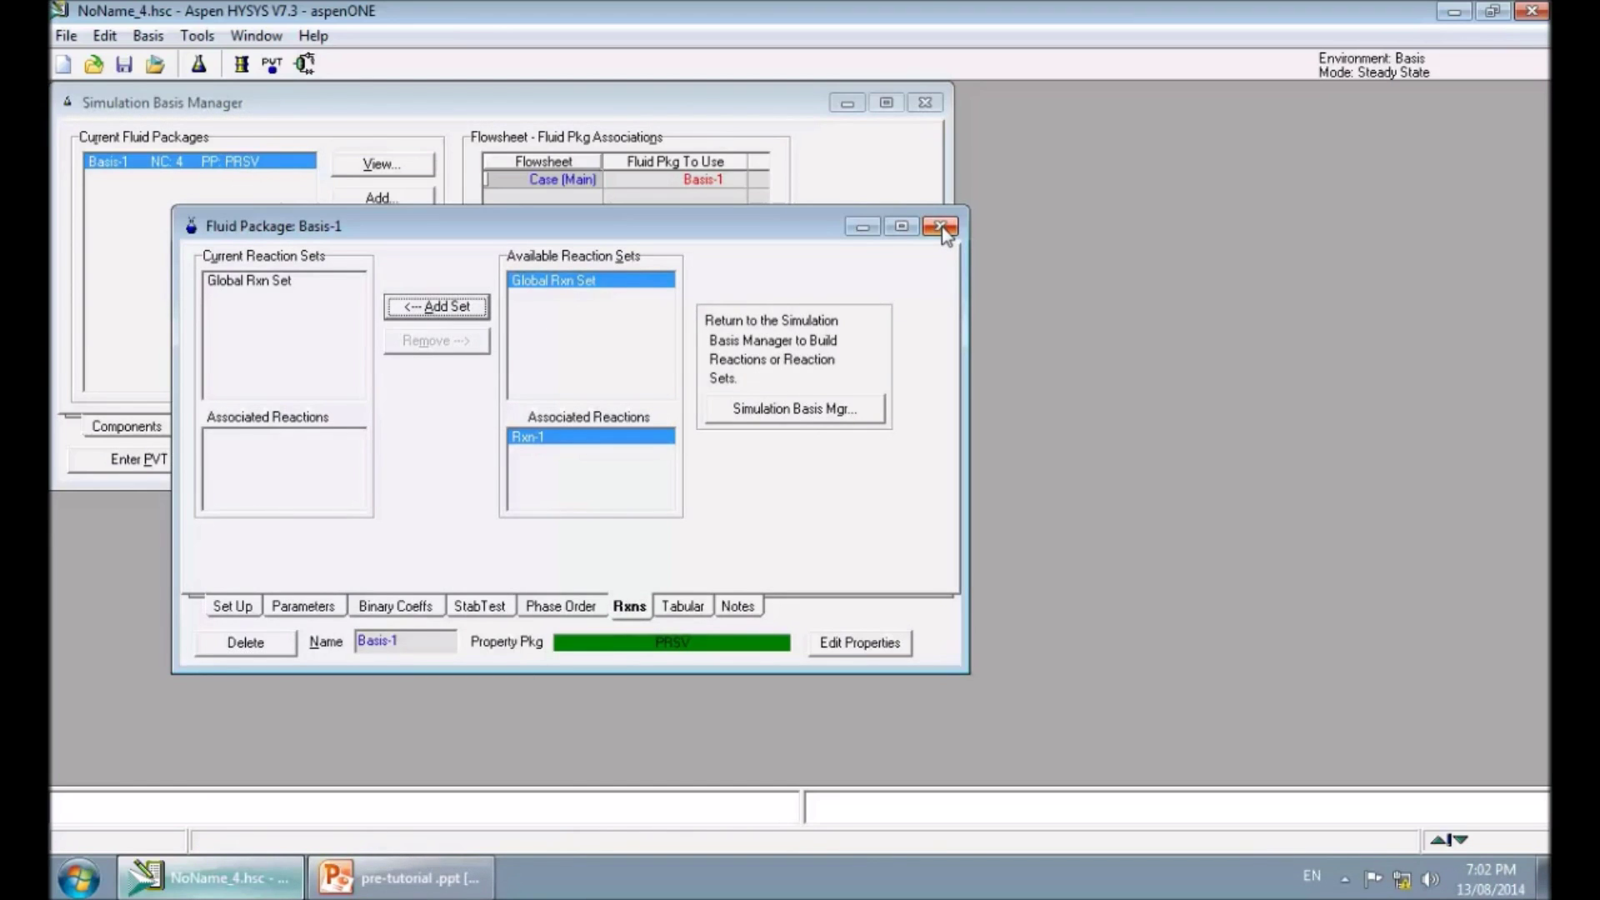
{"action": "left_click", "coordinate": [940, 227]}
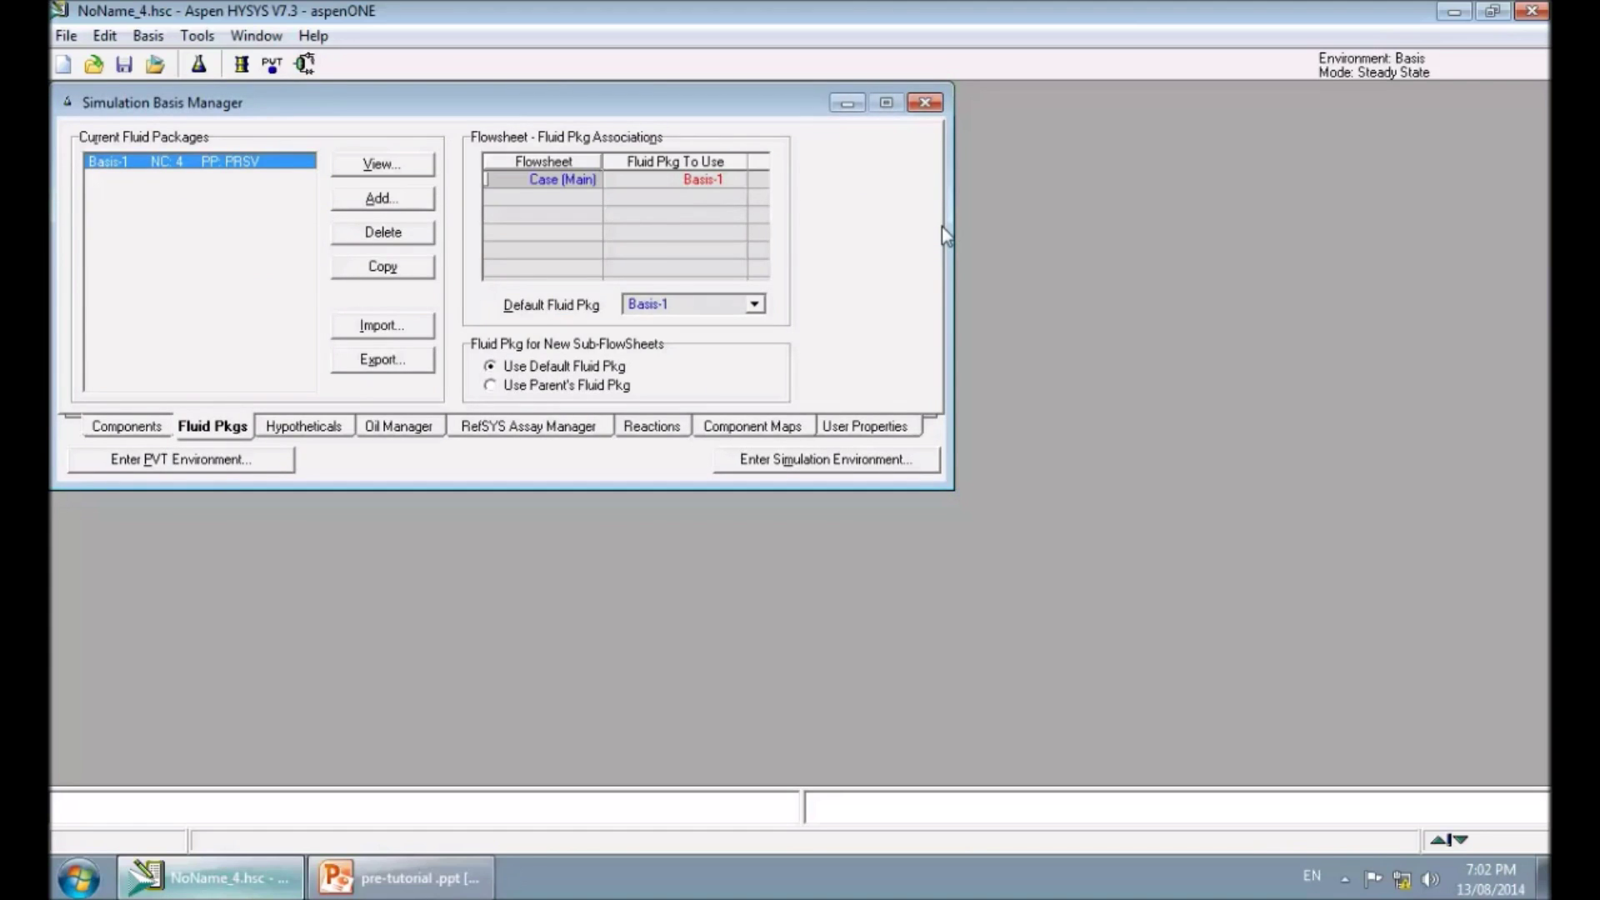
Step: Enter the simulation environment and place a material stream on the empty flowsheet
{"action": "left_click", "coordinate": [877, 467]}
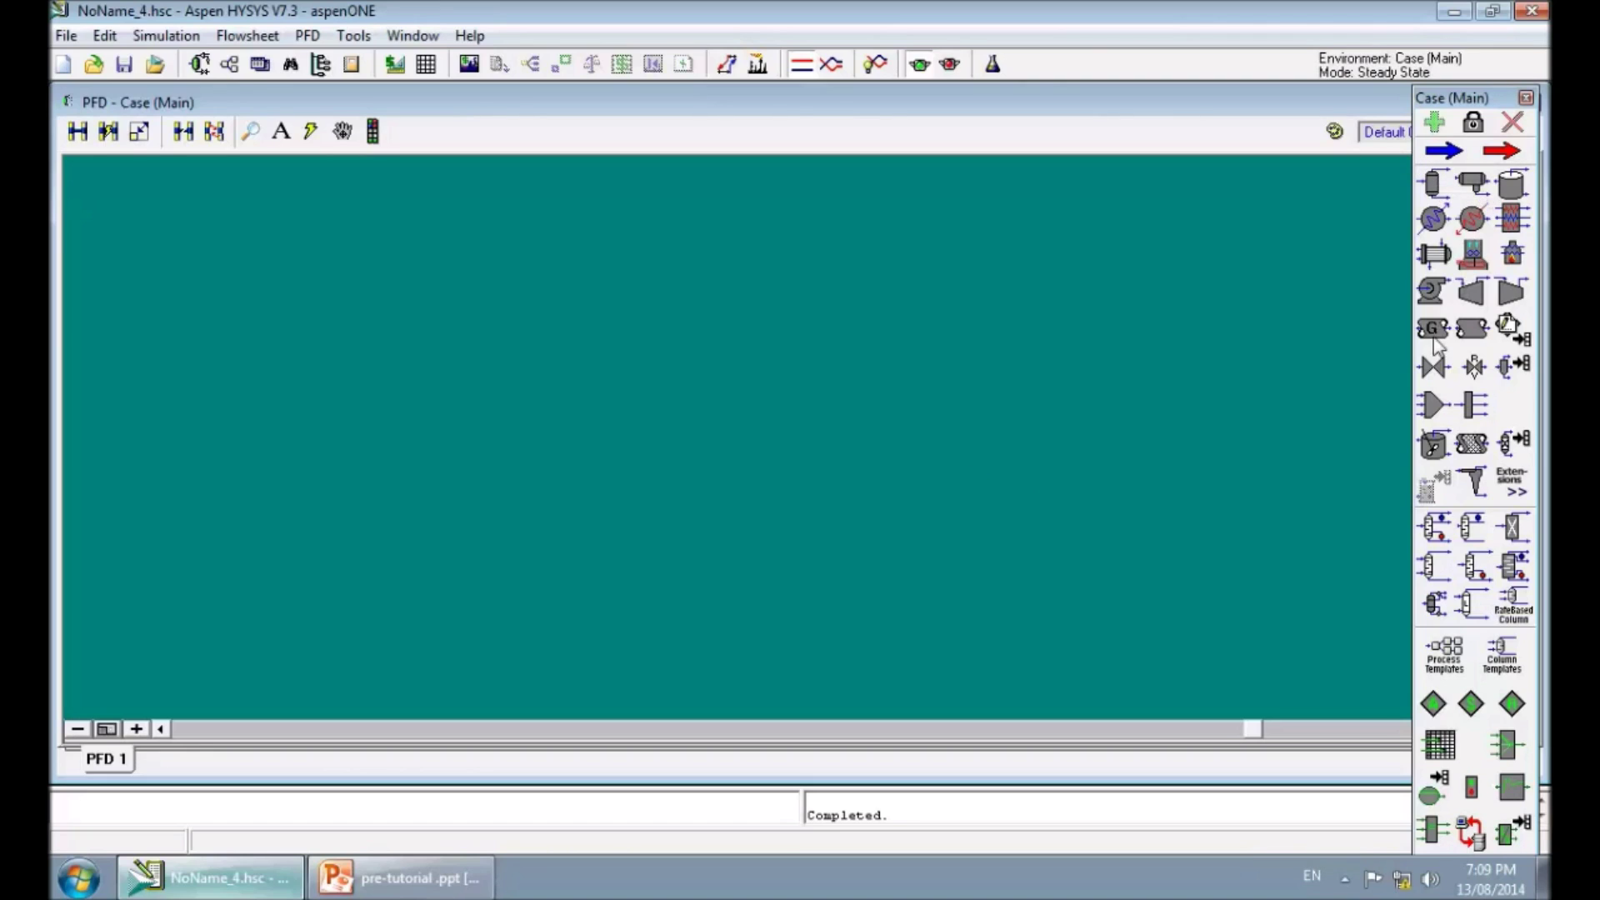
{"action": "left_click", "coordinate": [1448, 162]}
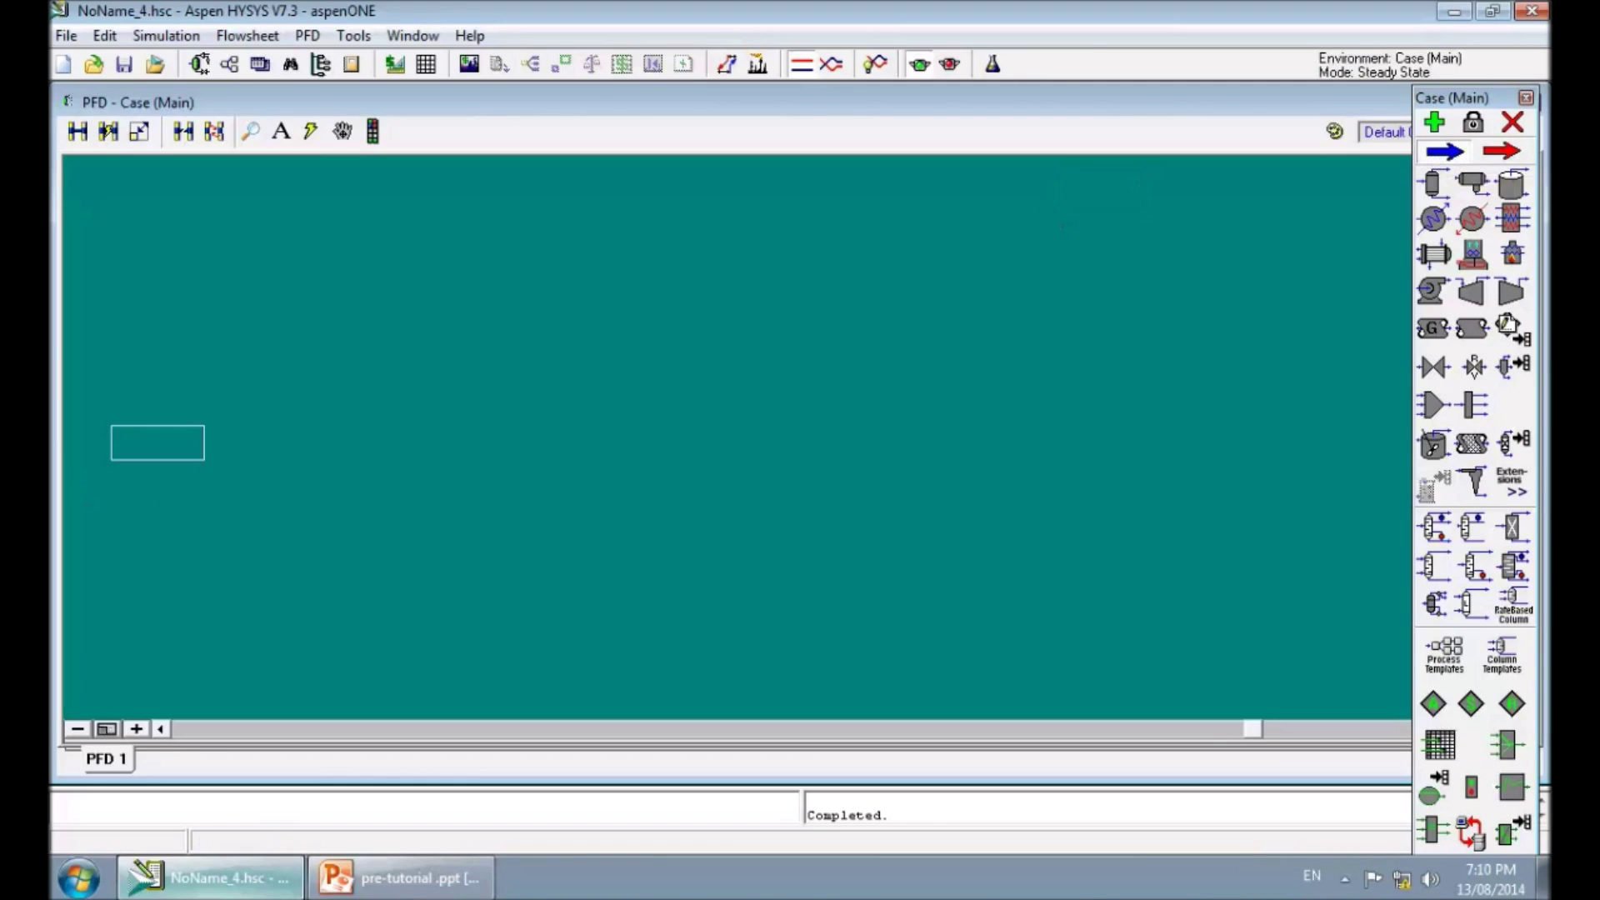
{"action": "left_click", "coordinate": [273, 450]}
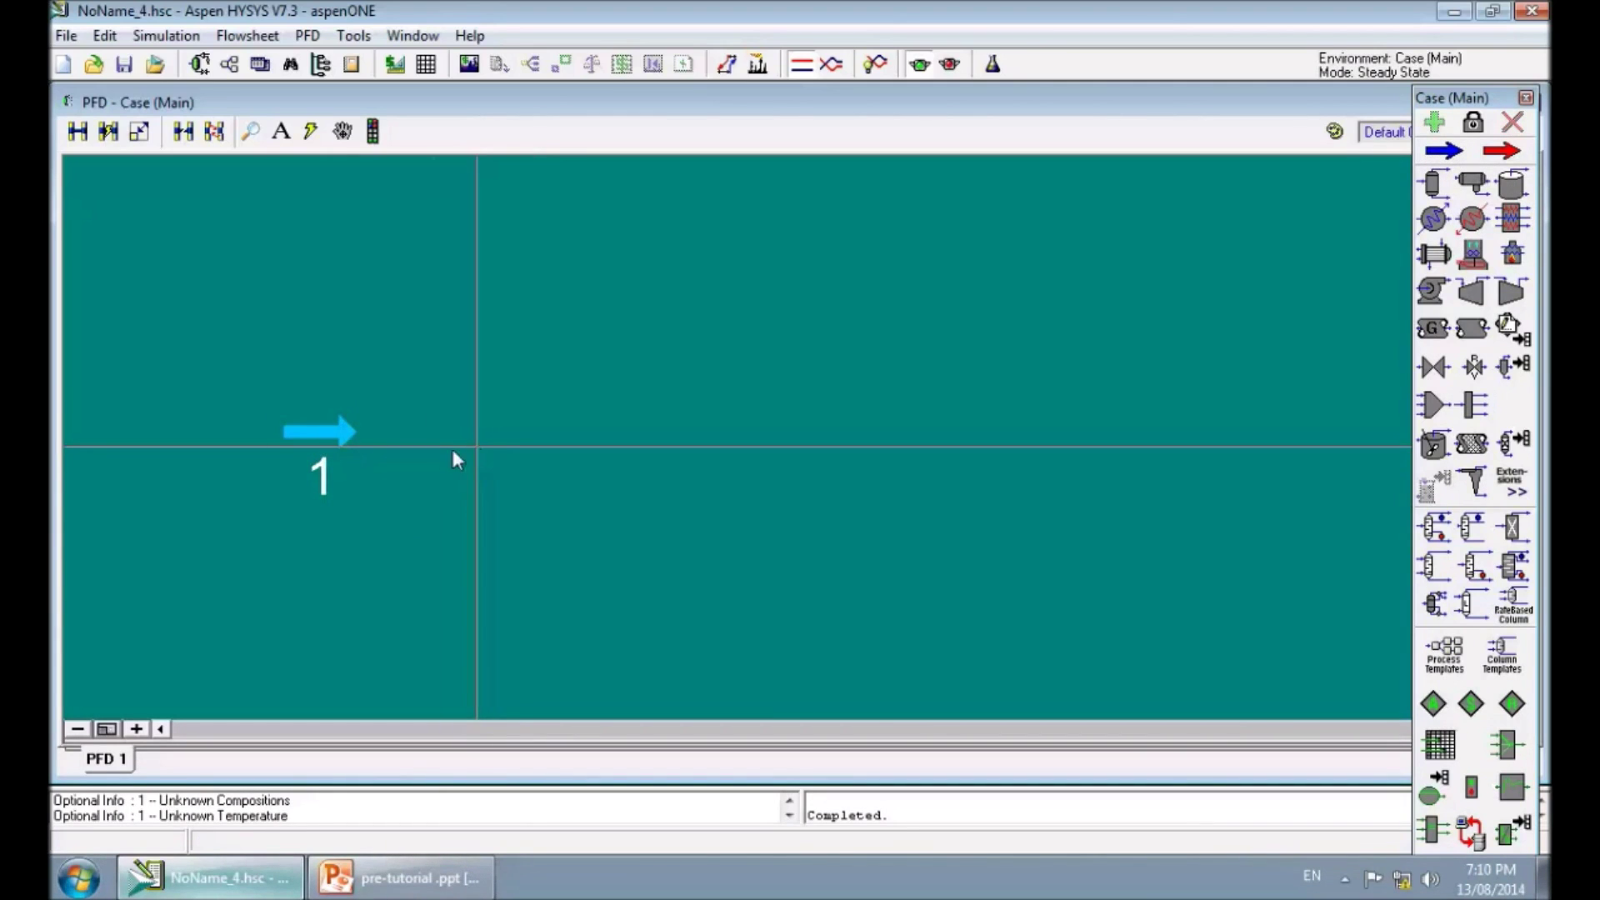
Step: Open the composition input for material stream 1, and check the feed composition on slide 2 of the pre-tutorial PowerPoint presentation
{"action": "left_click", "coordinate": [348, 434]}
{"action": "double_click", "coordinate": [348, 434]}
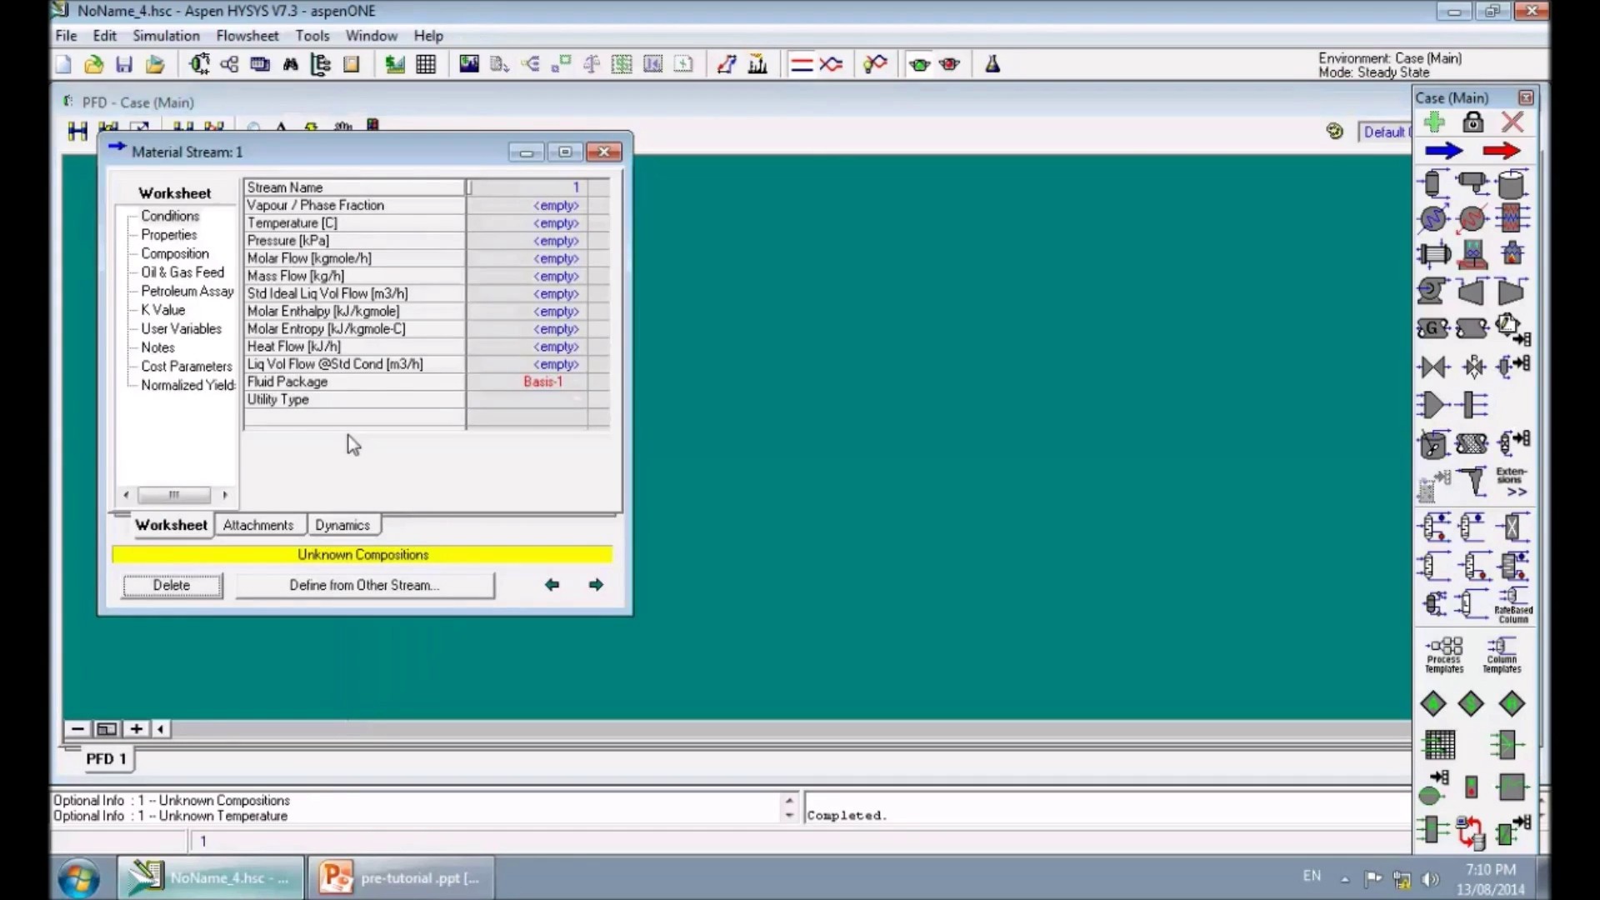
{"action": "left_click_drag", "start_coordinate": [269, 158], "coordinate": [624, 186]}
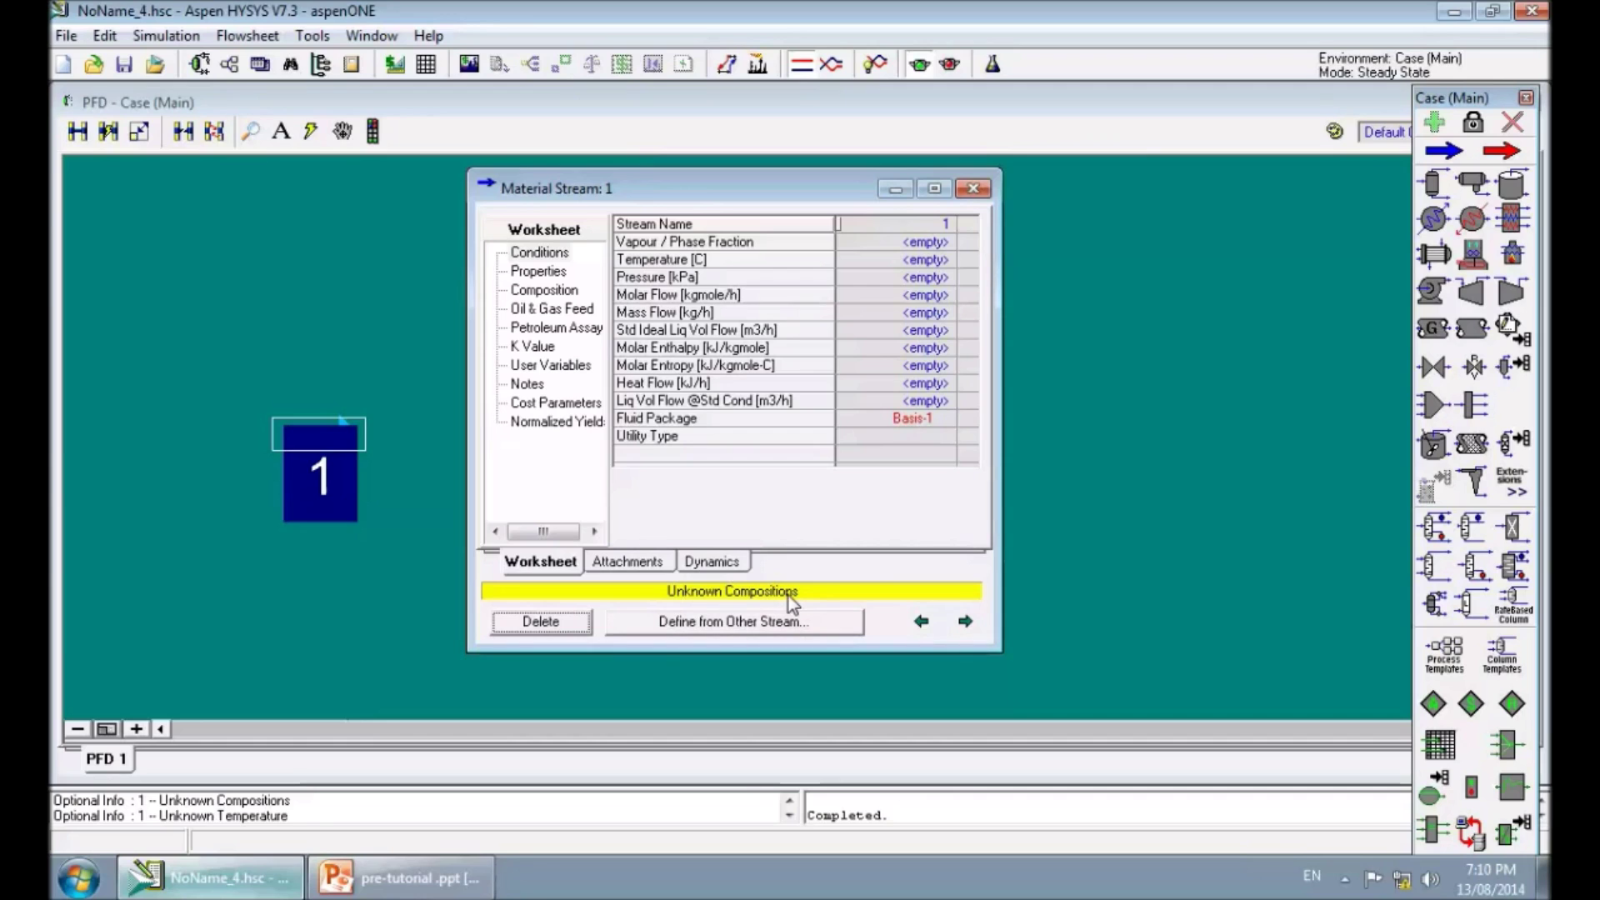
{"action": "left_click", "coordinate": [545, 296]}
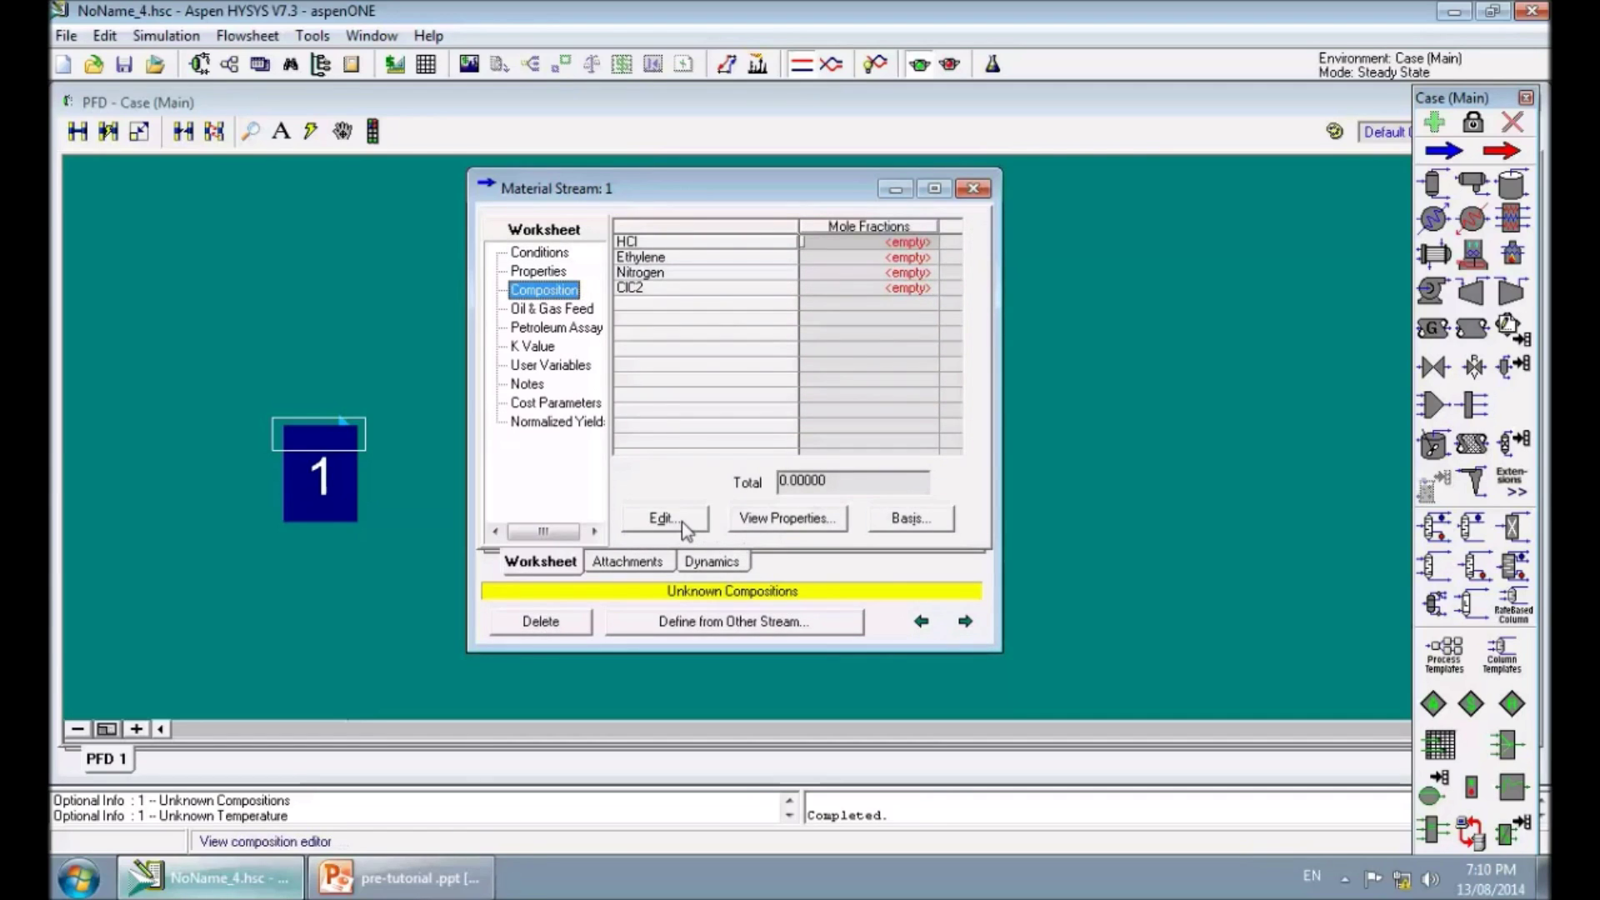
{"action": "left_click", "coordinate": [663, 519]}
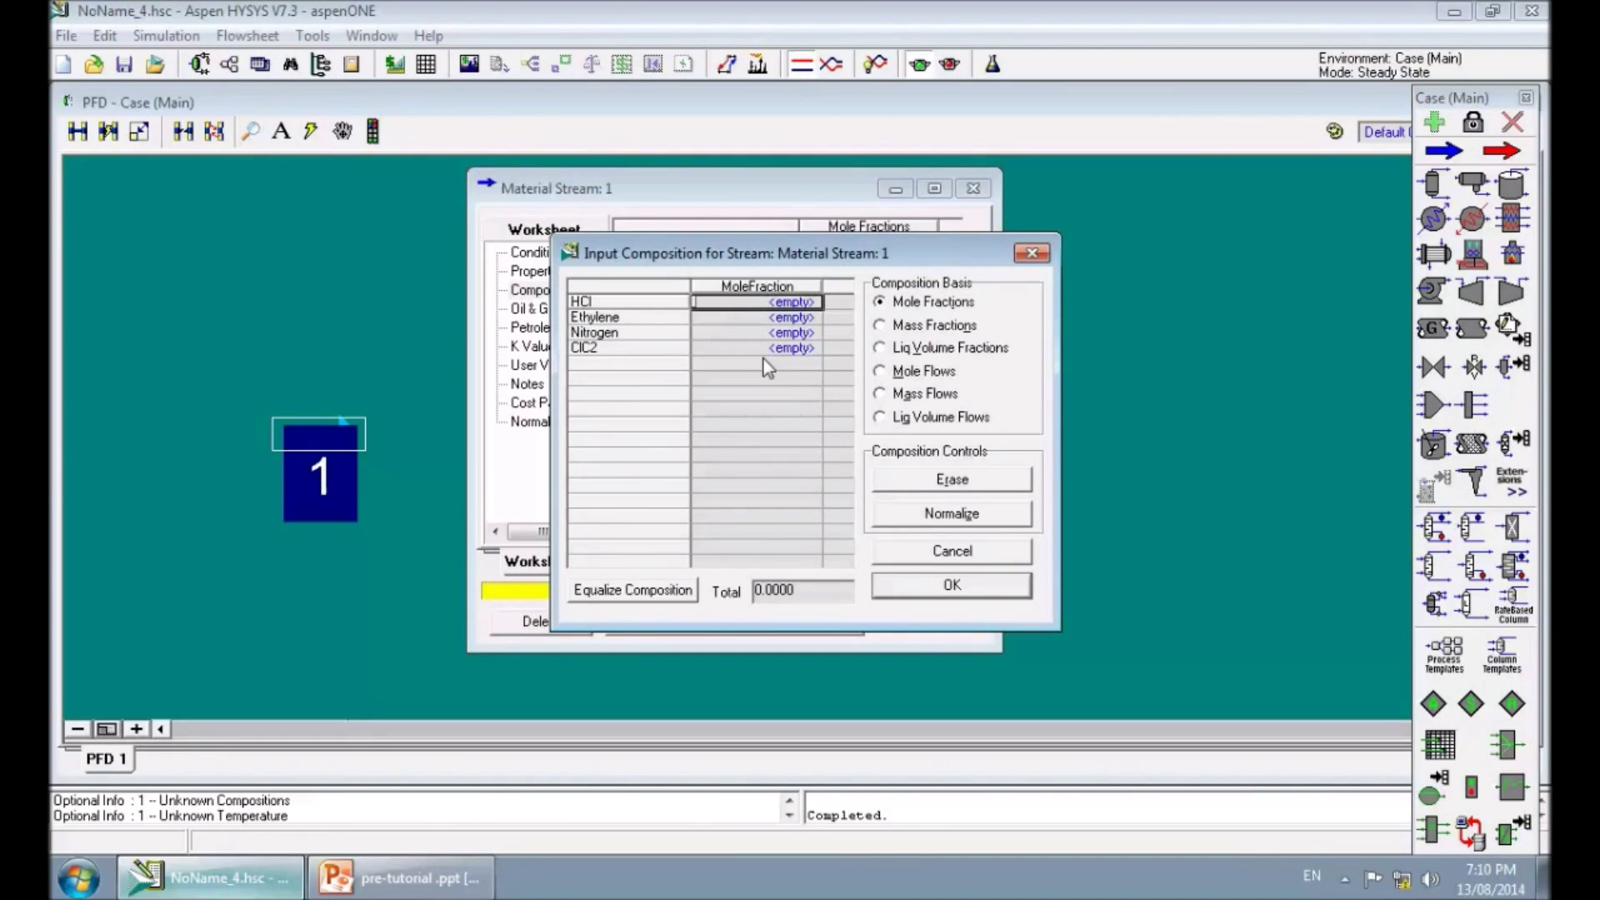
{"action": "left_click", "coordinate": [421, 879]}
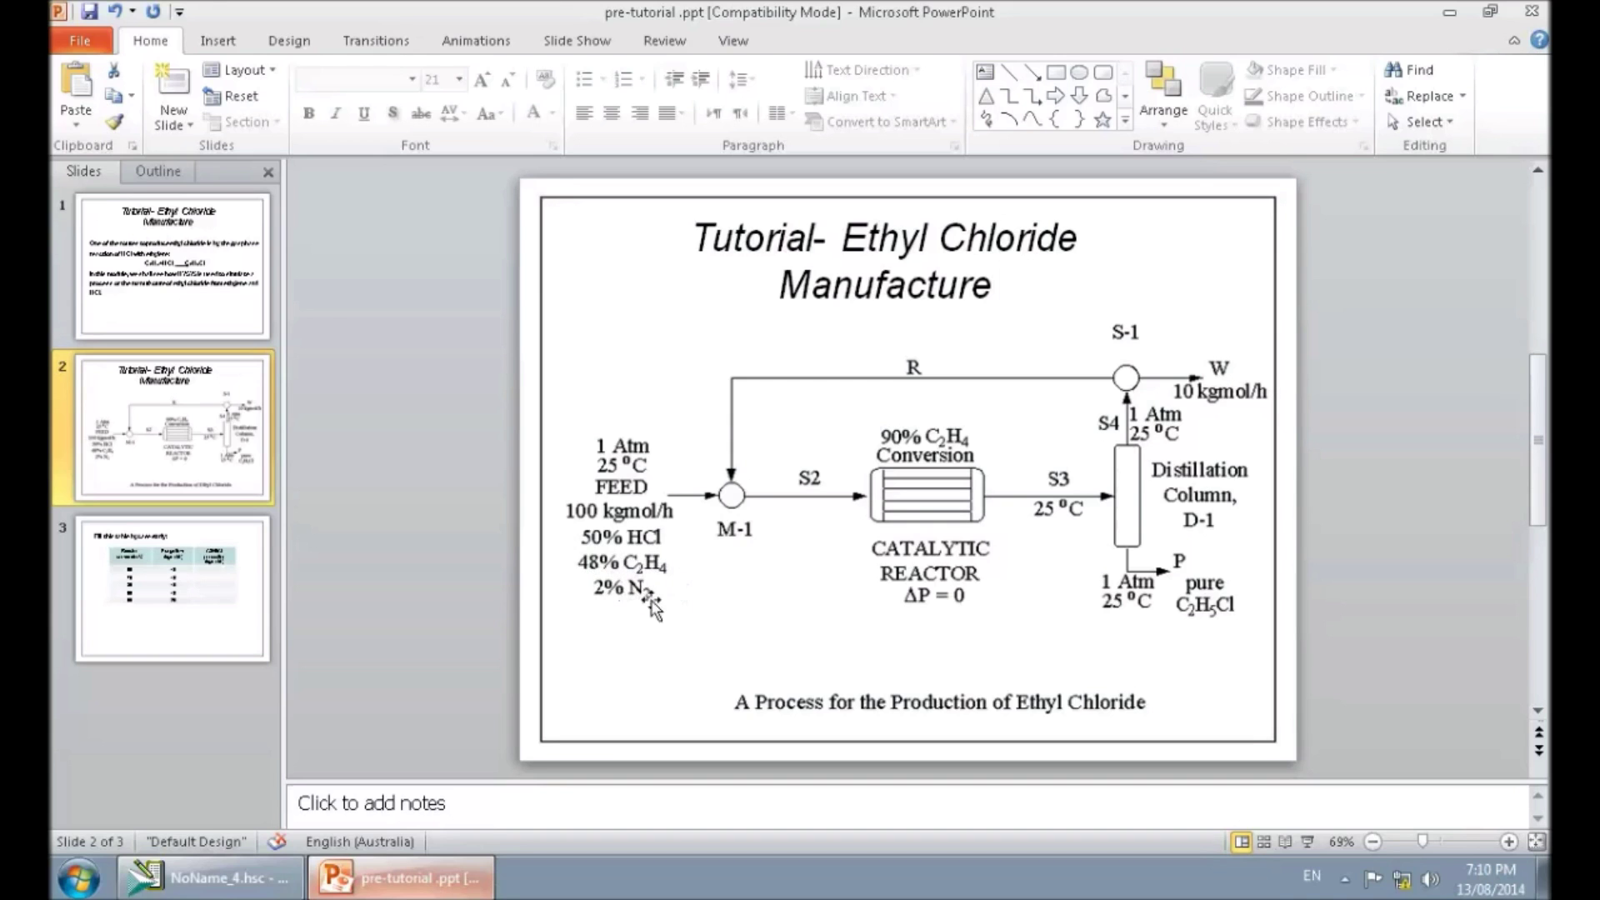
{"action": "left_click", "coordinate": [250, 877]}
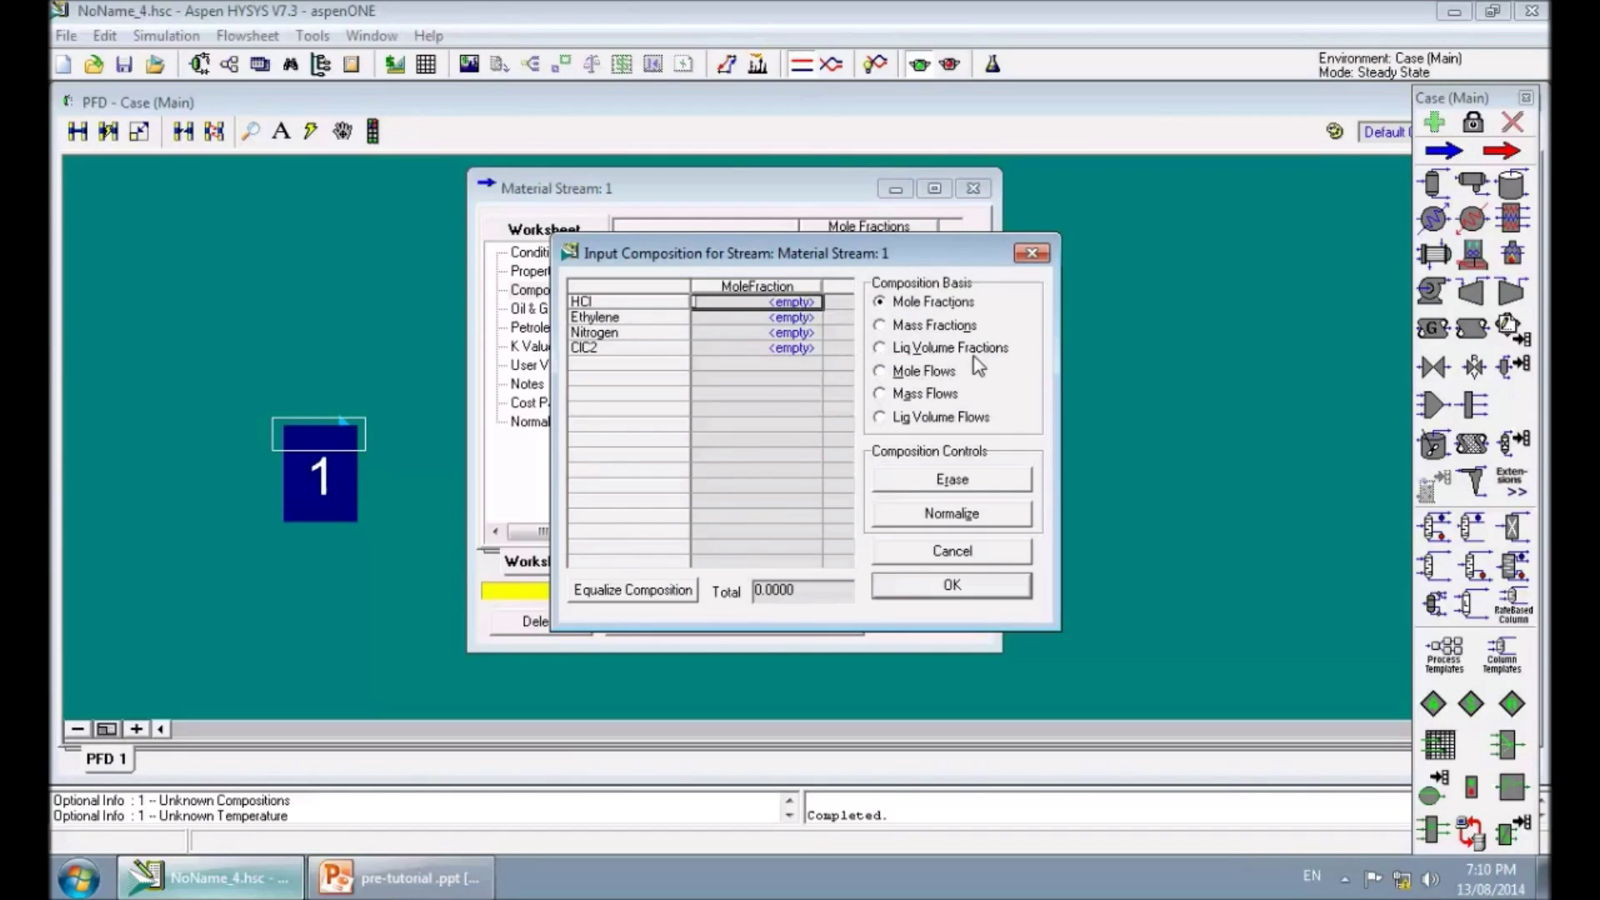
Step: Enter stream 1's composition as 50 HCl, 48 Ethylene and 2 Nitrogen, normalize it to mole fractions and accept it
{"action": "type", "text": "50"}
{"action": "key", "text": "Return"}
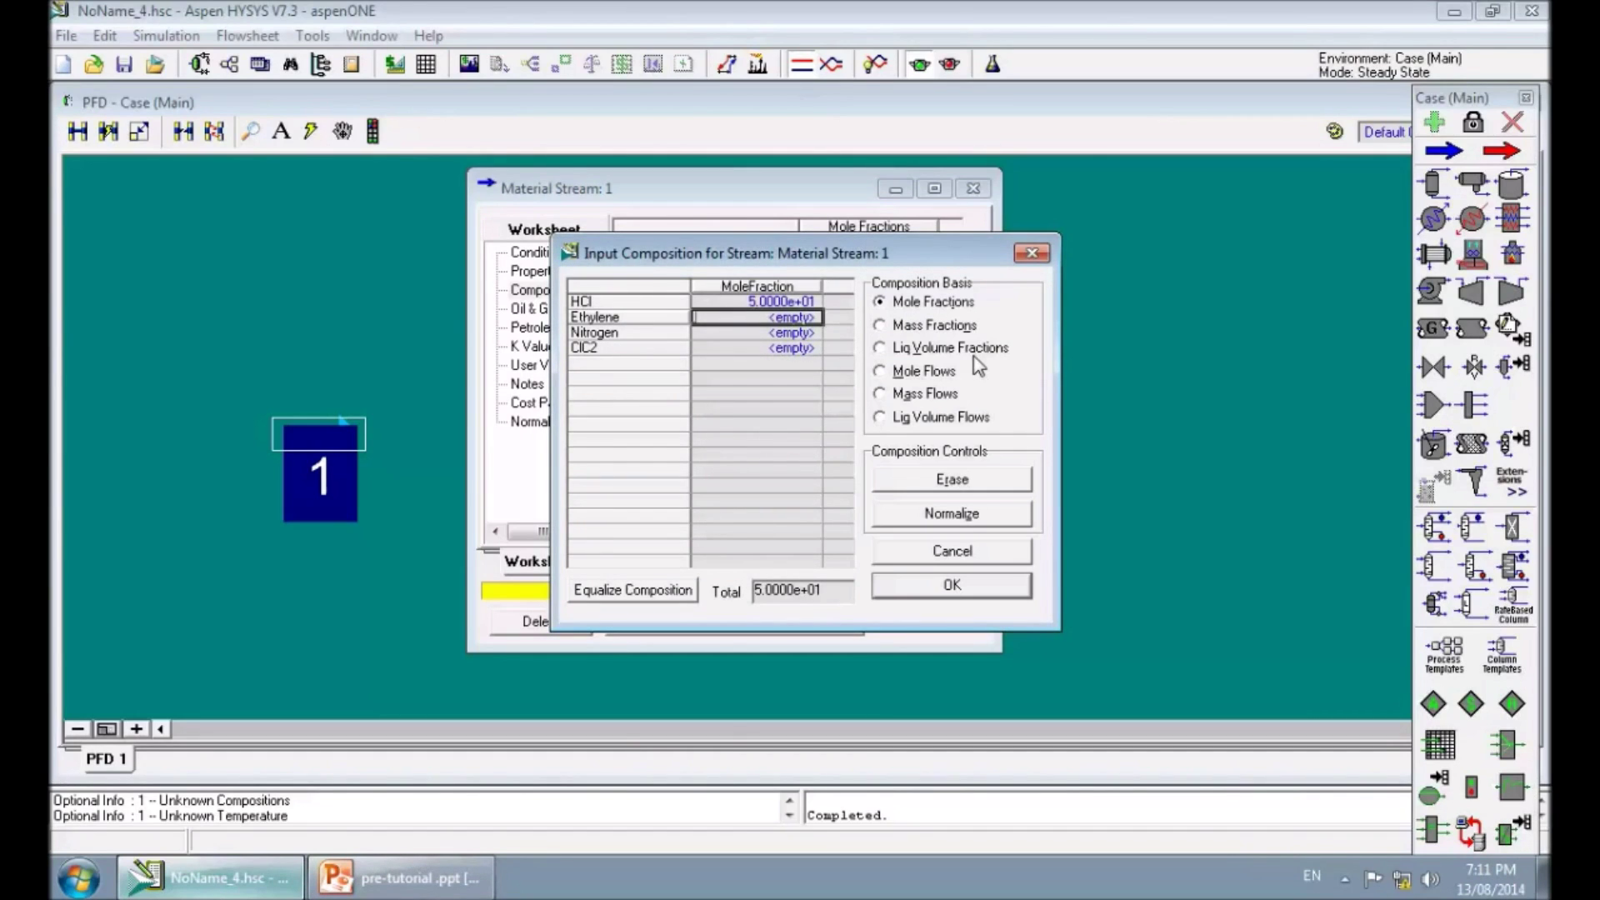
{"action": "type", "text": "48"}
{"action": "key", "text": "Return"}
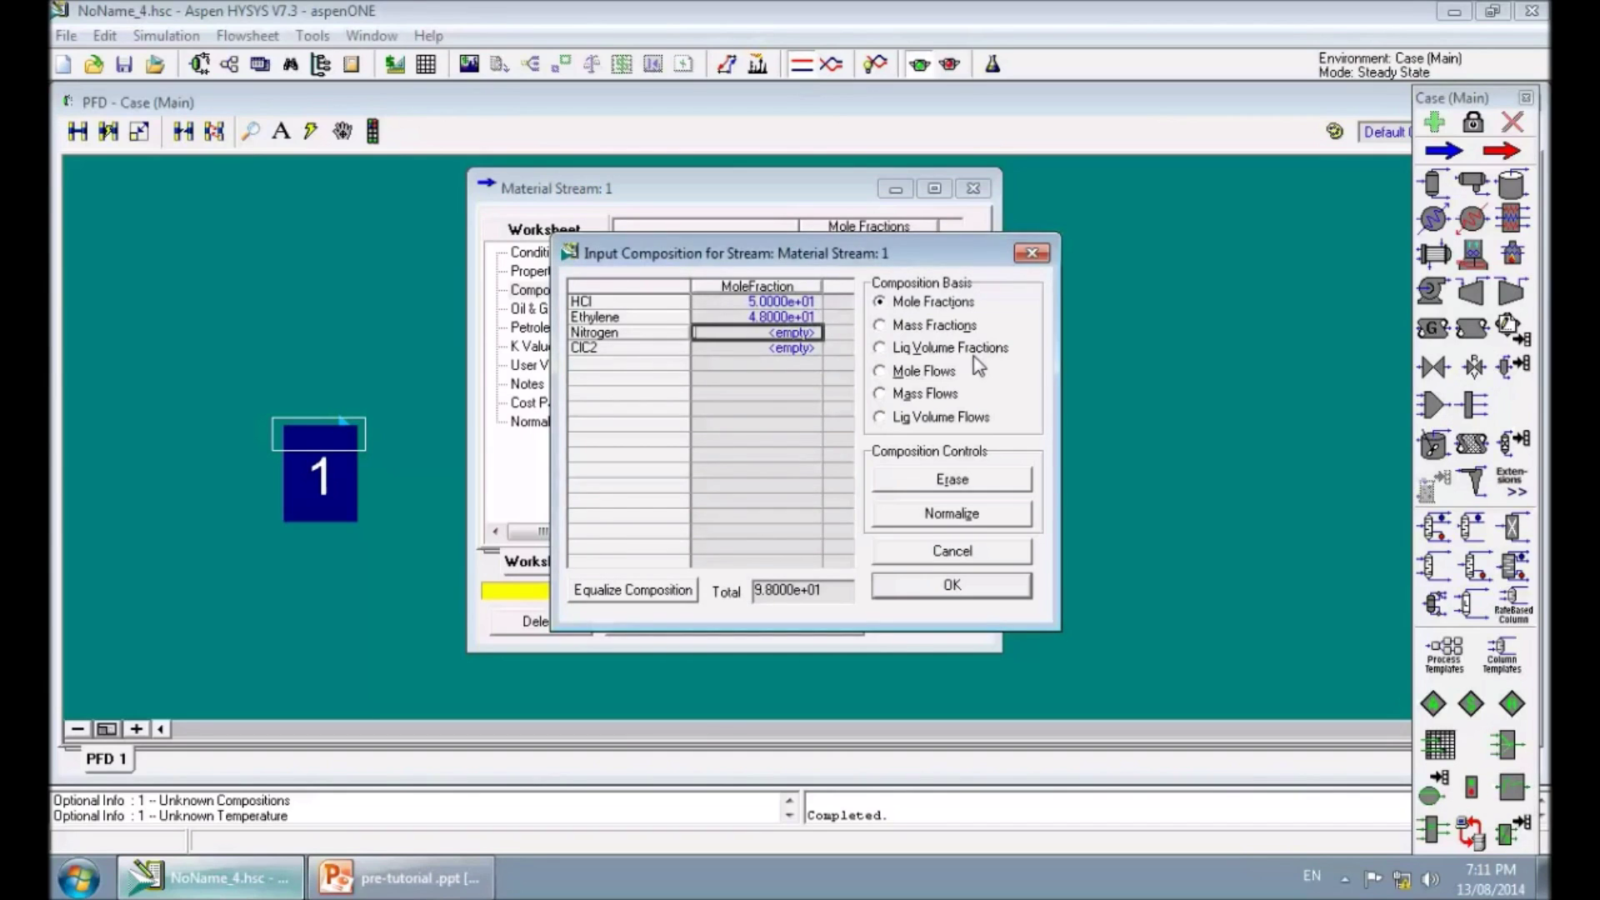
{"action": "type", "text": "2"}
{"action": "key", "text": "Return"}
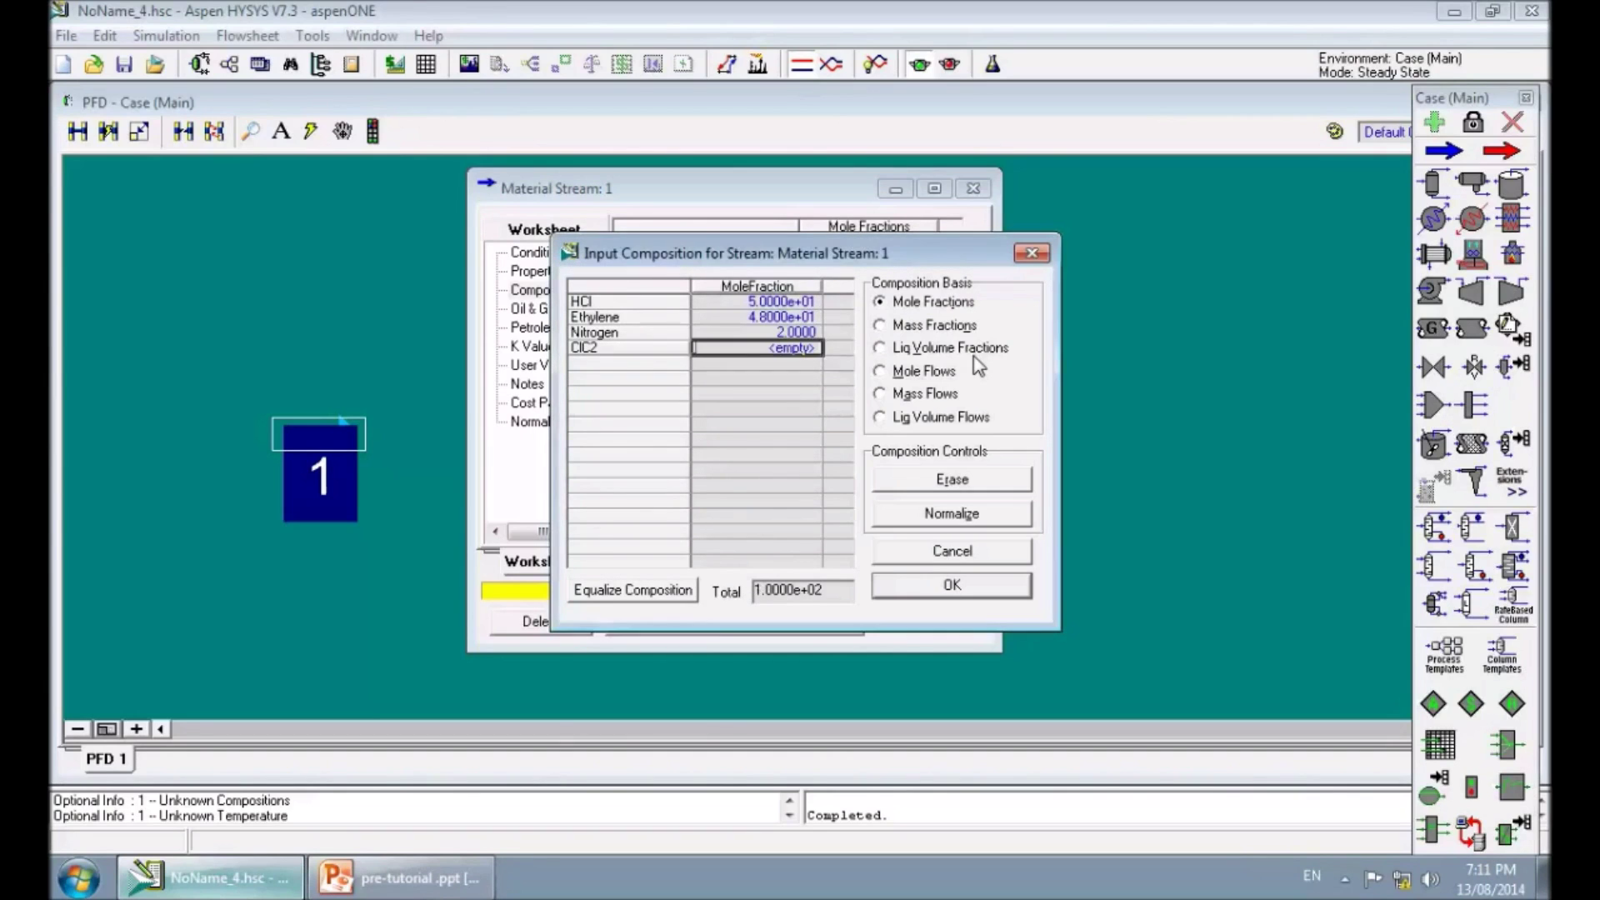
{"action": "left_click", "coordinate": [966, 516]}
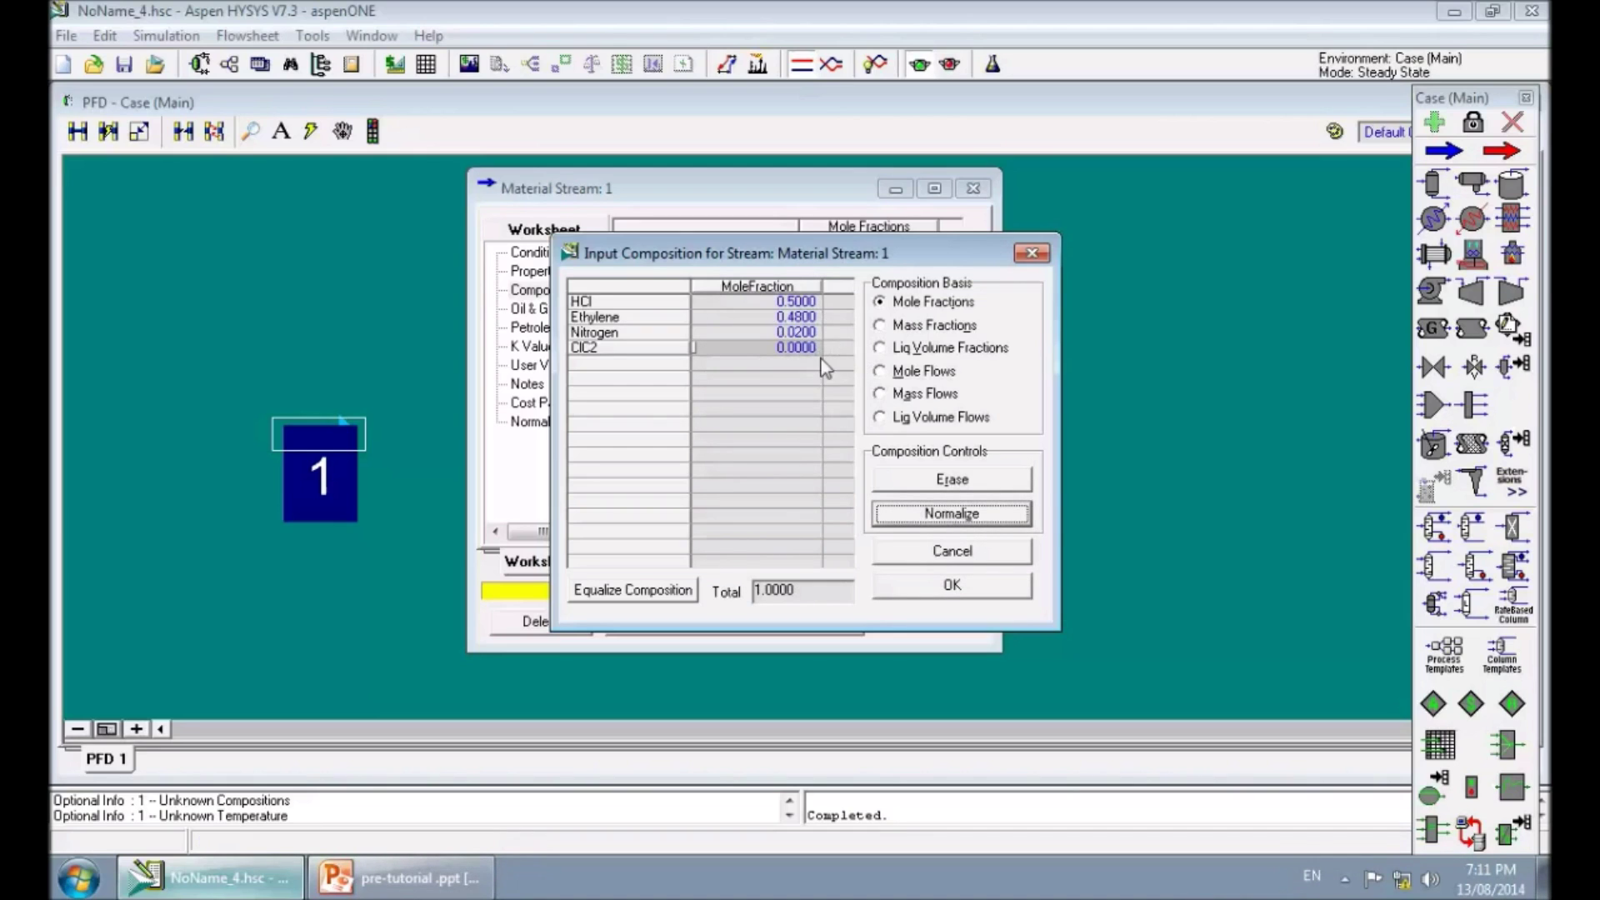
{"action": "left_click", "coordinate": [954, 590]}
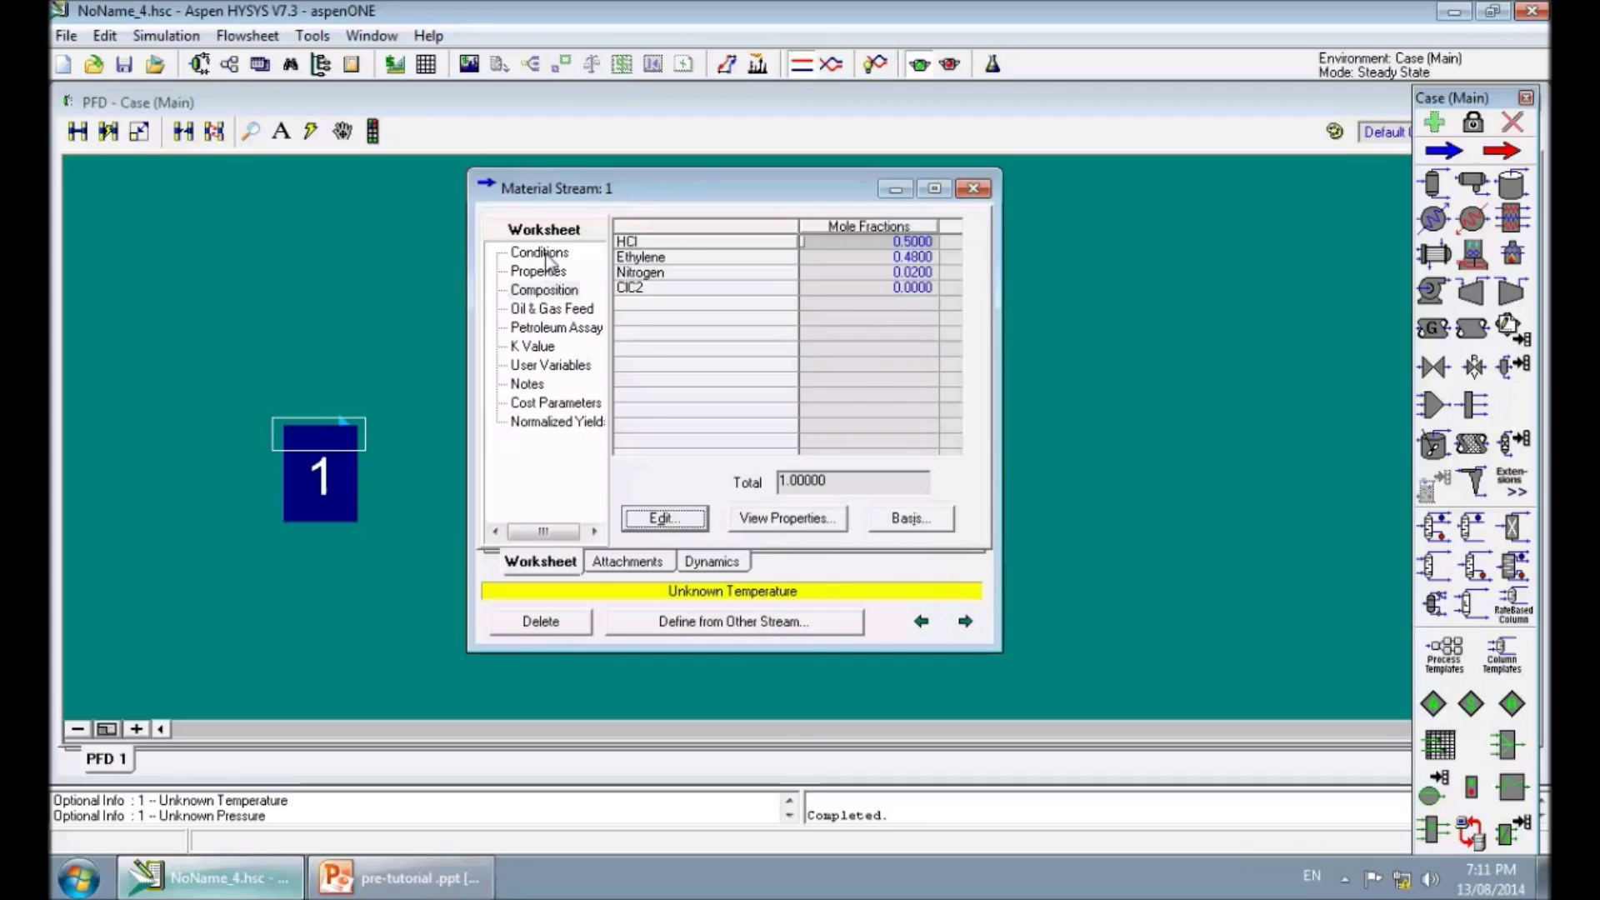
Step: Check the feed conditions in the pre-tutorial PowerPoint presentation, and set stream 1's temperature to 25 C in Aspen HYSYS
{"action": "left_click", "coordinate": [542, 254]}
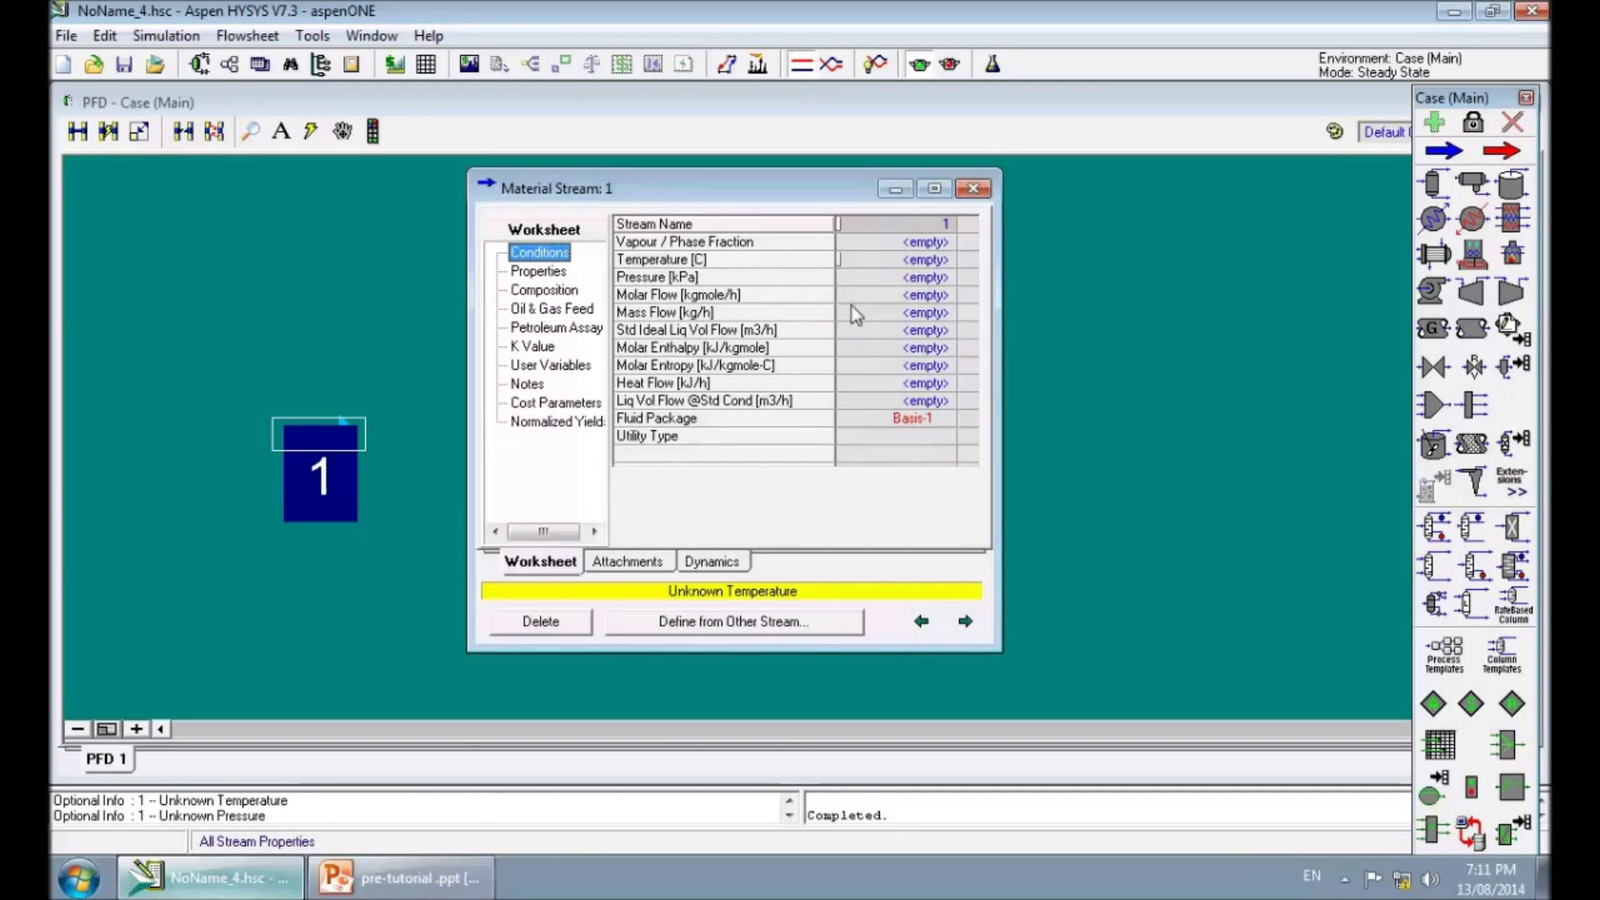
{"action": "left_click", "coordinate": [408, 878]}
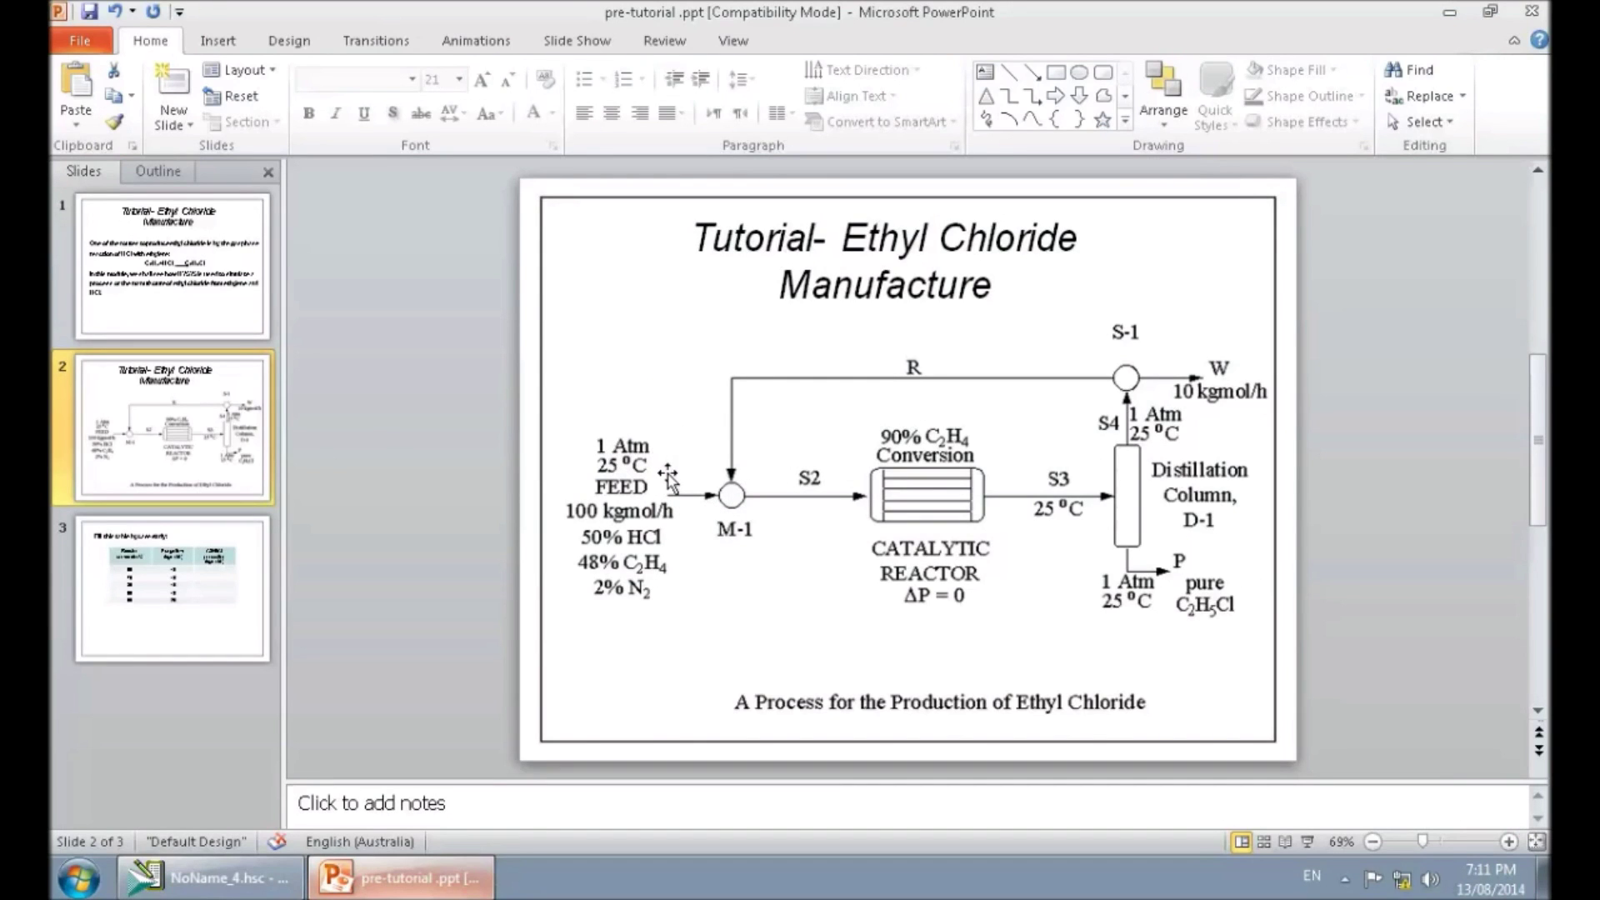
{"action": "left_click", "coordinate": [171, 305]}
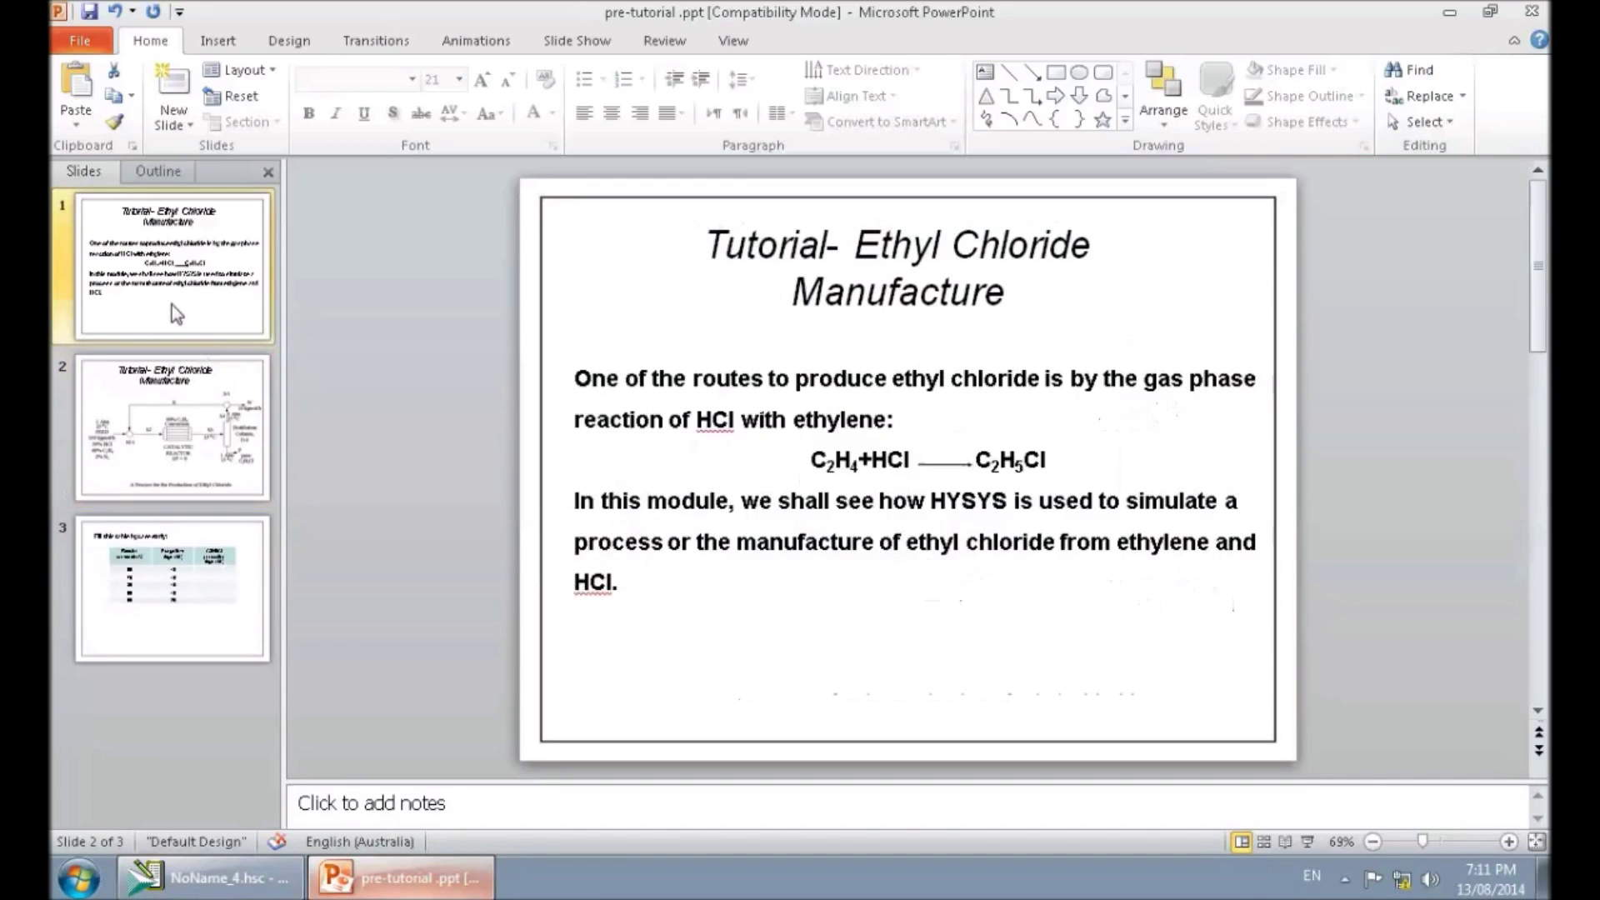
{"action": "left_click", "coordinate": [250, 890]}
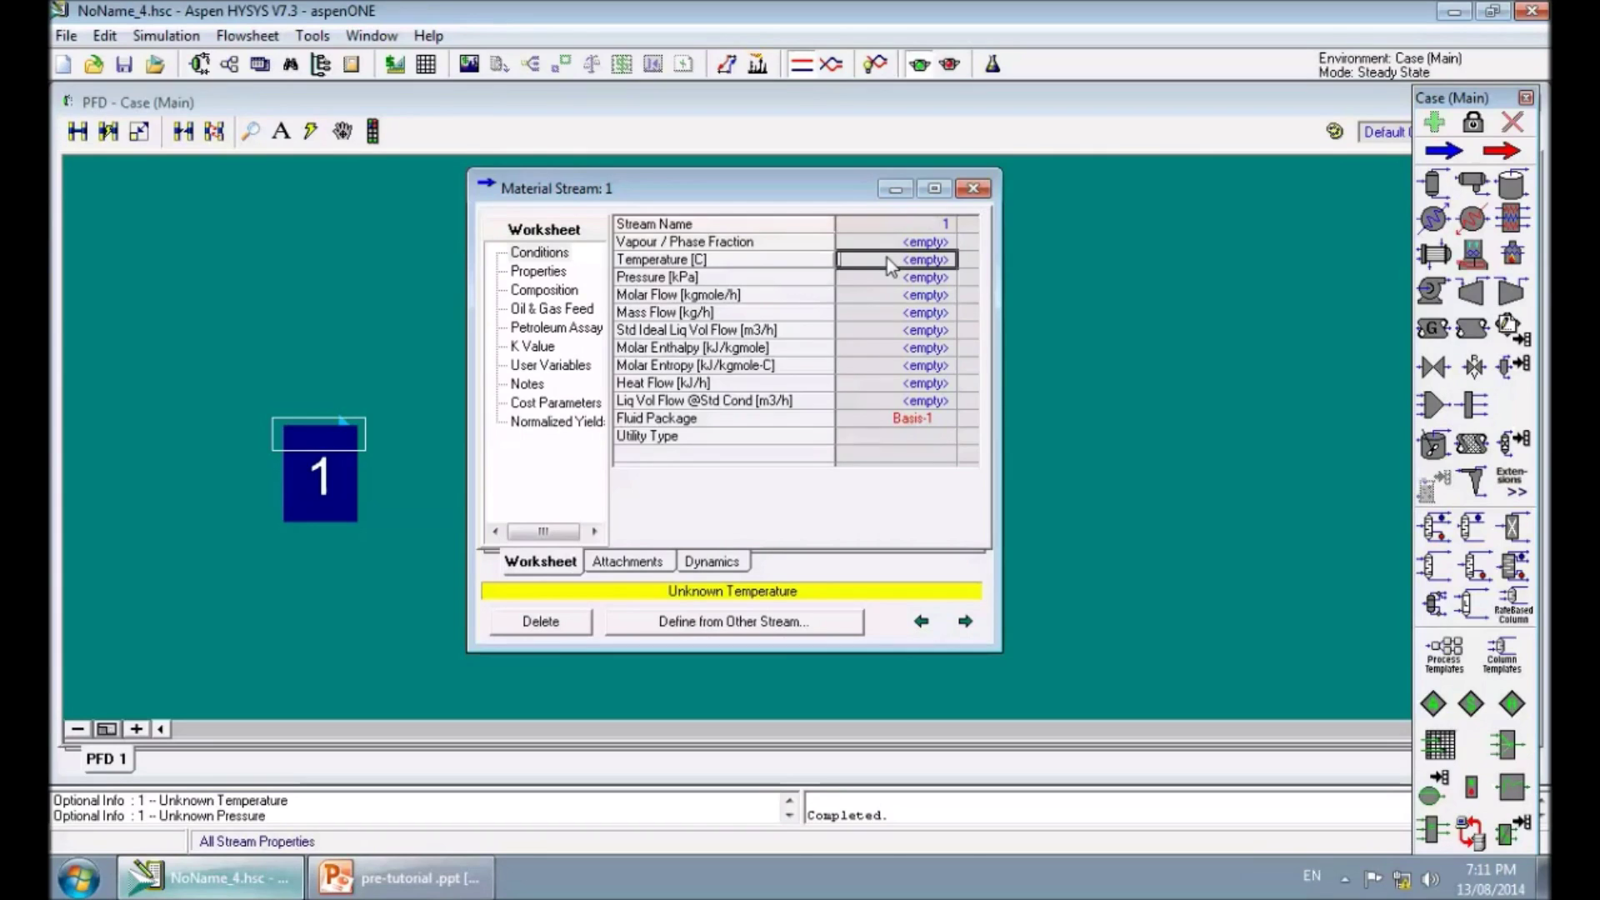
{"action": "type", "text": "25"}
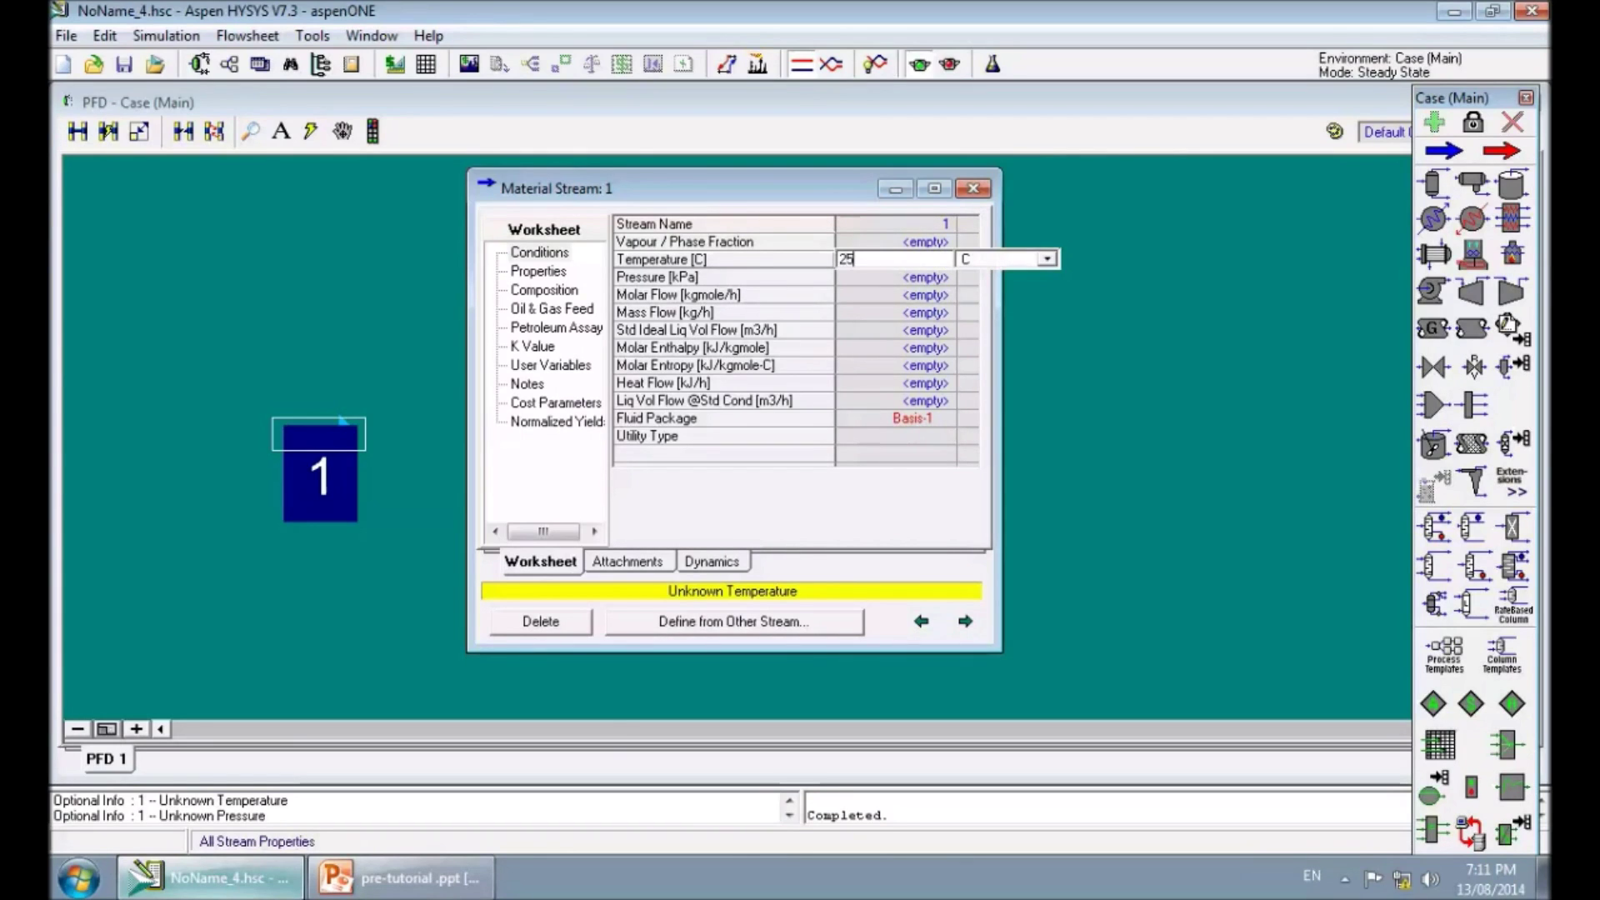
{"action": "key", "text": "Return"}
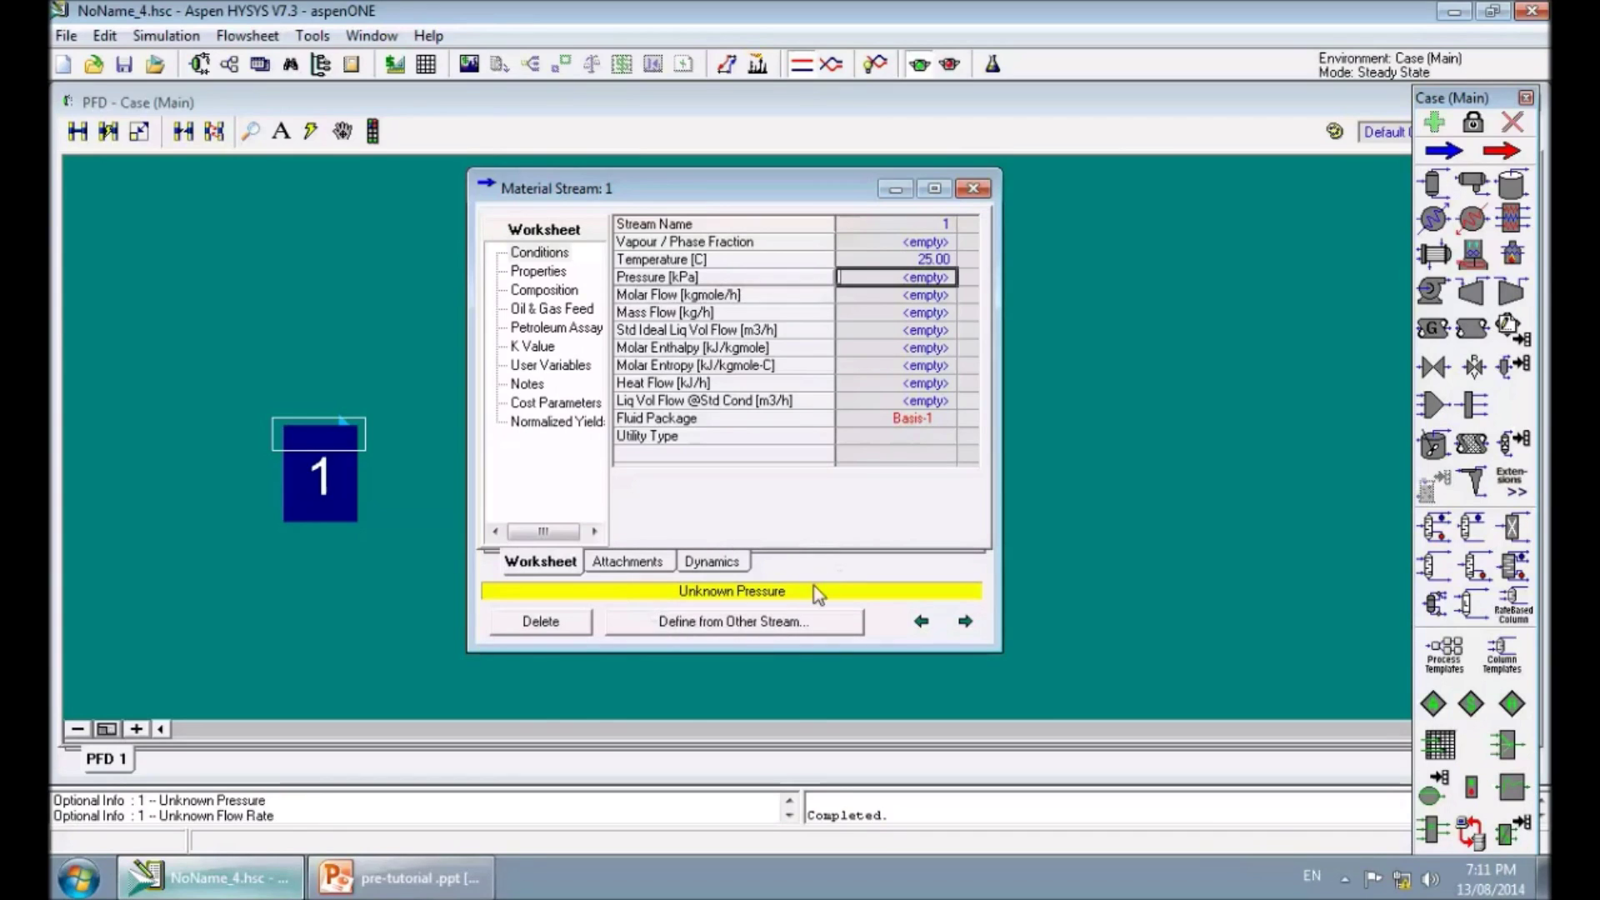
Step: Set stream 1's pressure to 1 atm
{"action": "mouse_move", "coordinate": [934, 267]}
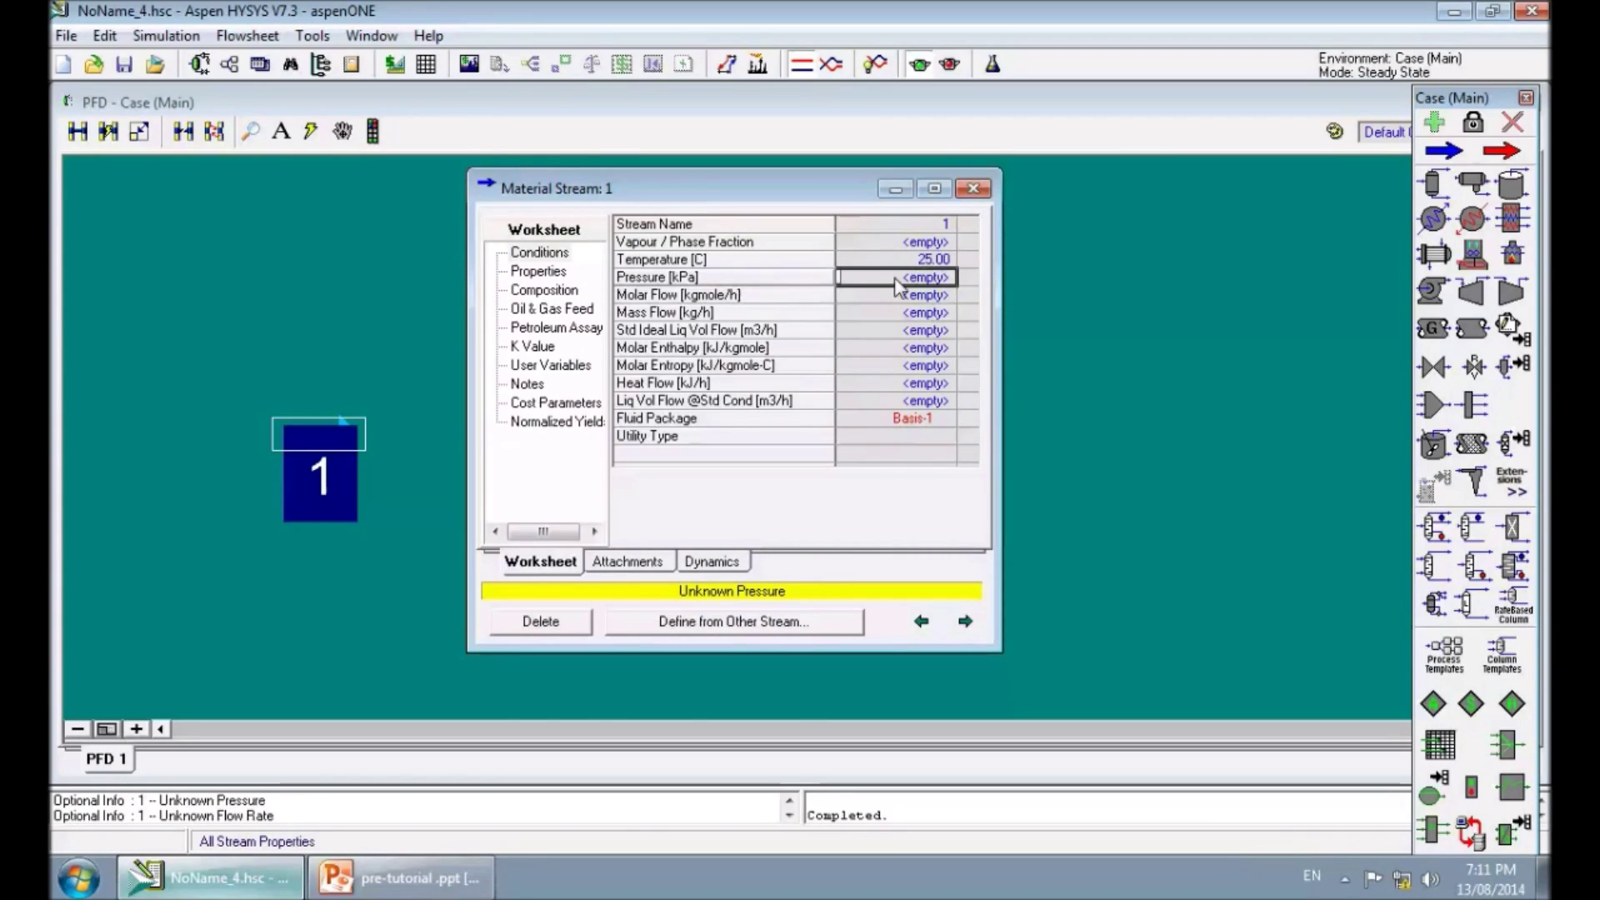
{"action": "type", "text": "1"}
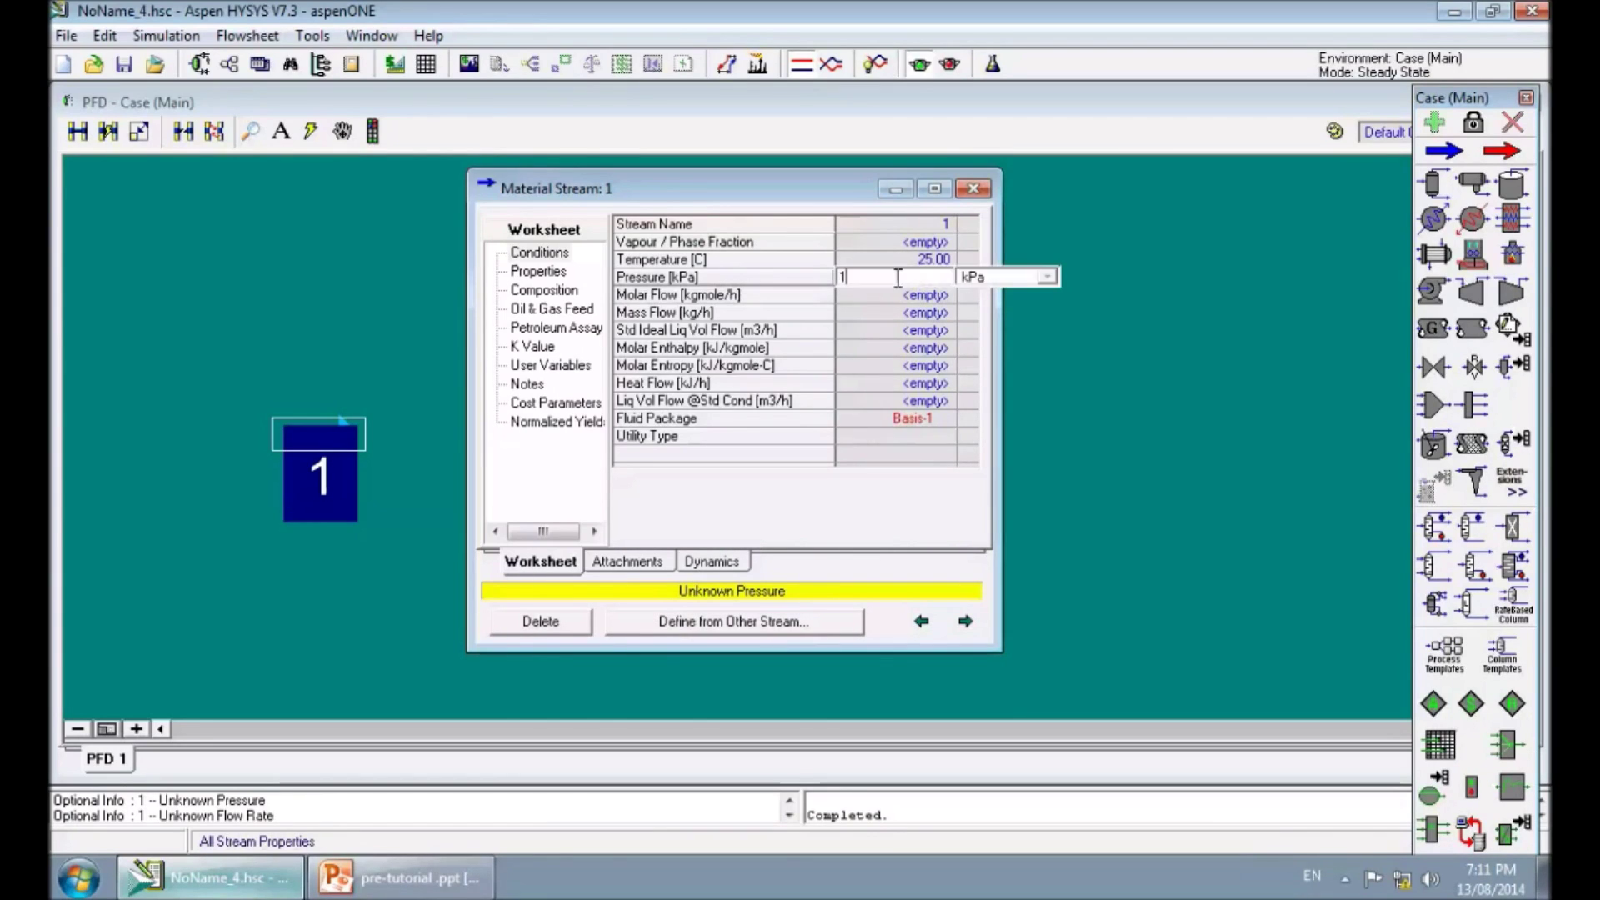
{"action": "left_click", "coordinate": [1018, 278]}
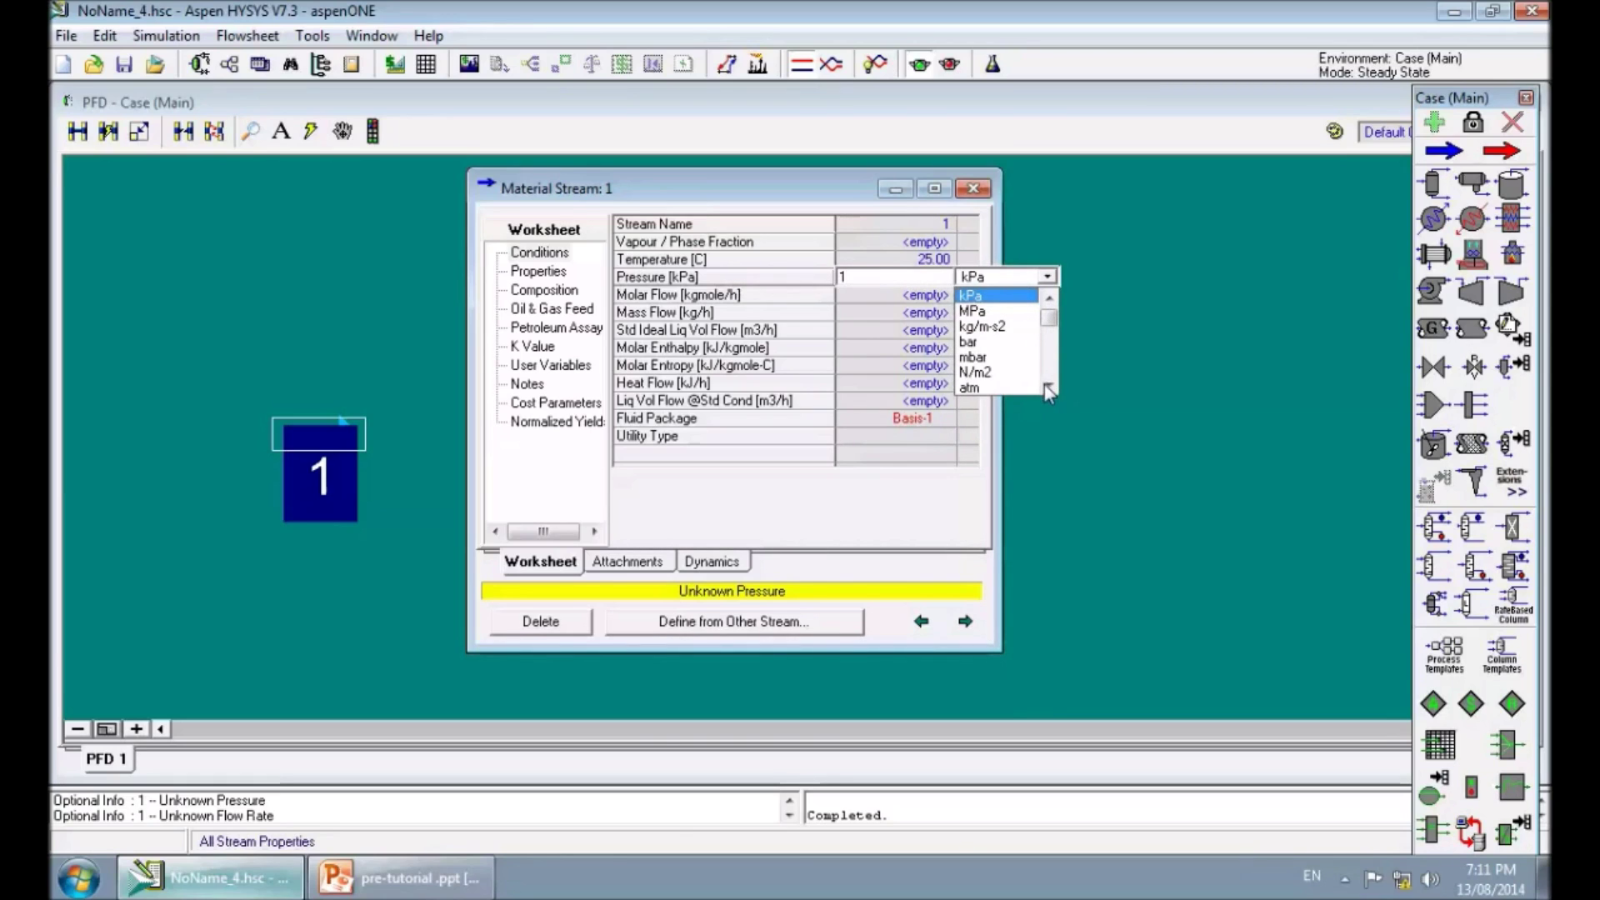
{"action": "left_click", "coordinate": [975, 388]}
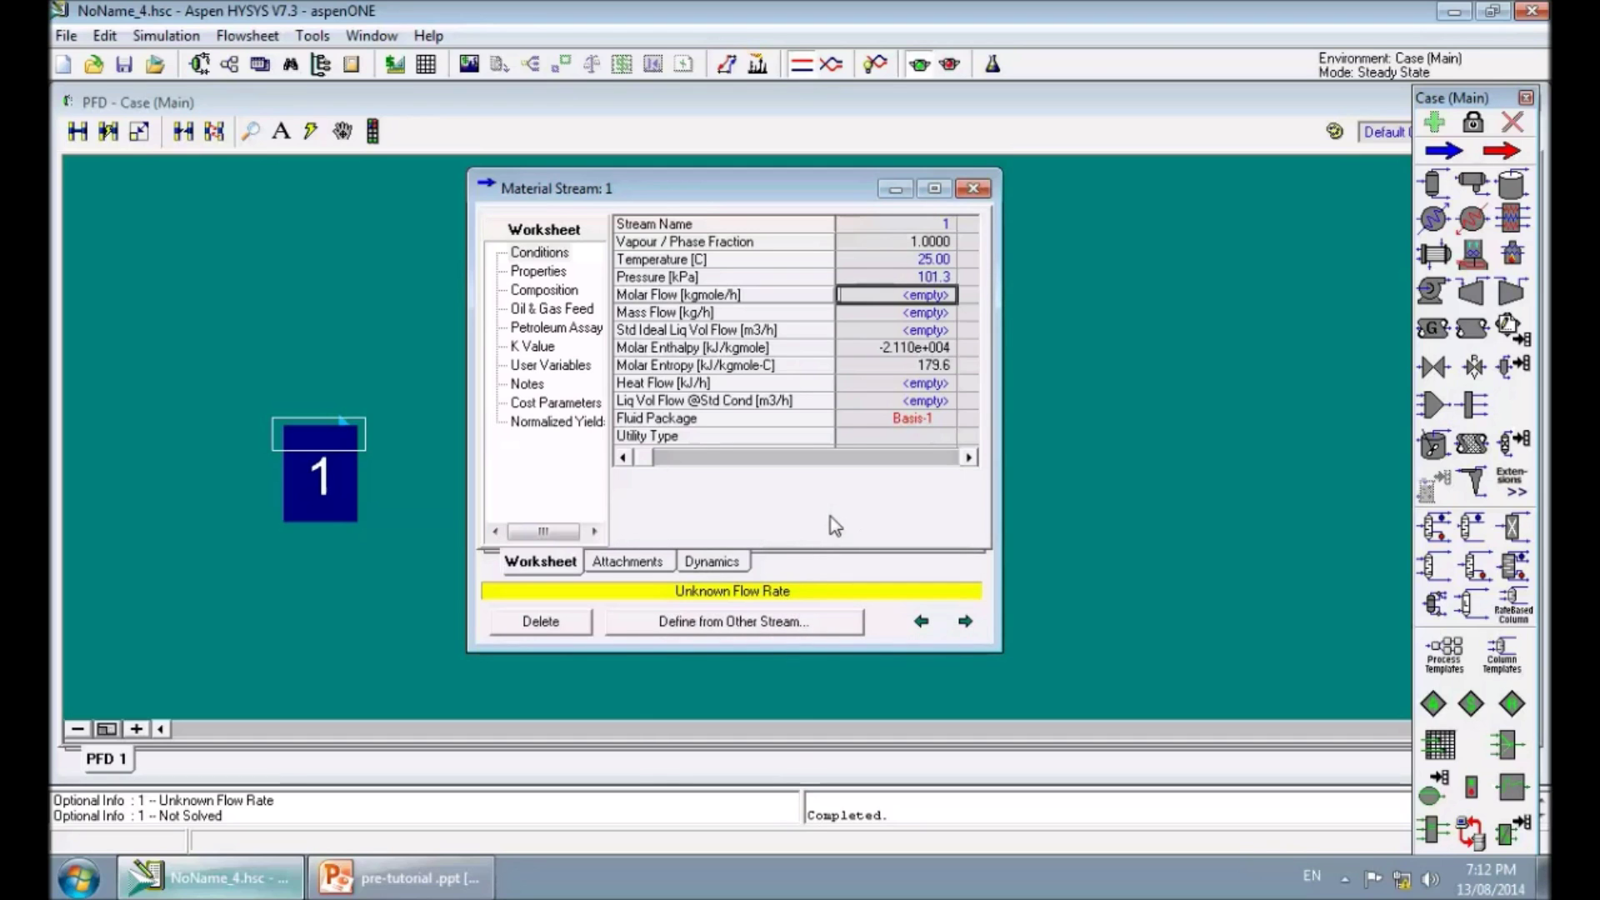
Step: Check the feed flow rate on slide 2 of the PowerPoint presentation, and set stream 1's molar flow to 100 kgmole/h in Aspen HYSYS
{"action": "left_click", "coordinate": [481, 870]}
{"action": "key", "text": "Down"}
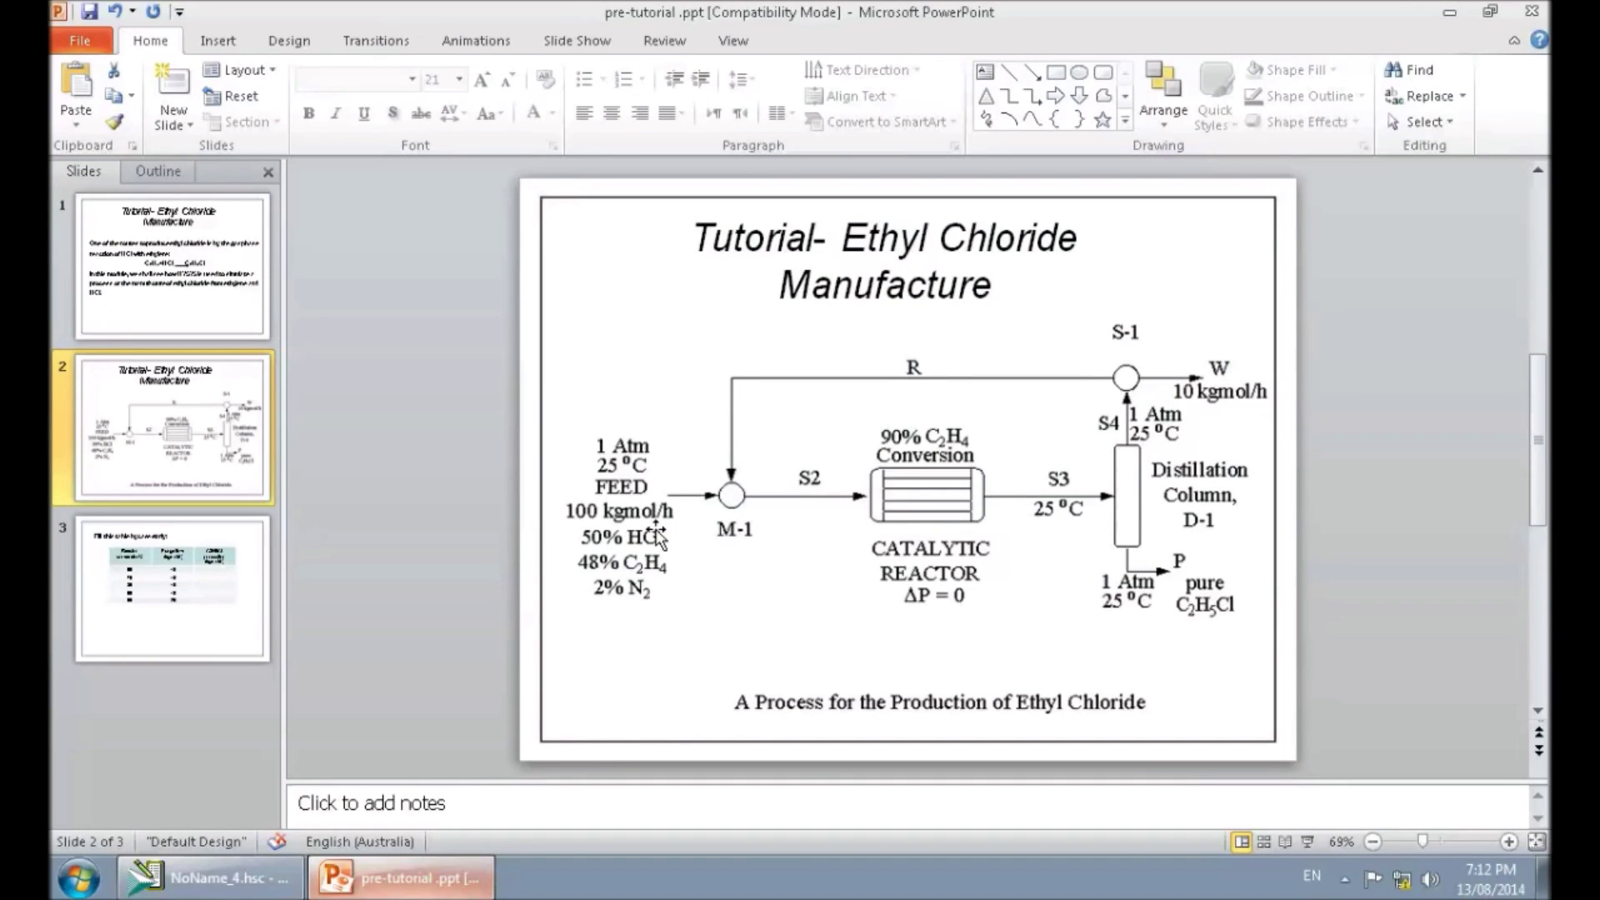
{"action": "left_click", "coordinate": [220, 876]}
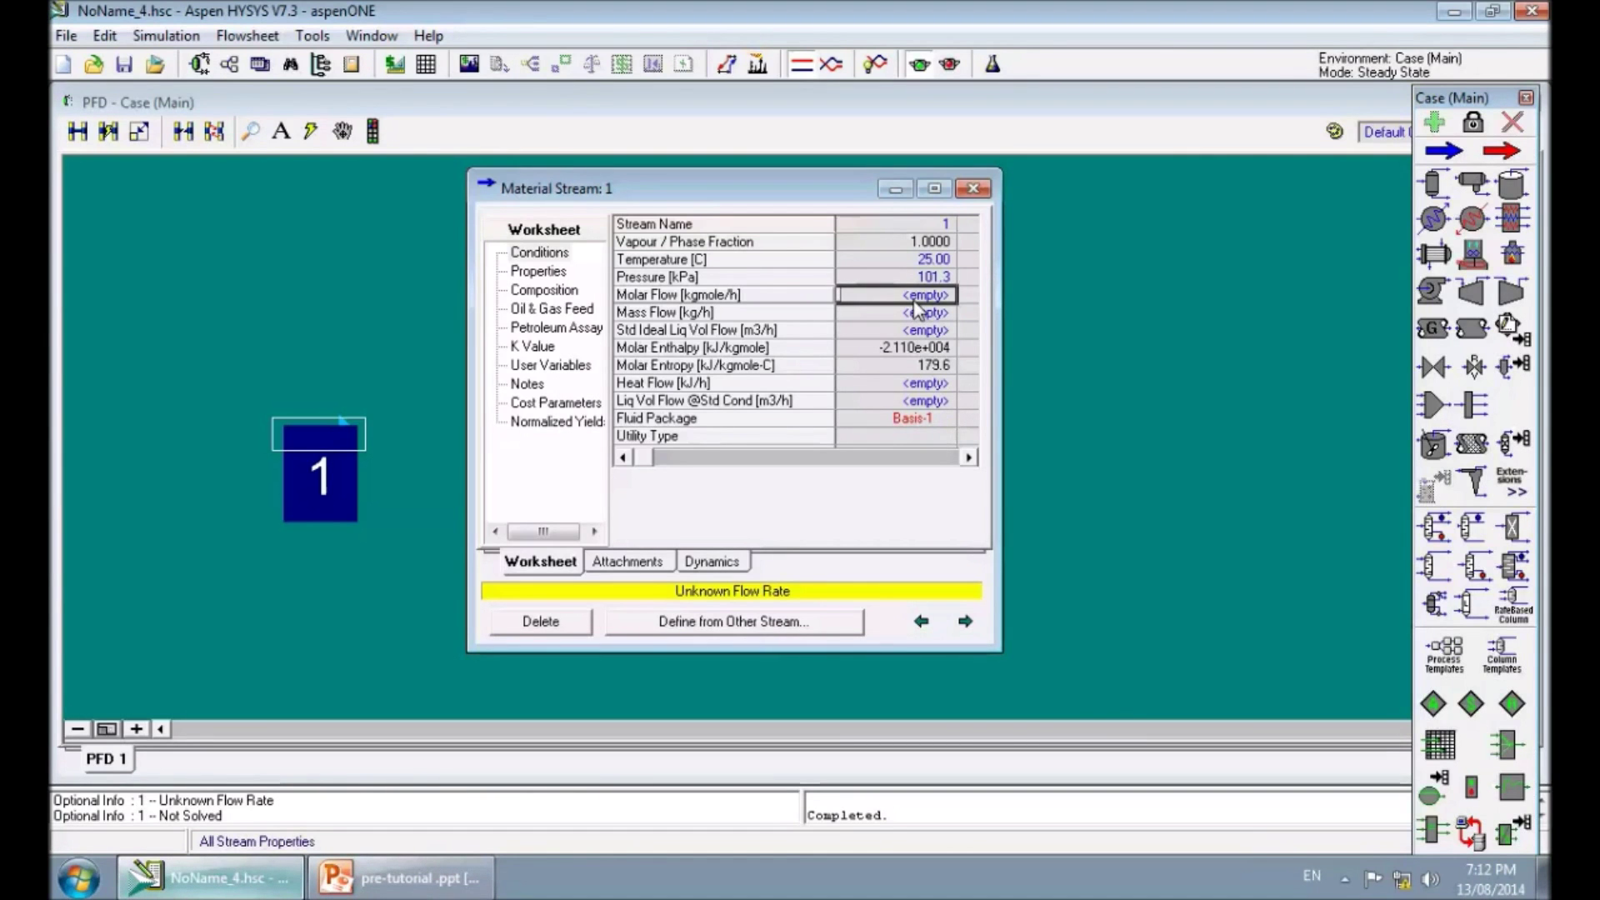
{"action": "type", "text": "100"}
{"action": "key", "text": "Return"}
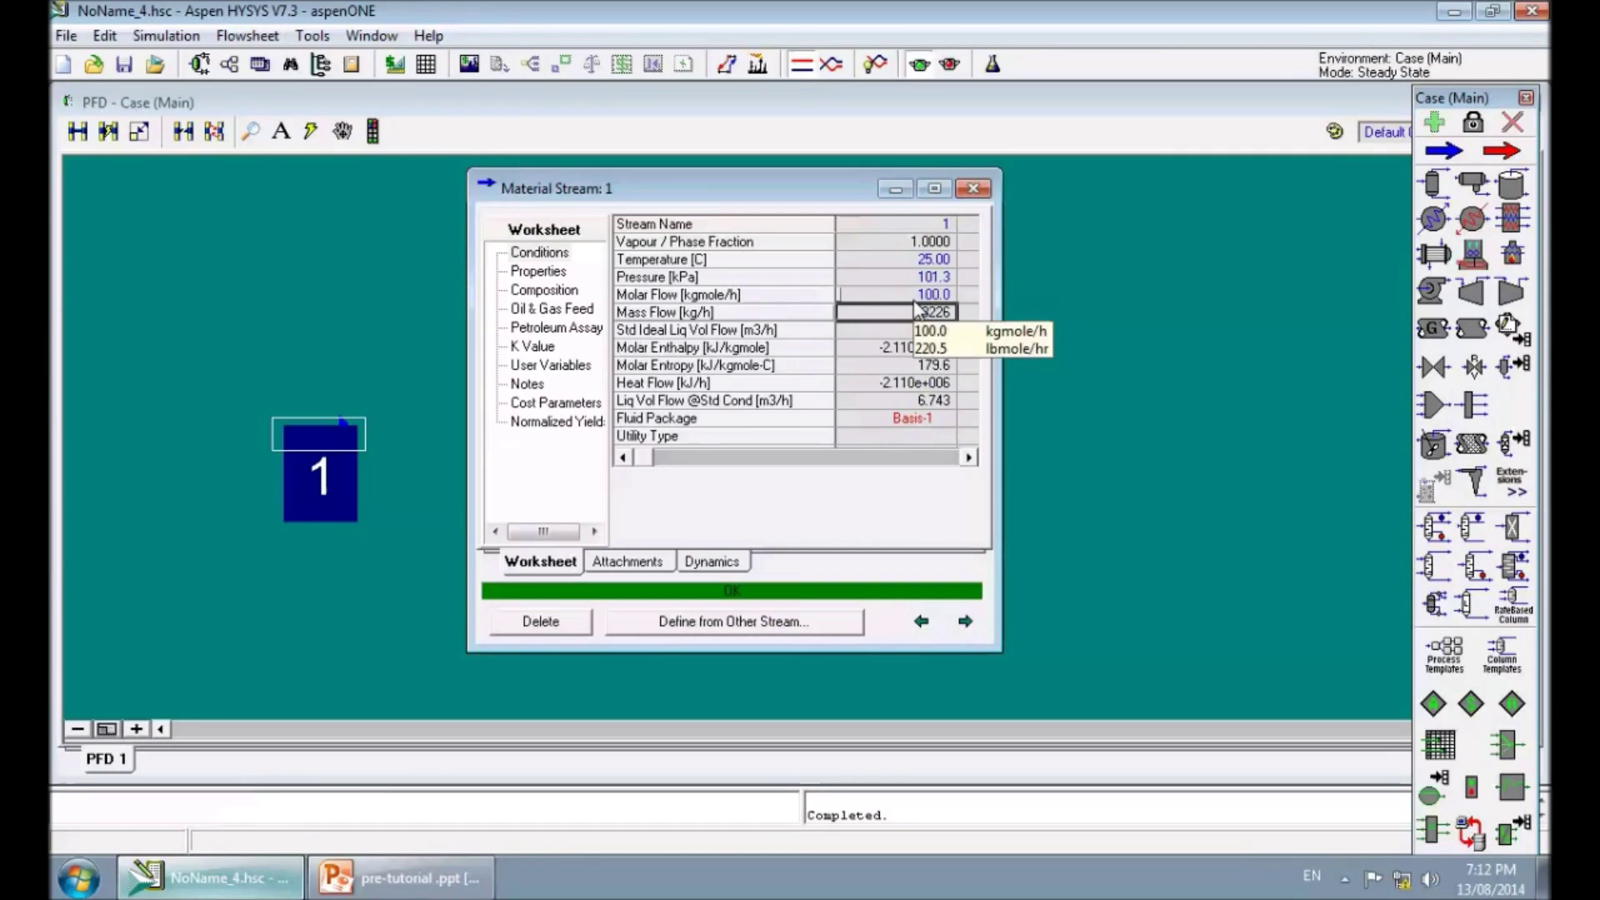
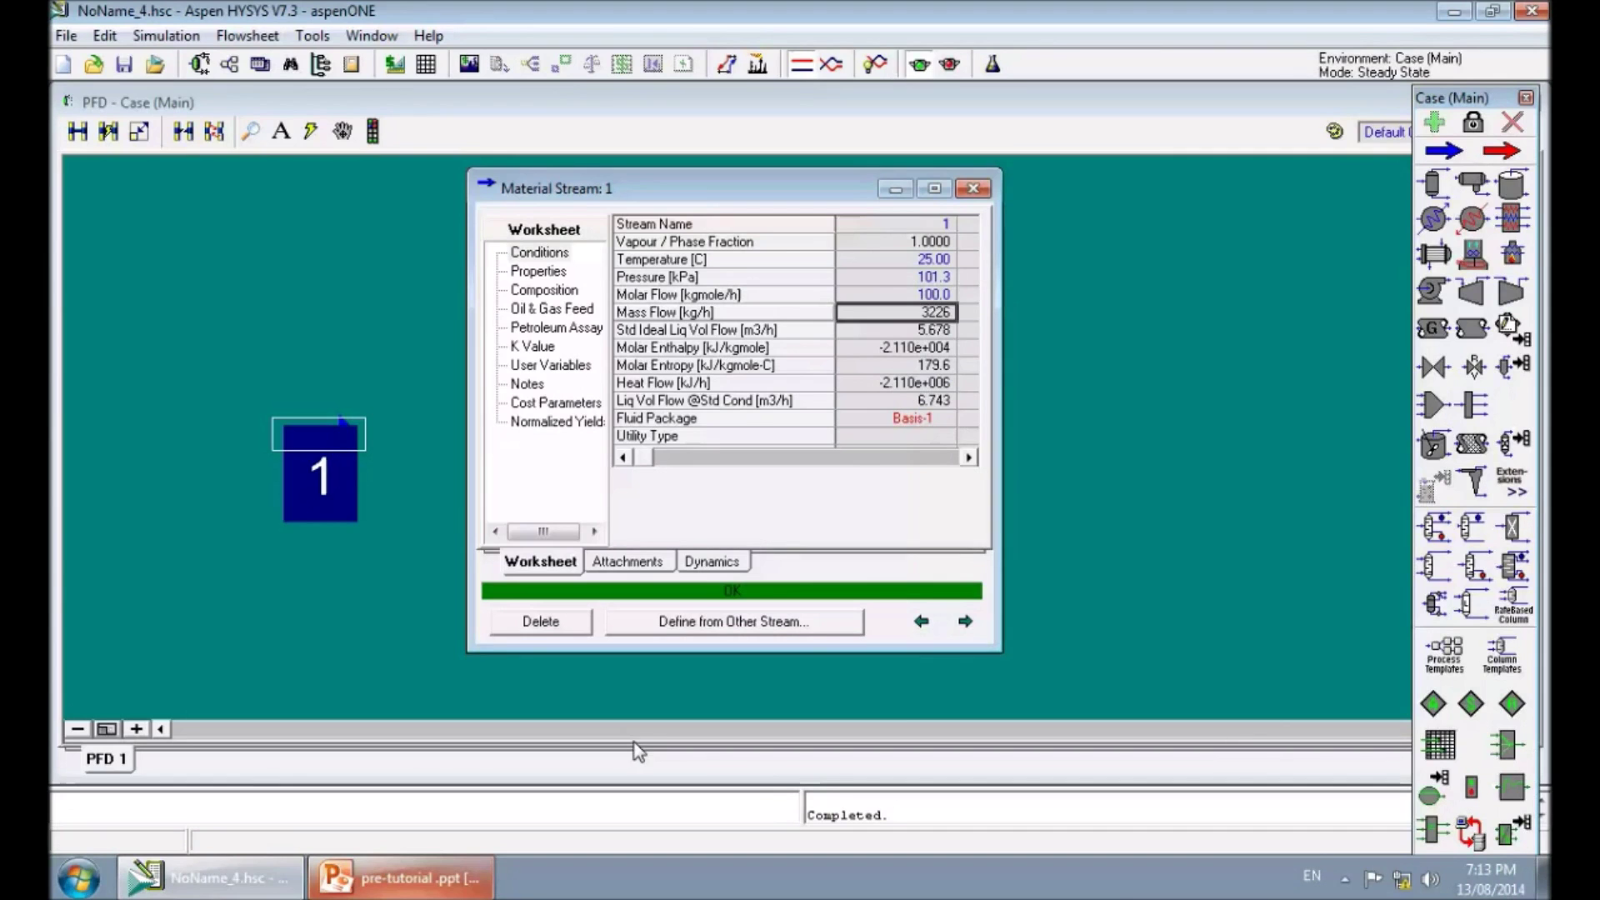
Step: Check the process diagram in PowerPoint, close stream 1's properties in Aspen HYSYS, and place a mixer downstream of stream 1 on the flowsheet
{"action": "left_click", "coordinate": [359, 879]}
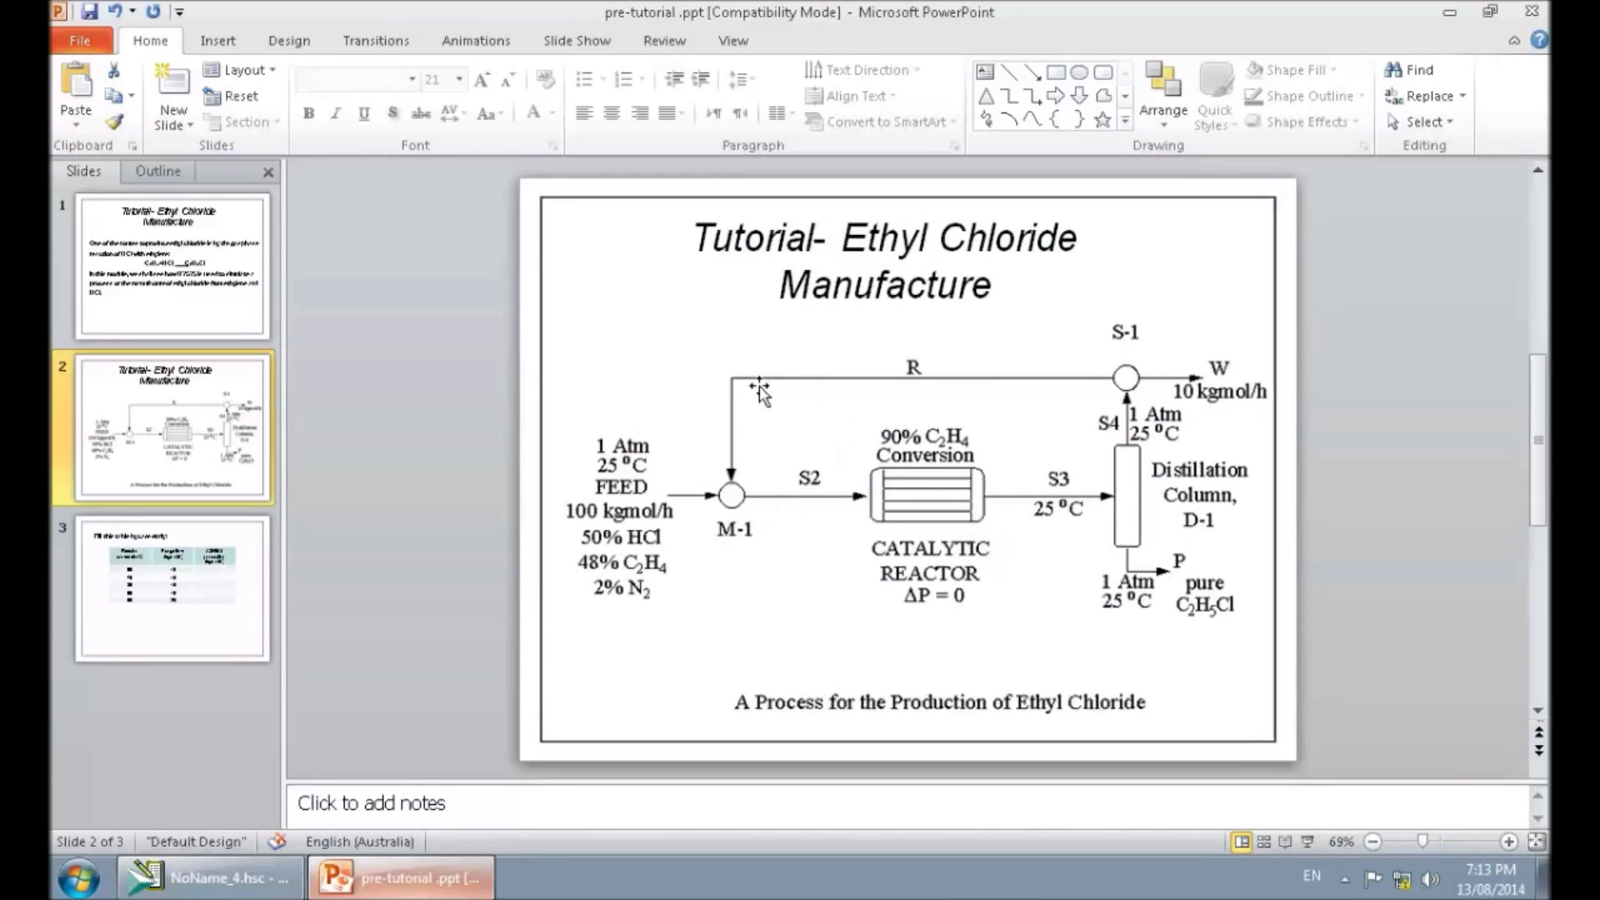
{"action": "left_click", "coordinate": [221, 879]}
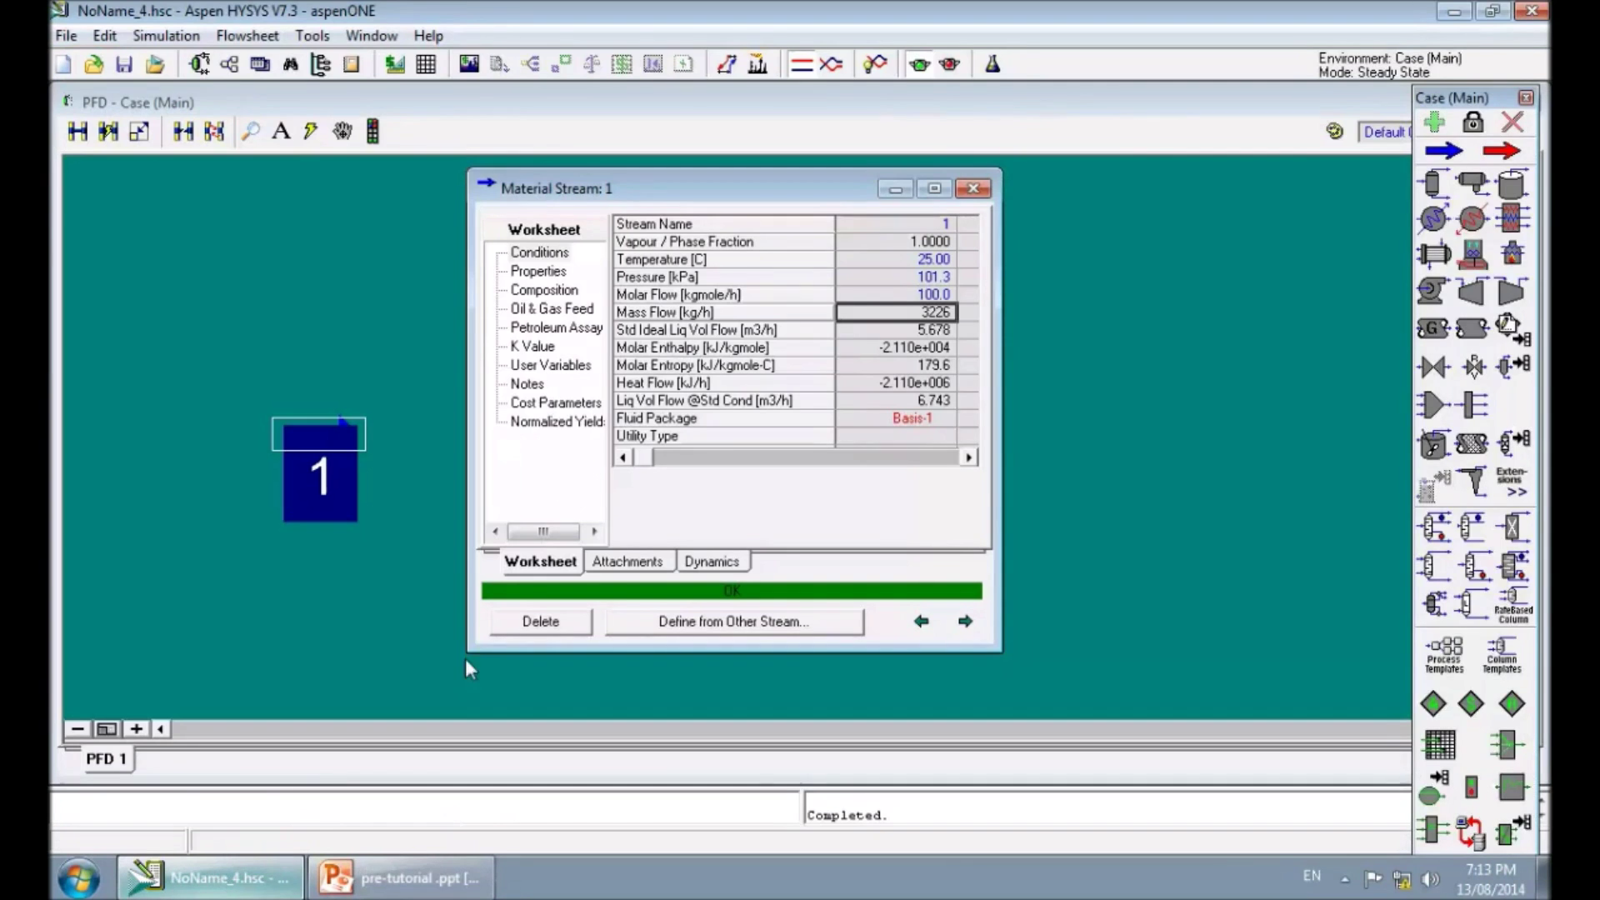
{"action": "left_click", "coordinate": [975, 187]}
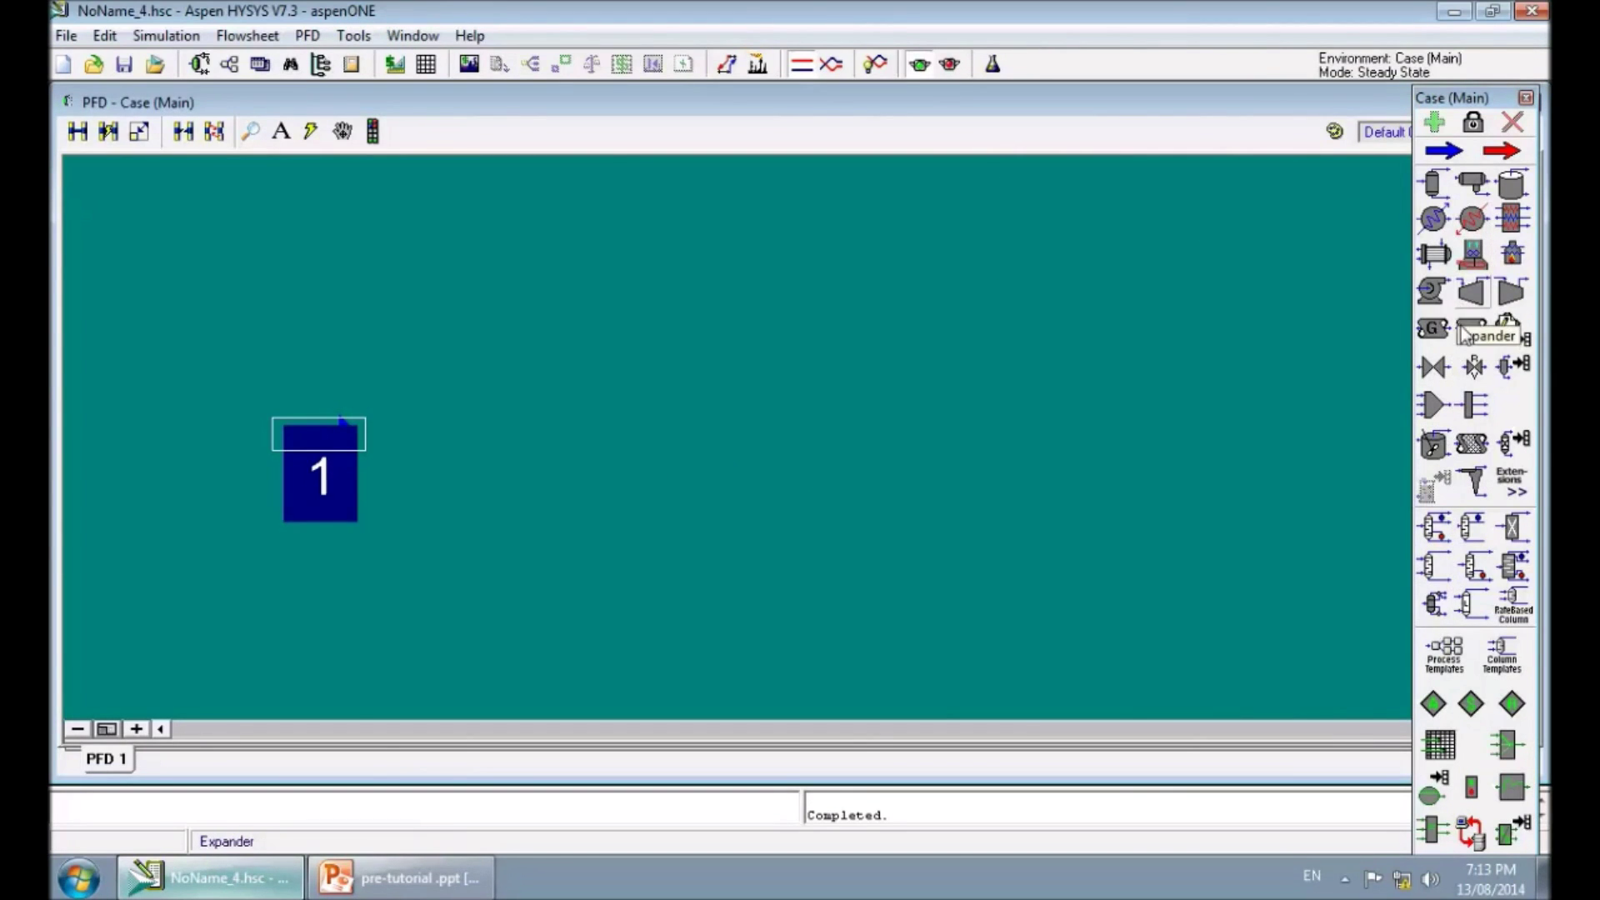
{"action": "left_click", "coordinate": [1435, 406]}
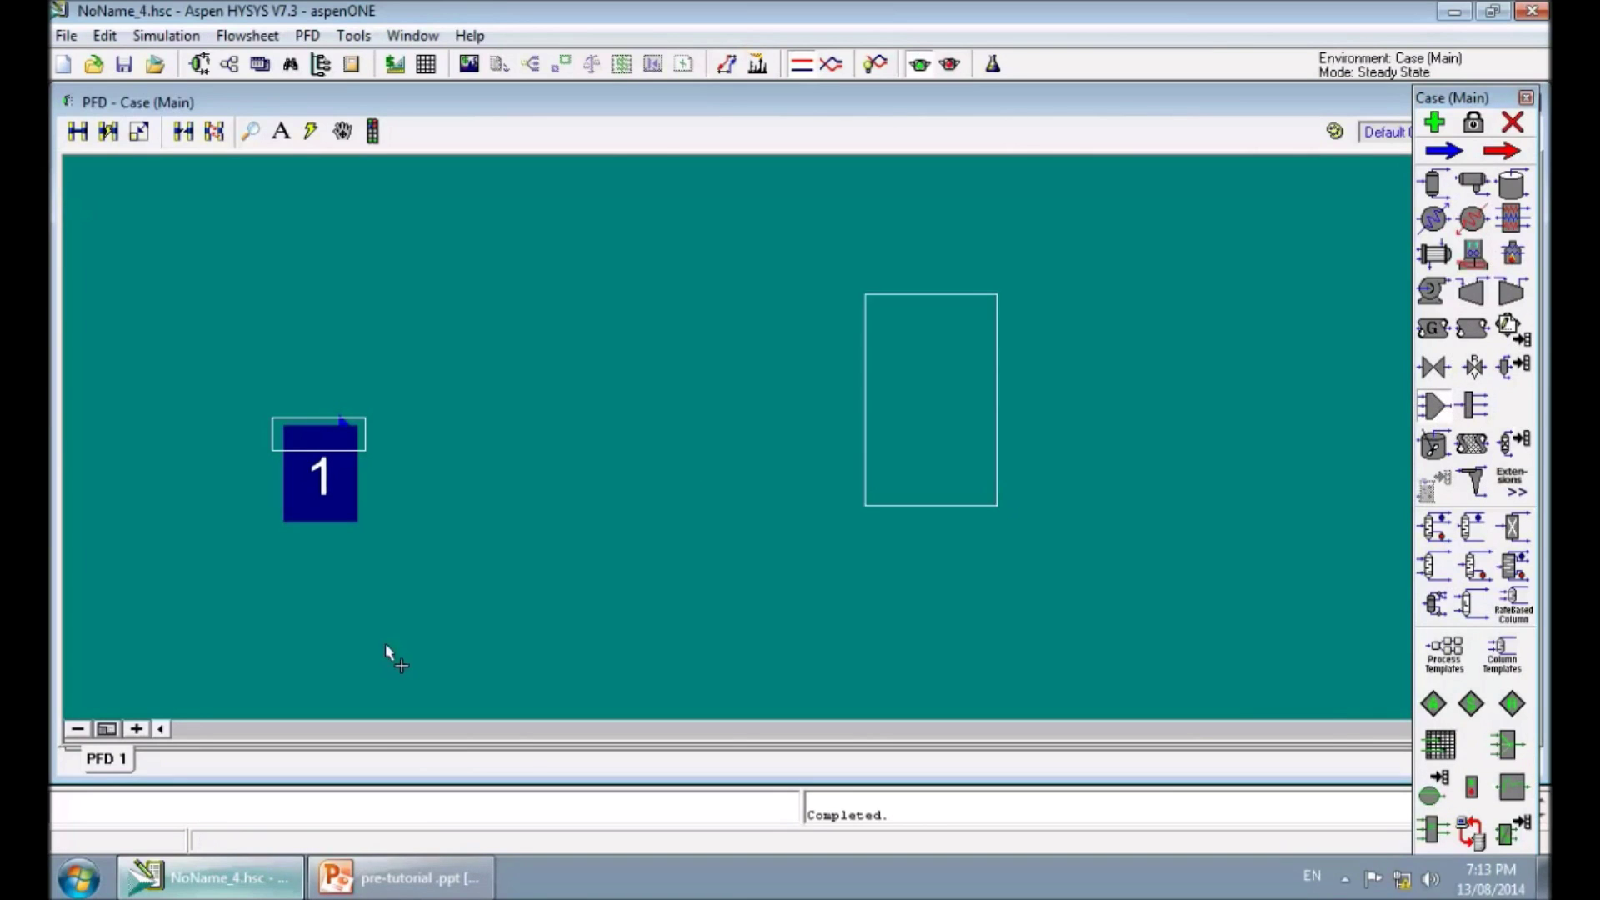
{"action": "left_click", "coordinate": [512, 549]}
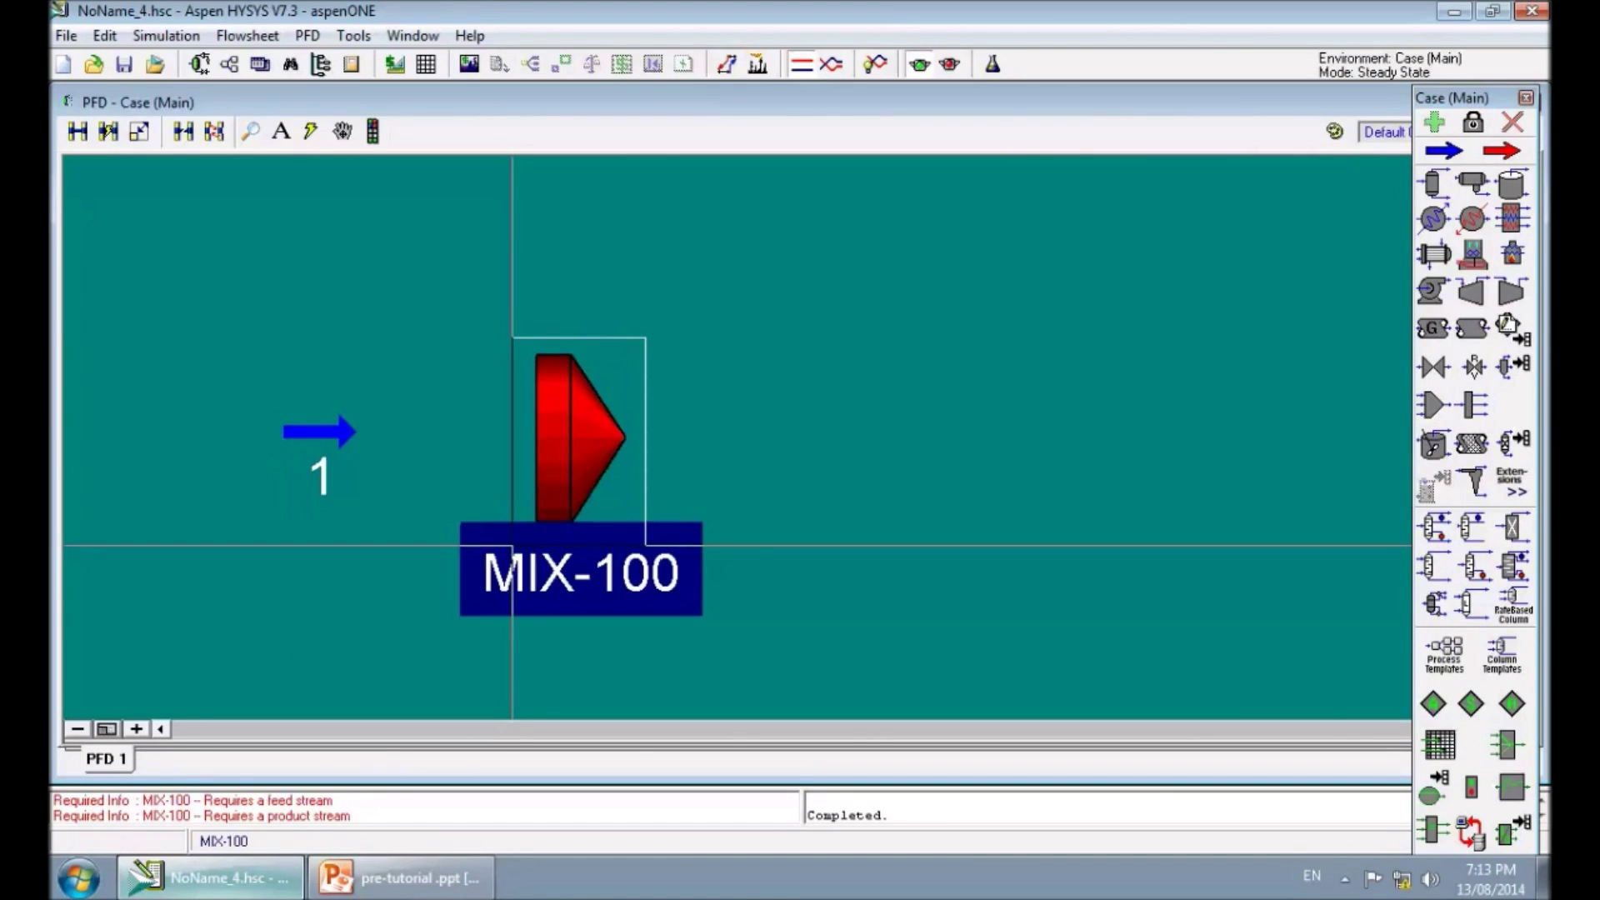
{"action": "double_click", "coordinate": [578, 421]}
{"action": "left_click_drag", "start_coordinate": [327, 175], "coordinate": [875, 242]}
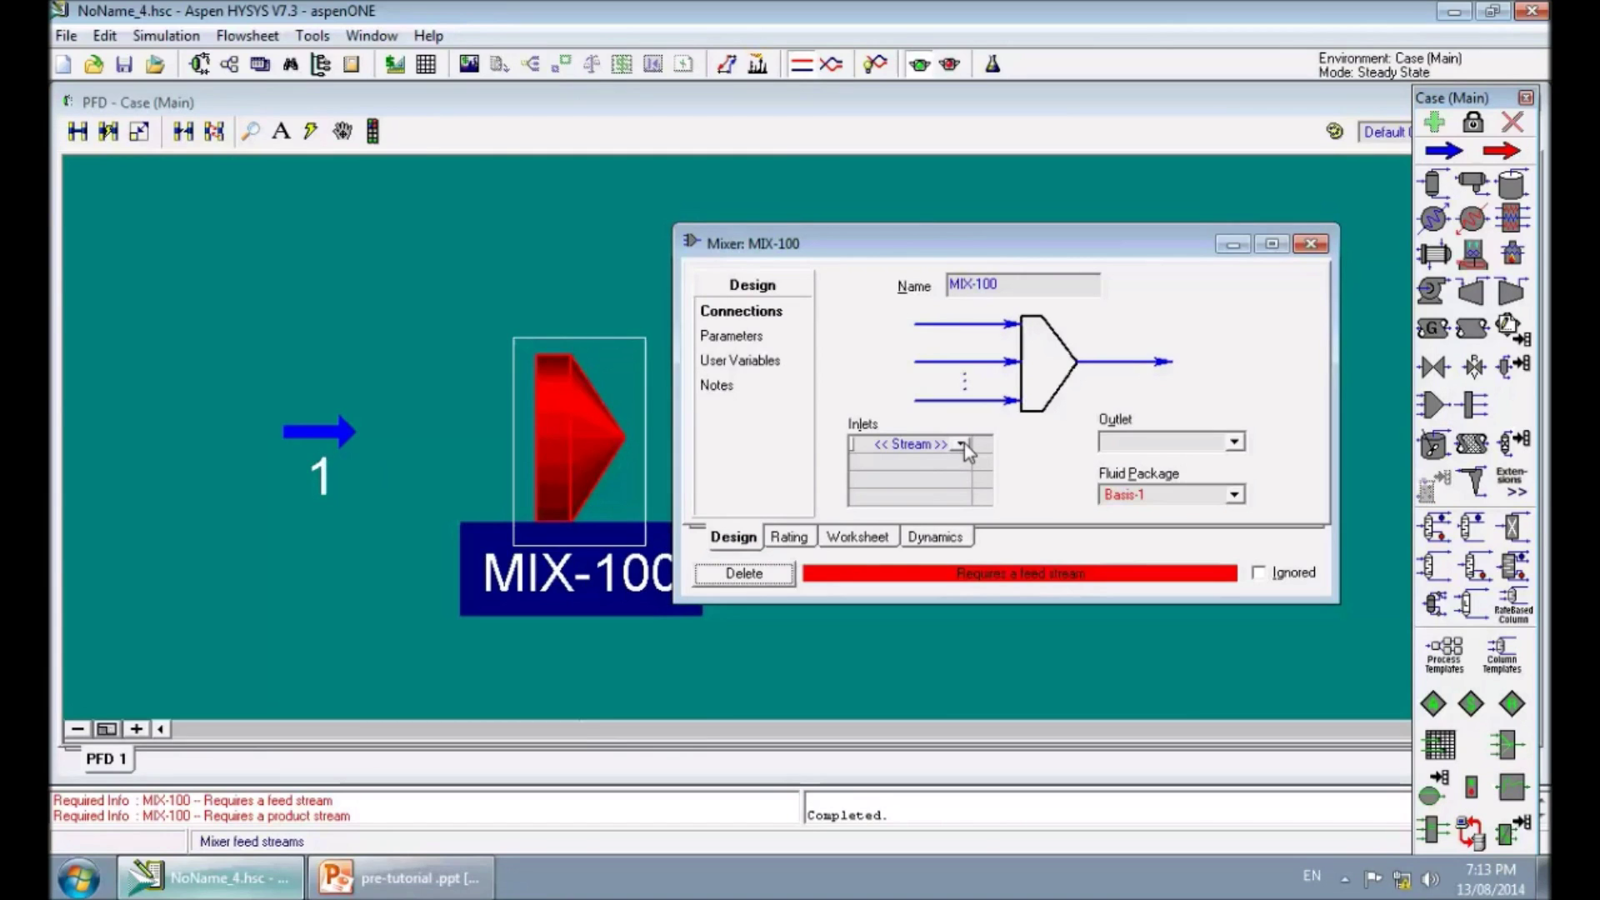
{"action": "left_click", "coordinate": [1311, 243]}
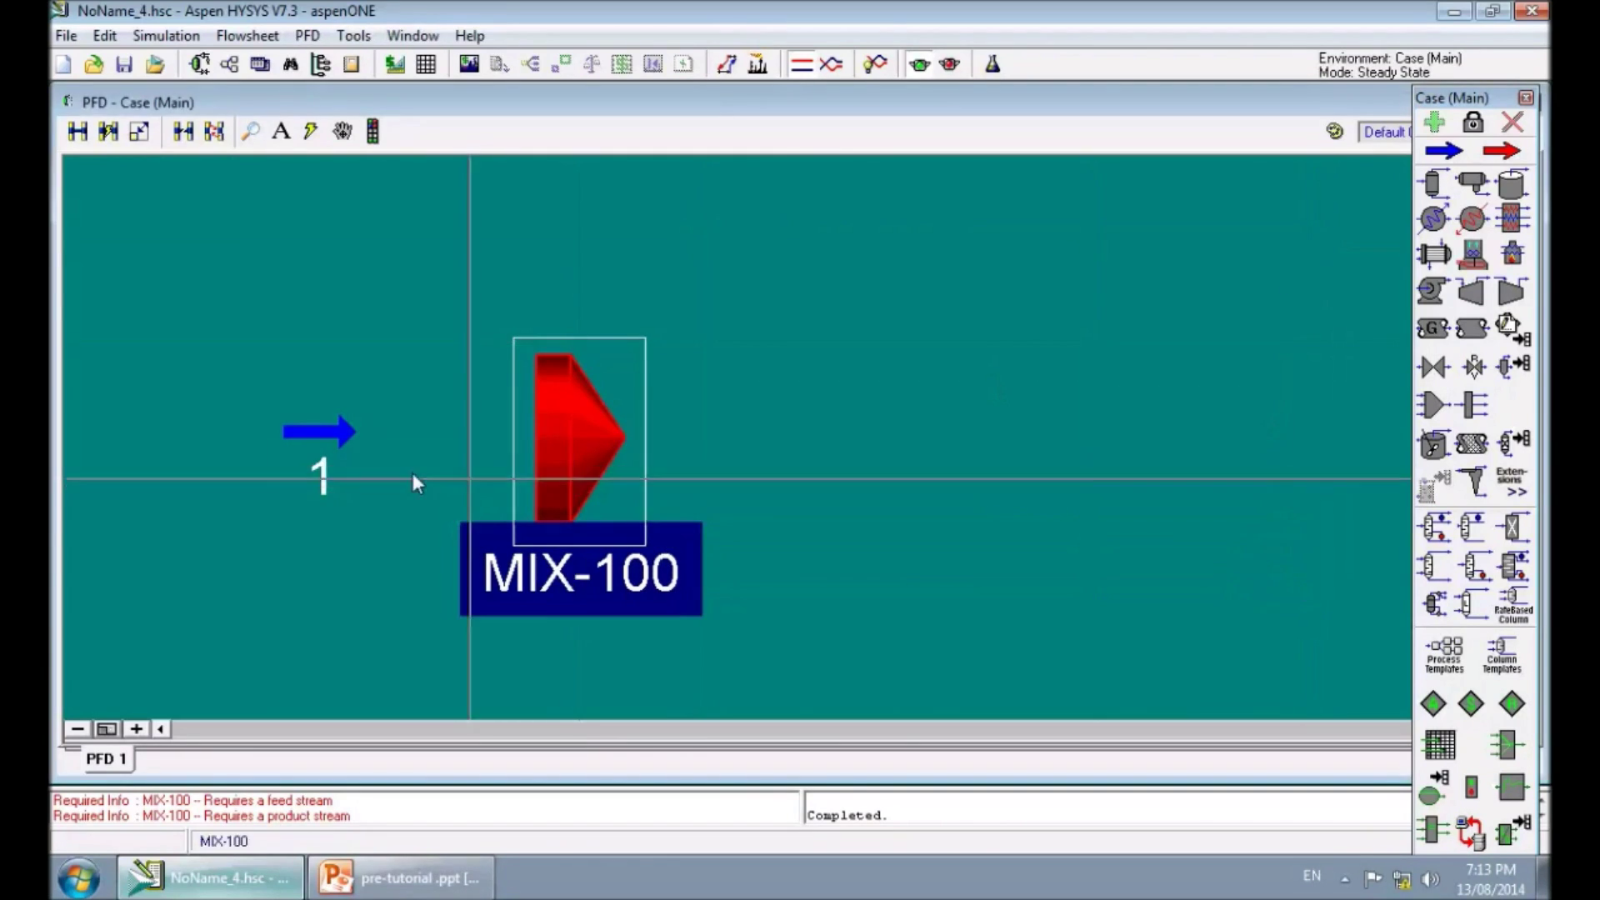
Step: Rename material stream 1 as Feed, and close its properties
{"action": "left_click", "coordinate": [331, 438]}
{"action": "double_click", "coordinate": [332, 439]}
{"action": "left_click_drag", "start_coordinate": [325, 221], "coordinate": [823, 260]}
{"action": "left_click", "coordinate": [1043, 274]}
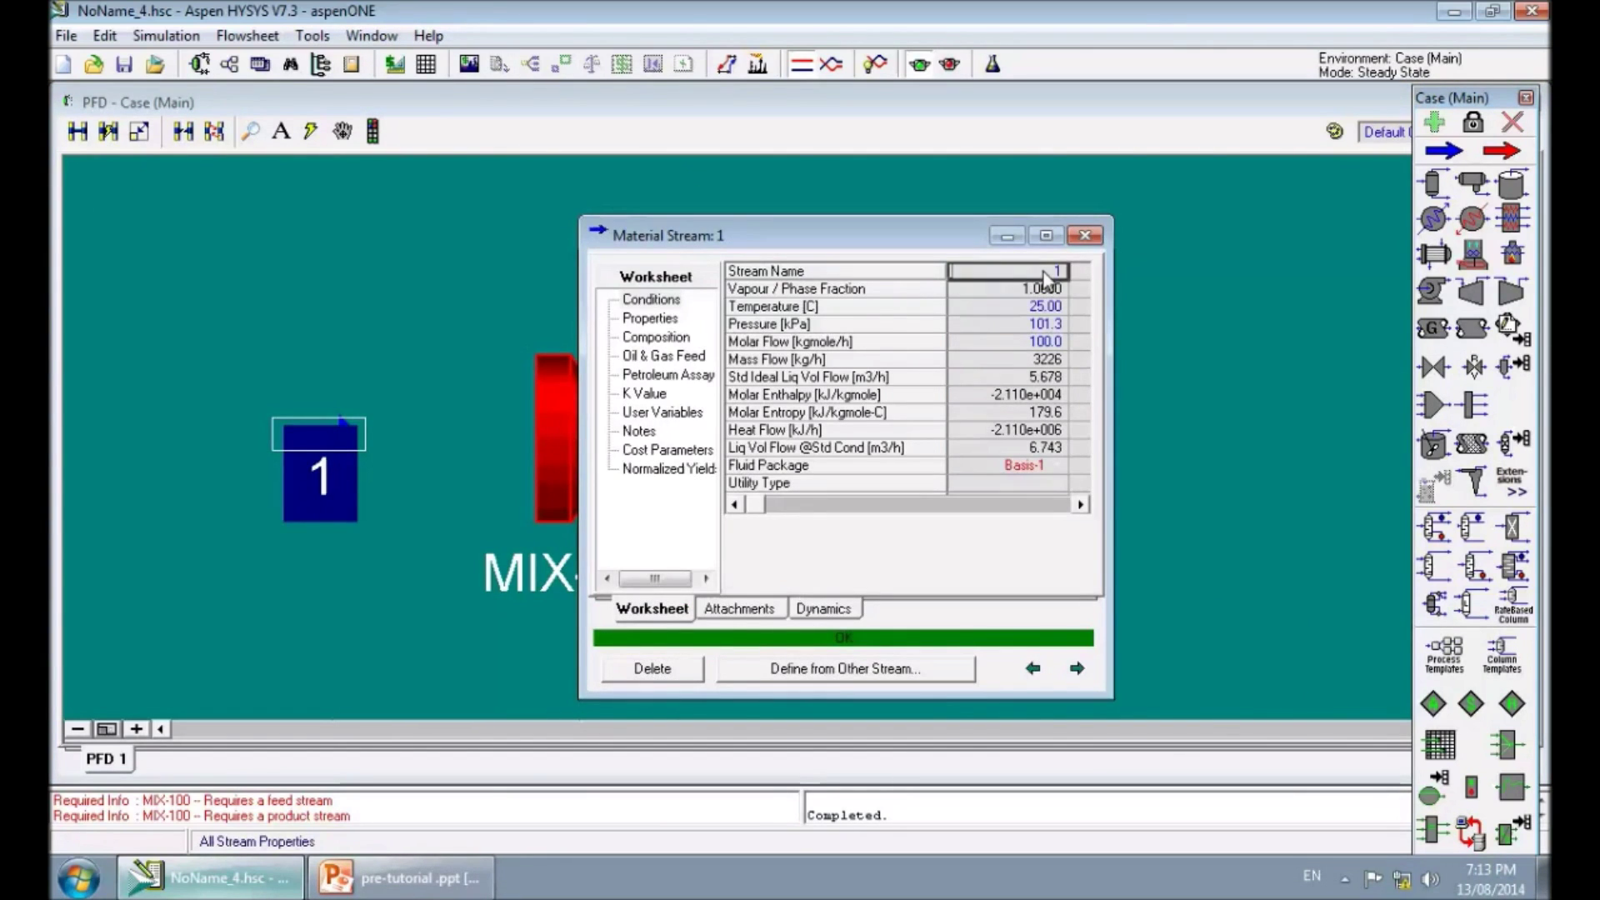
{"action": "type", "text": "Feed"}
{"action": "key", "text": "Return"}
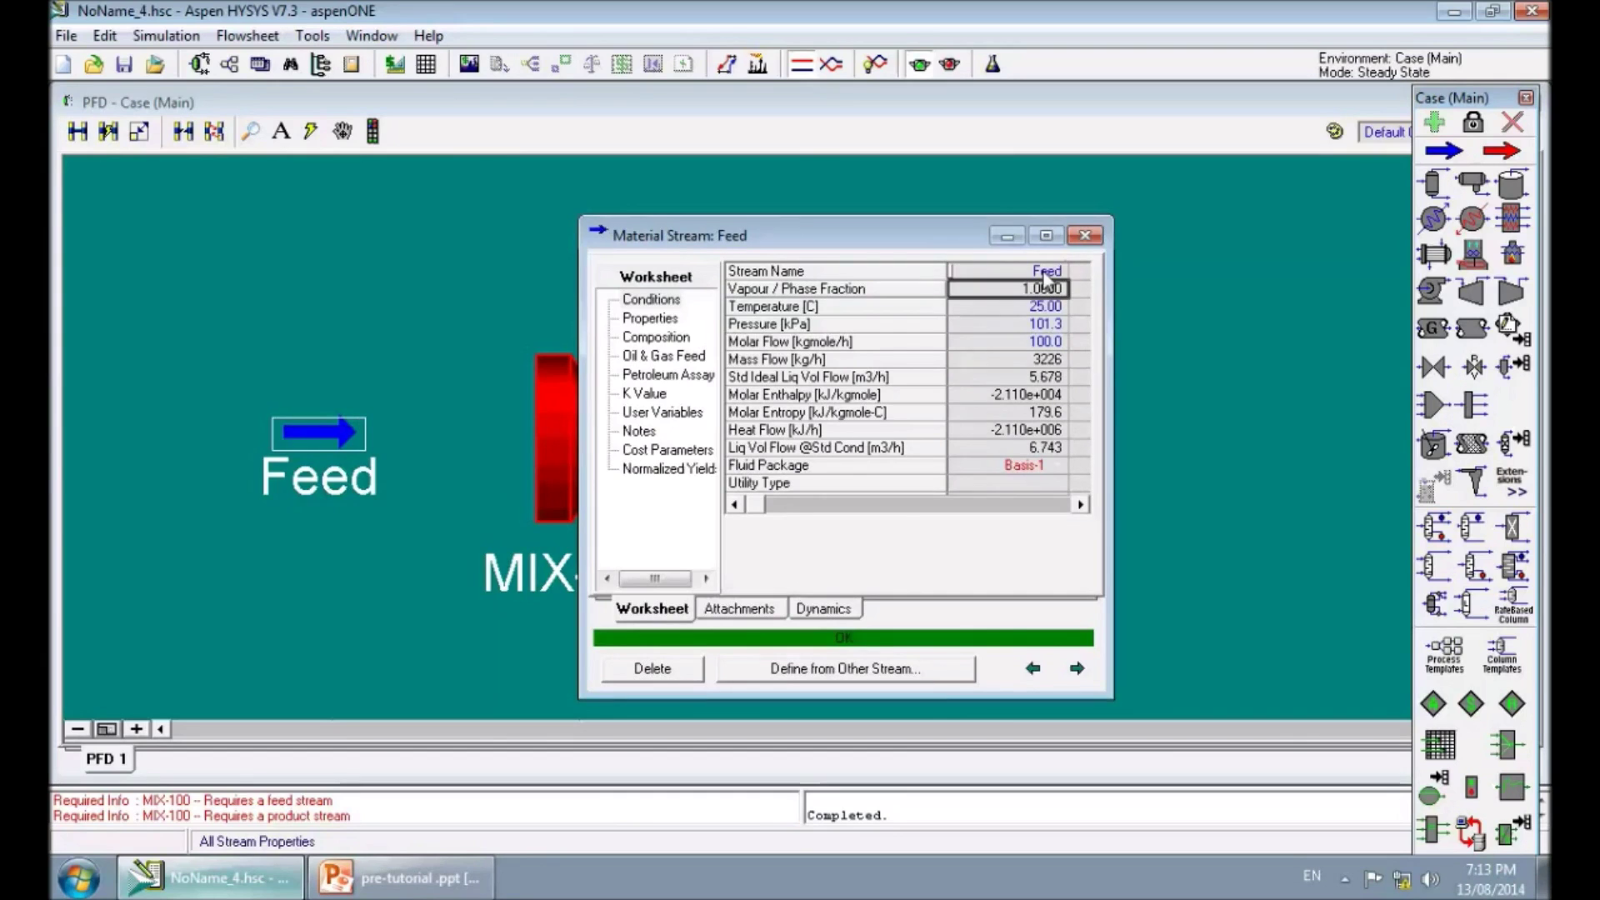
{"action": "left_click", "coordinate": [1084, 235]}
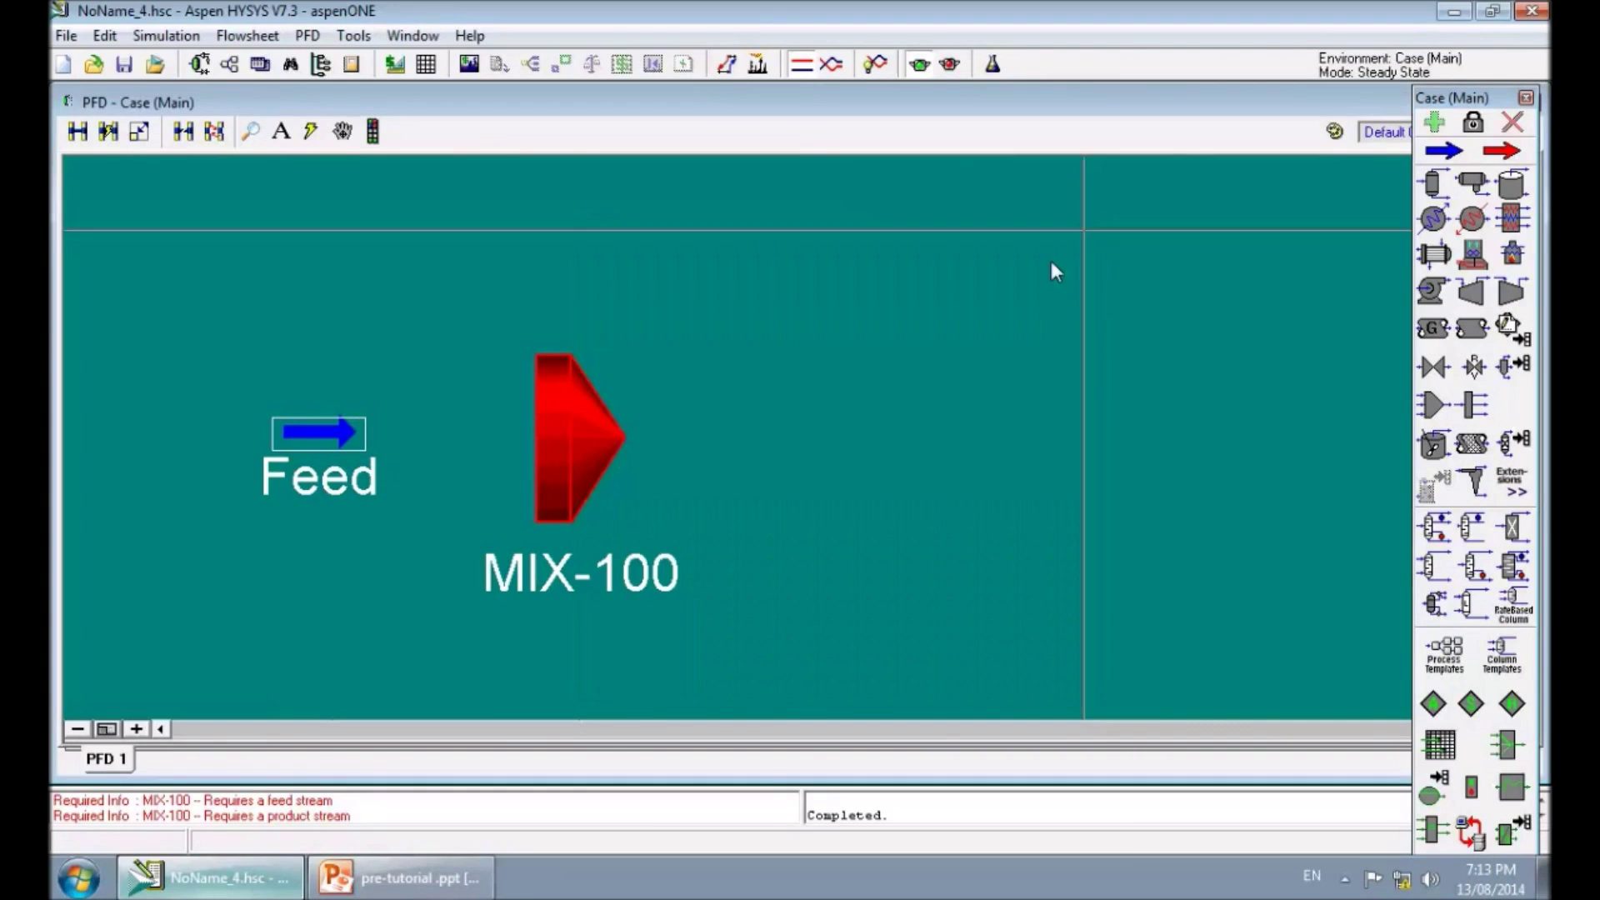
Step: Connect the Feed stream as an inlet of mixer MIX-100
{"action": "double_click", "coordinate": [561, 435]}
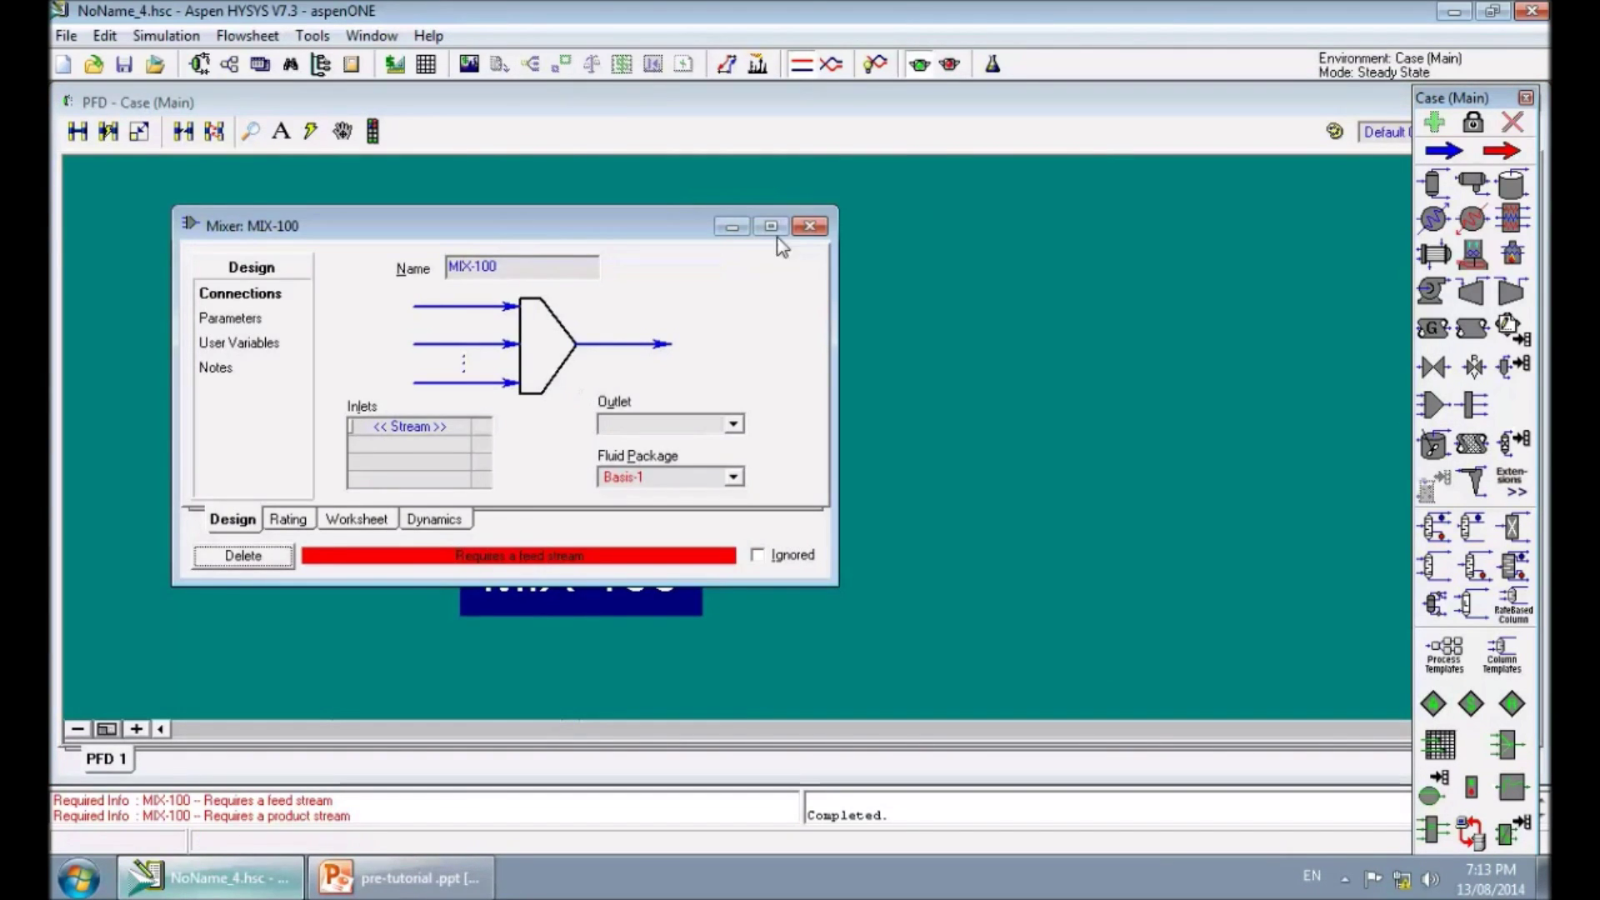
{"action": "left_click_drag", "start_coordinate": [635, 219], "coordinate": [1120, 217]}
{"action": "left_click", "coordinate": [946, 425]}
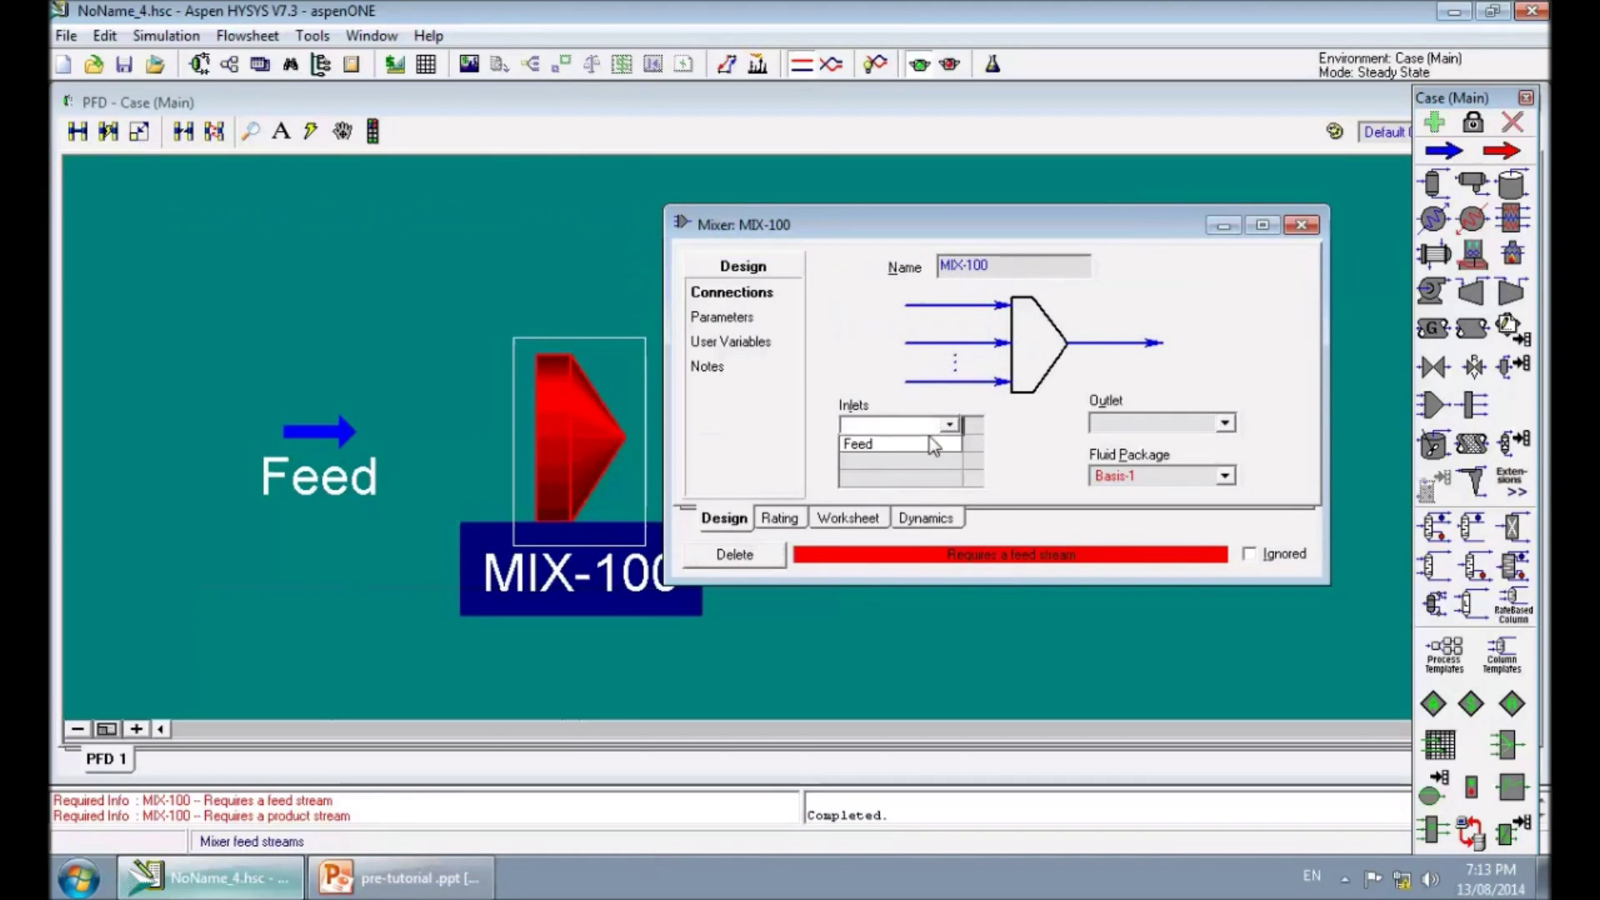
{"action": "left_click", "coordinate": [856, 445]}
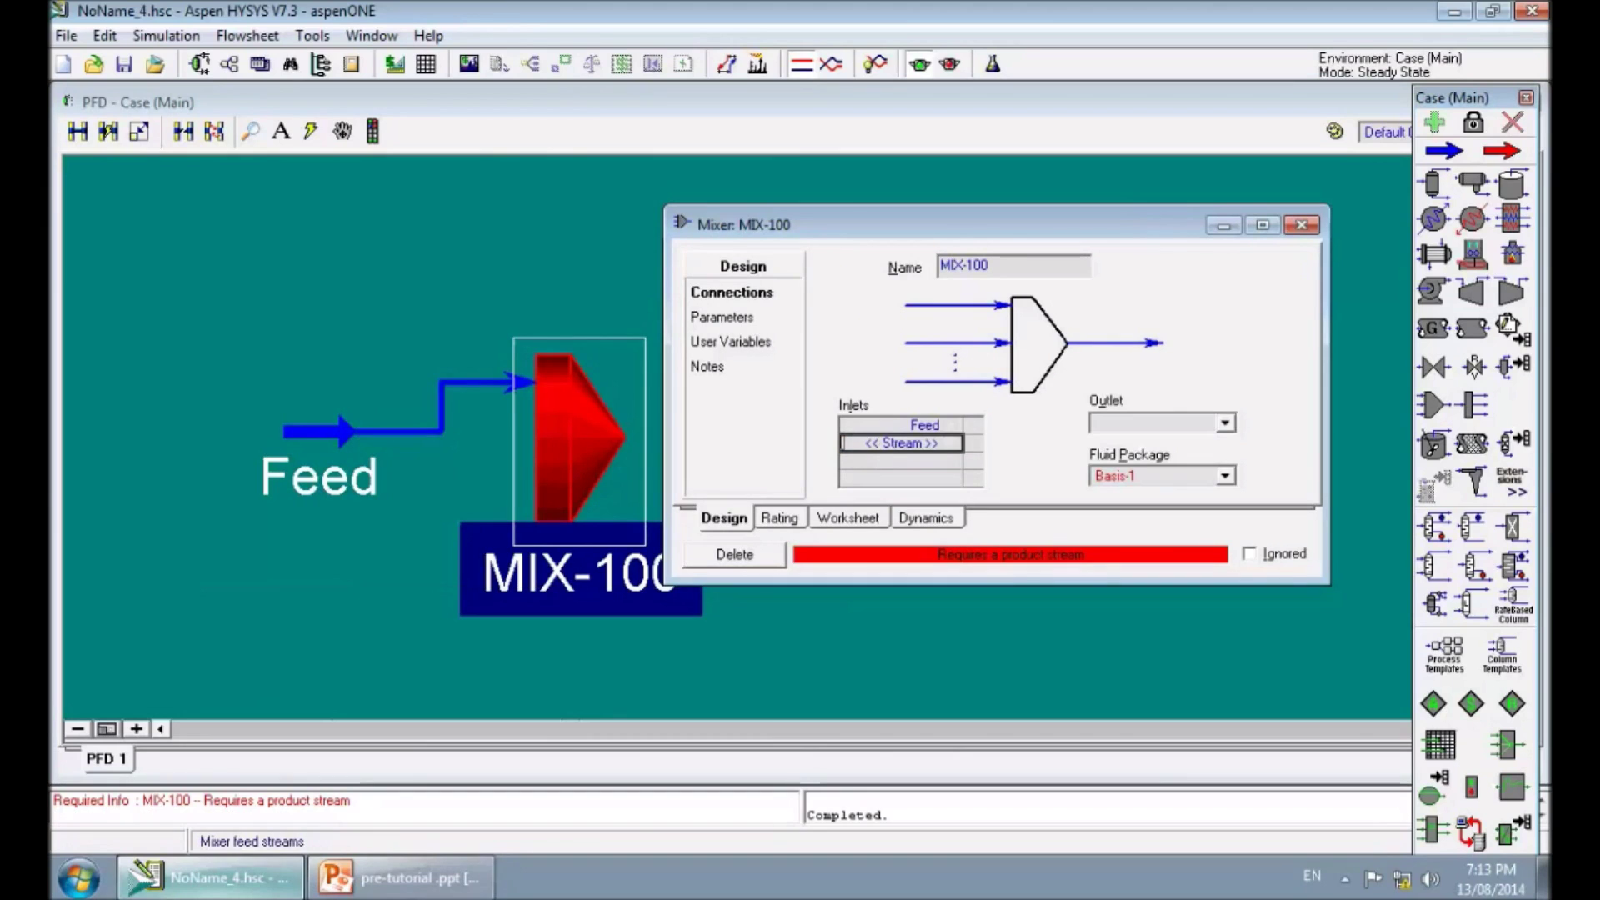
Step: Check the mixer outlet's name on the PowerPoint diagram, assign S2 as MIX-100's outlet stream in Aspen HYSYS, and close the mixer's properties
{"action": "left_click", "coordinate": [382, 881]}
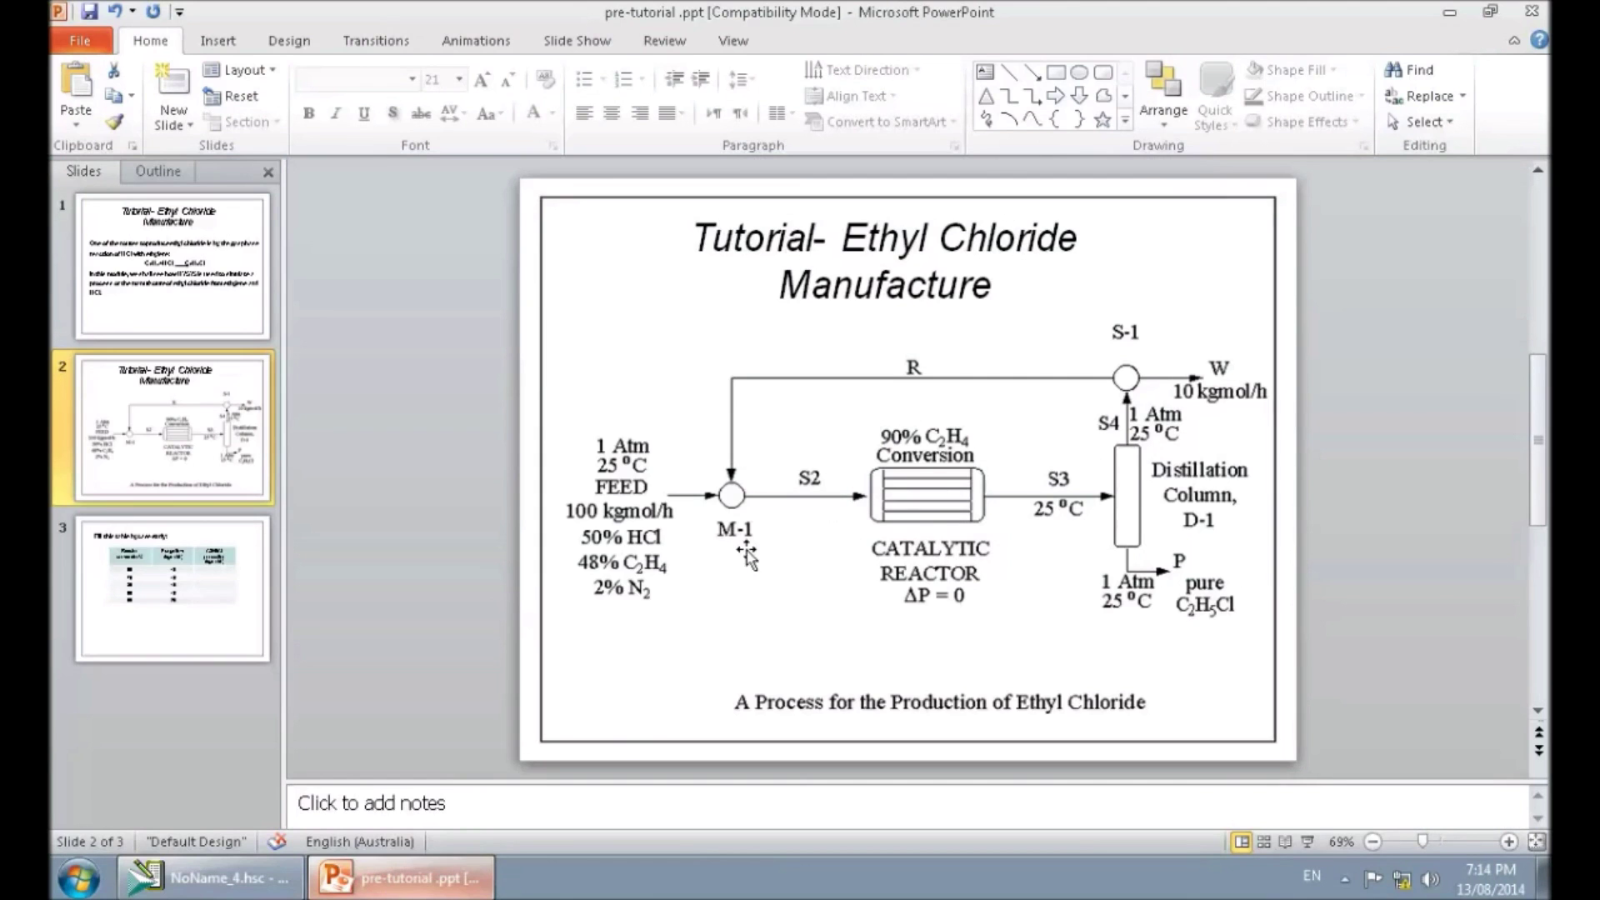
{"action": "left_click", "coordinate": [212, 877]}
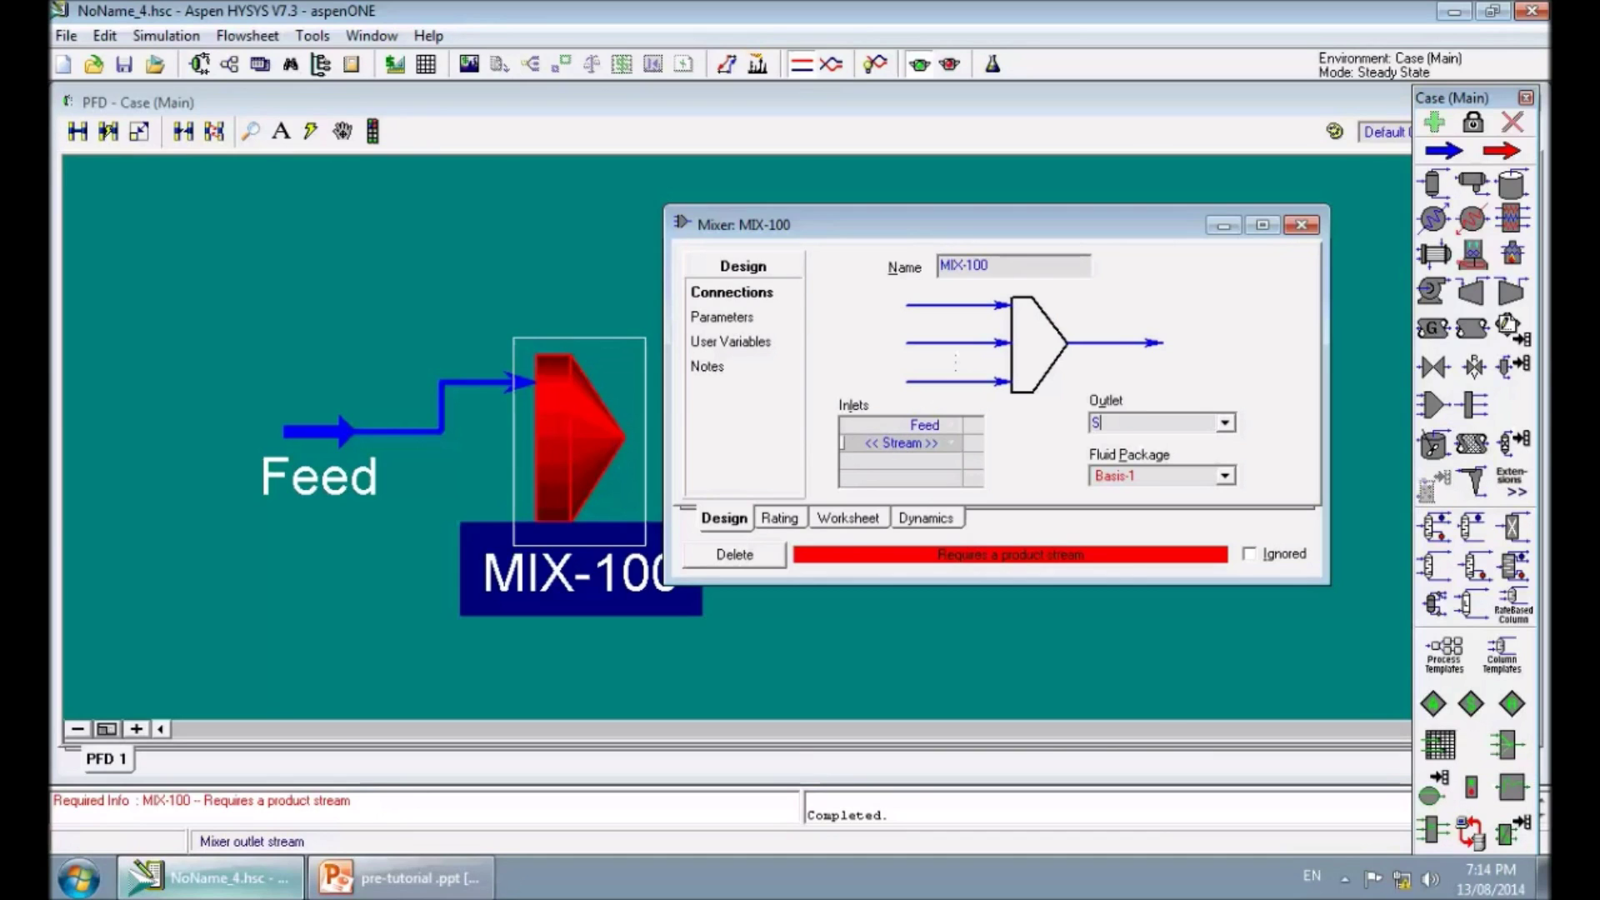
{"action": "key", "text": "Return"}
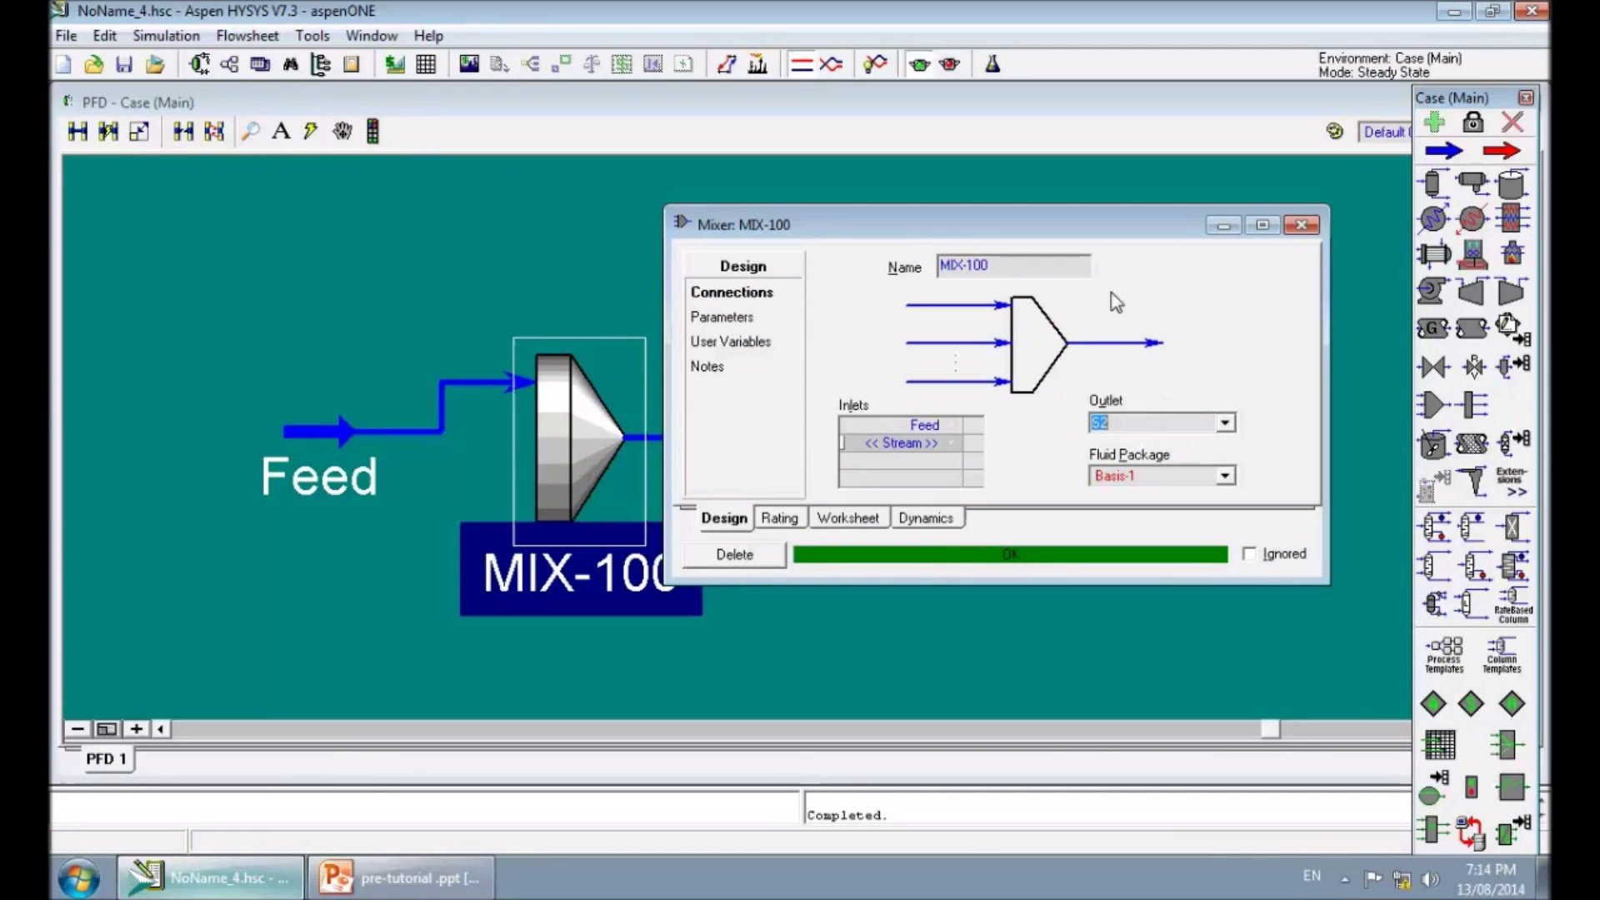
{"action": "left_click_drag", "start_coordinate": [812, 237], "coordinate": [1177, 332]}
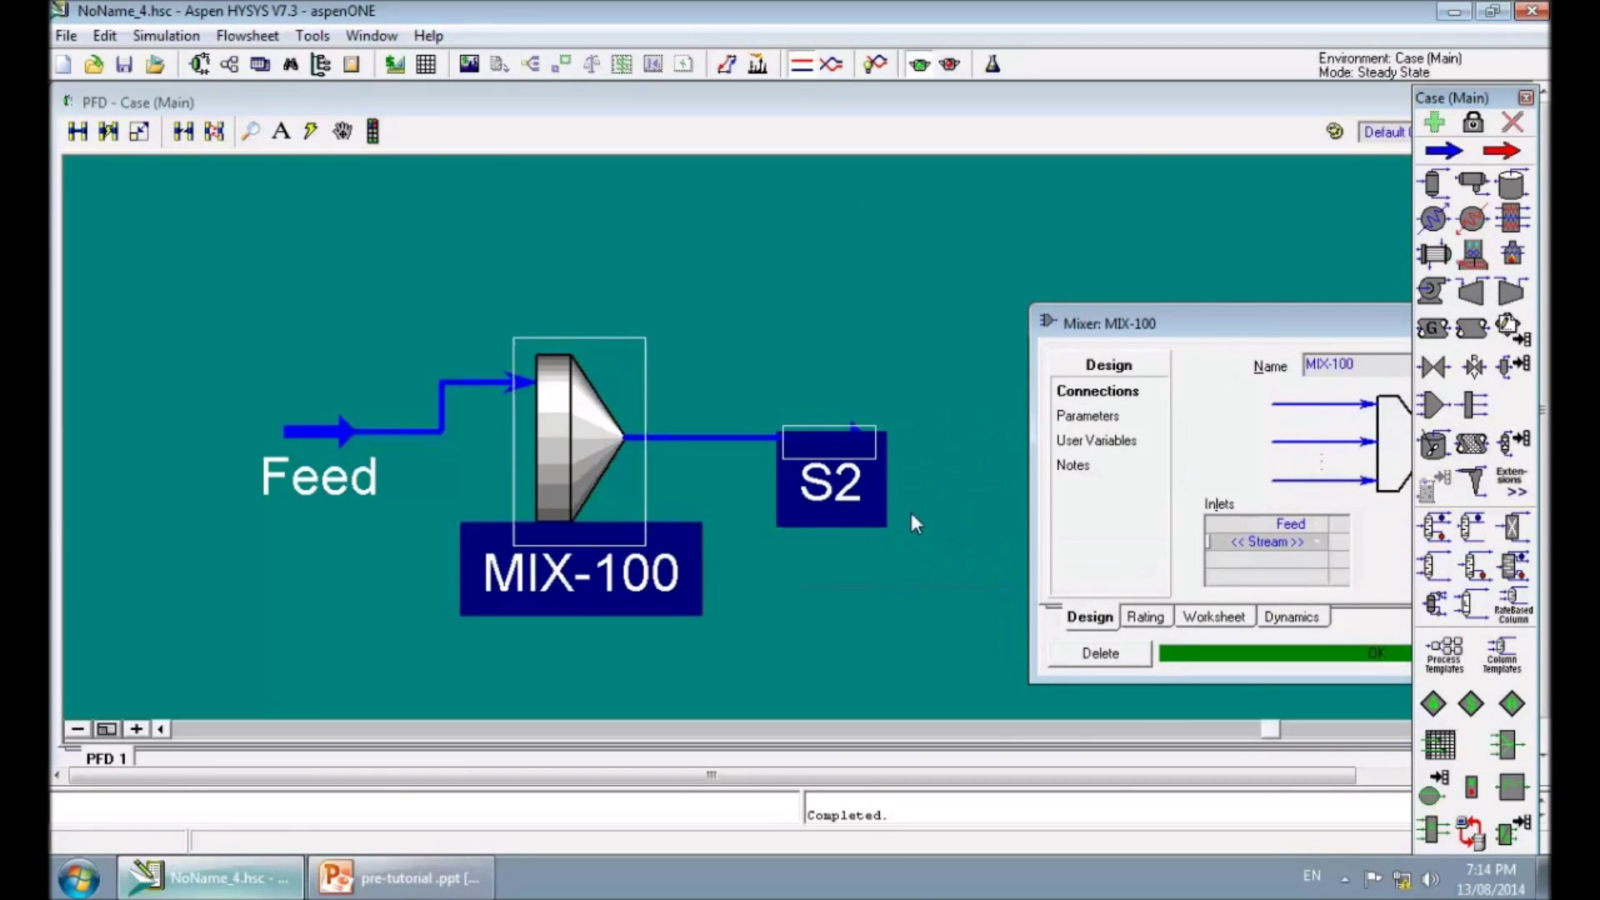
{"action": "left_click", "coordinate": [887, 530]}
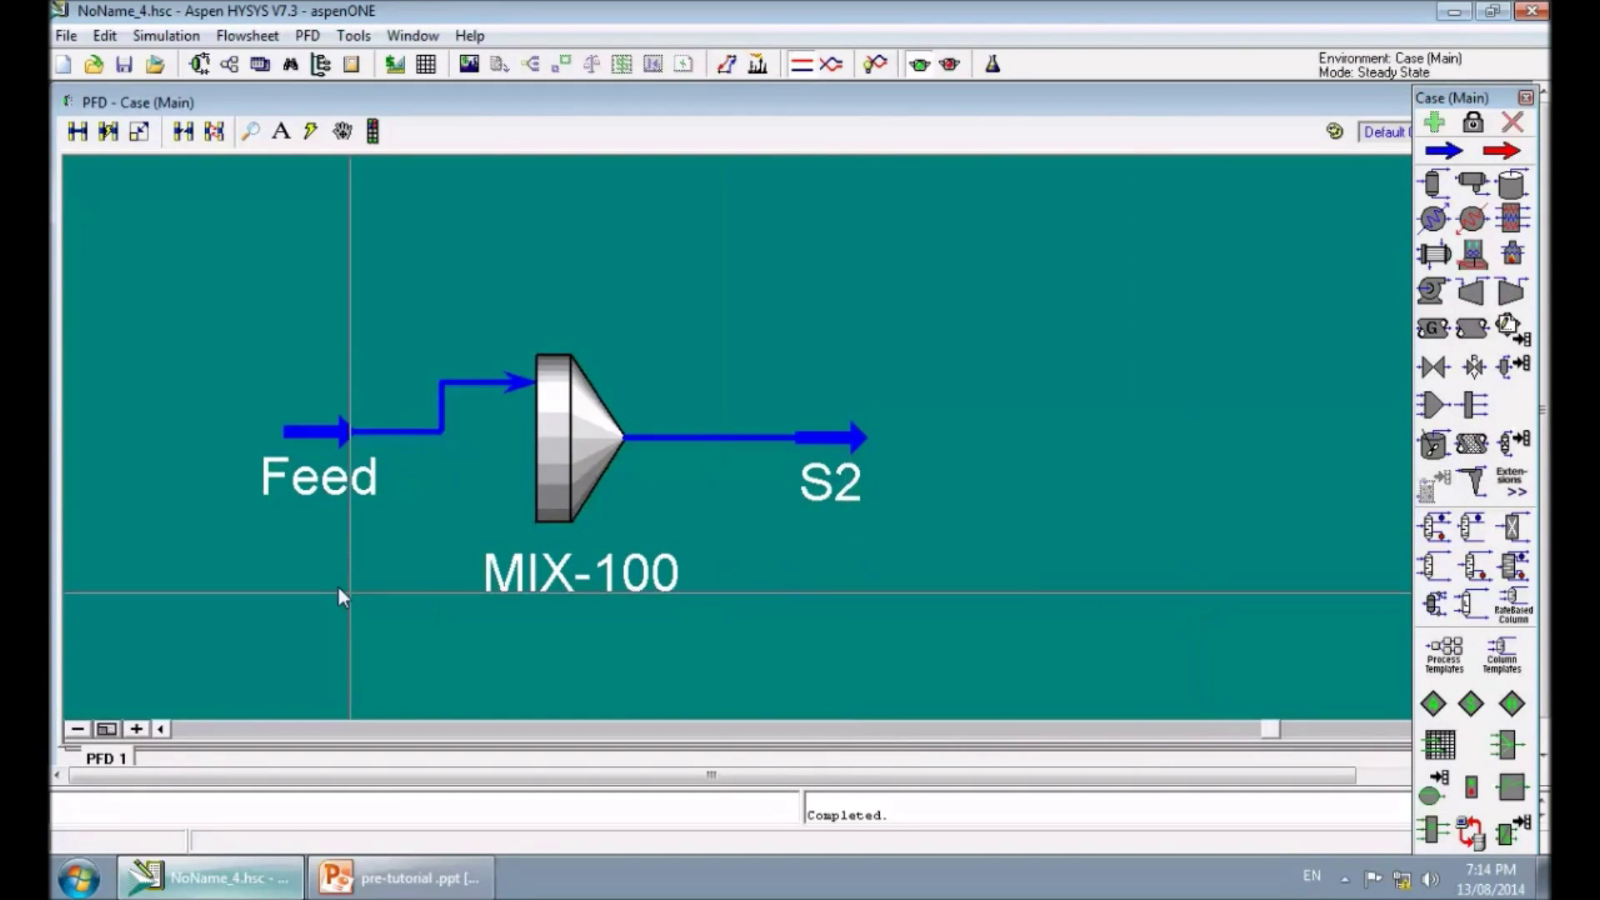
{"action": "double_click", "coordinate": [569, 456]}
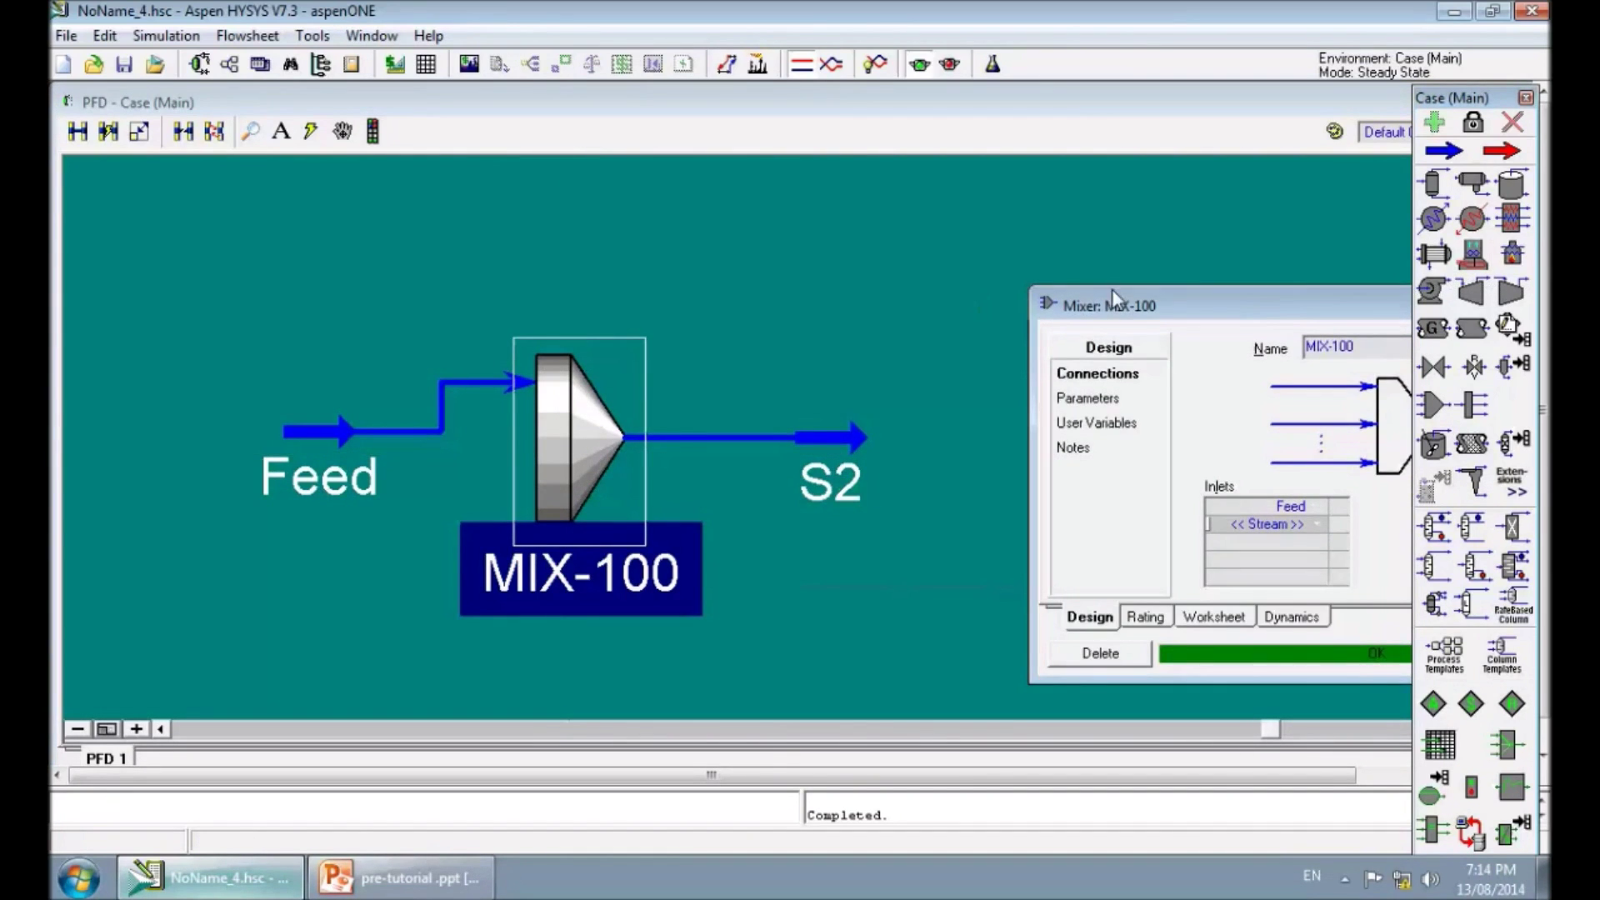
{"action": "left_click_drag", "start_coordinate": [1196, 310], "coordinate": [651, 313]}
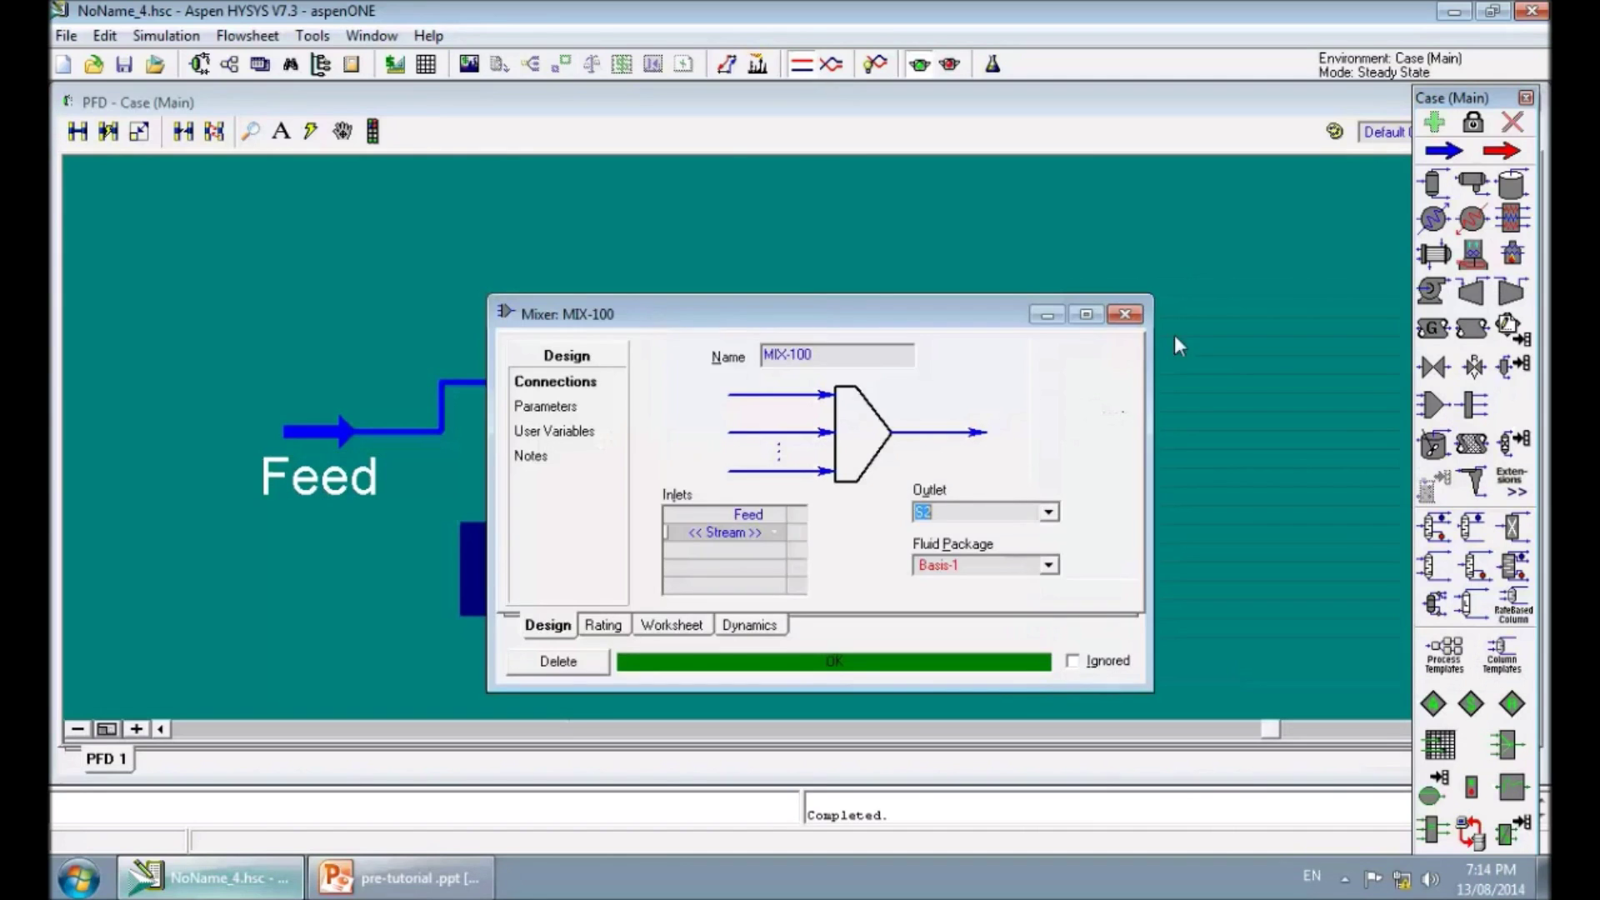
{"action": "left_click", "coordinate": [1125, 314]}
Step: Check the reactor on the PowerPoint process diagram and, back in Aspen HYSYS, place a conversion reactor downstream of stream S2 on the flowsheet
{"action": "left_click", "coordinate": [477, 880]}
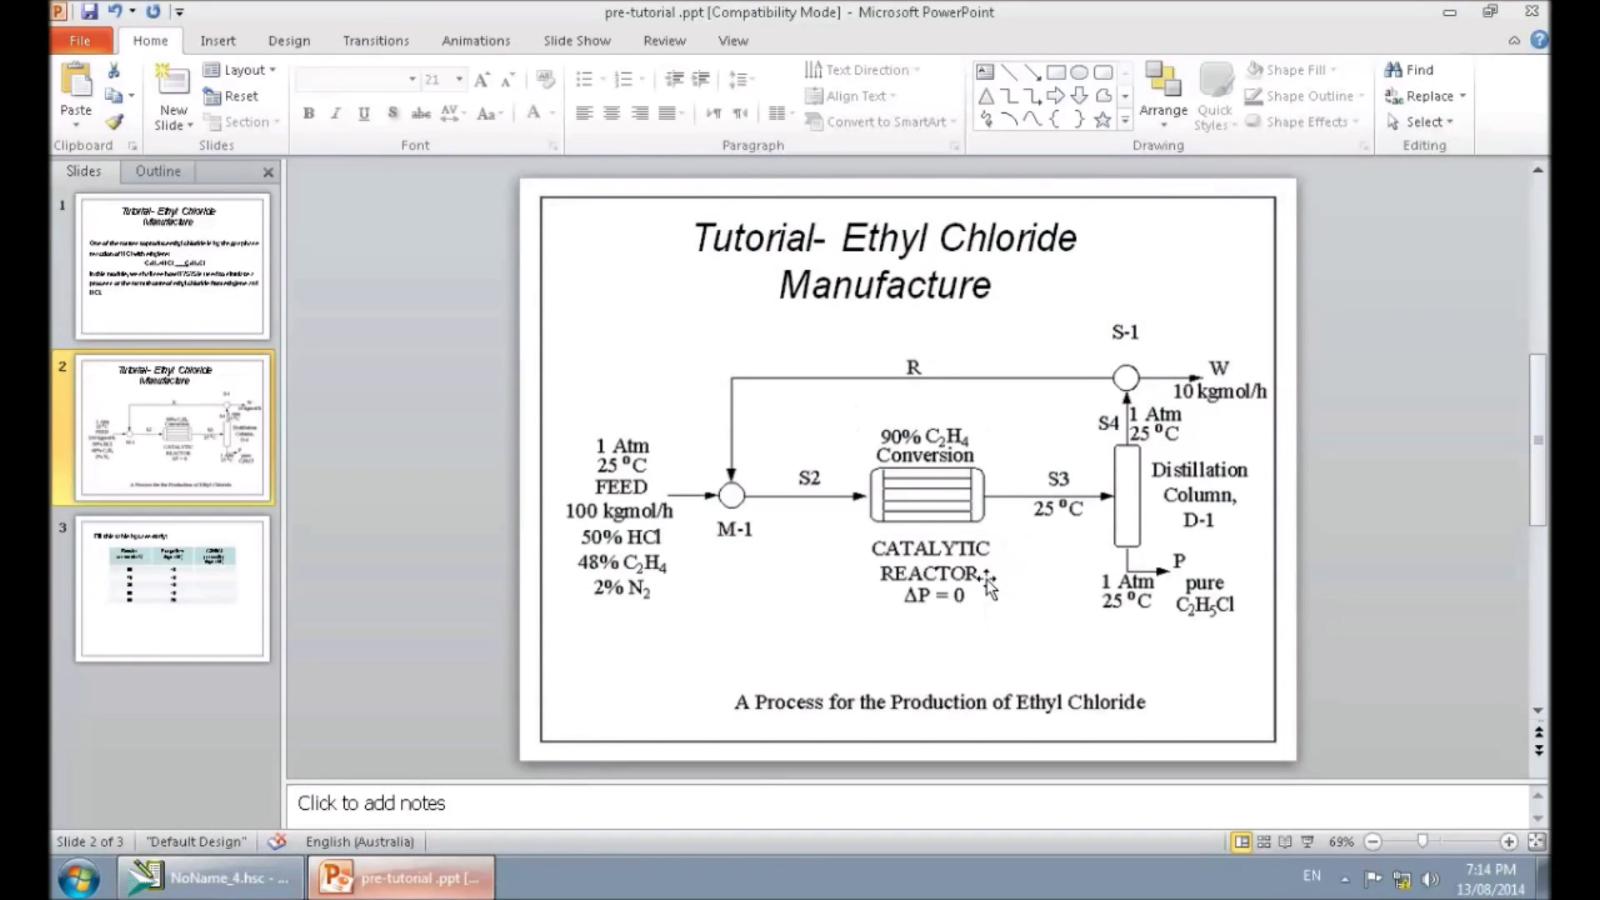
{"action": "left_click", "coordinate": [221, 879]}
{"action": "left_click", "coordinate": [1102, 462]}
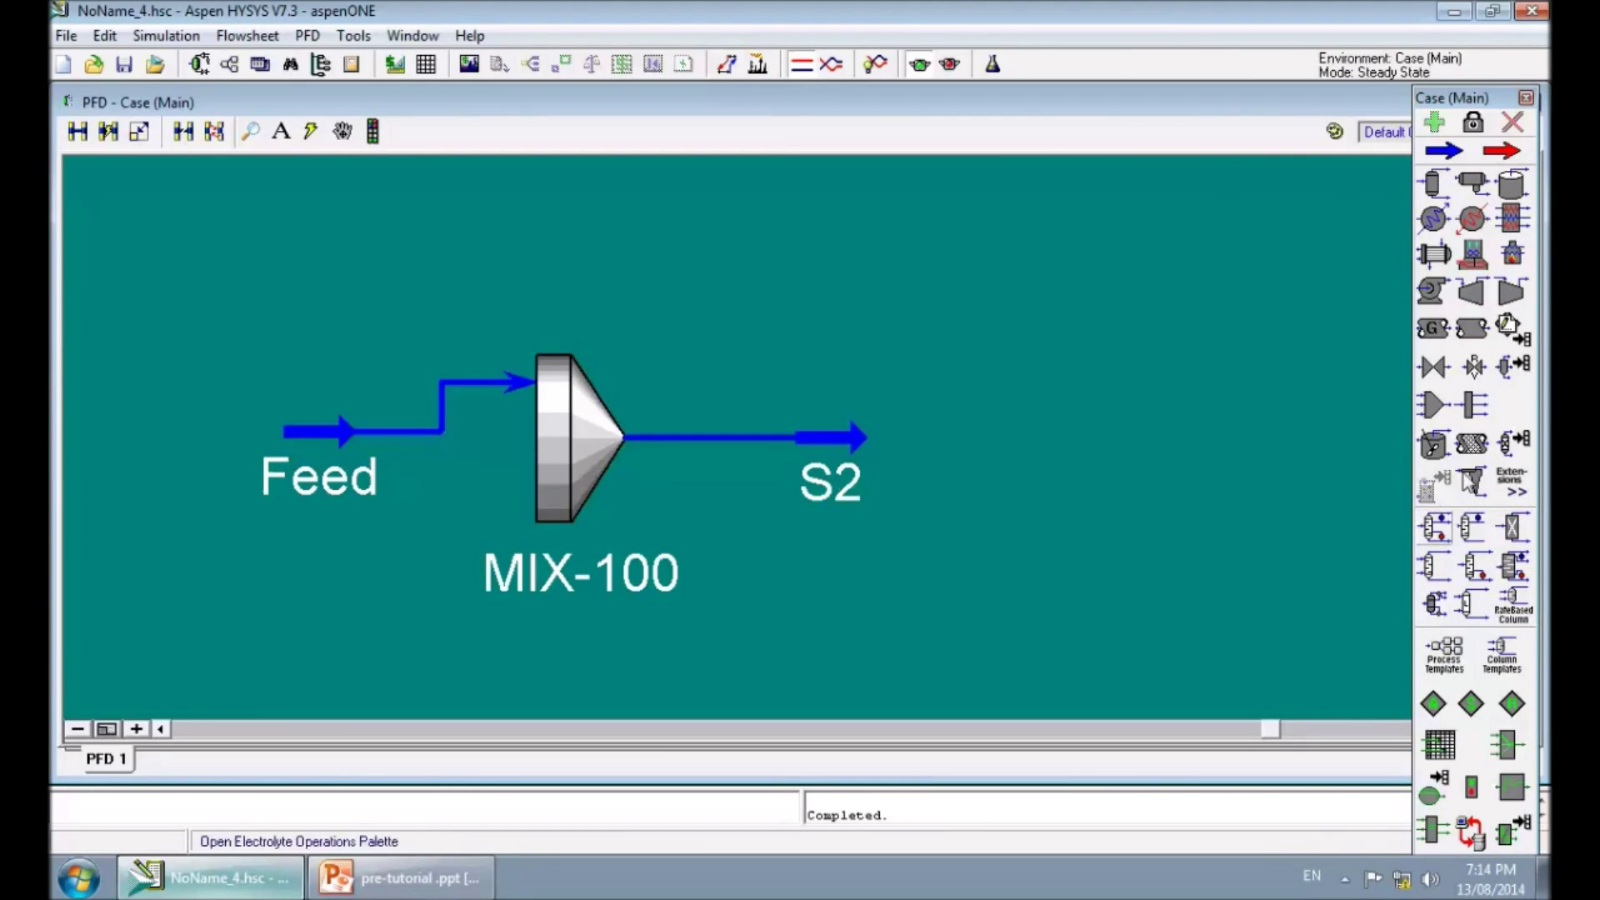
{"action": "left_click", "coordinate": [1512, 450]}
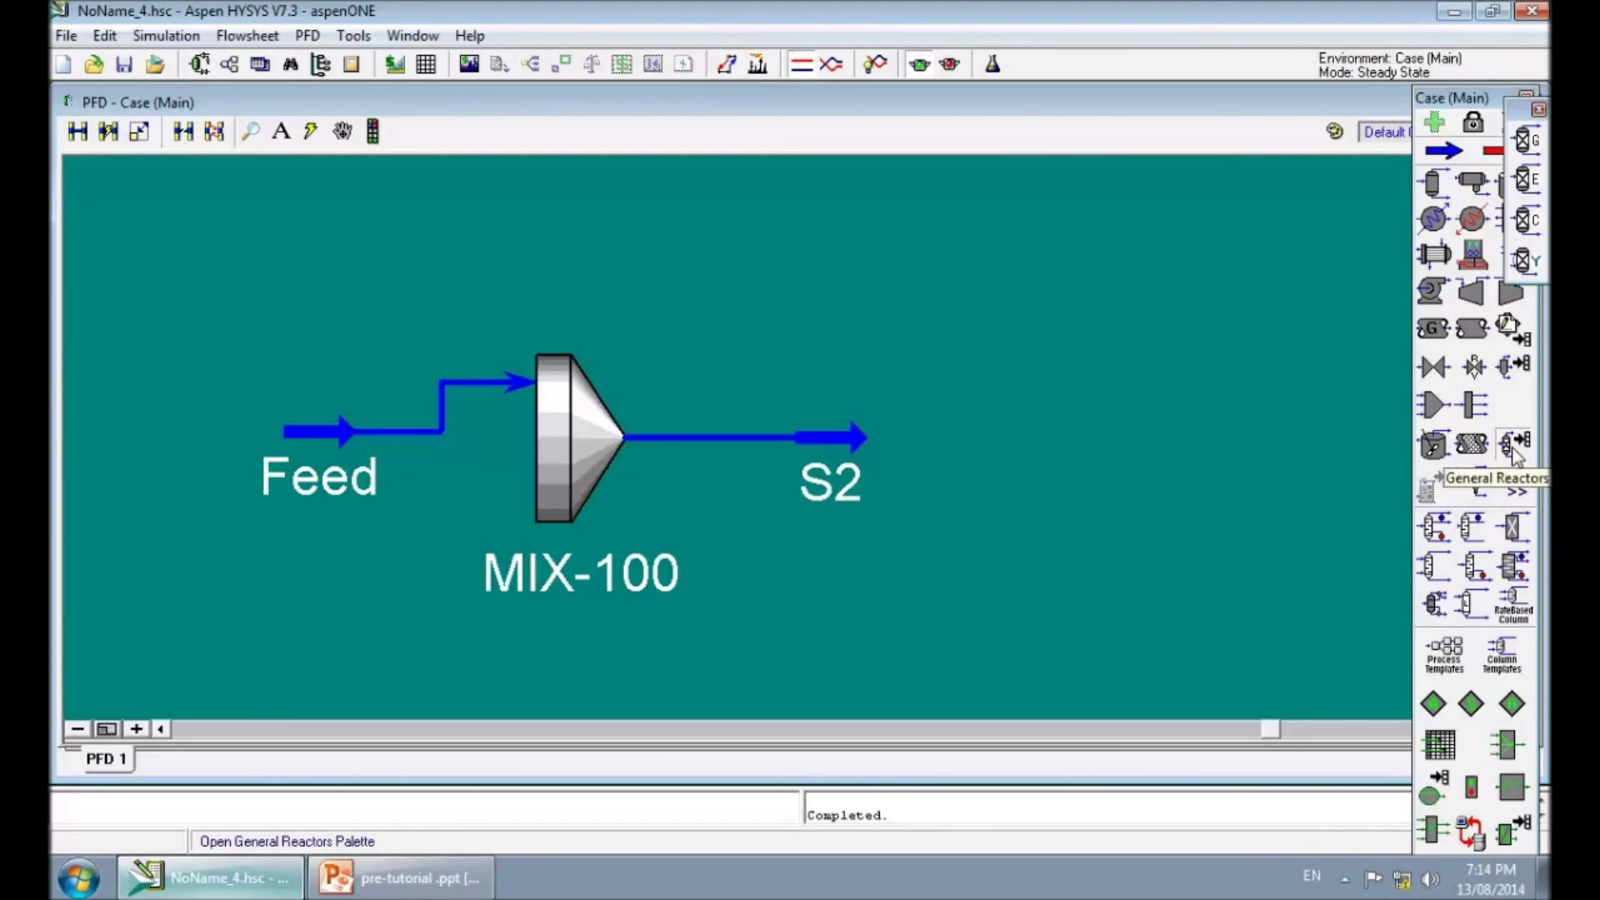
{"action": "left_click_drag", "start_coordinate": [1523, 224], "coordinate": [1021, 626]}
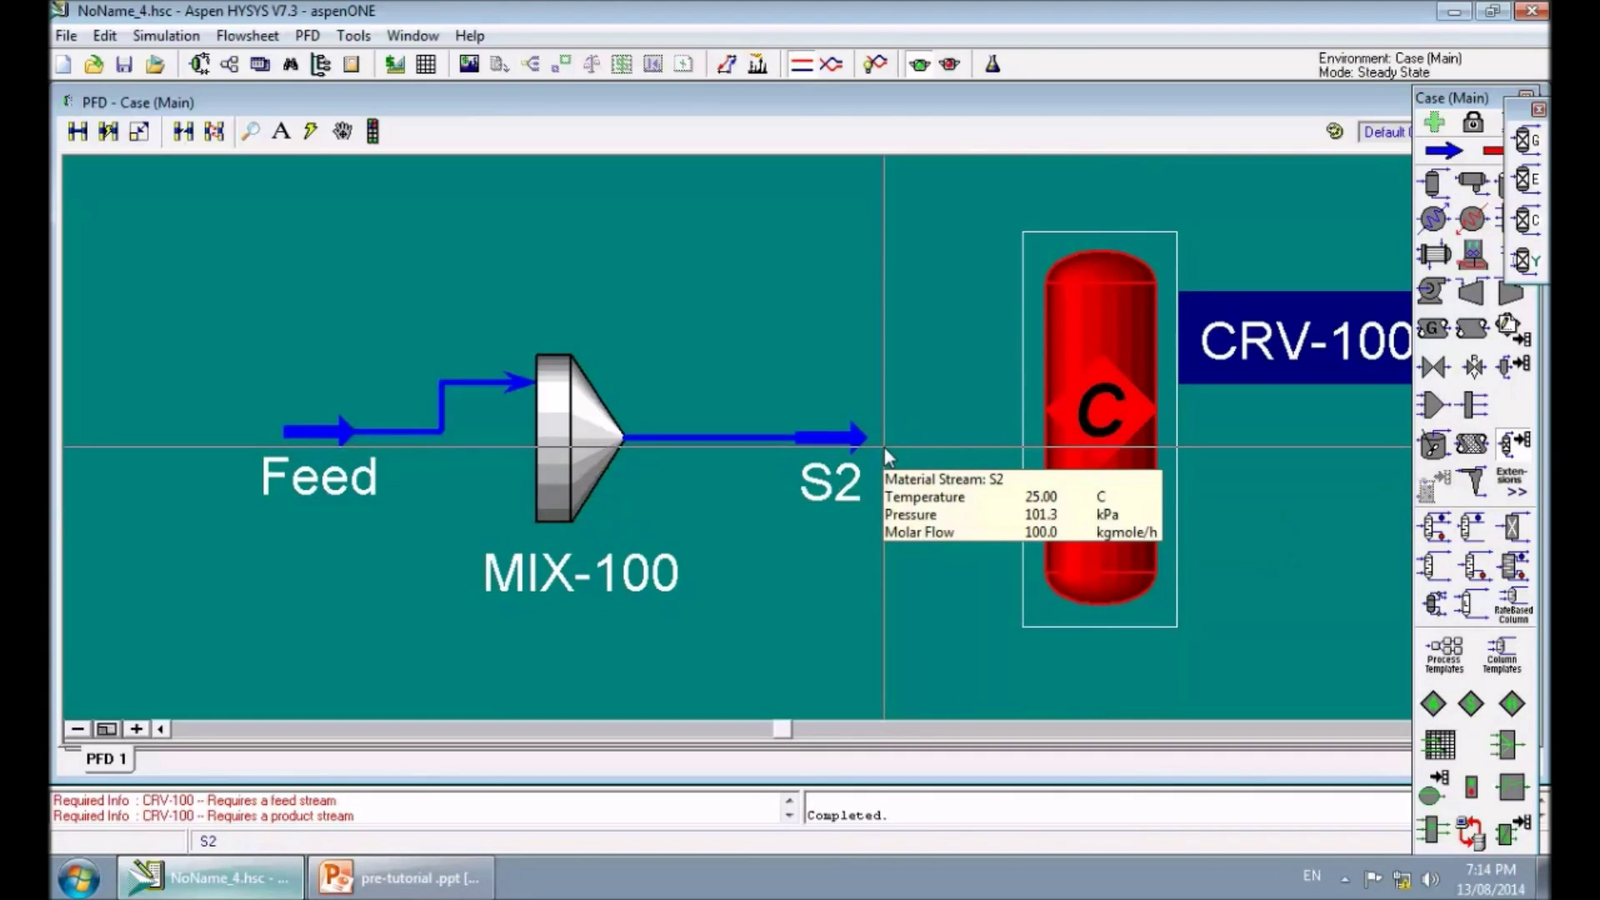
Step: Connect stream S2 as the inlet of conversion reactor CRV-100 and attach energy stream Q1
{"action": "scroll", "coordinate": [885, 454], "scroll_direction": "down", "scroll_amount": 2}
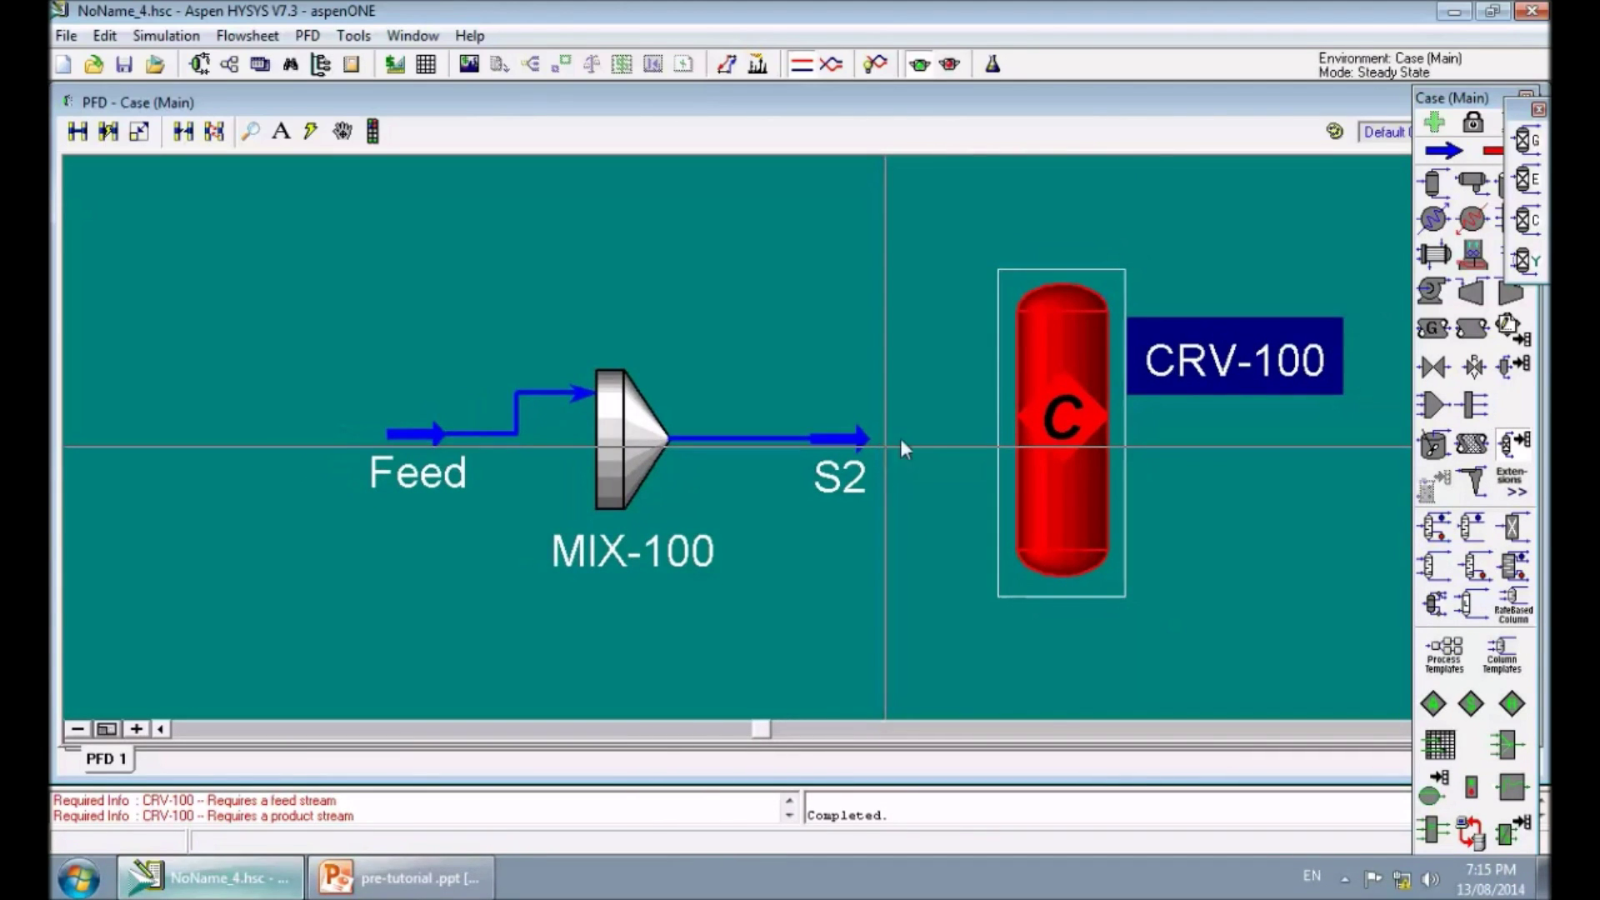
{"action": "double_click", "coordinate": [1067, 401]}
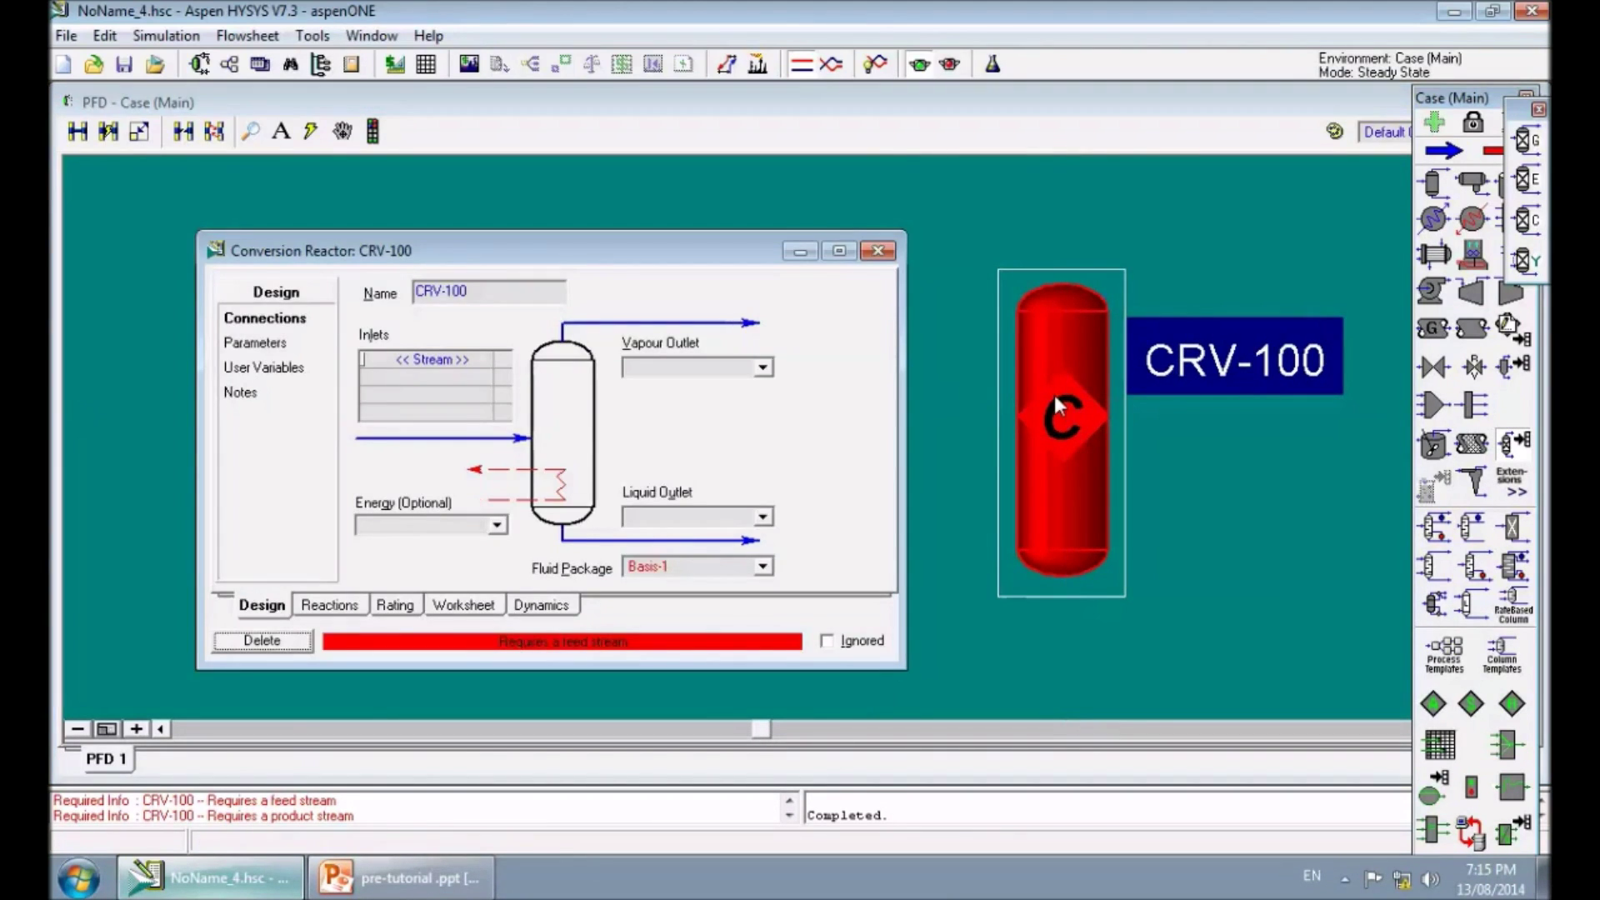
{"action": "left_click_drag", "start_coordinate": [358, 256], "coordinate": [737, 256]}
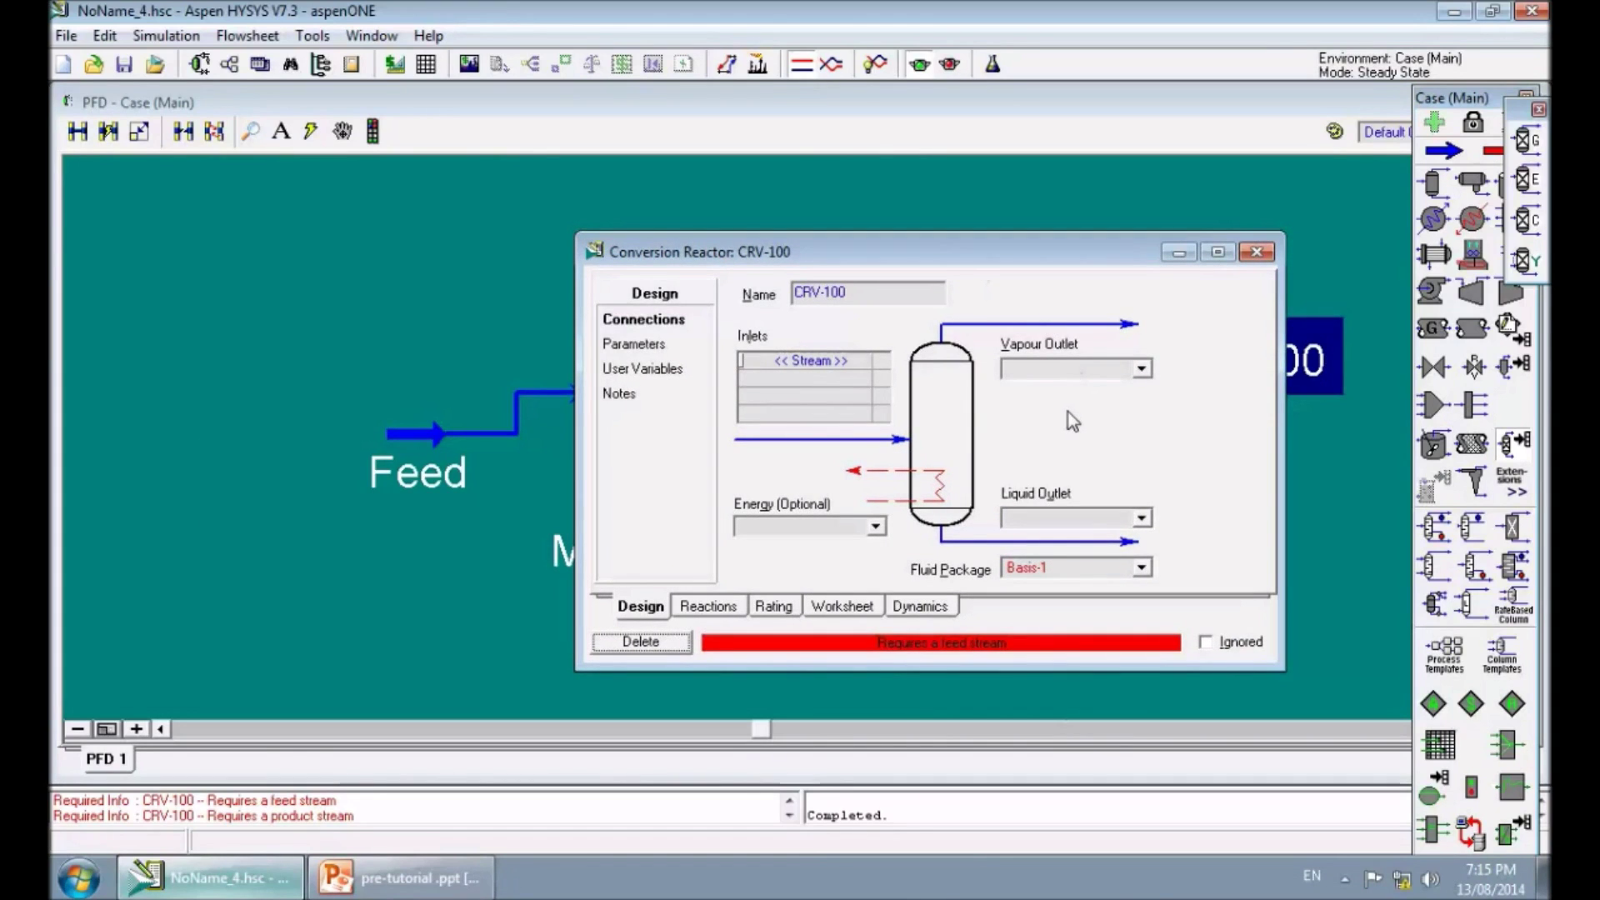
{"action": "left_click", "coordinate": [862, 358]}
{"action": "left_click", "coordinate": [863, 356]}
{"action": "left_click", "coordinate": [783, 378]}
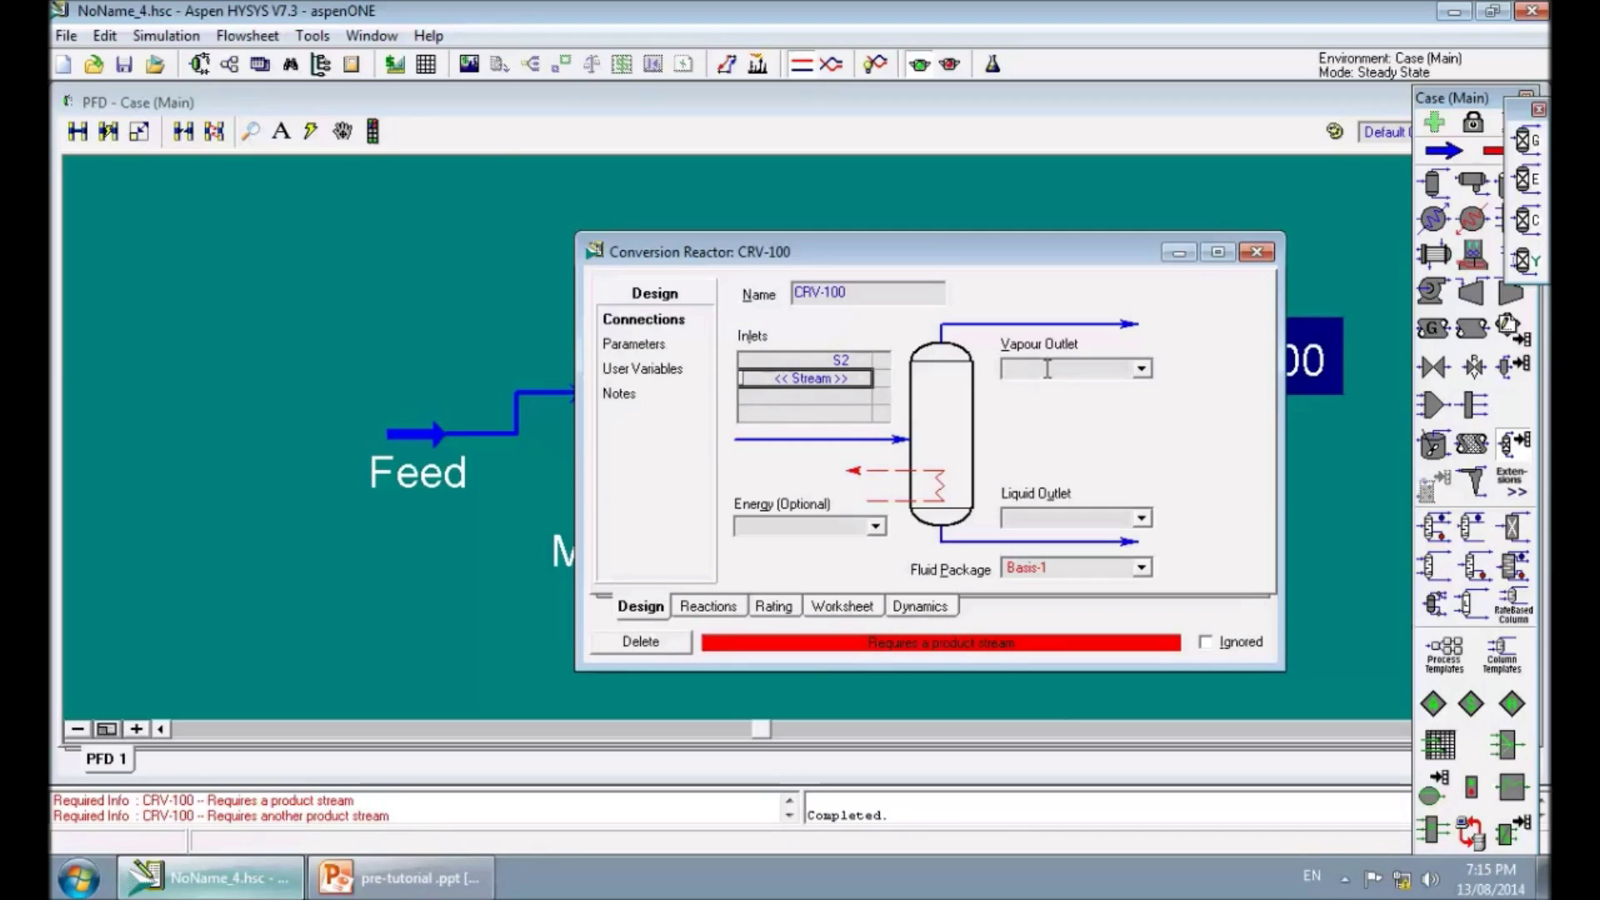
{"action": "left_click", "coordinate": [820, 526]}
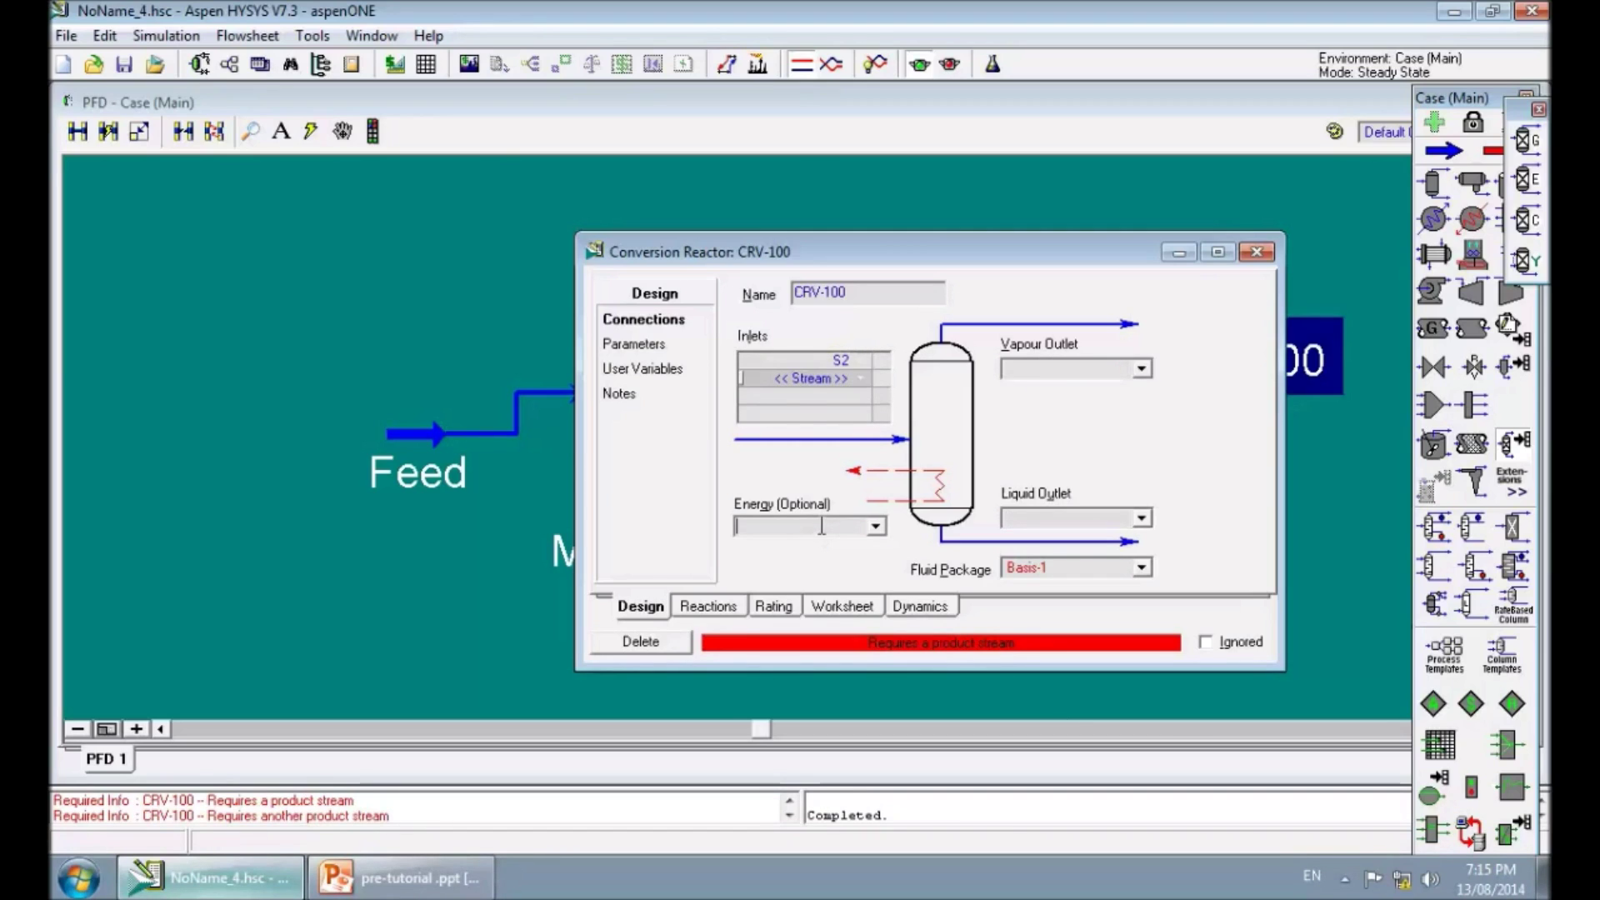
{"action": "key", "text": "Return"}
Step: Check the reactor product on the PowerPoint diagram and, in Aspen HYSYS, assign S3 as CRV-100's vapour outlet and L as its liquid outlet
{"action": "left_click", "coordinate": [422, 872]}
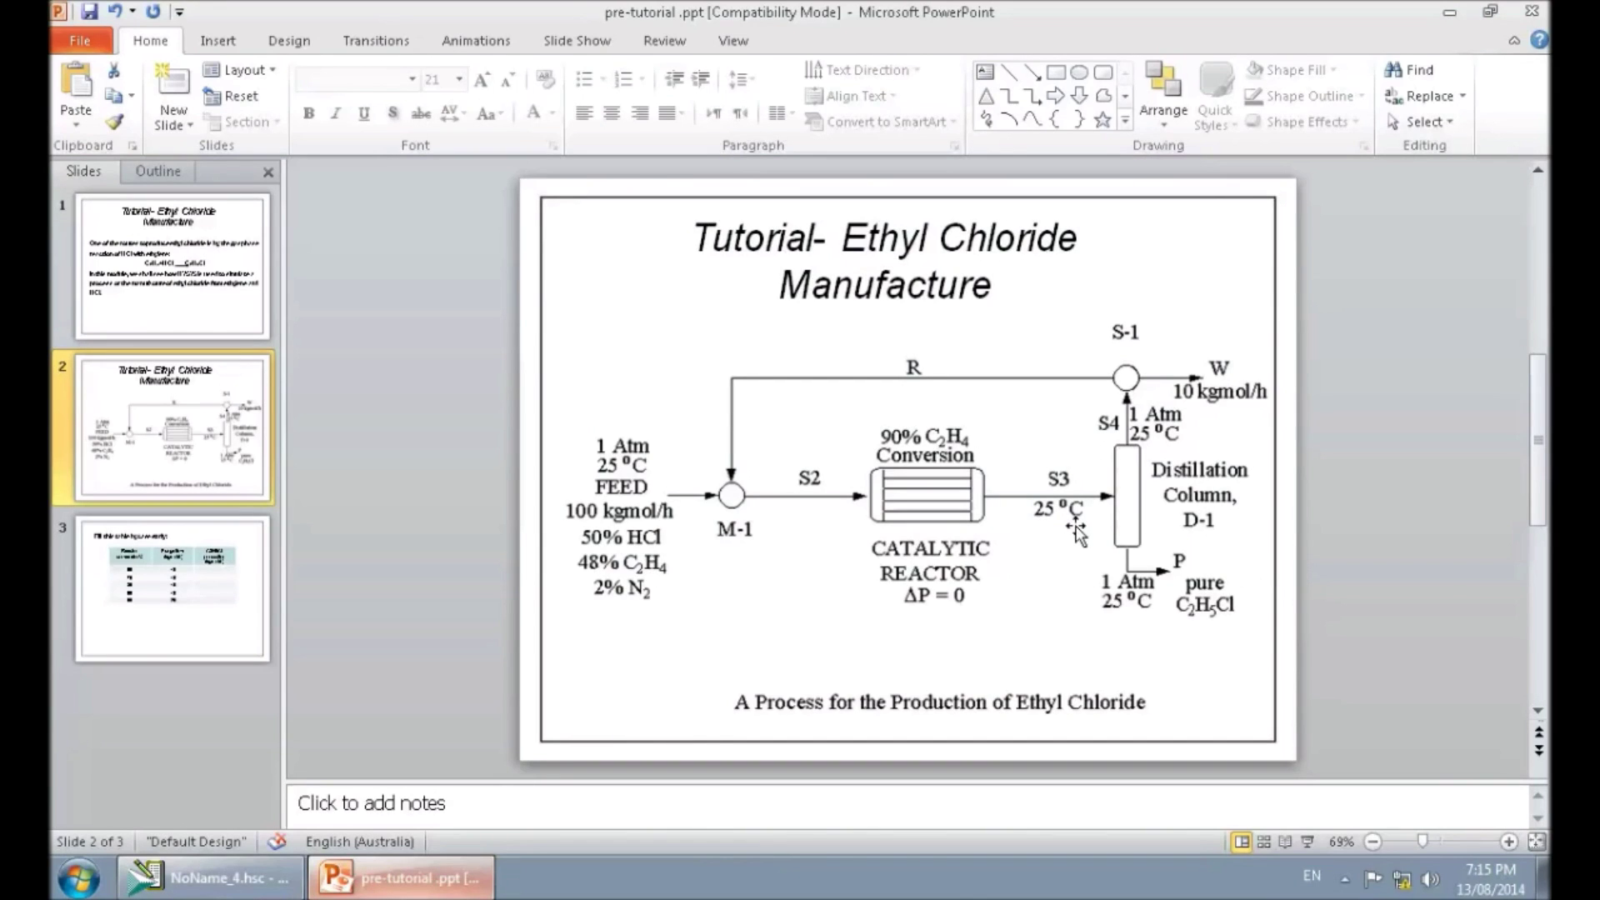
{"action": "left_click", "coordinate": [232, 890]}
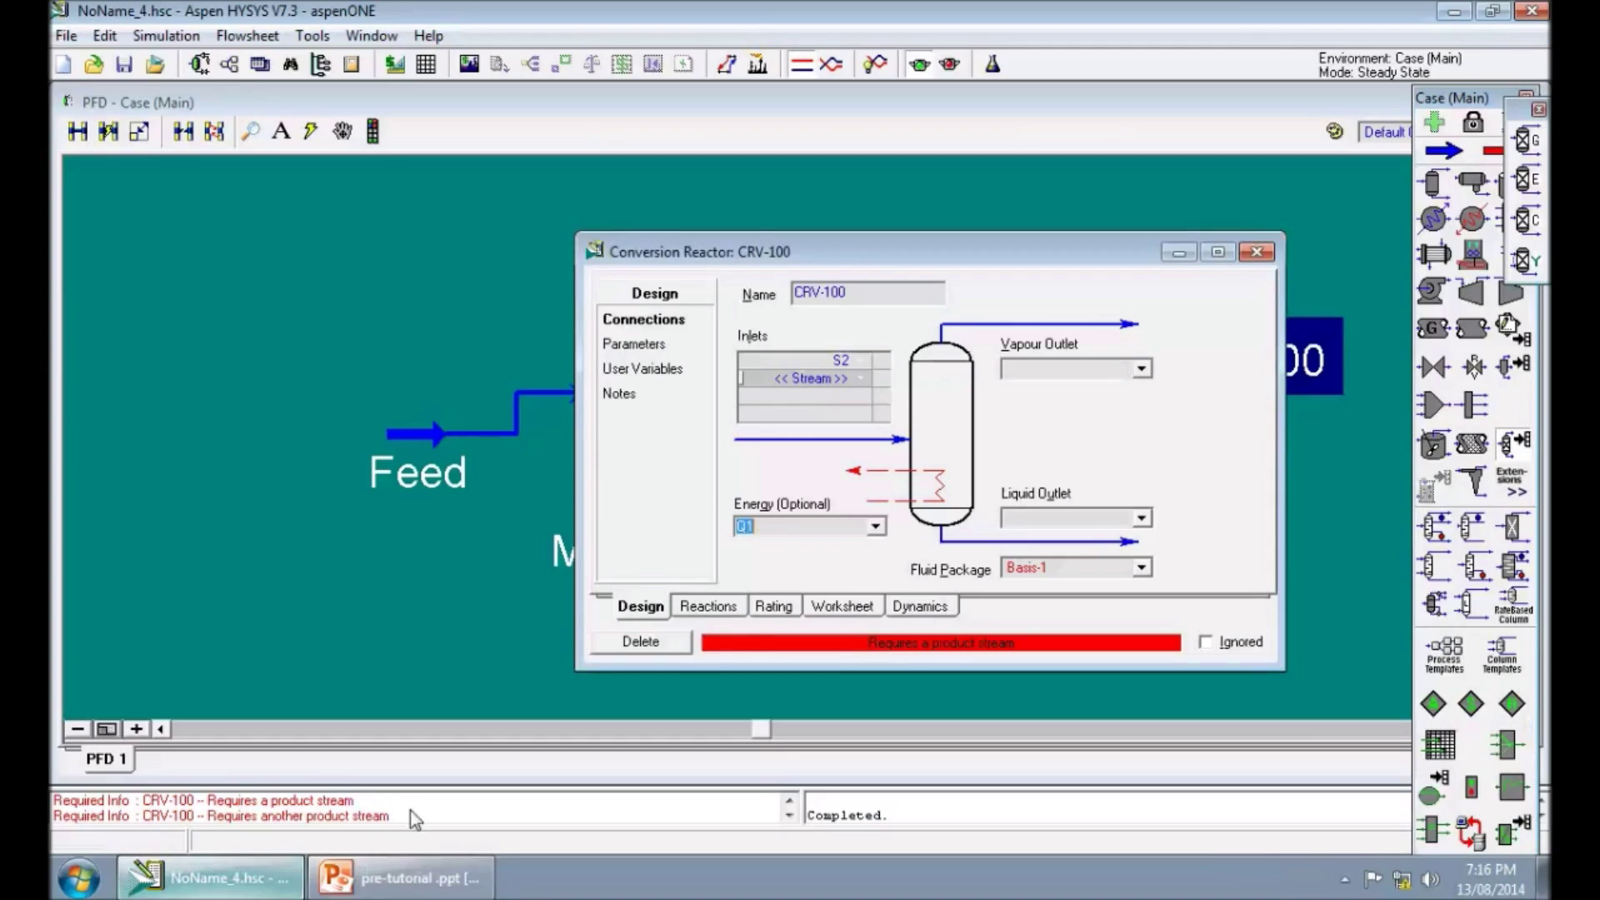
{"action": "left_click", "coordinate": [1058, 367]}
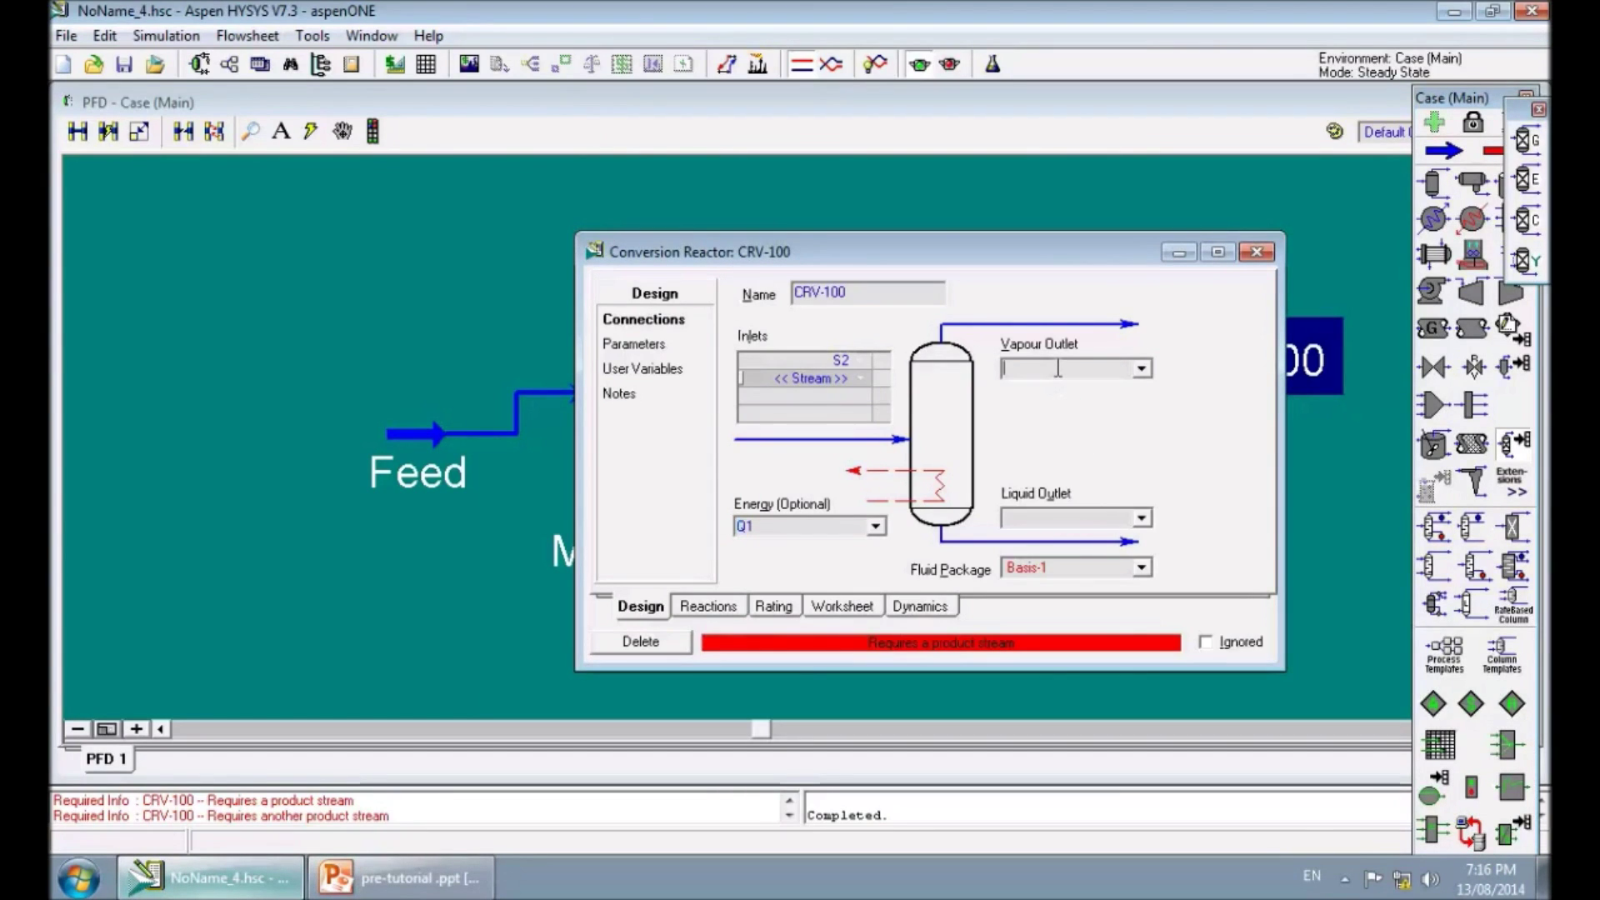
{"action": "type", "text": "S3"}
{"action": "key", "text": "Return"}
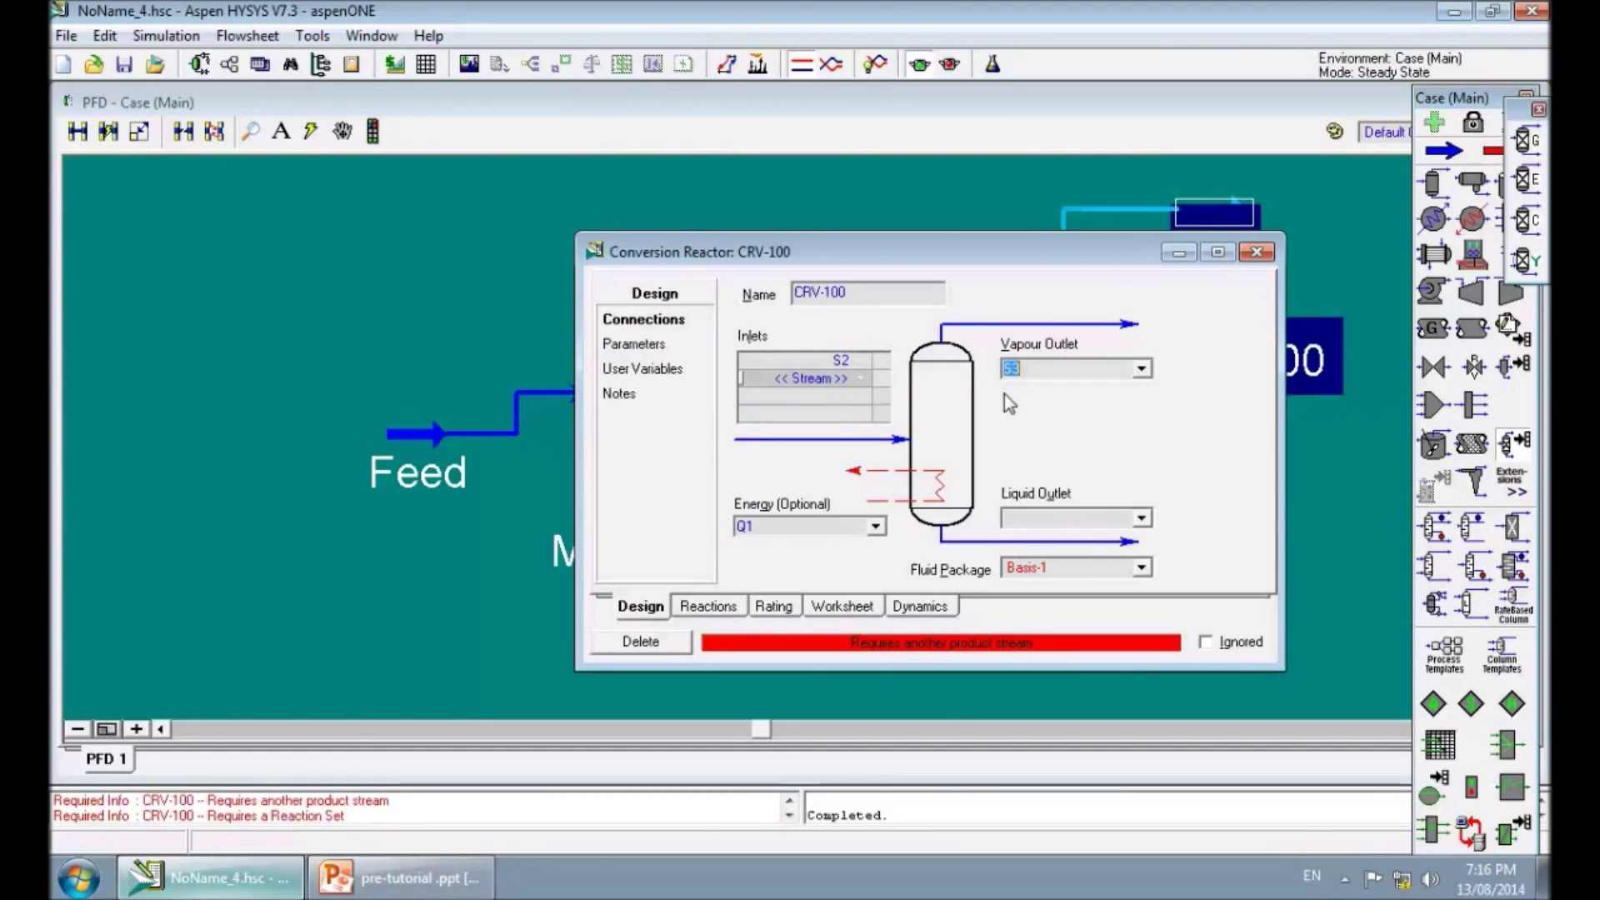
{"action": "left_click", "coordinate": [1059, 518]}
{"action": "key", "text": "Return"}
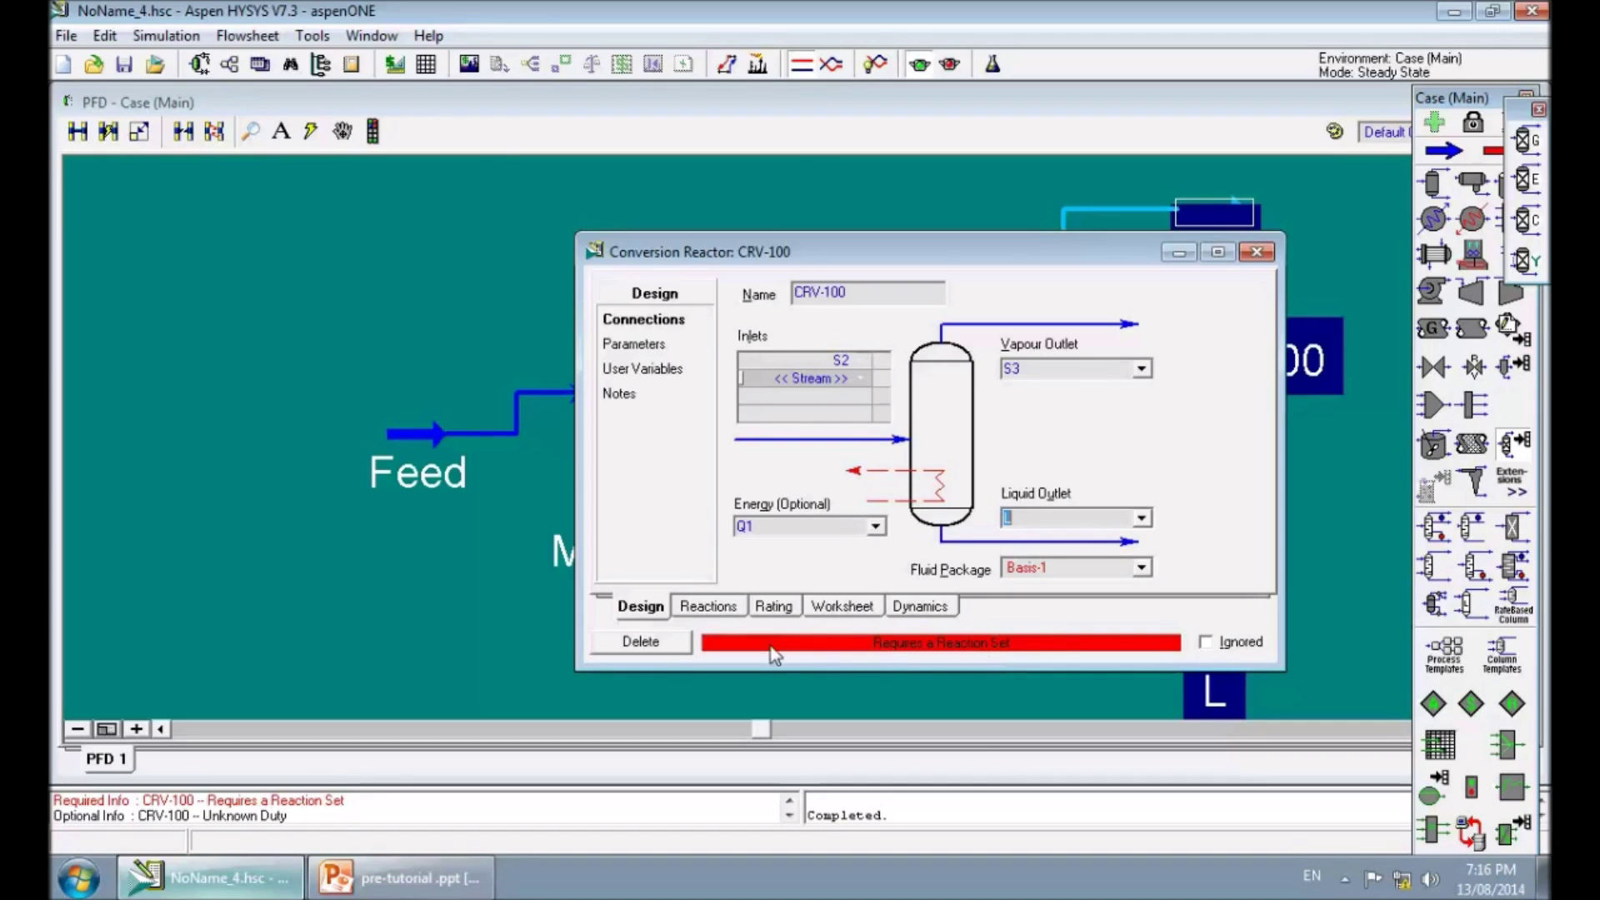
Step: Assign Global Rxn Set as the reaction set of CRV-100, and return to the reactor's connections
{"action": "left_click", "coordinate": [704, 608]}
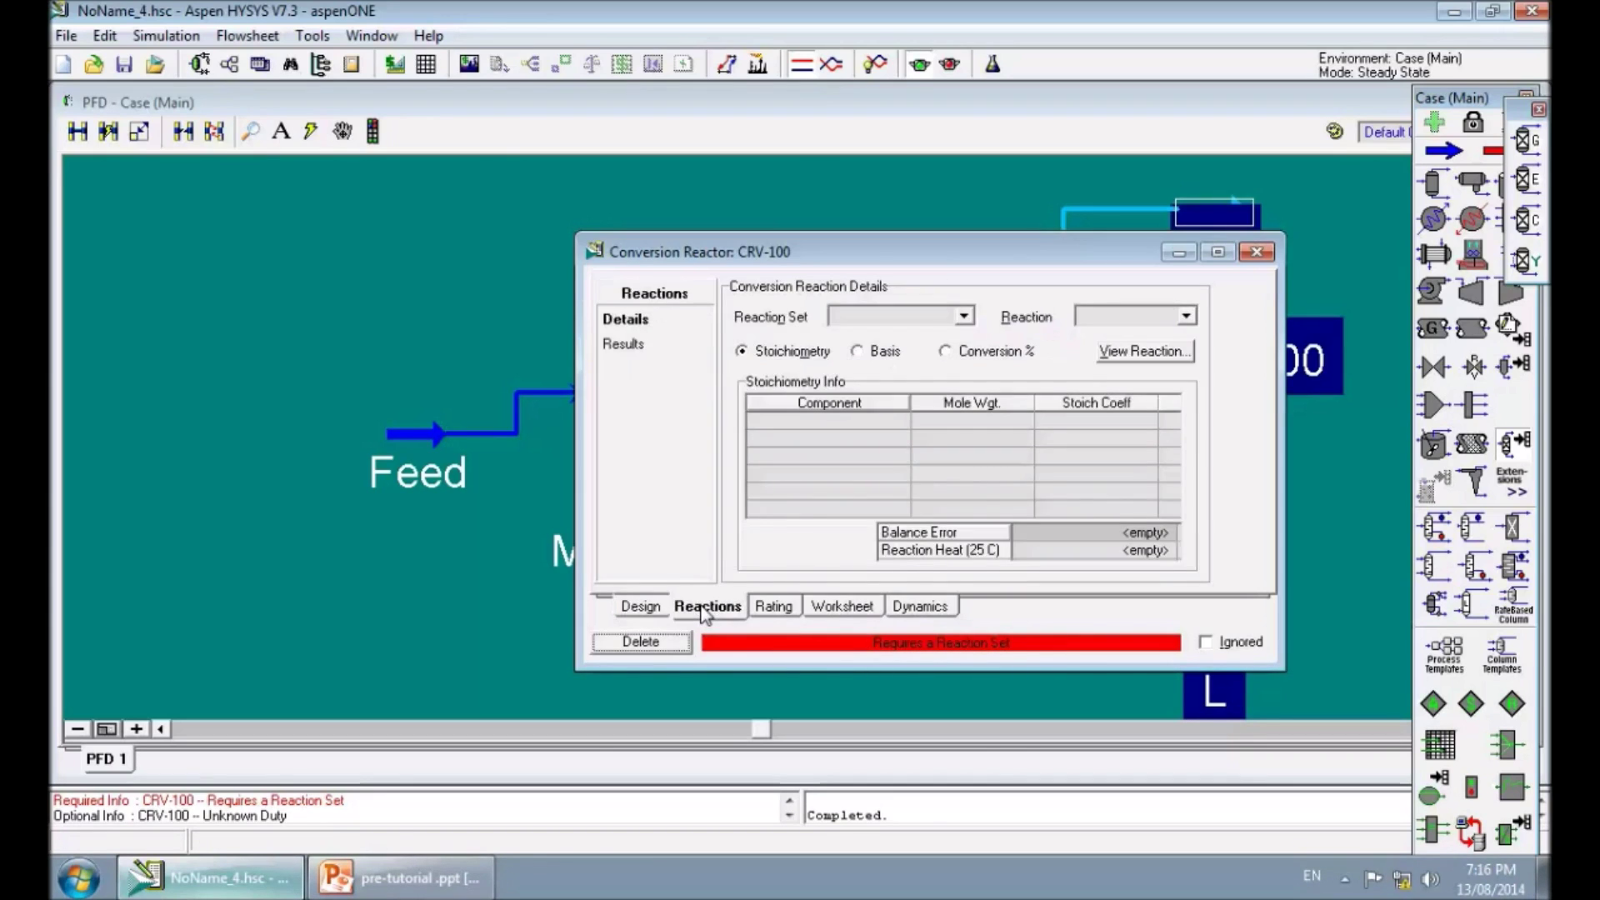
{"action": "left_click", "coordinate": [963, 317]}
{"action": "left_click", "coordinate": [924, 334]}
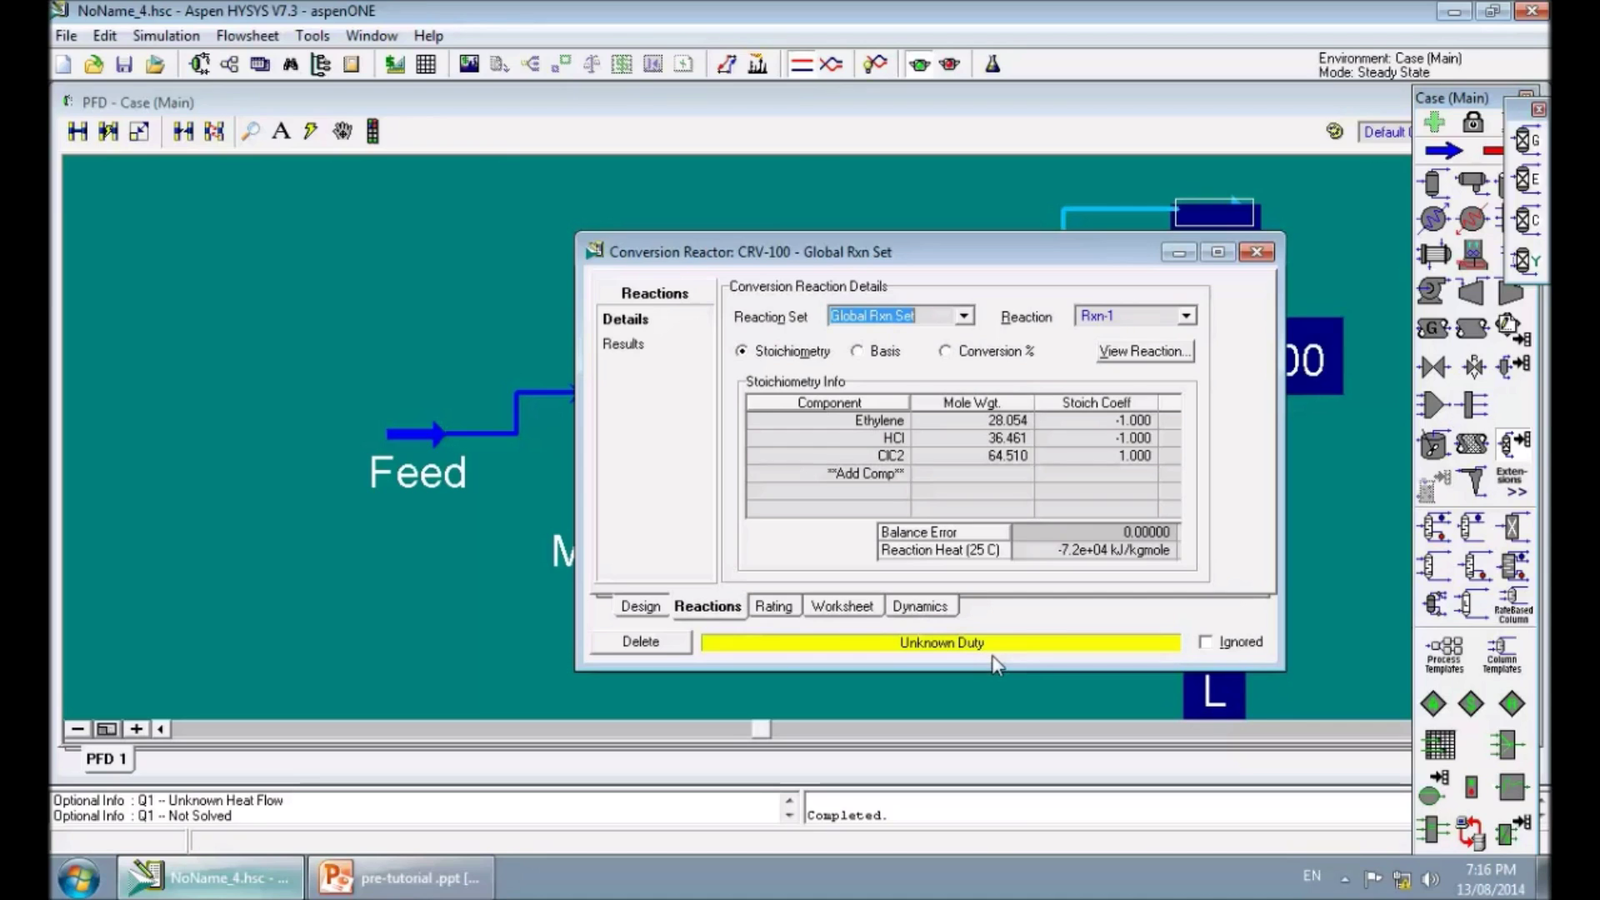
{"action": "left_click", "coordinate": [640, 607]}
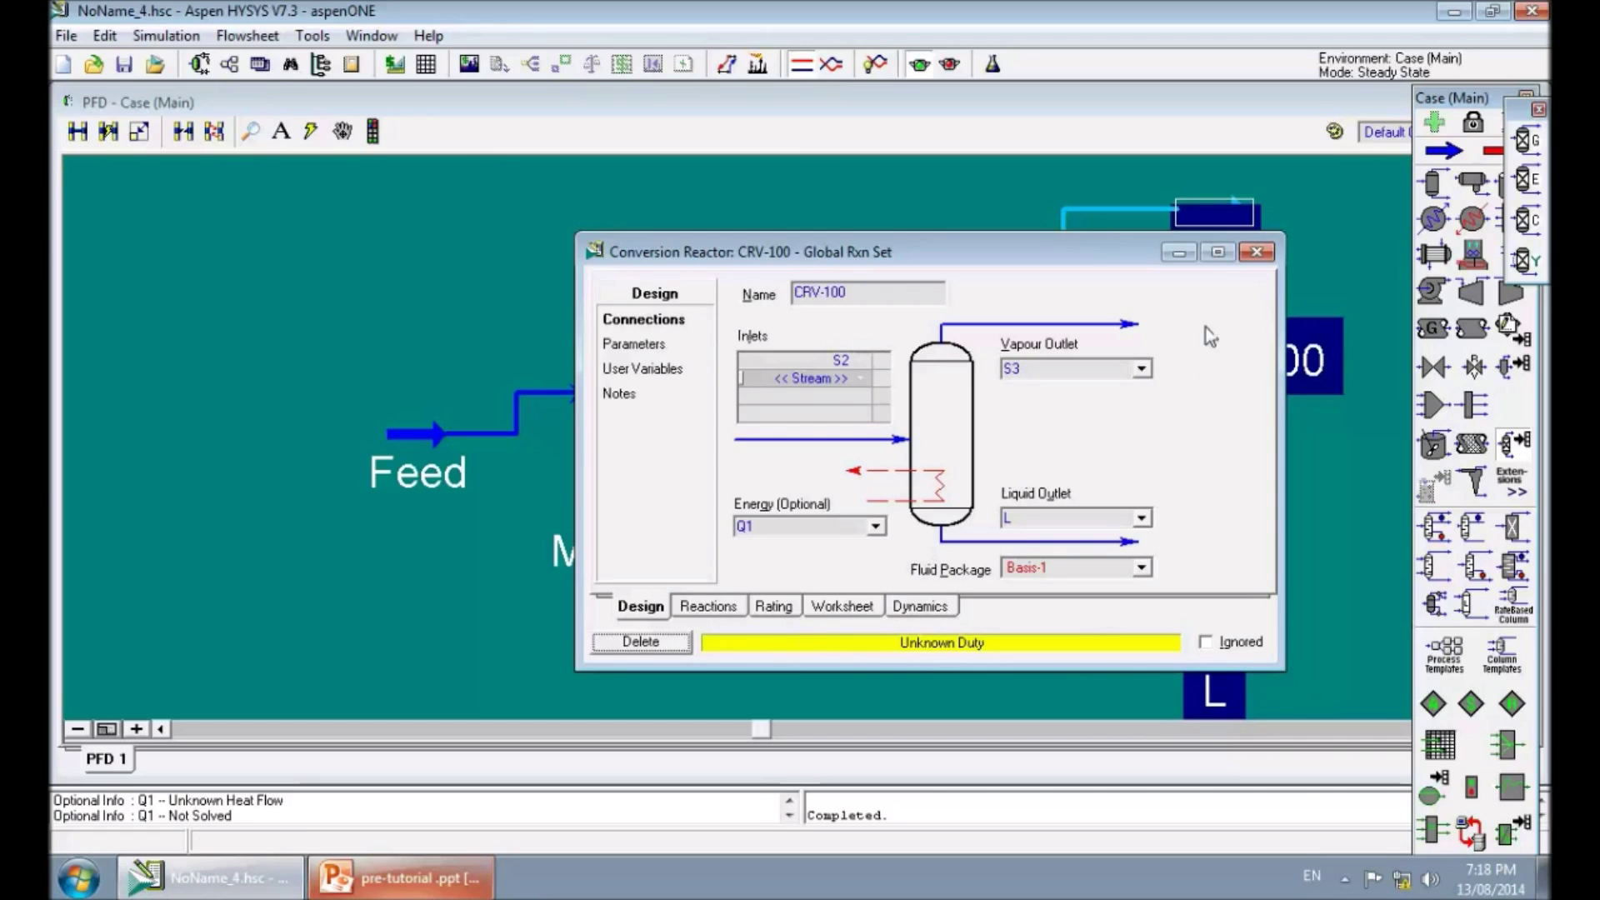
Step: Check S3's temperature on the PowerPoint diagram and set it to 25 °C in CRV-100's worksheet in Aspen HYSYS
{"action": "left_click", "coordinate": [820, 606]}
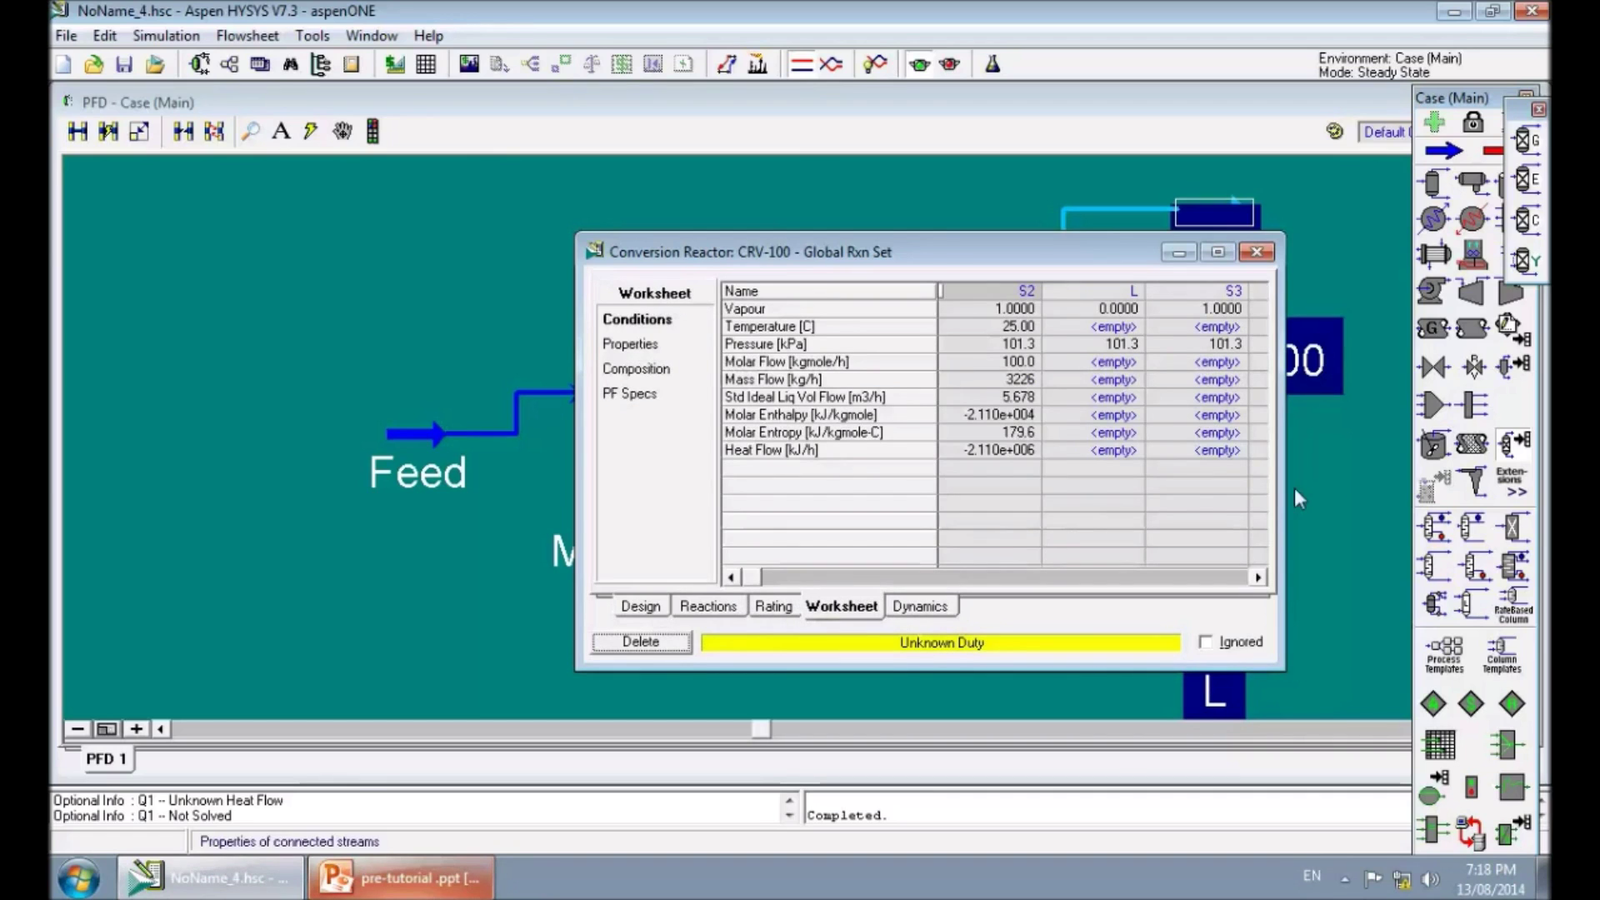
{"action": "left_click_drag", "start_coordinate": [1284, 483], "coordinate": [1357, 478]}
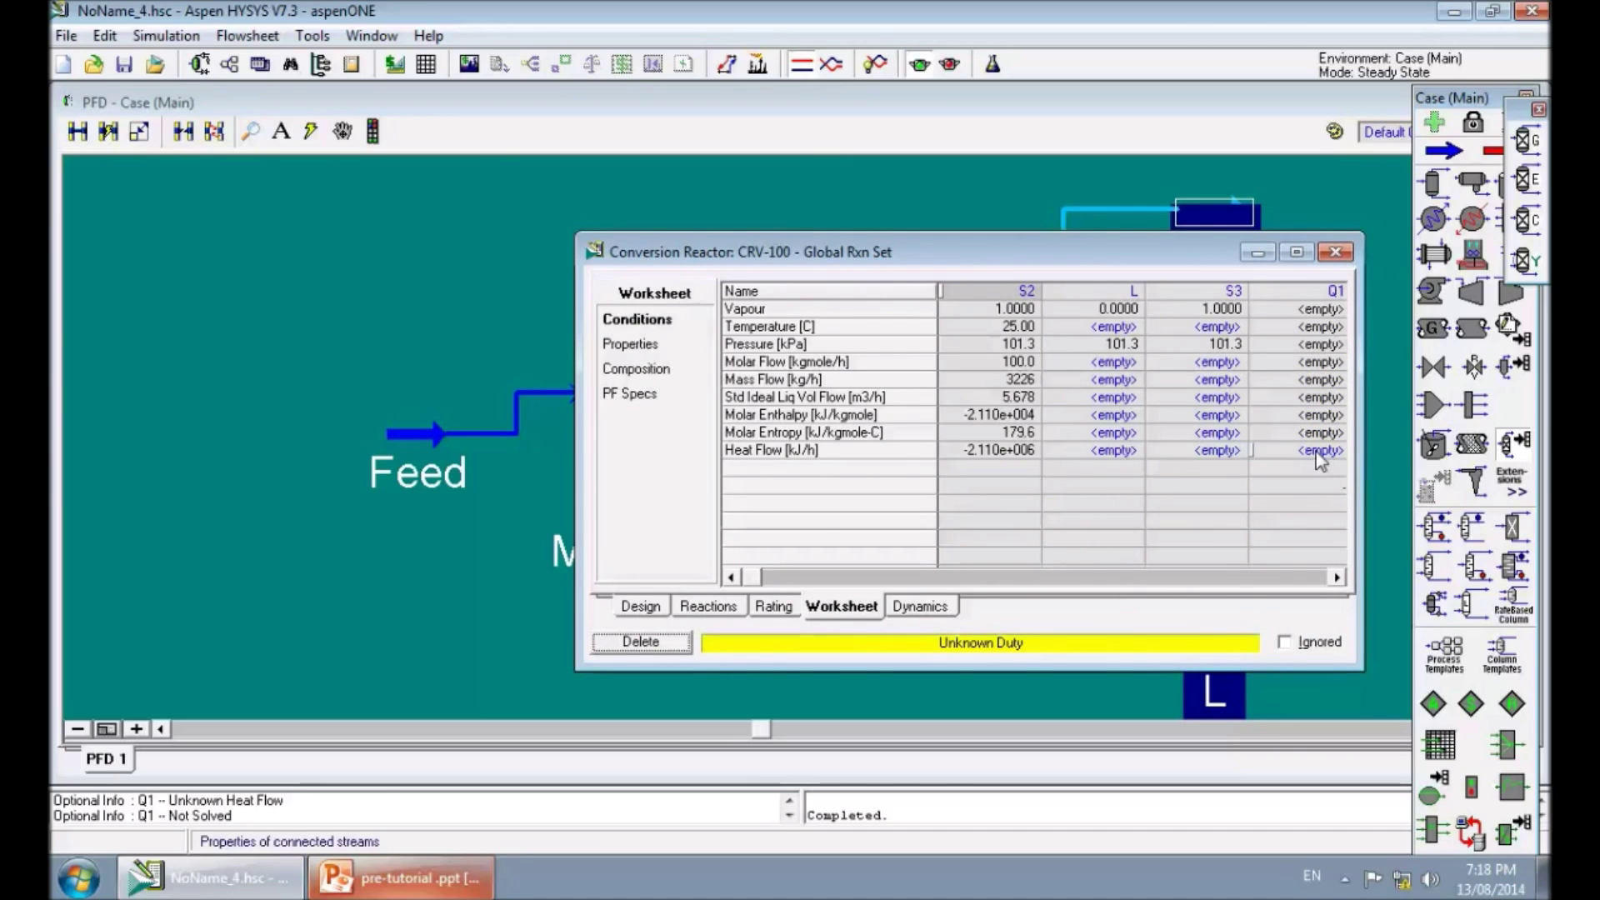
{"action": "left_click_drag", "start_coordinate": [1357, 458], "coordinate": [1379, 458]}
{"action": "left_click", "coordinate": [1343, 453]}
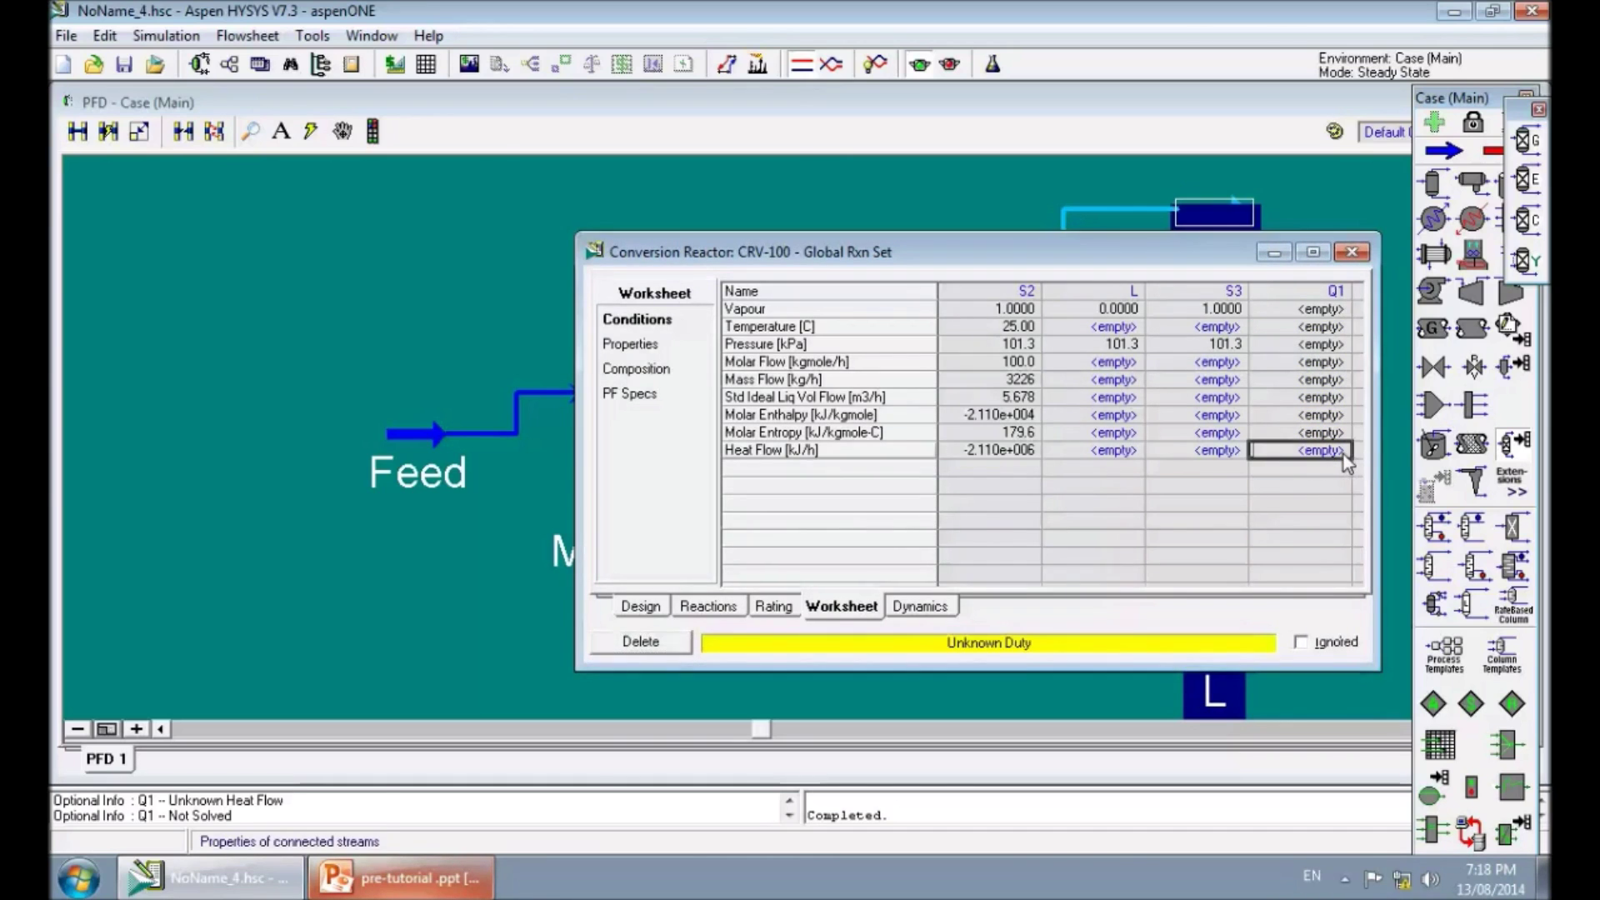
{"action": "left_click", "coordinate": [1210, 329]}
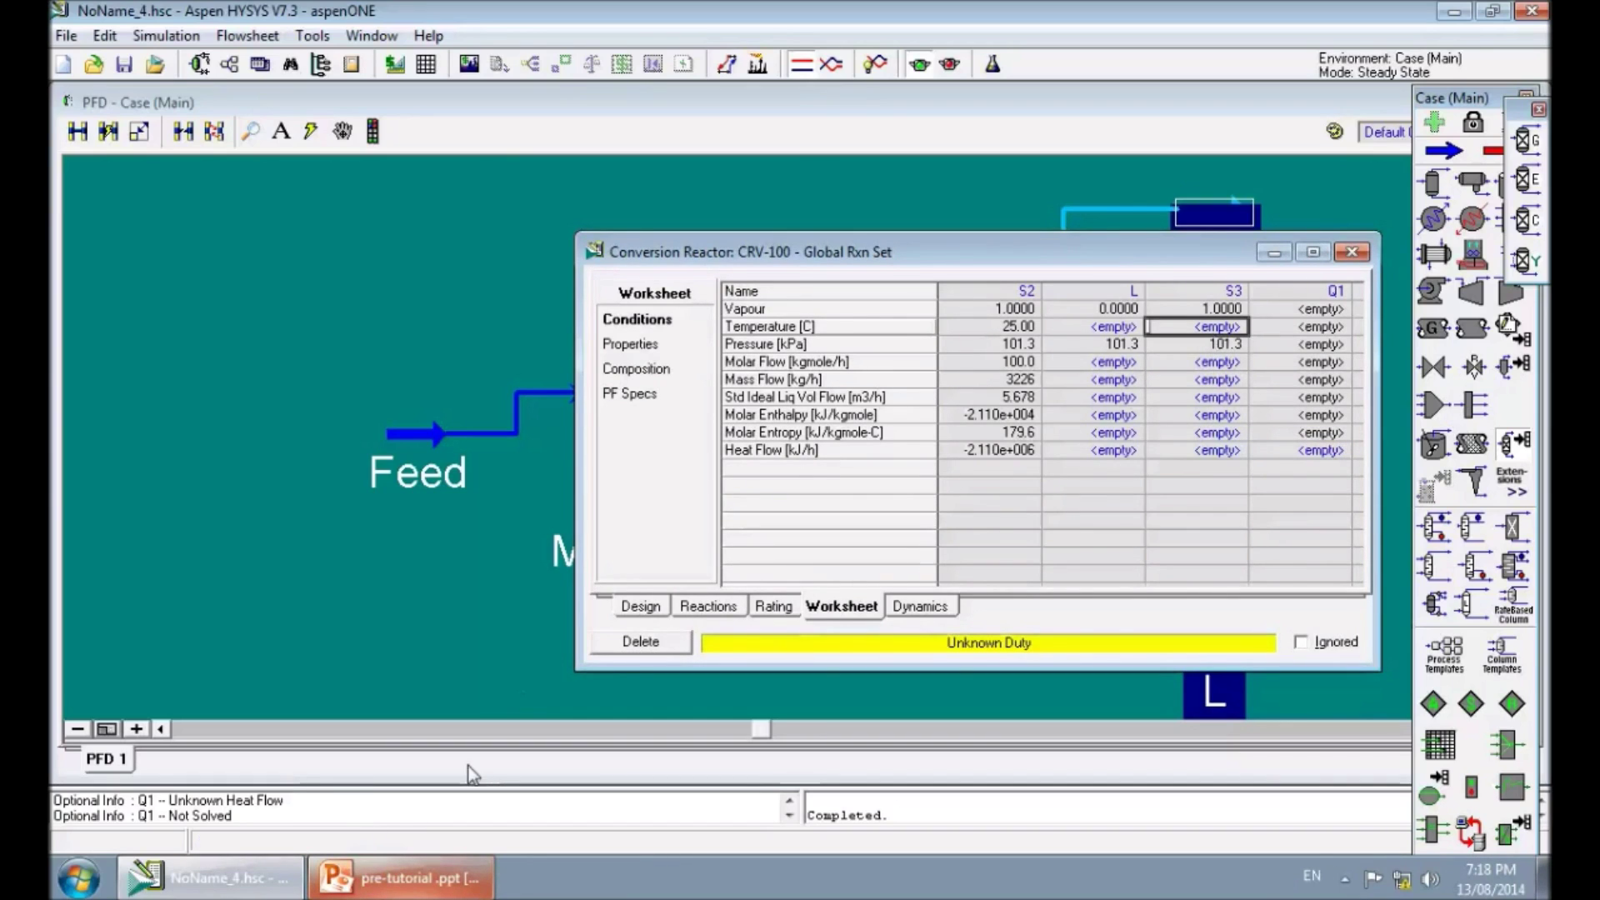
{"action": "left_click", "coordinate": [346, 880]}
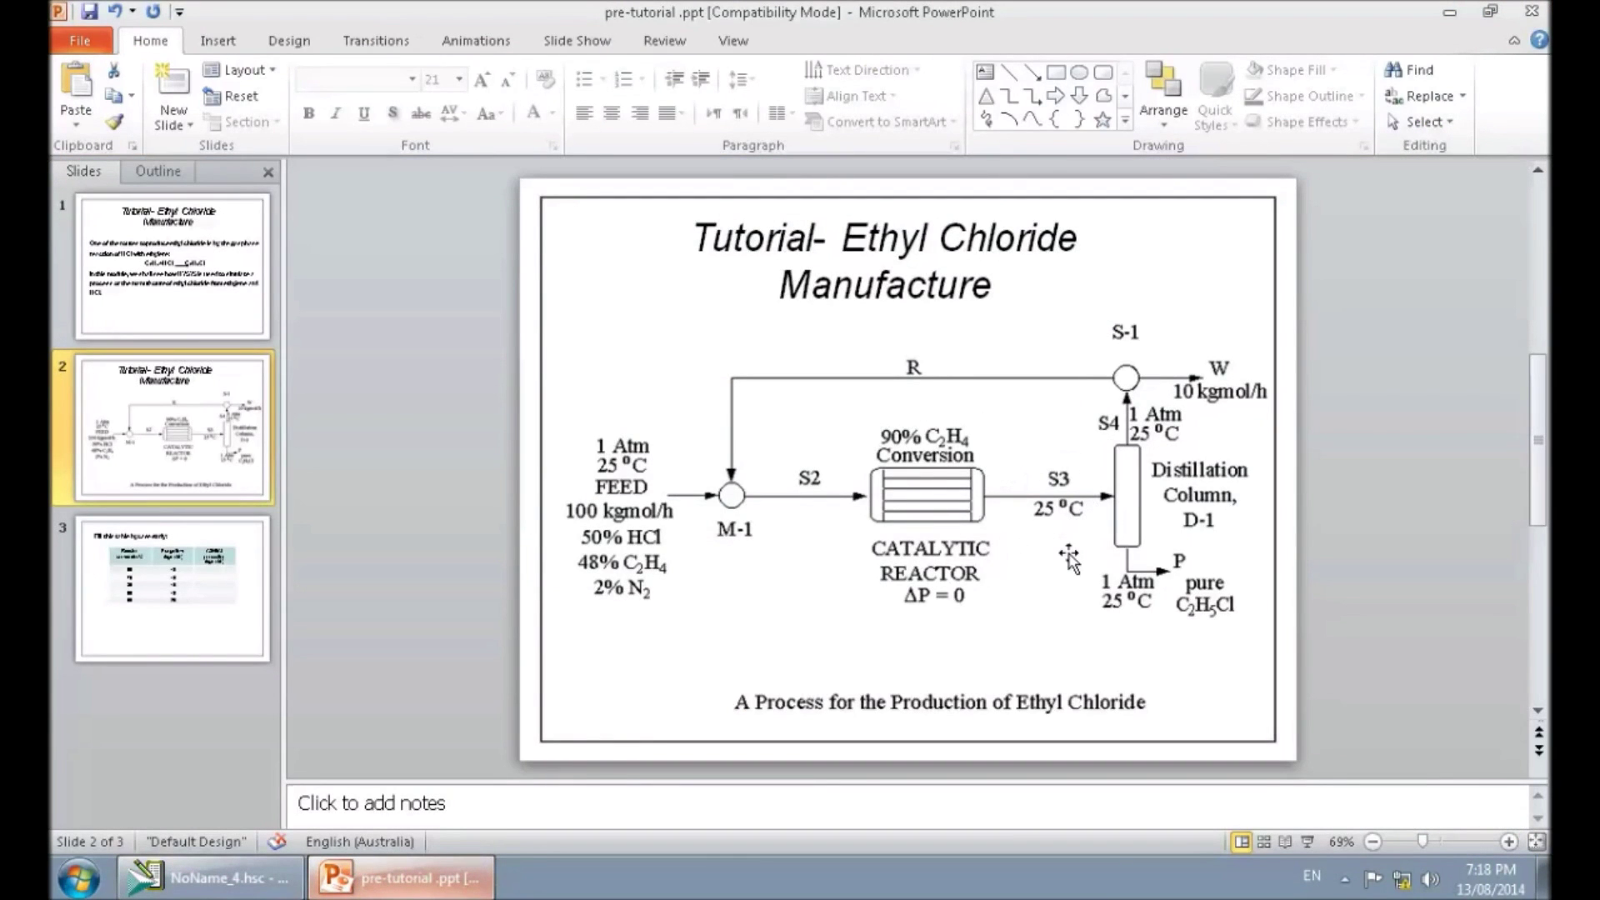
{"action": "left_click", "coordinate": [221, 892]}
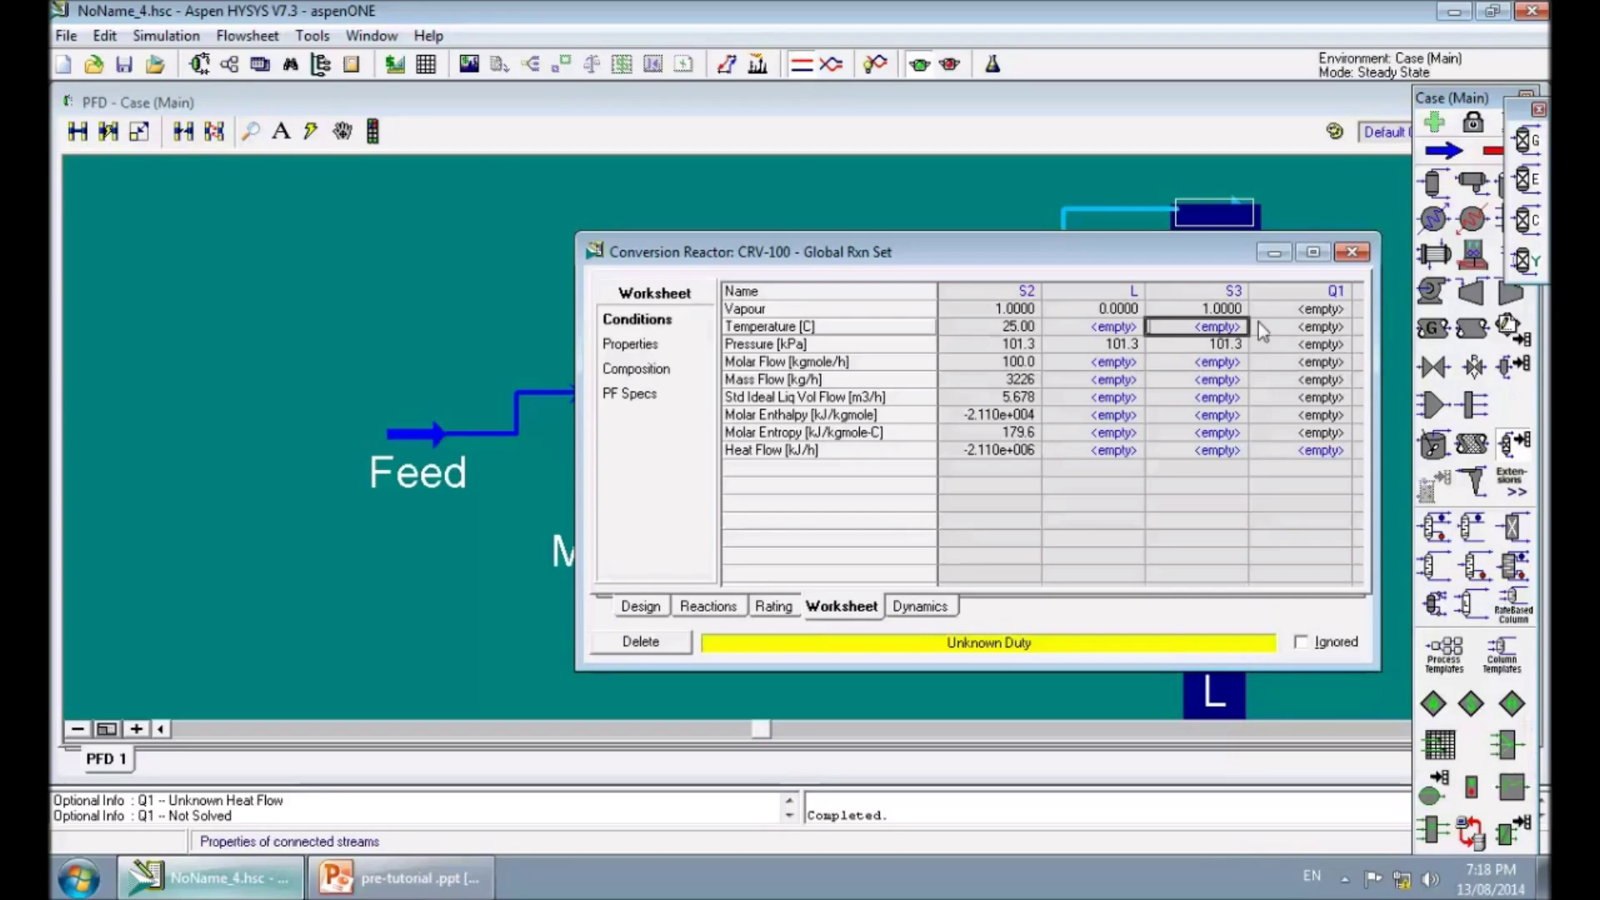
{"action": "type", "text": "25"}
{"action": "key", "text": "Return"}
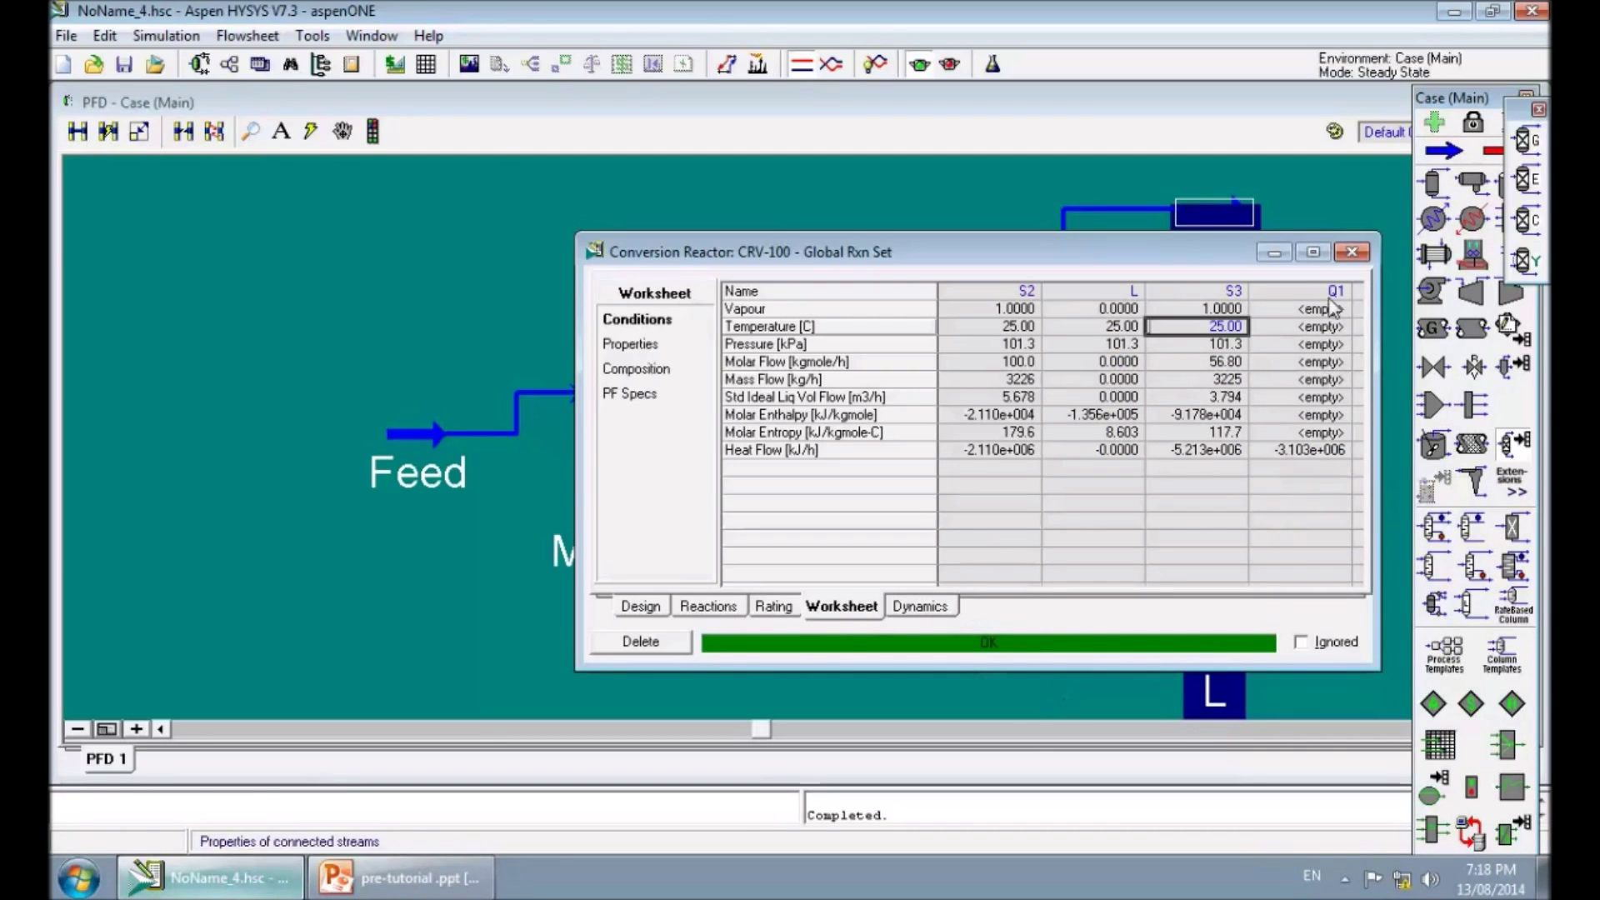
Step: Examine the molar flows and compositions of S2, L and S3 in CRV-100's worksheet, and close the reactor's properties
{"action": "left_click_drag", "start_coordinate": [1094, 277], "coordinate": [1088, 279]}
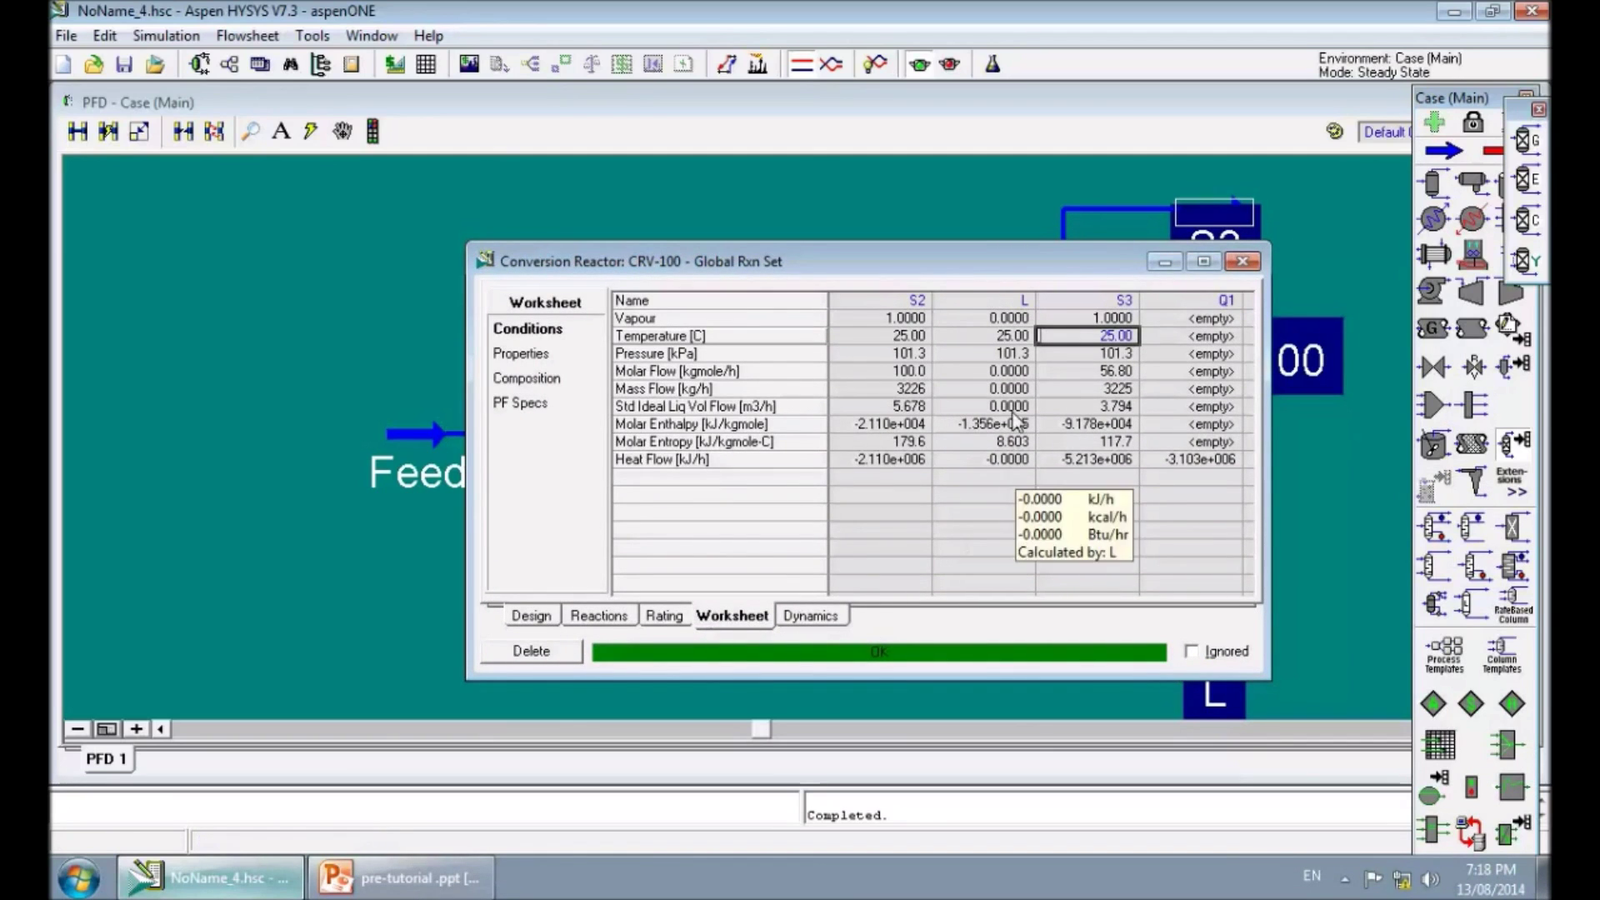
{"action": "left_click", "coordinate": [898, 376]}
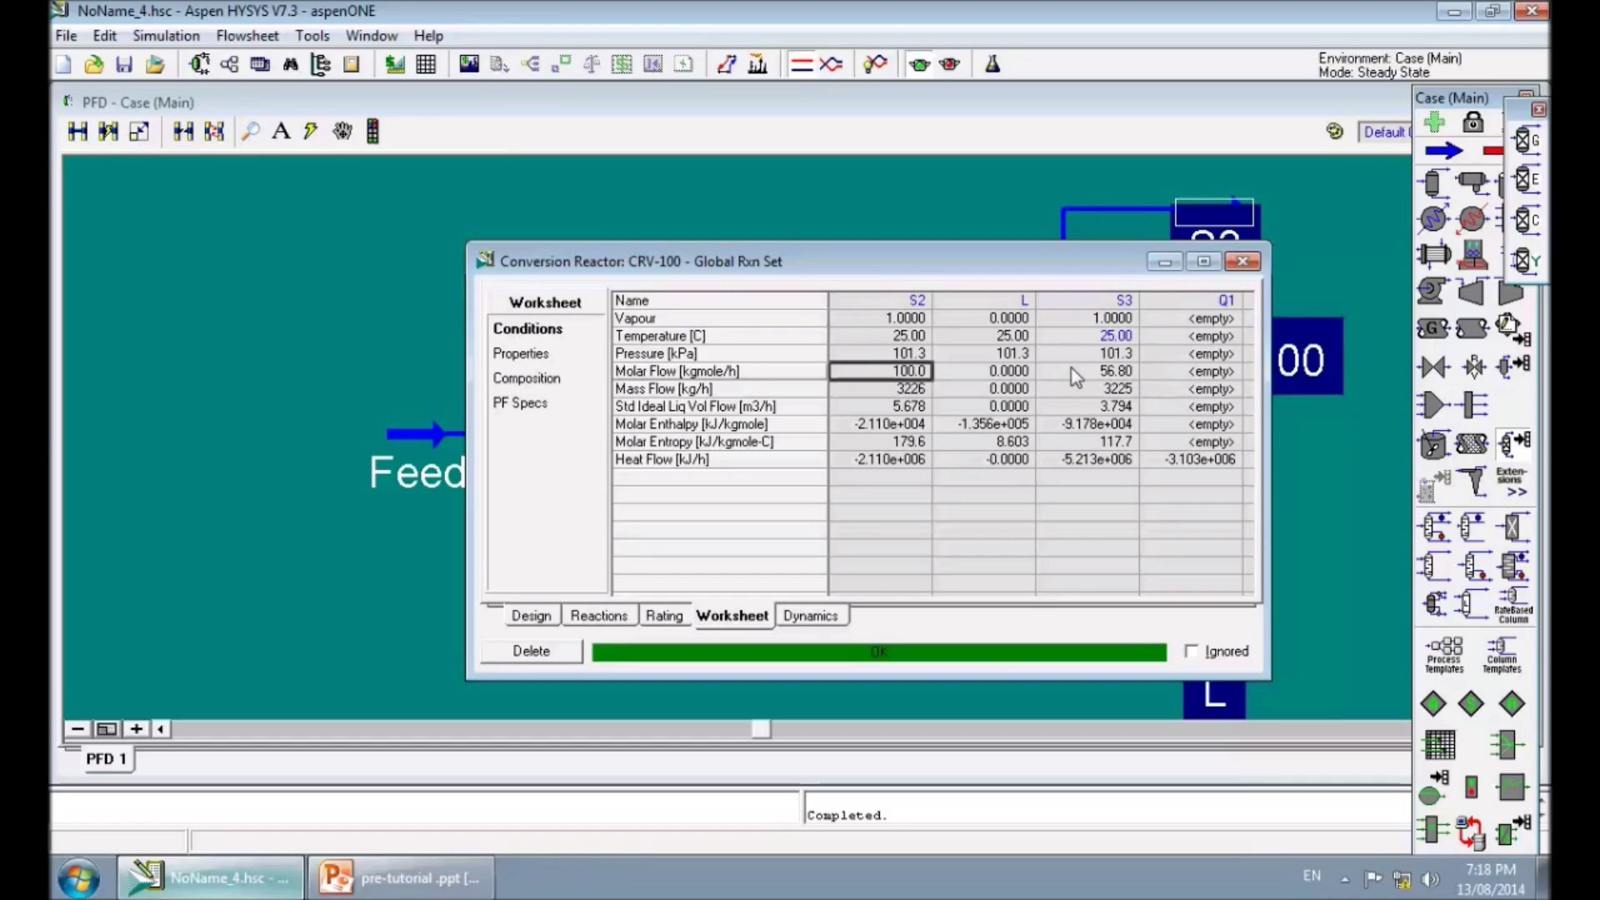
{"action": "mouse_move", "coordinate": [1110, 385]}
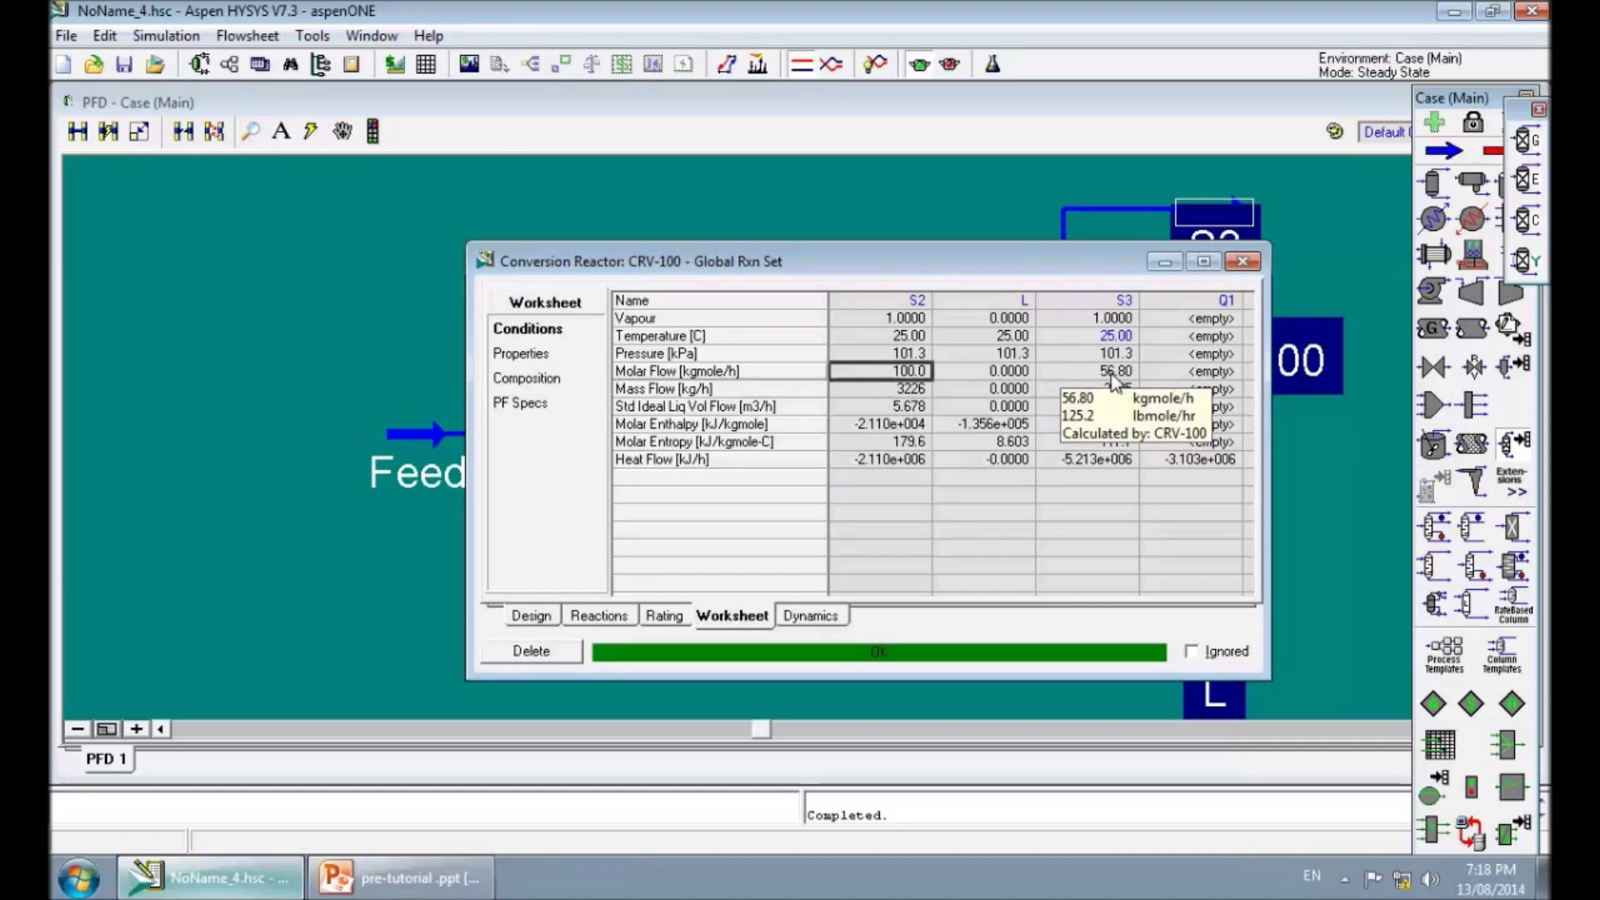
{"action": "left_click", "coordinate": [1114, 380]}
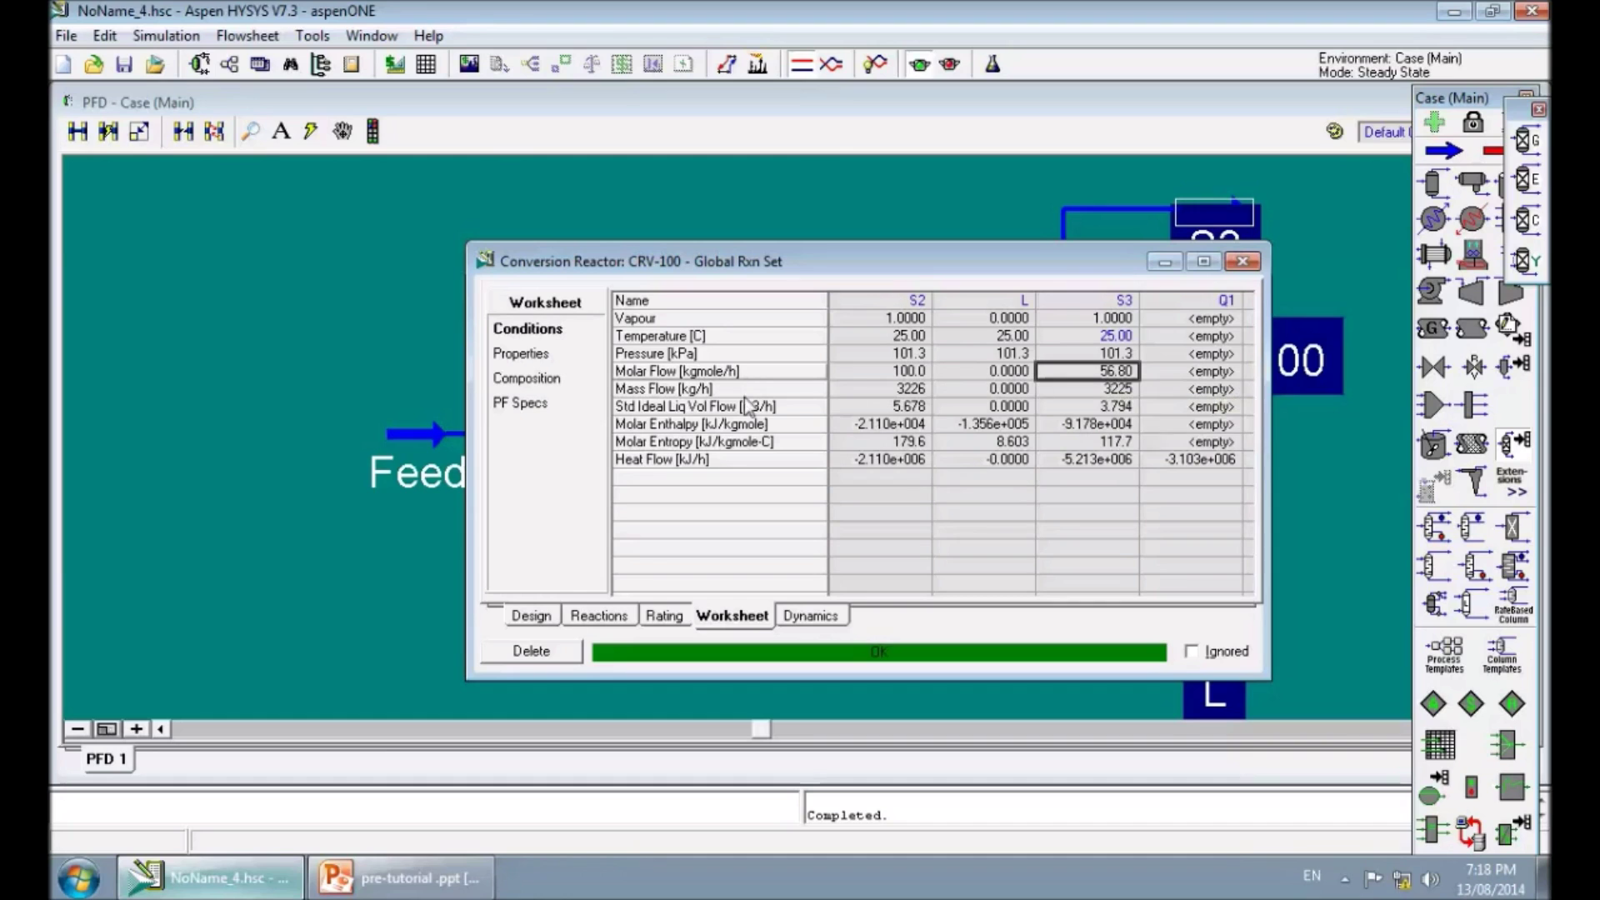
{"action": "left_click", "coordinate": [537, 385]}
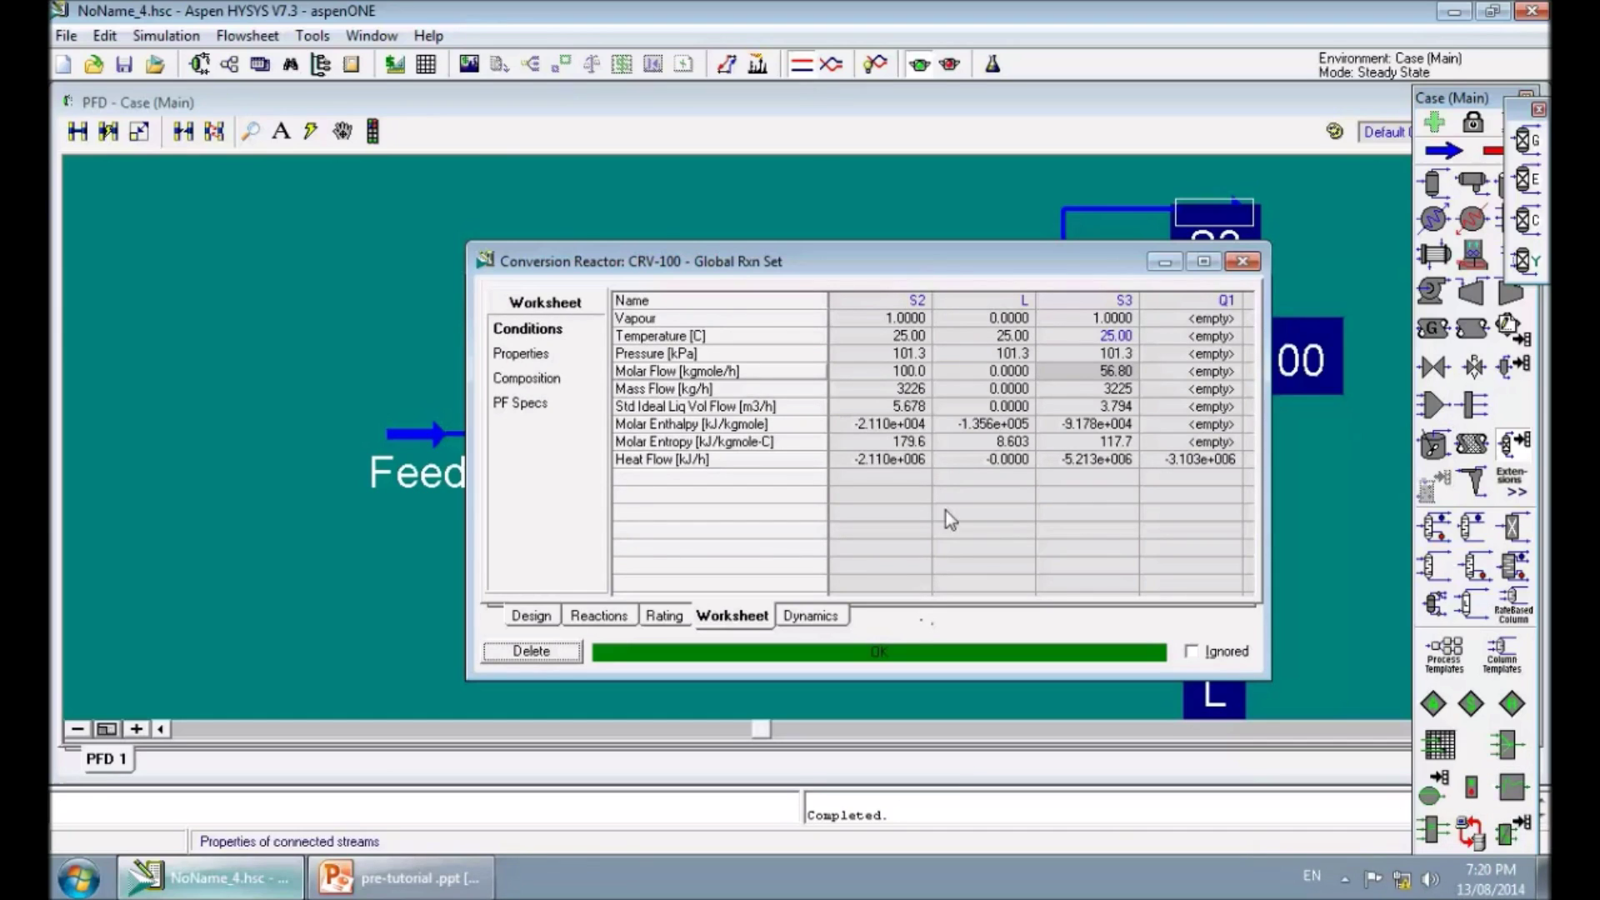
{"action": "left_click", "coordinate": [988, 373]}
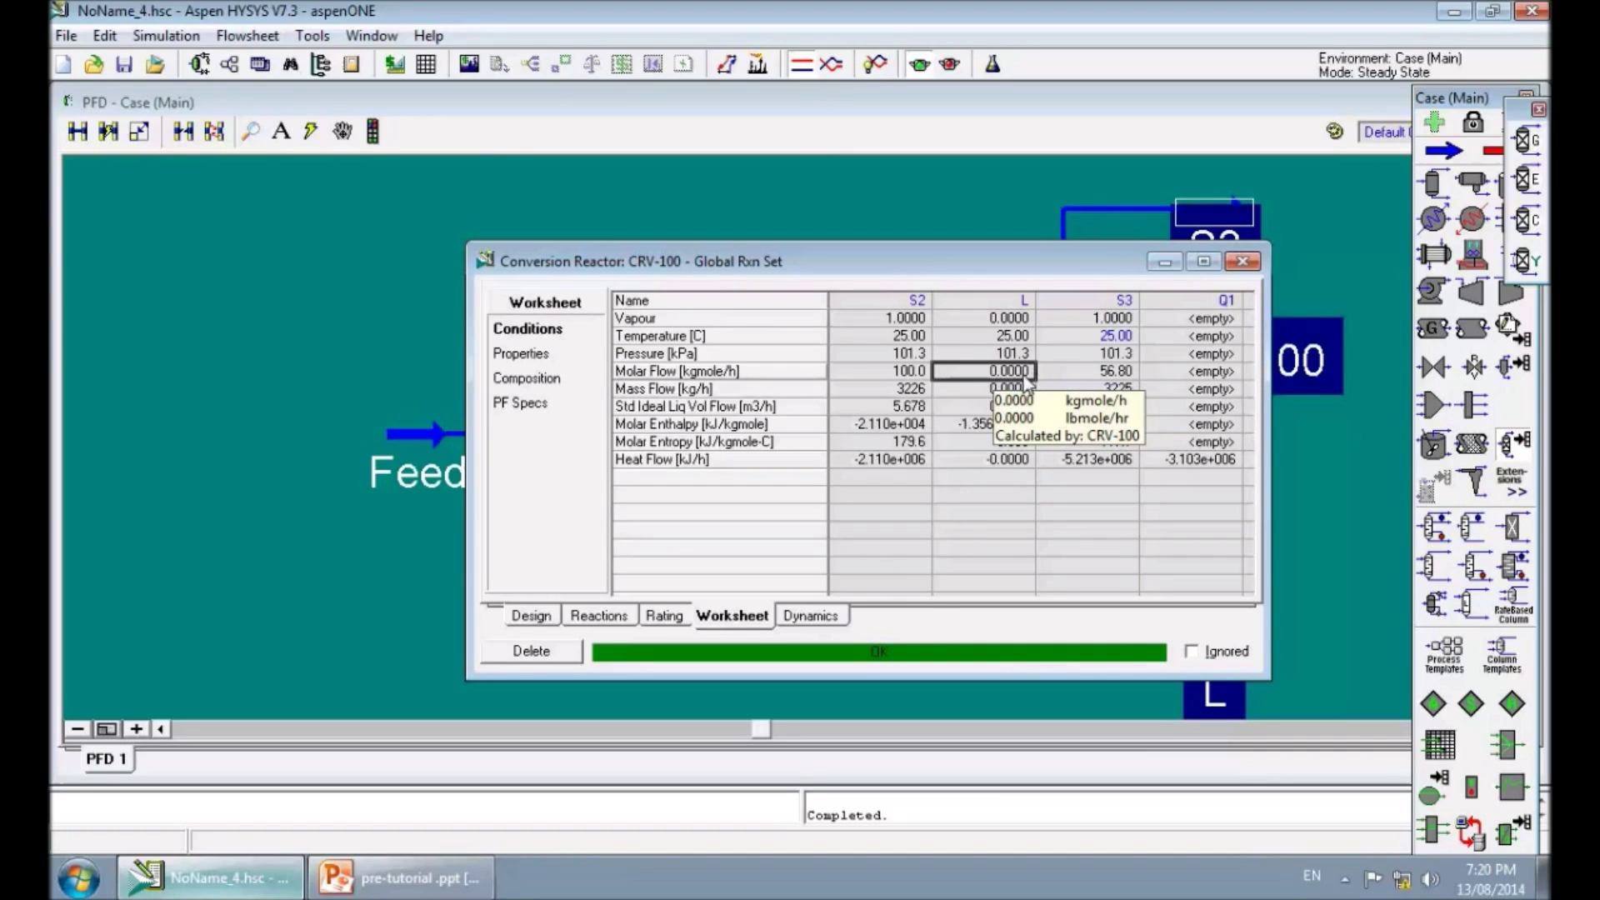
{"action": "left_click", "coordinate": [540, 383]}
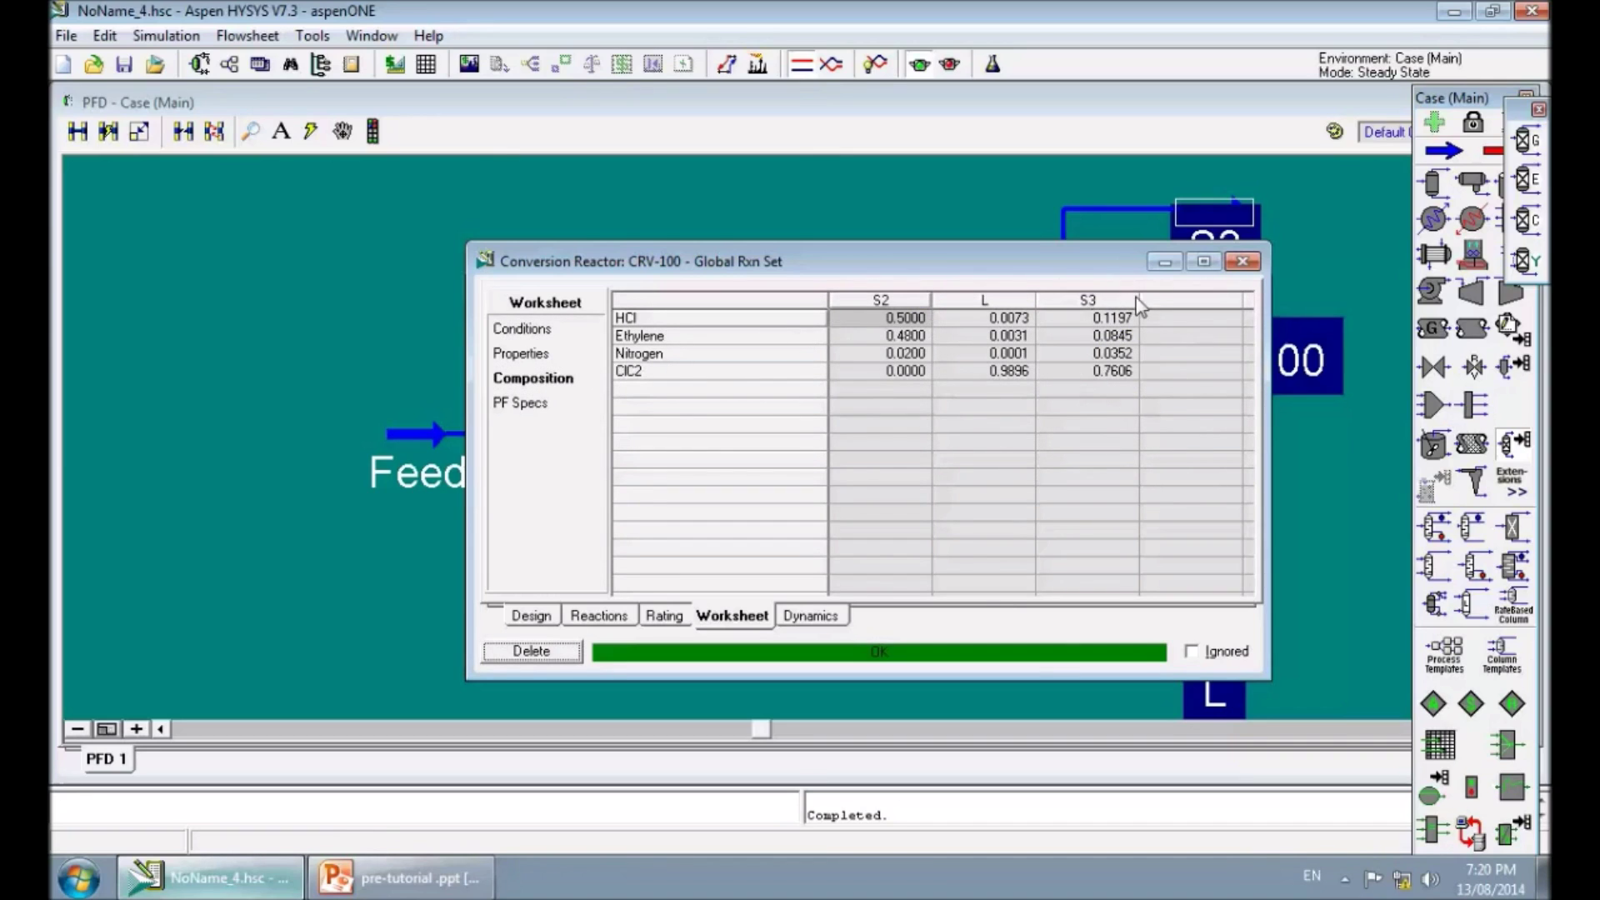
{"action": "left_click", "coordinate": [1122, 375]}
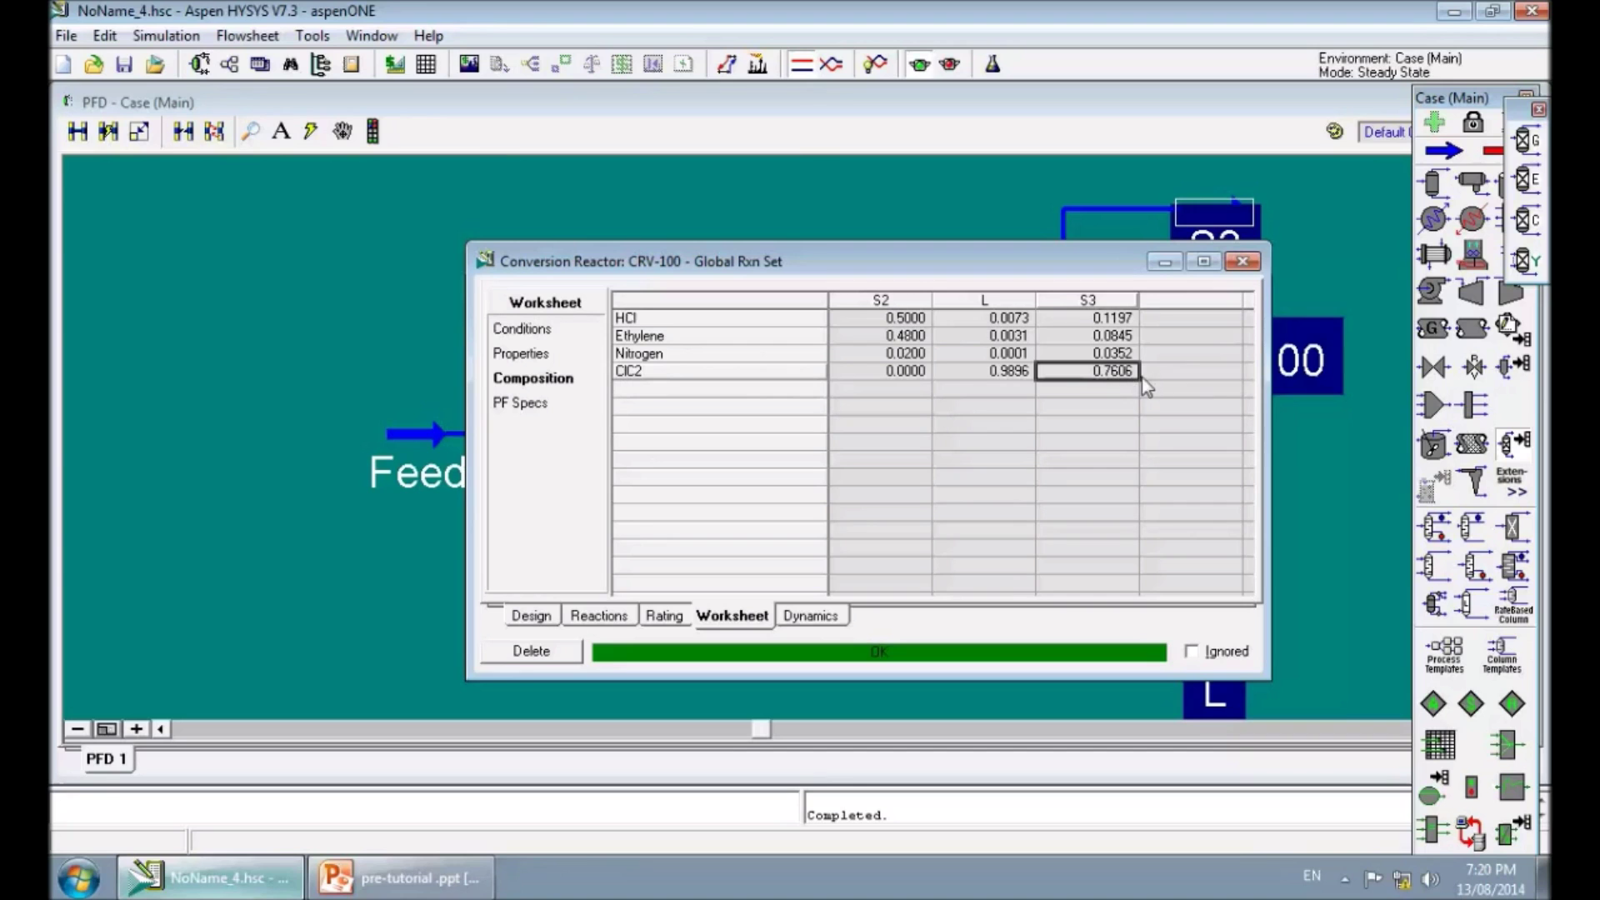
{"action": "left_click", "coordinate": [1241, 263]}
Step: Check the distillation column on the PowerPoint diagram and, in Aspen HYSYS, add a Component Splitter to the flowsheet beside reactor CRV-100
{"action": "scroll", "coordinate": [1161, 438], "scroll_direction": "up", "scroll_amount": 1}
{"action": "scroll", "coordinate": [1161, 437], "scroll_direction": "down", "scroll_amount": 3}
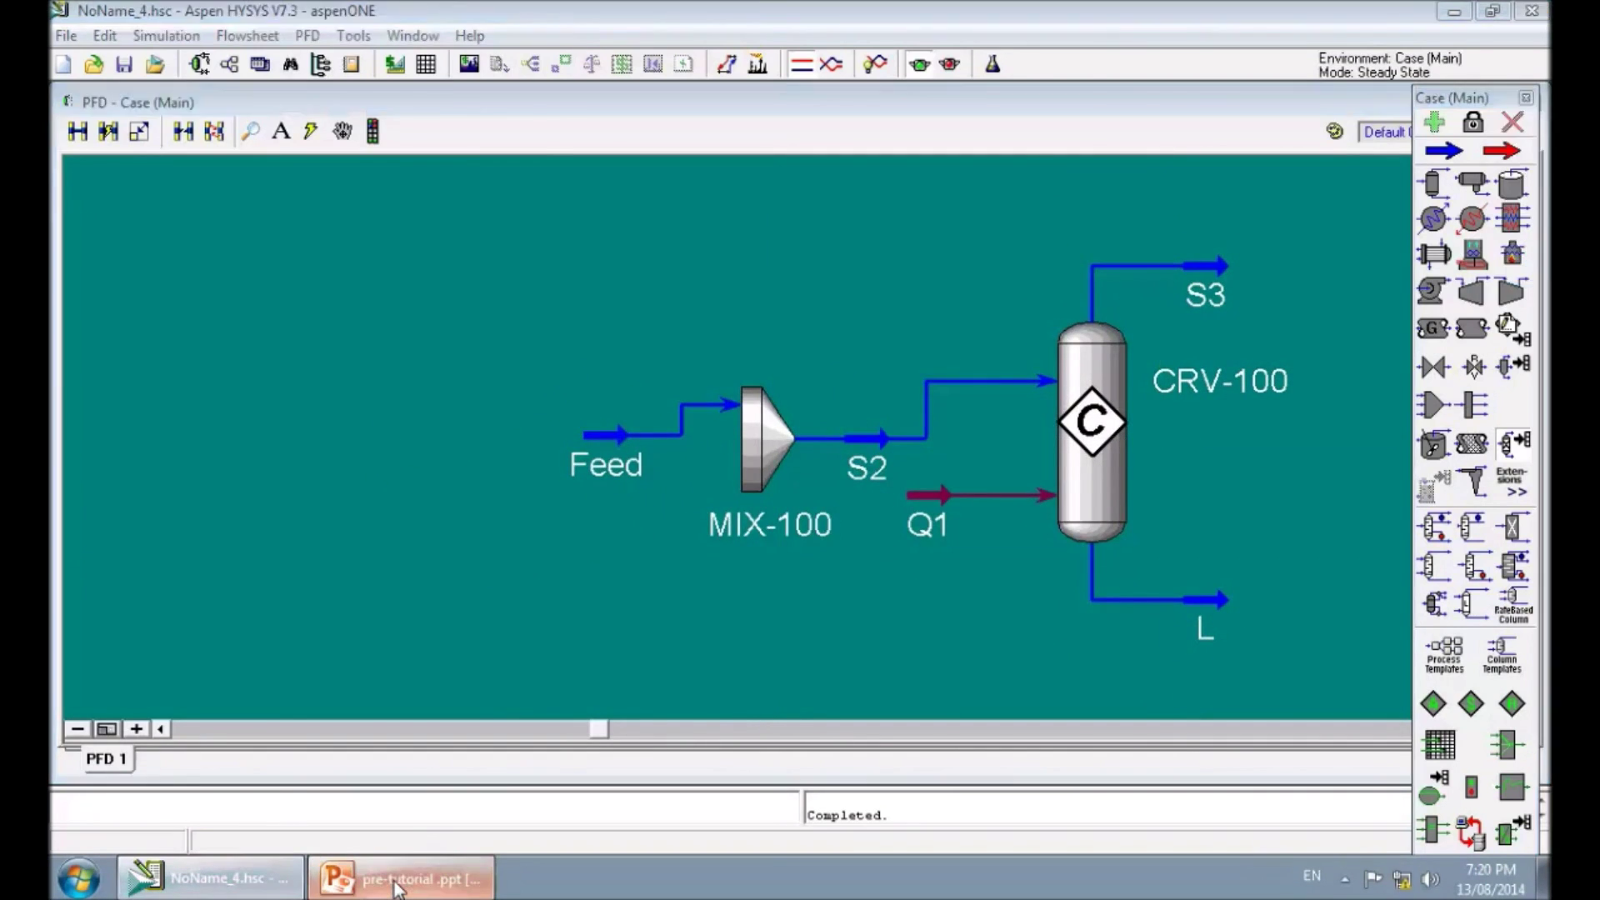
{"action": "left_click", "coordinate": [397, 879]}
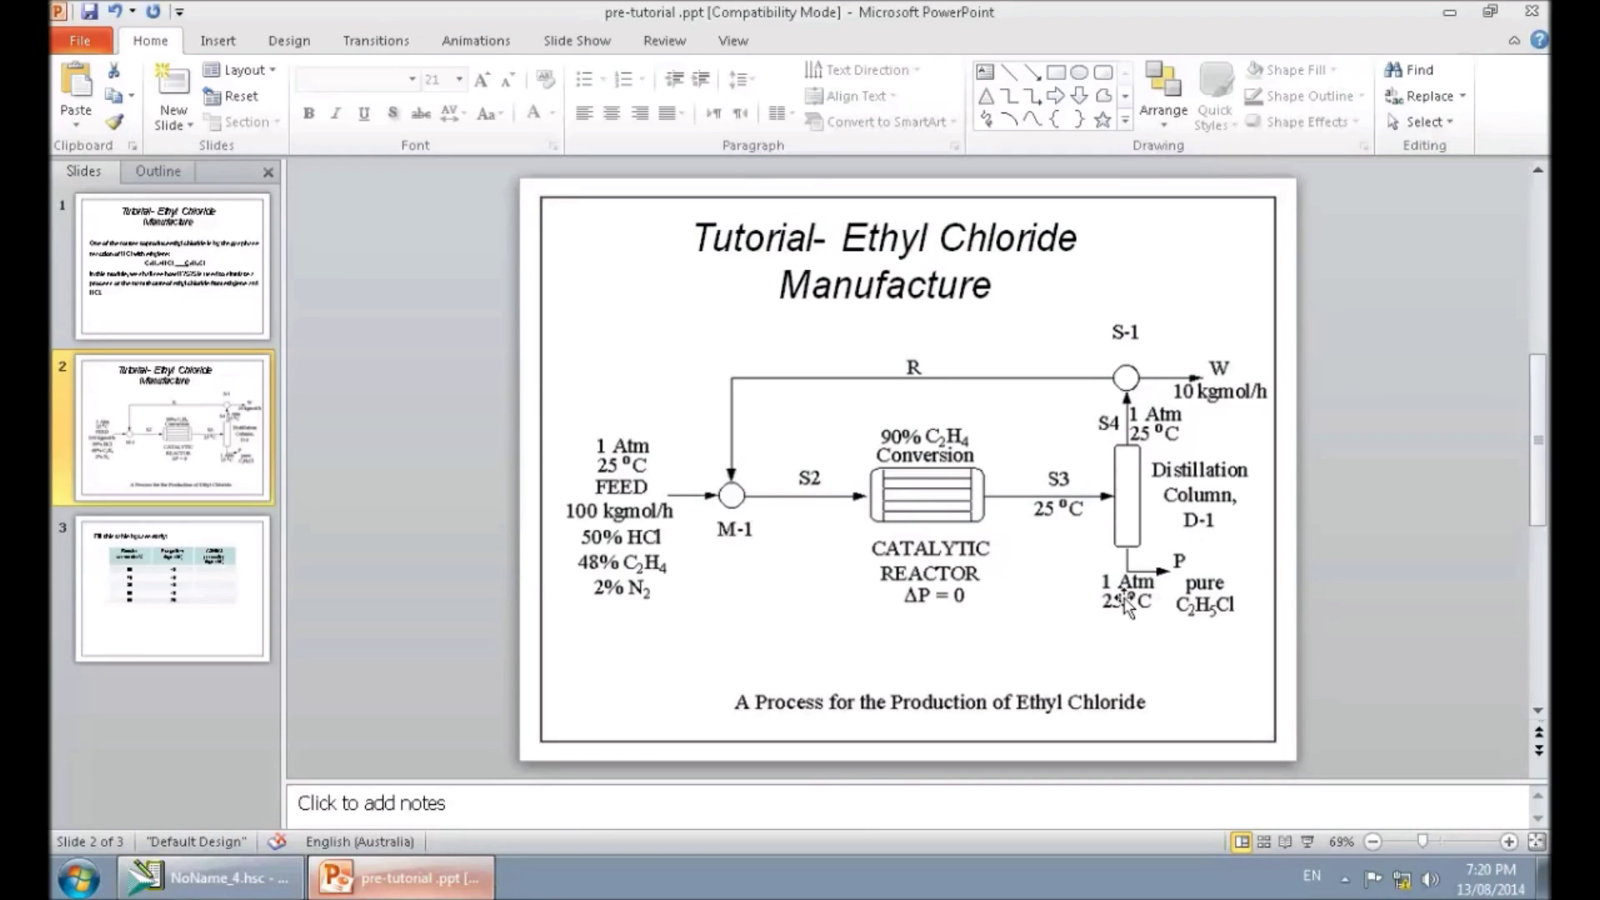
{"action": "left_click", "coordinate": [190, 877]}
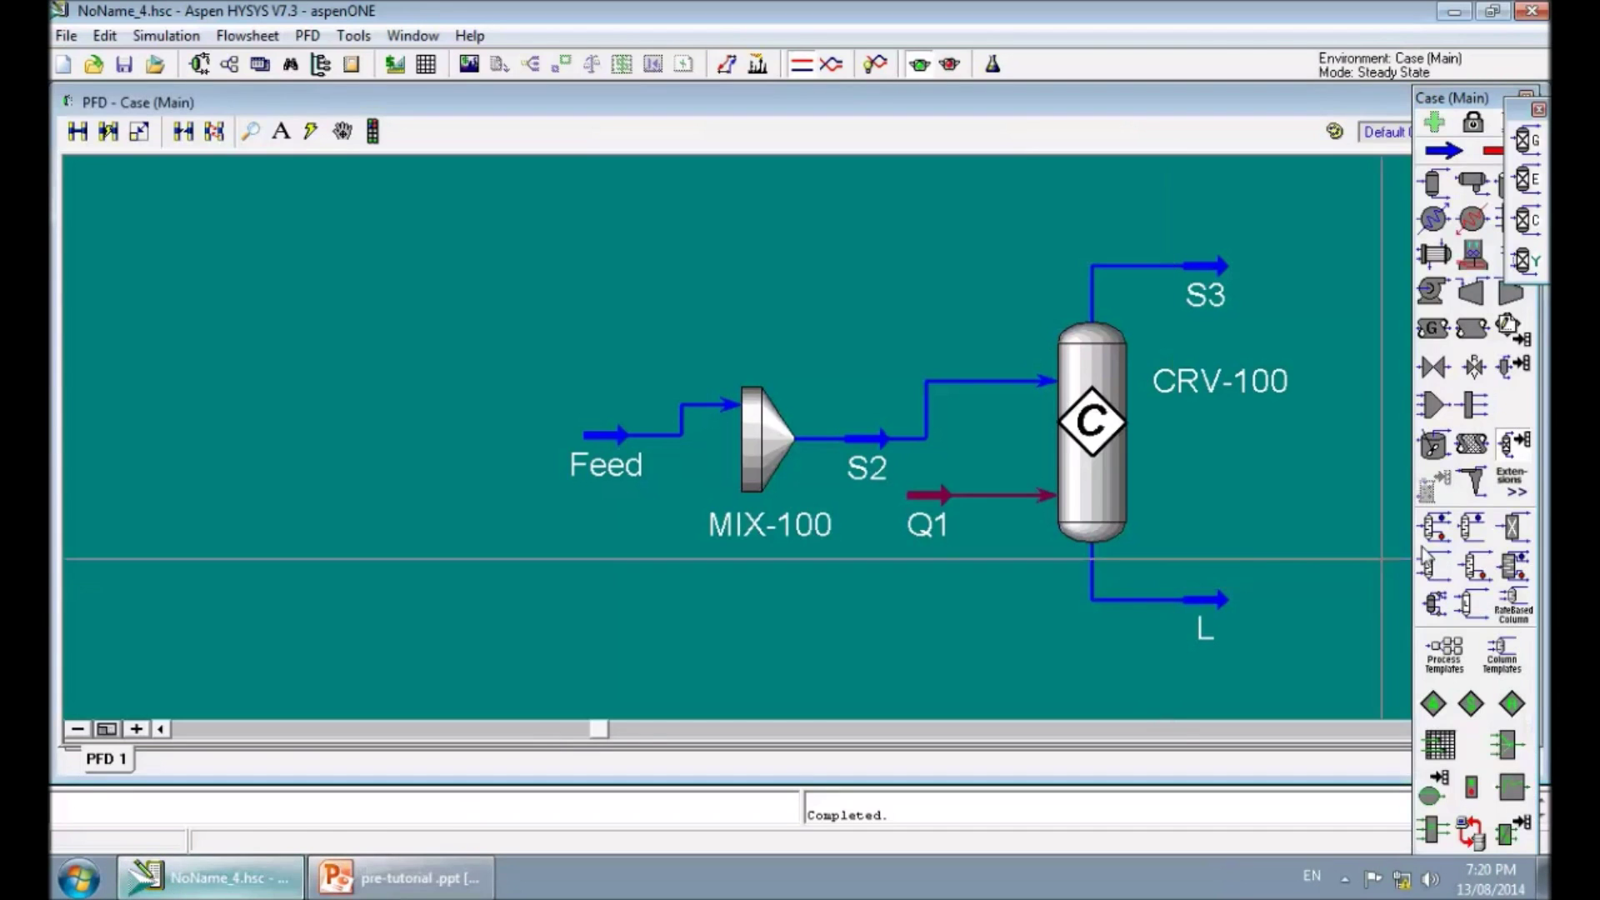
{"action": "left_click", "coordinate": [1512, 529]}
{"action": "scroll", "coordinate": [1192, 493], "scroll_direction": "down", "scroll_amount": 3}
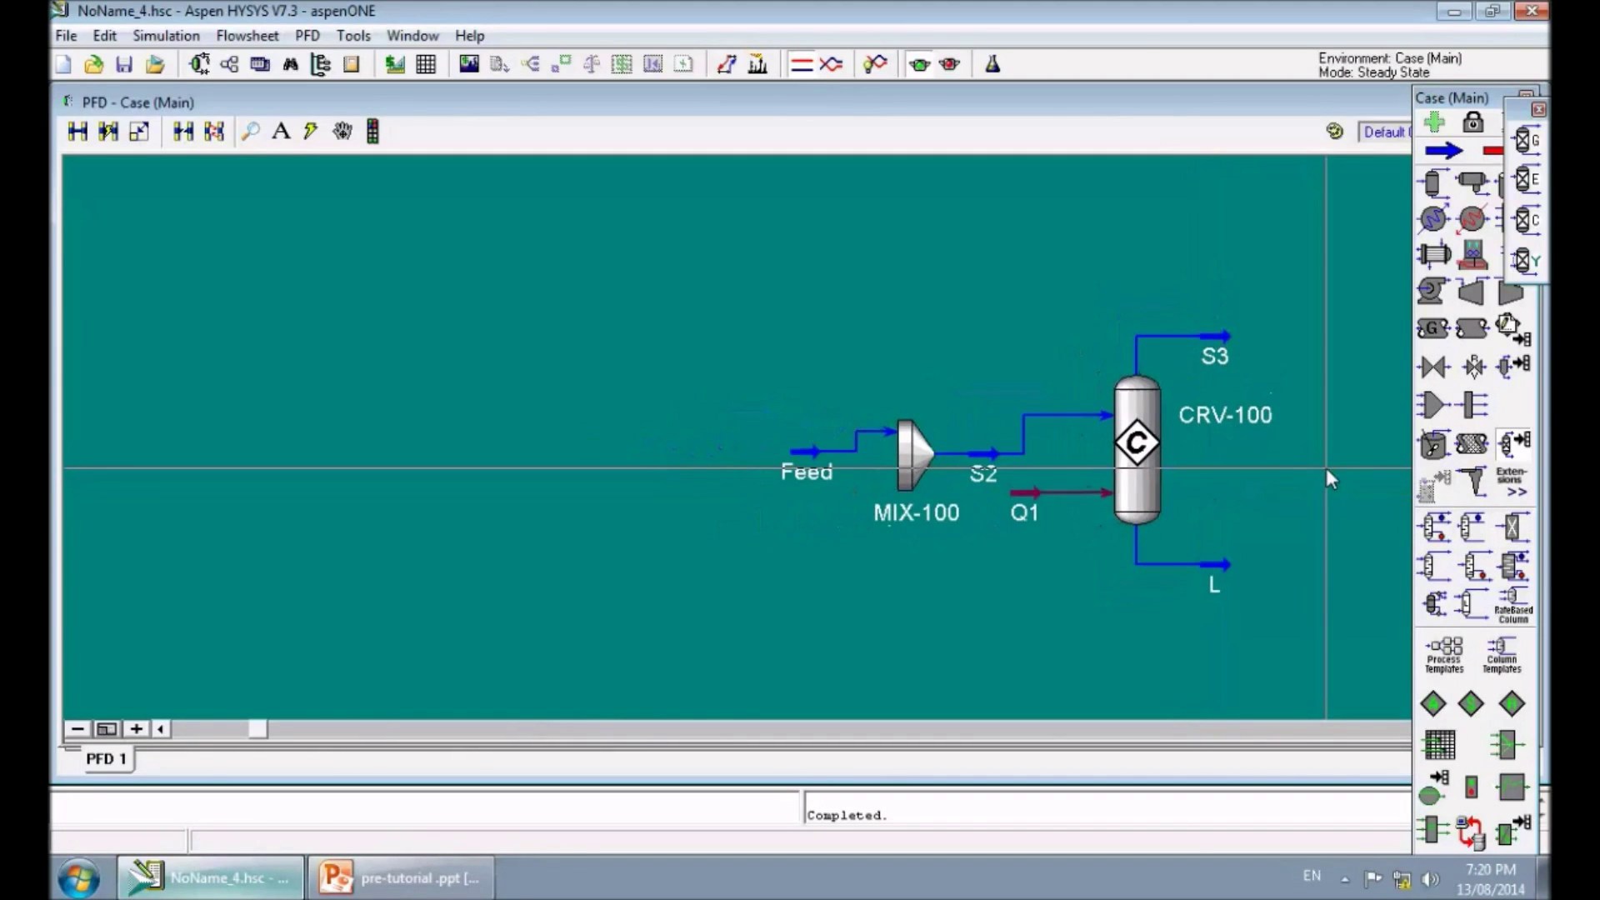
{"action": "left_click_drag", "start_coordinate": [257, 729], "coordinate": [906, 729]}
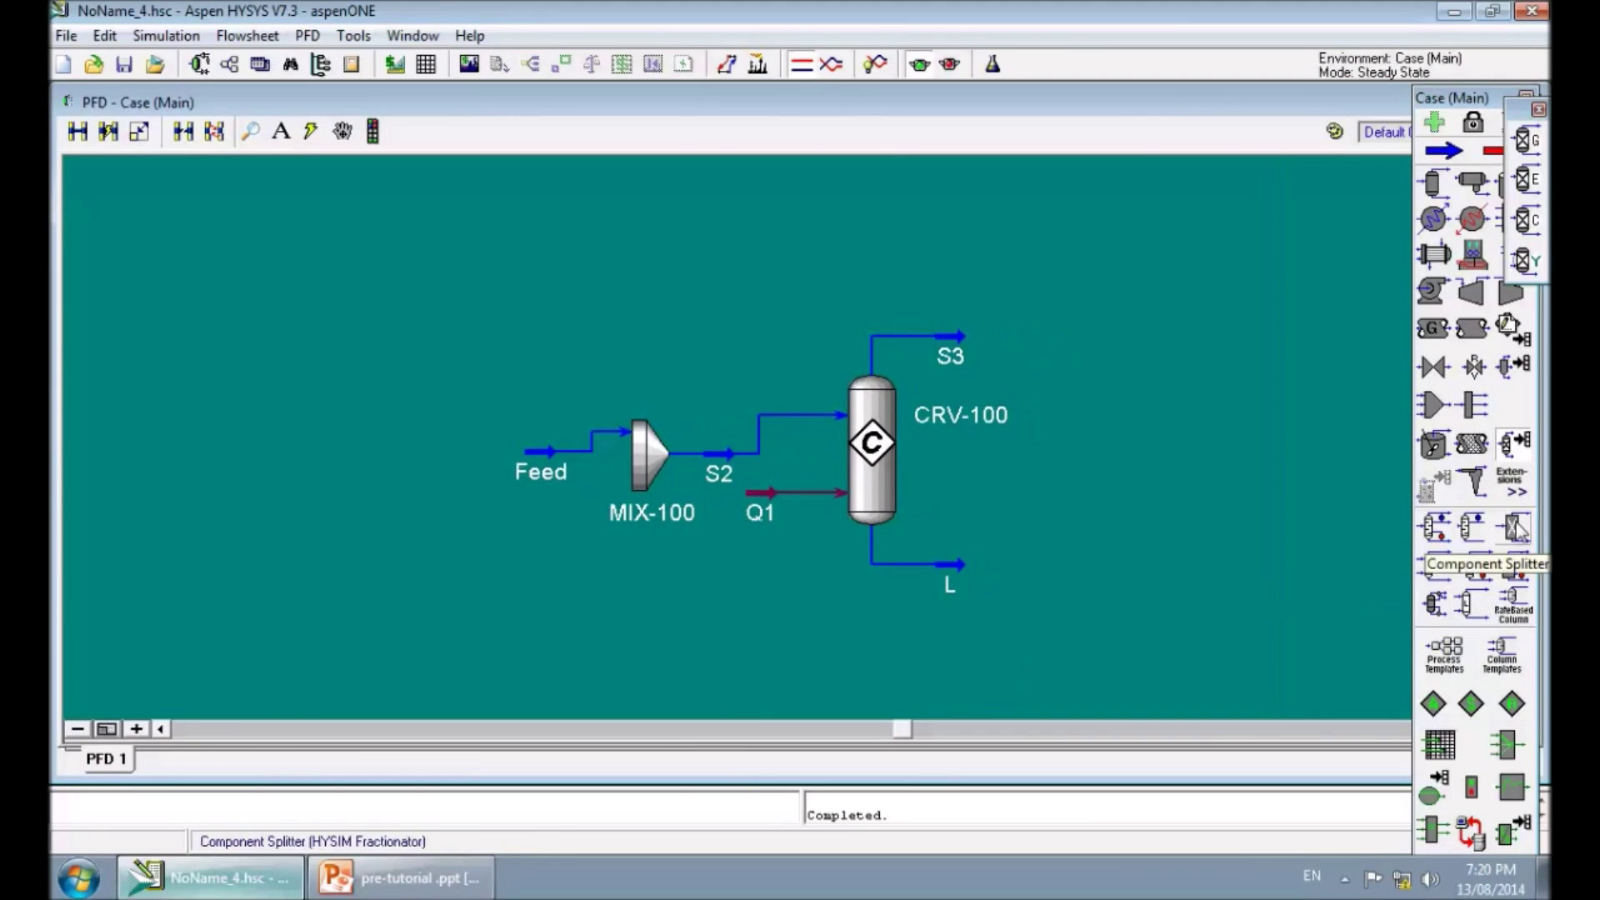
{"action": "left_click_drag", "start_coordinate": [1514, 529], "coordinate": [1095, 423]}
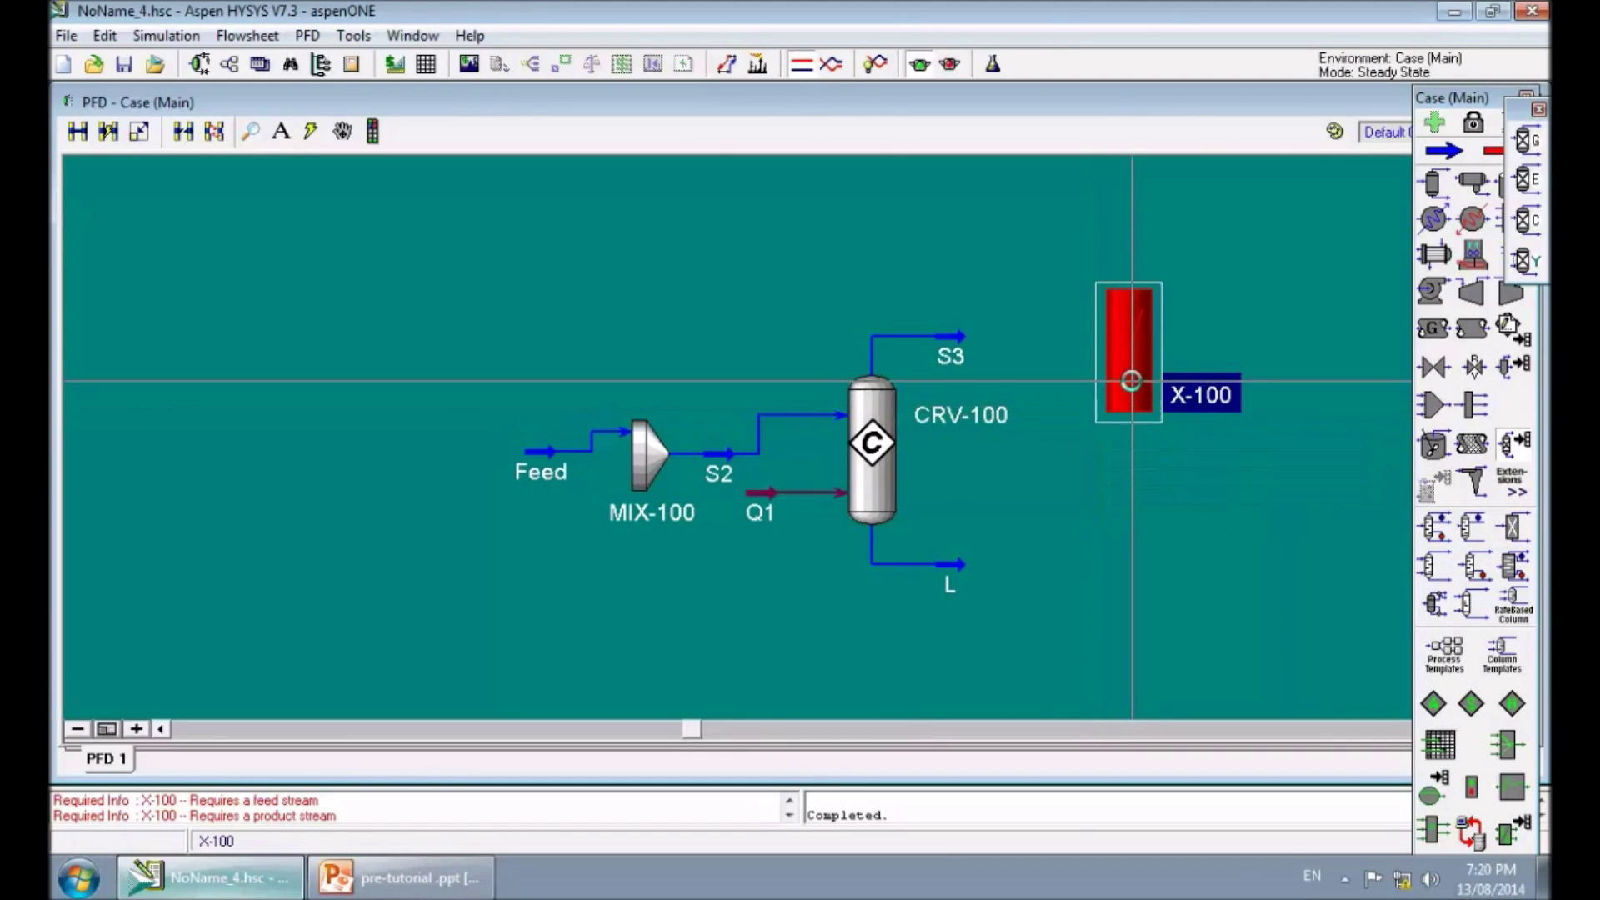
Step: Assign S3 as X-100's inlet, check the column's outlets on the PowerPoint diagram, and assign S4 as overhead and P as bottoms outlet in Aspen HYSYS
{"action": "double_click", "coordinate": [1130, 384]}
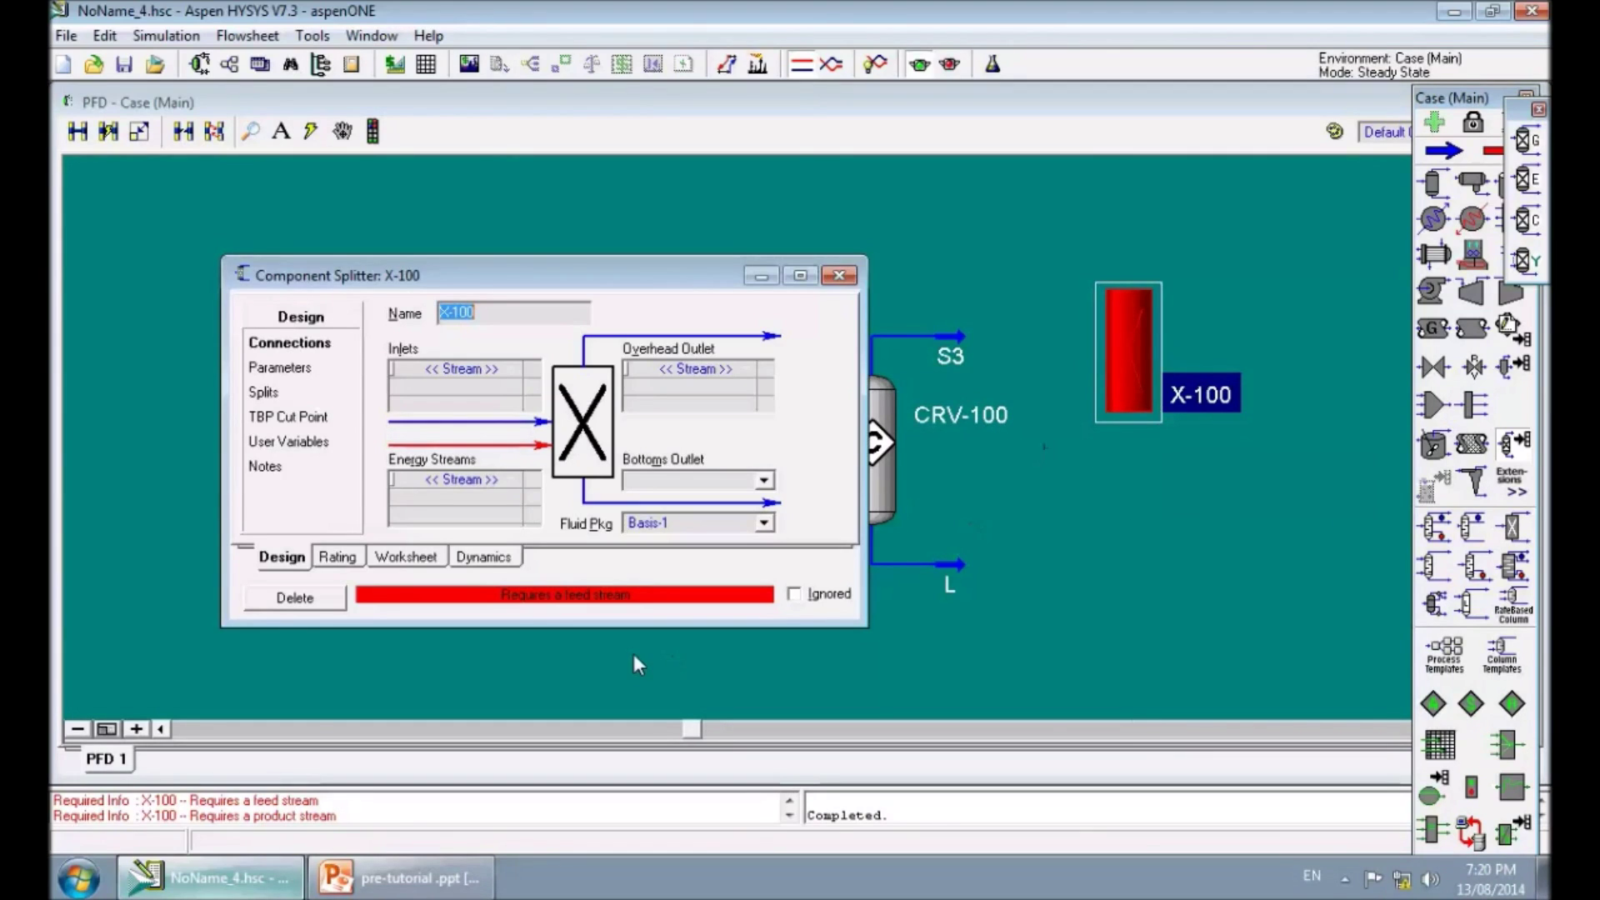
{"action": "left_click", "coordinate": [512, 371]}
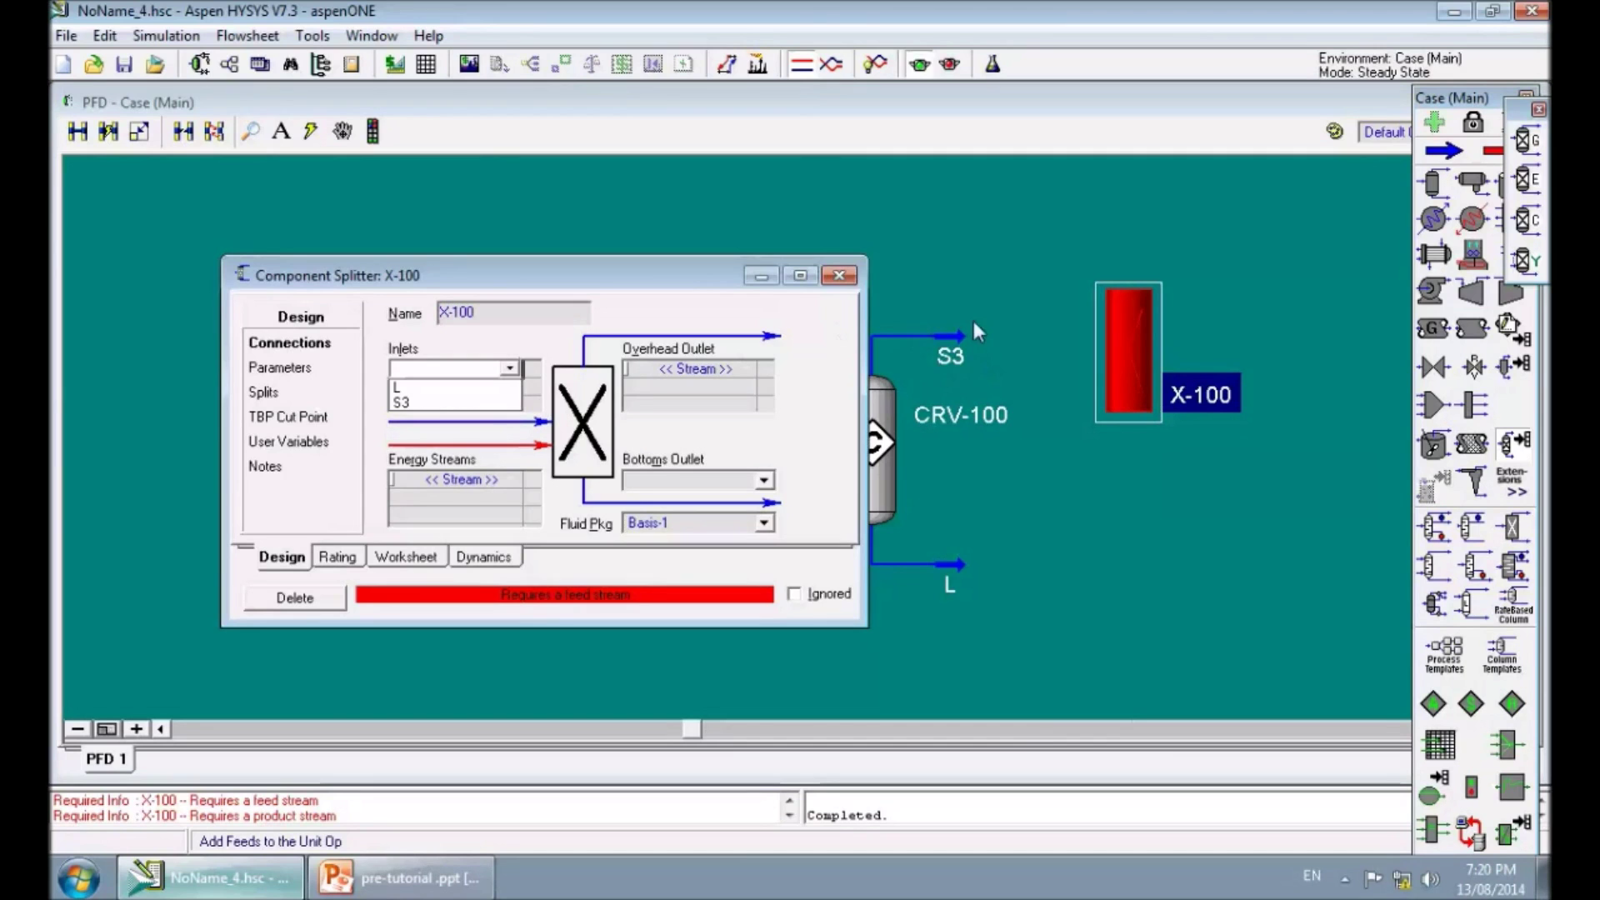
{"action": "left_click", "coordinate": [417, 402]}
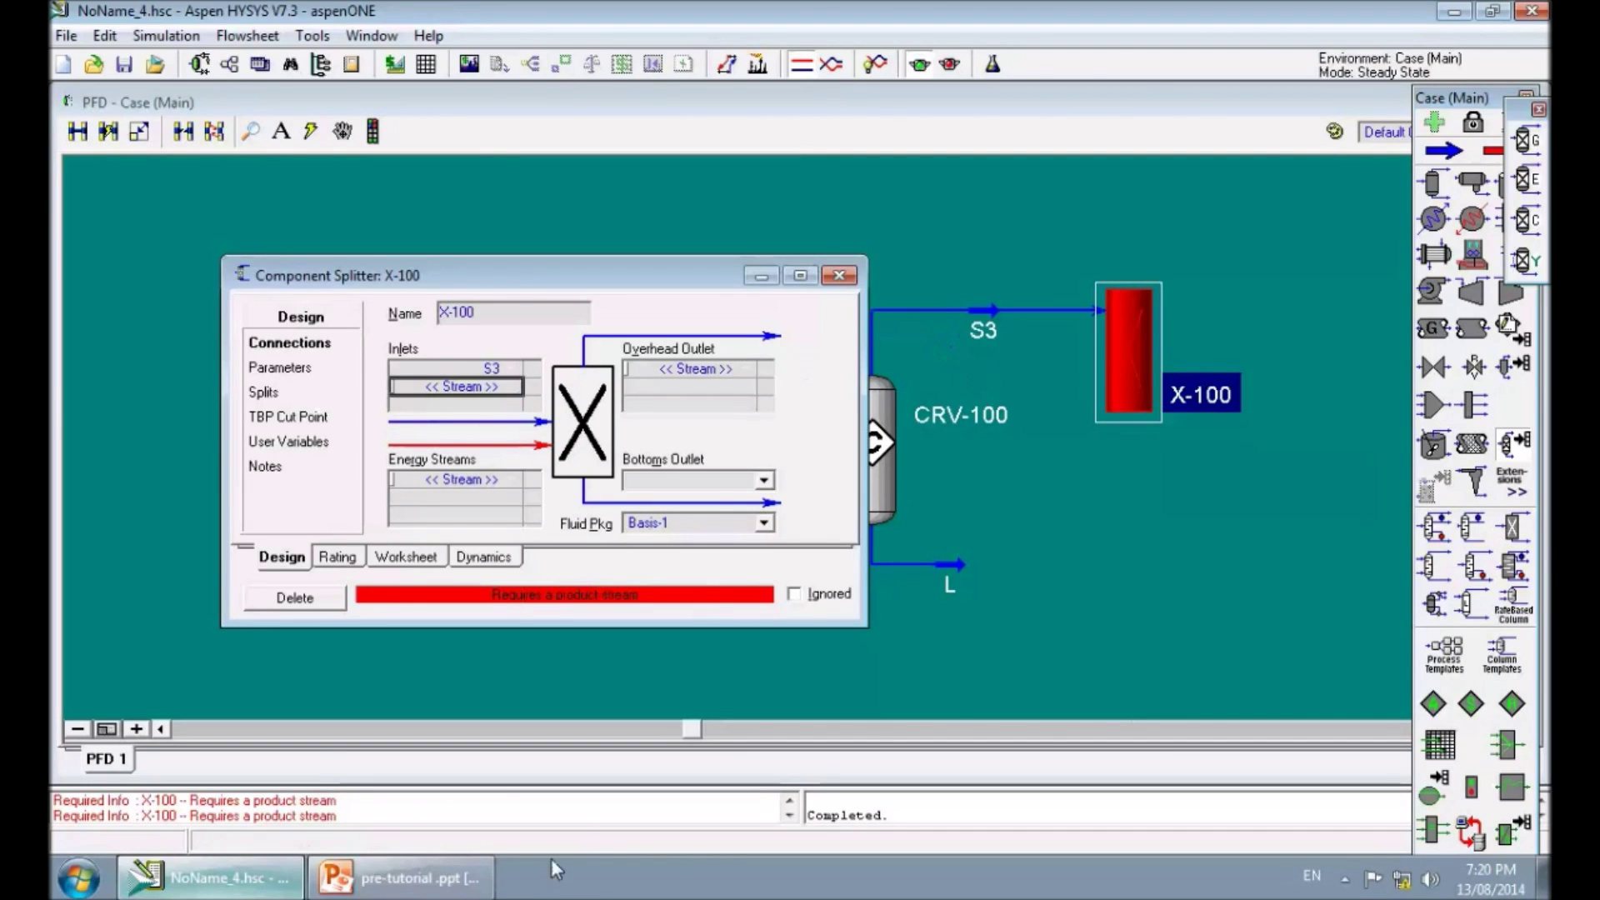
{"action": "left_click", "coordinate": [433, 876]}
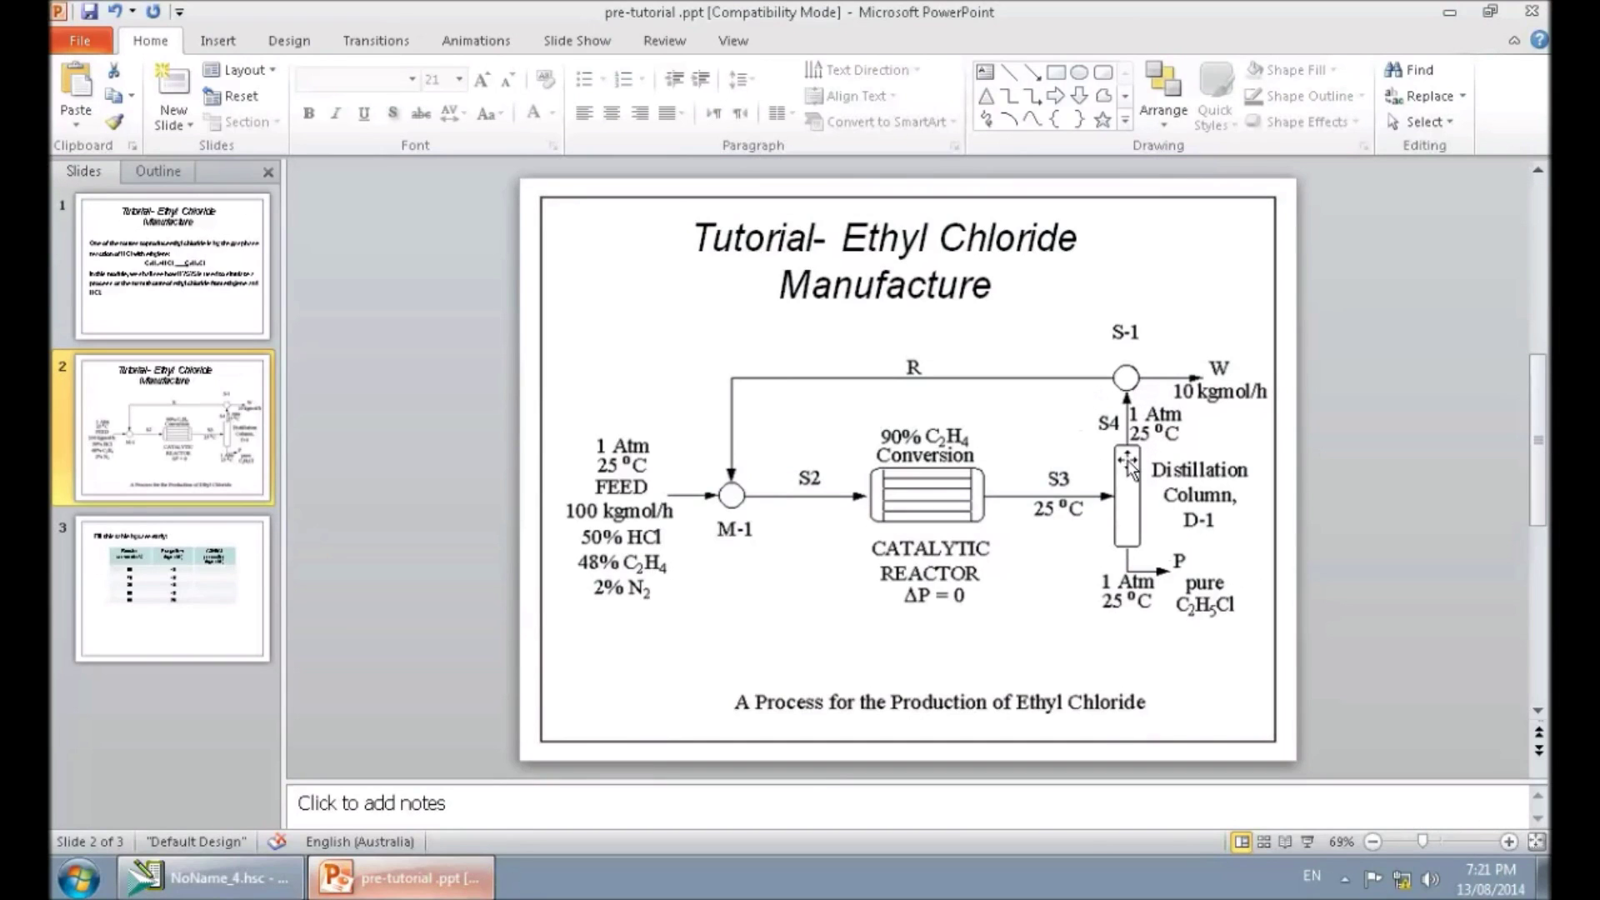
{"action": "left_click", "coordinate": [209, 877]}
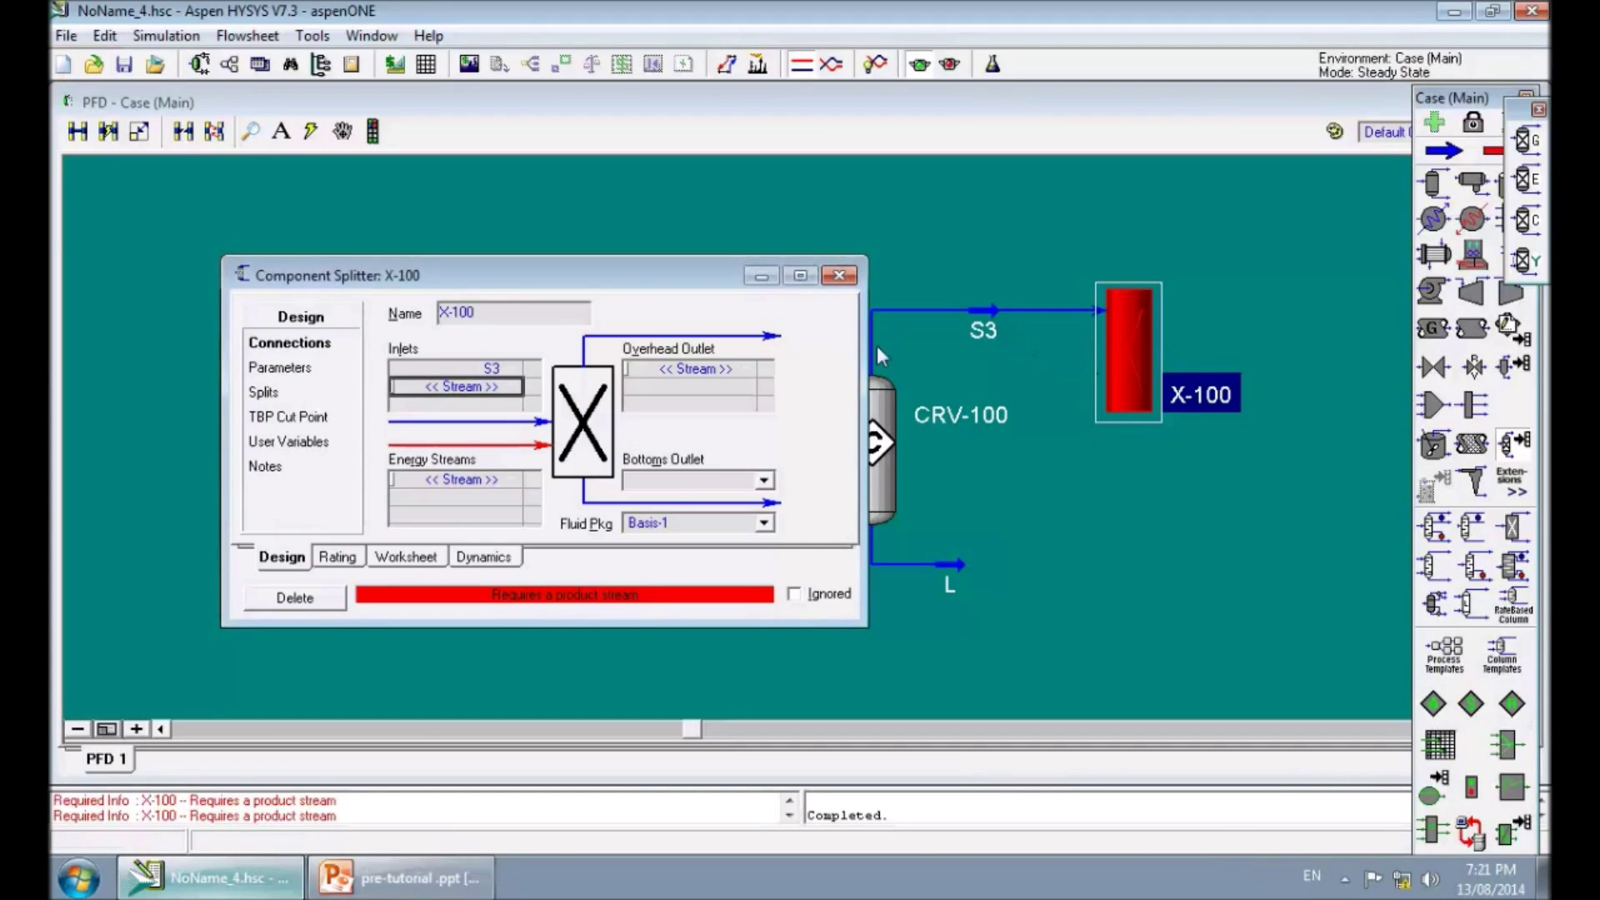
{"action": "left_click", "coordinate": [711, 369]}
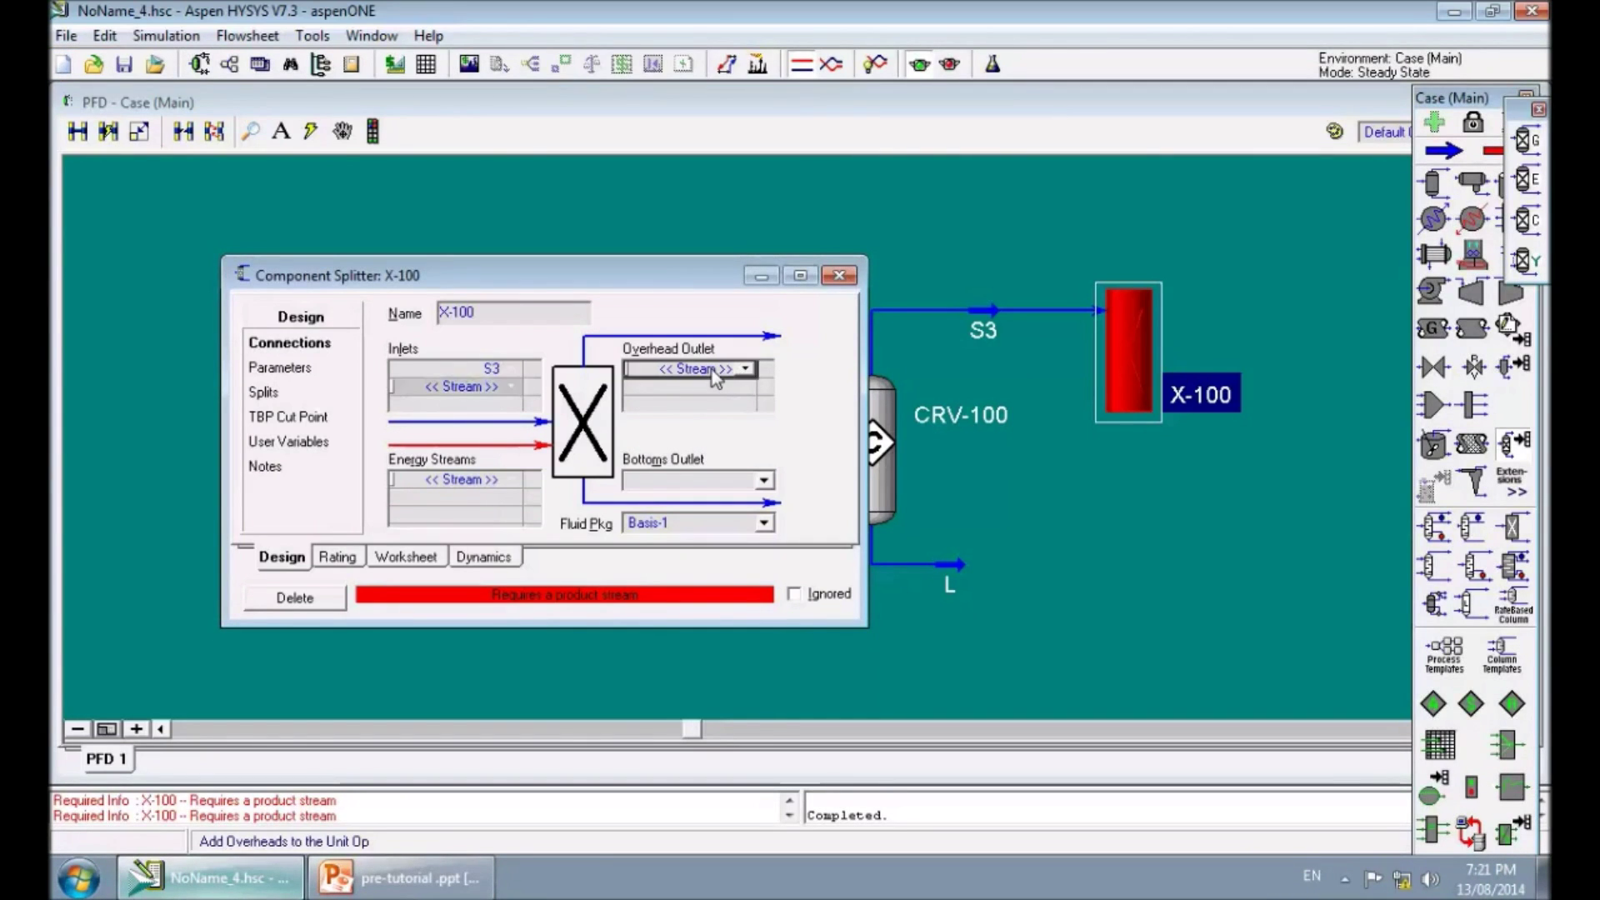
{"action": "left_click", "coordinate": [712, 368]}
{"action": "left_click", "coordinate": [647, 417]}
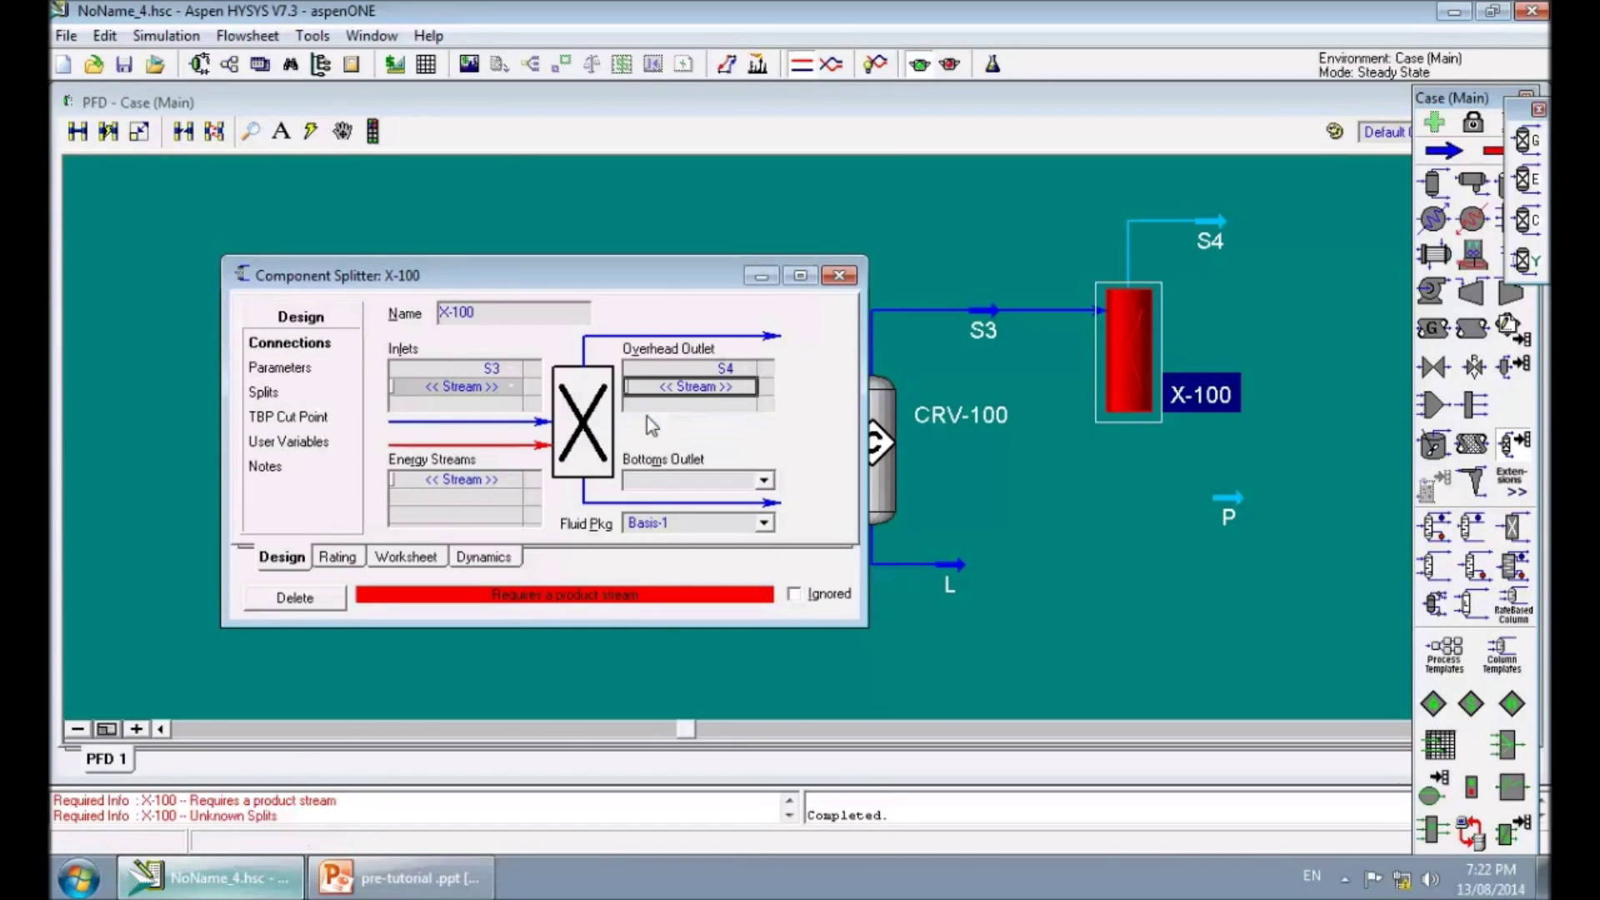
{"action": "left_click", "coordinate": [764, 480]}
{"action": "left_click", "coordinate": [653, 523]}
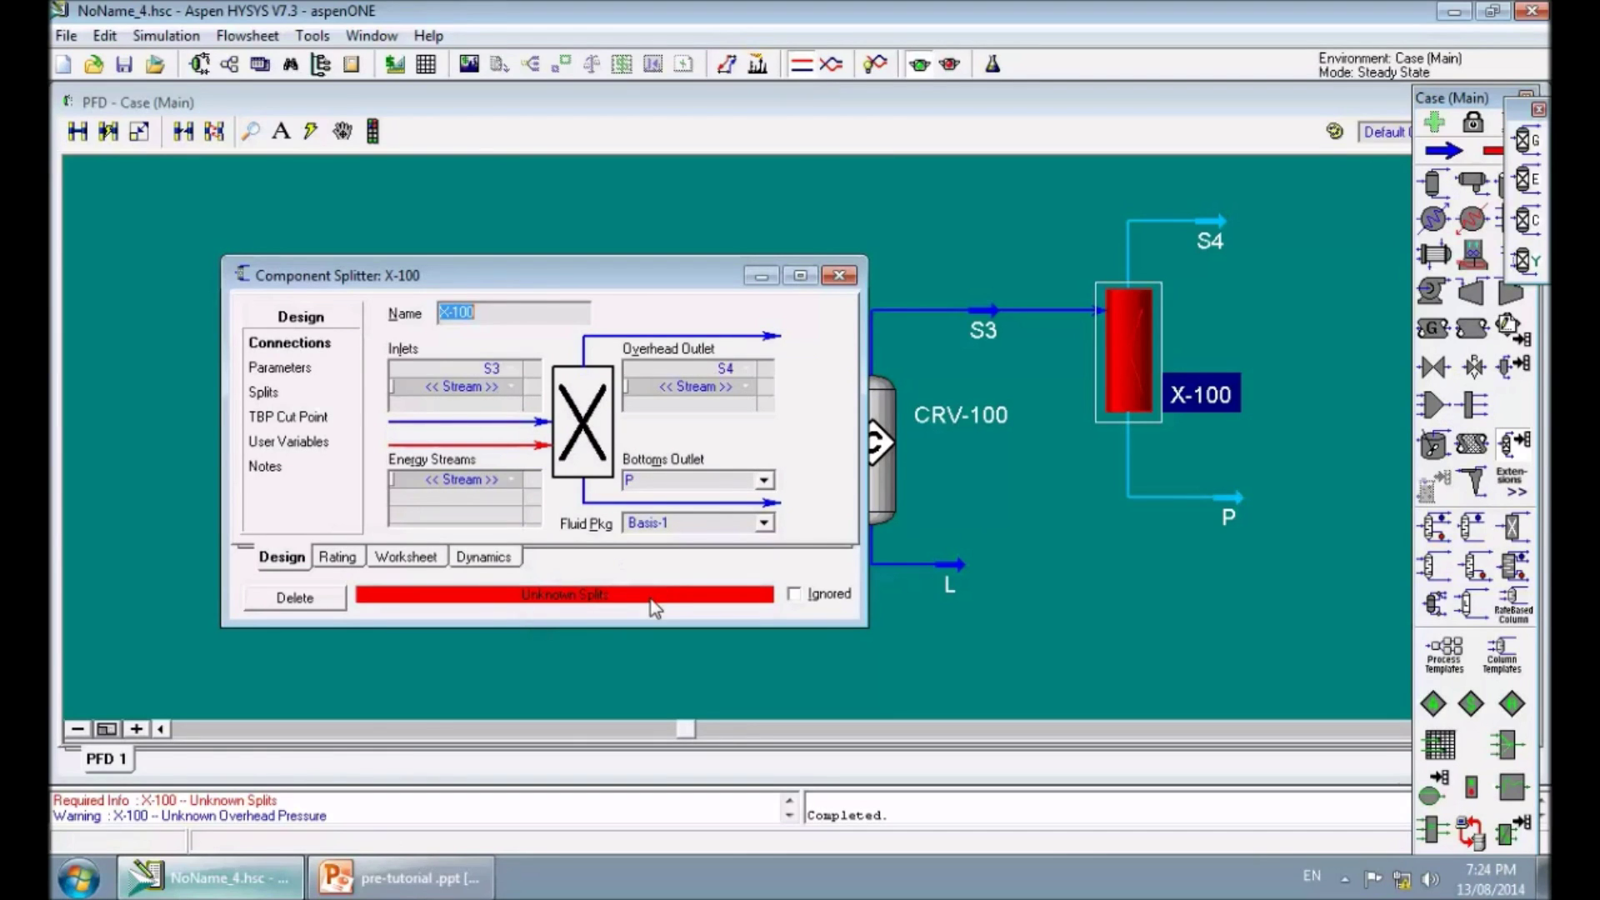
Step: In X-100's splits, set the ClC2 split fraction to 1 for P and 0 for S4
{"action": "left_click", "coordinate": [265, 392]}
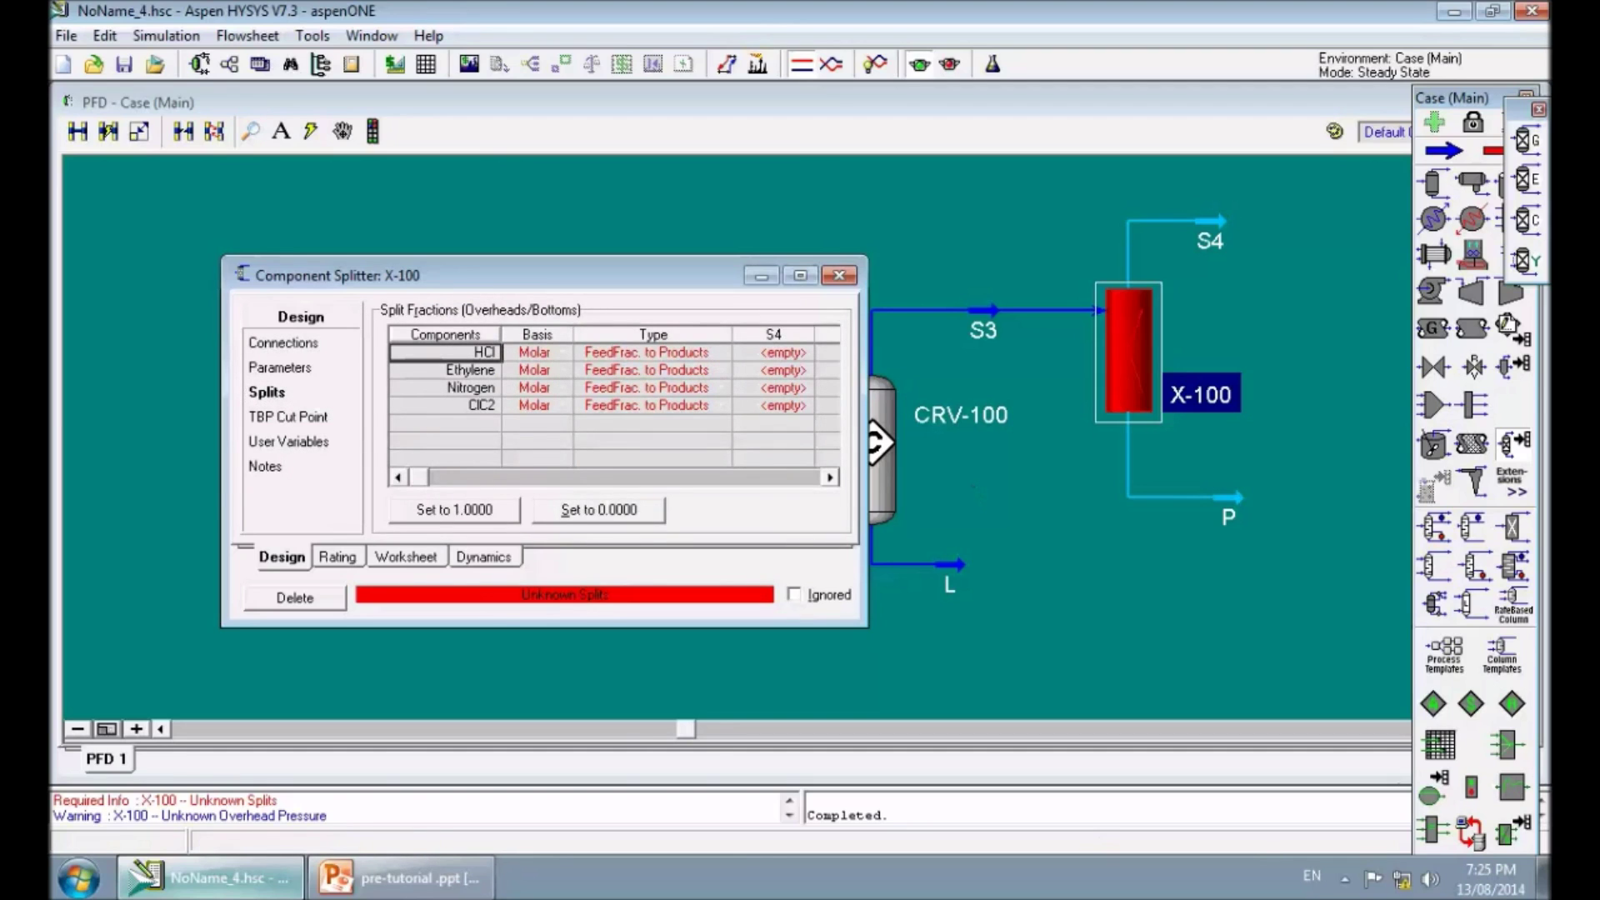
{"action": "left_click_drag", "start_coordinate": [867, 580], "coordinate": [1000, 579]}
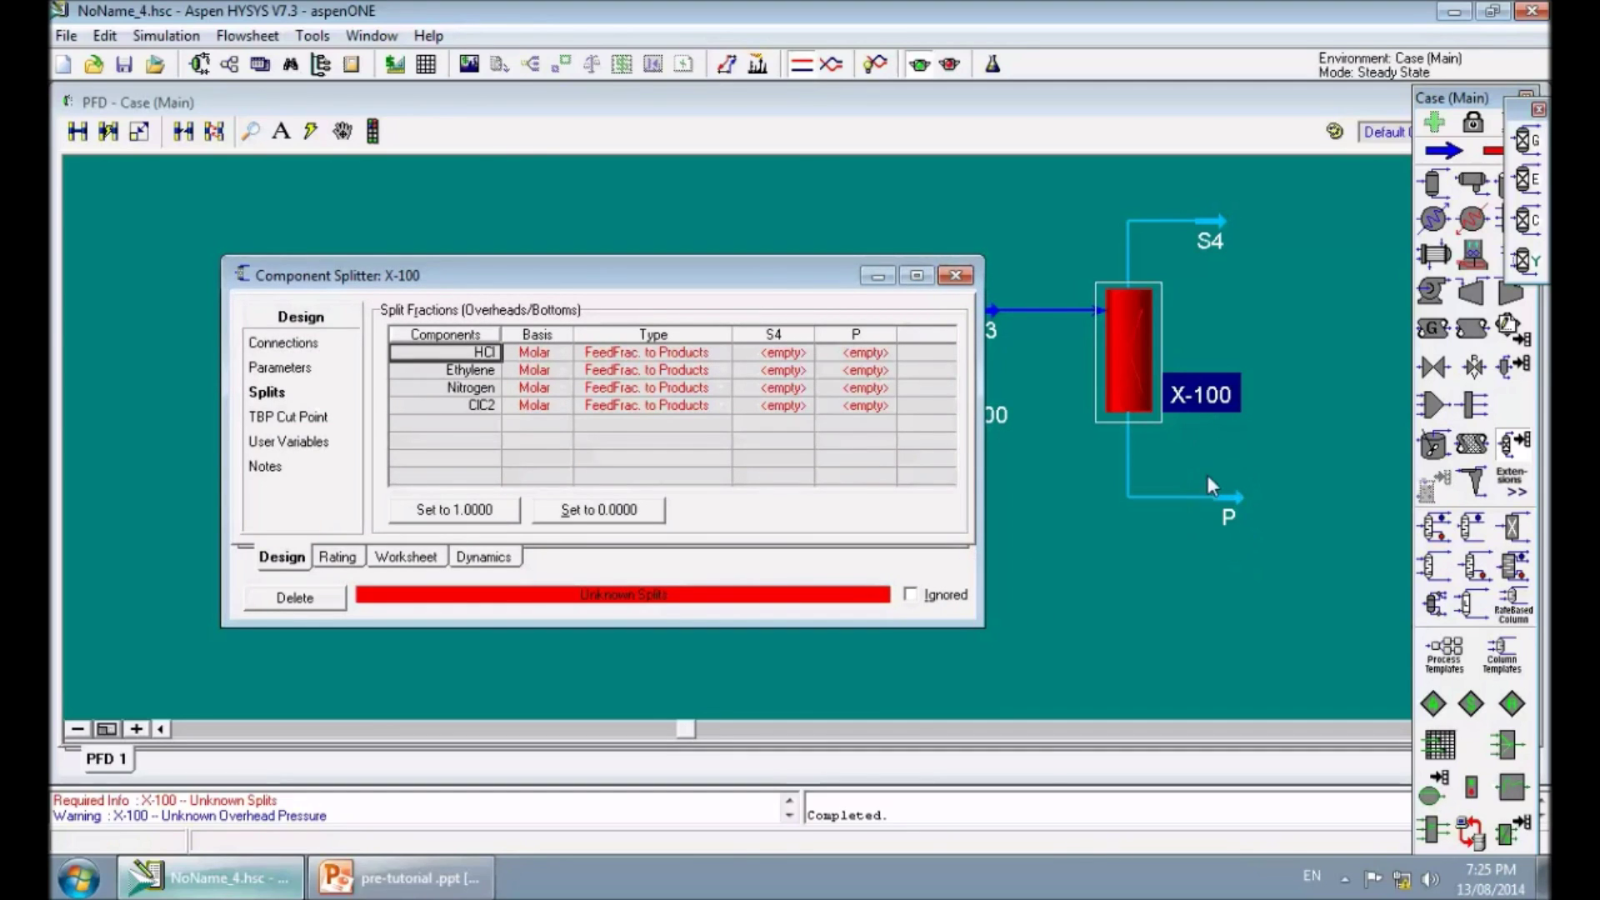
{"action": "left_click", "coordinate": [860, 409]}
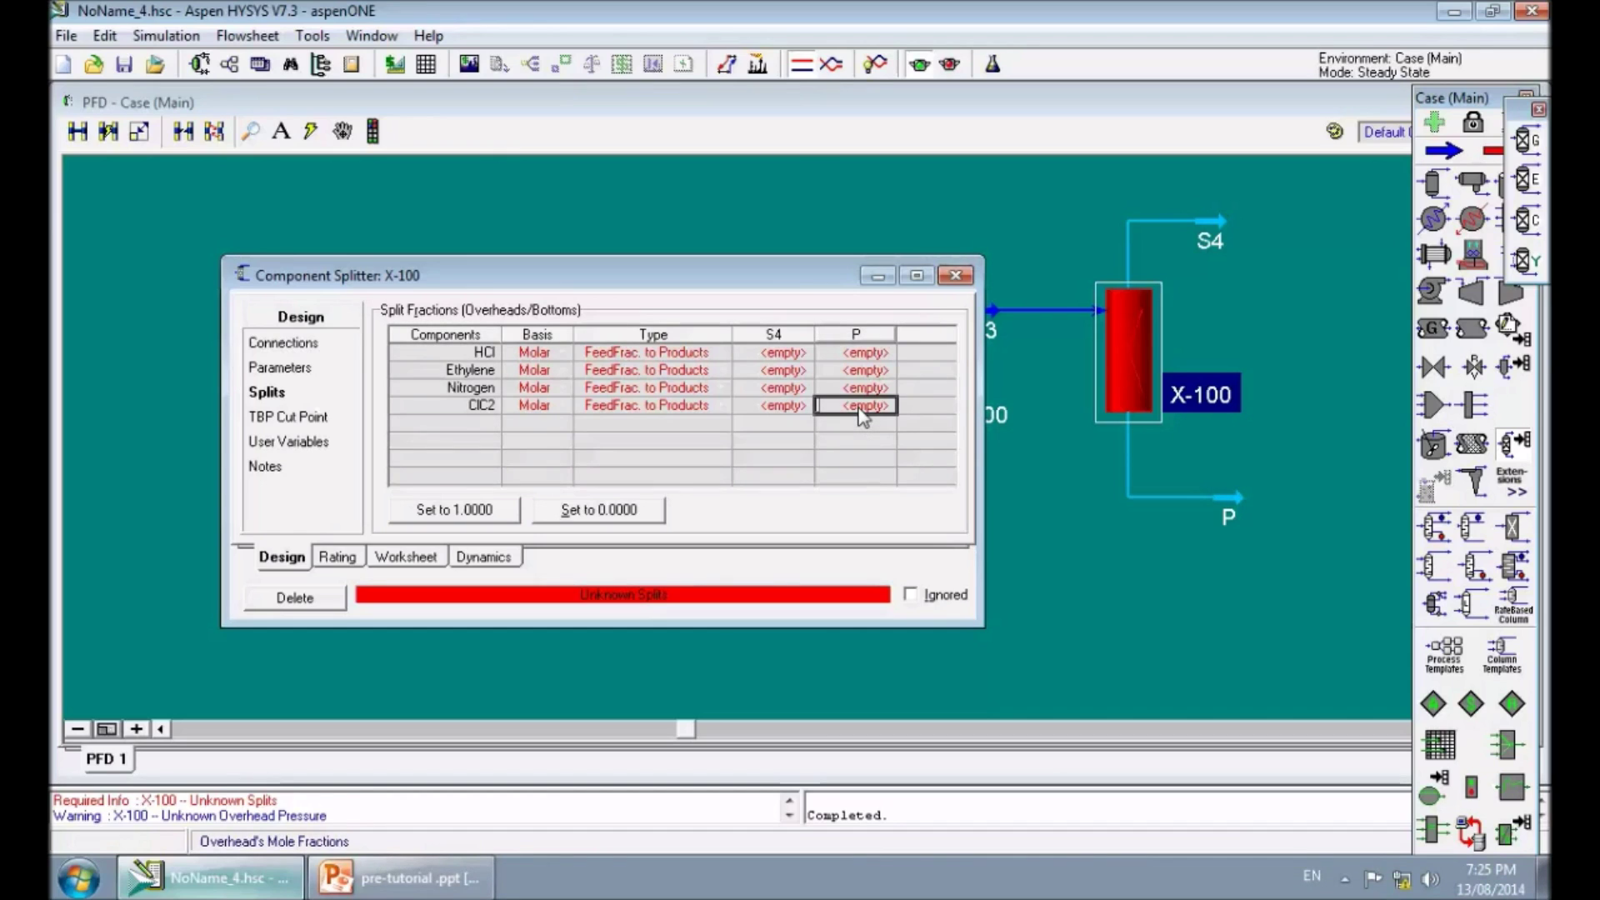
{"action": "type", "text": "1"}
{"action": "key", "text": "Return"}
{"action": "left_click", "coordinate": [784, 406]}
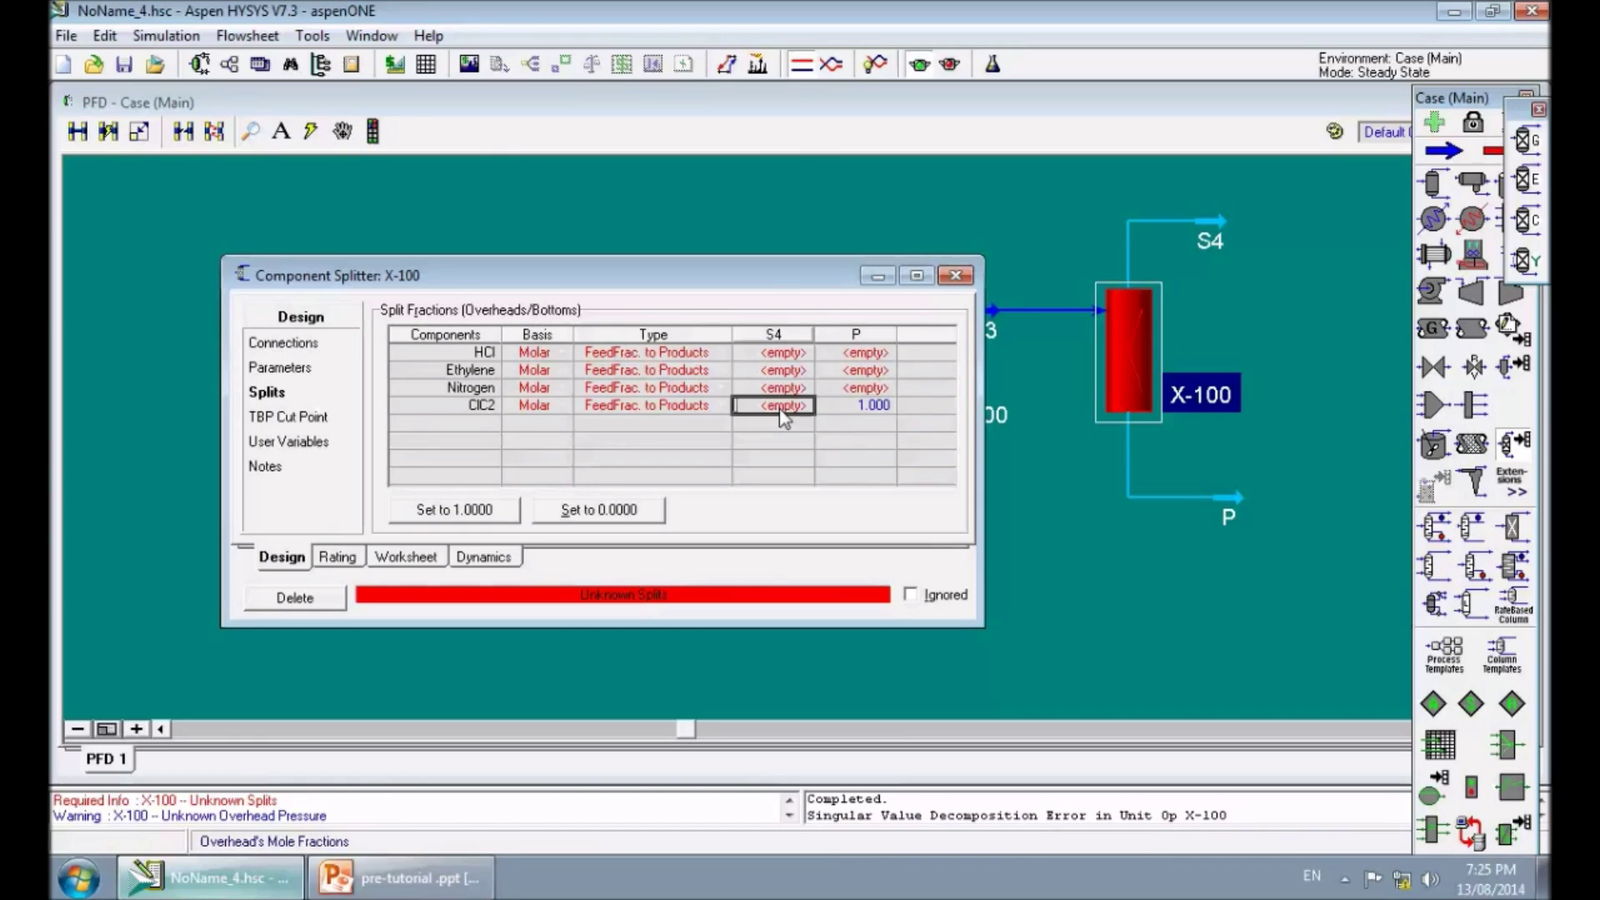
{"action": "type", "text": "0"}
{"action": "key", "text": "Return"}
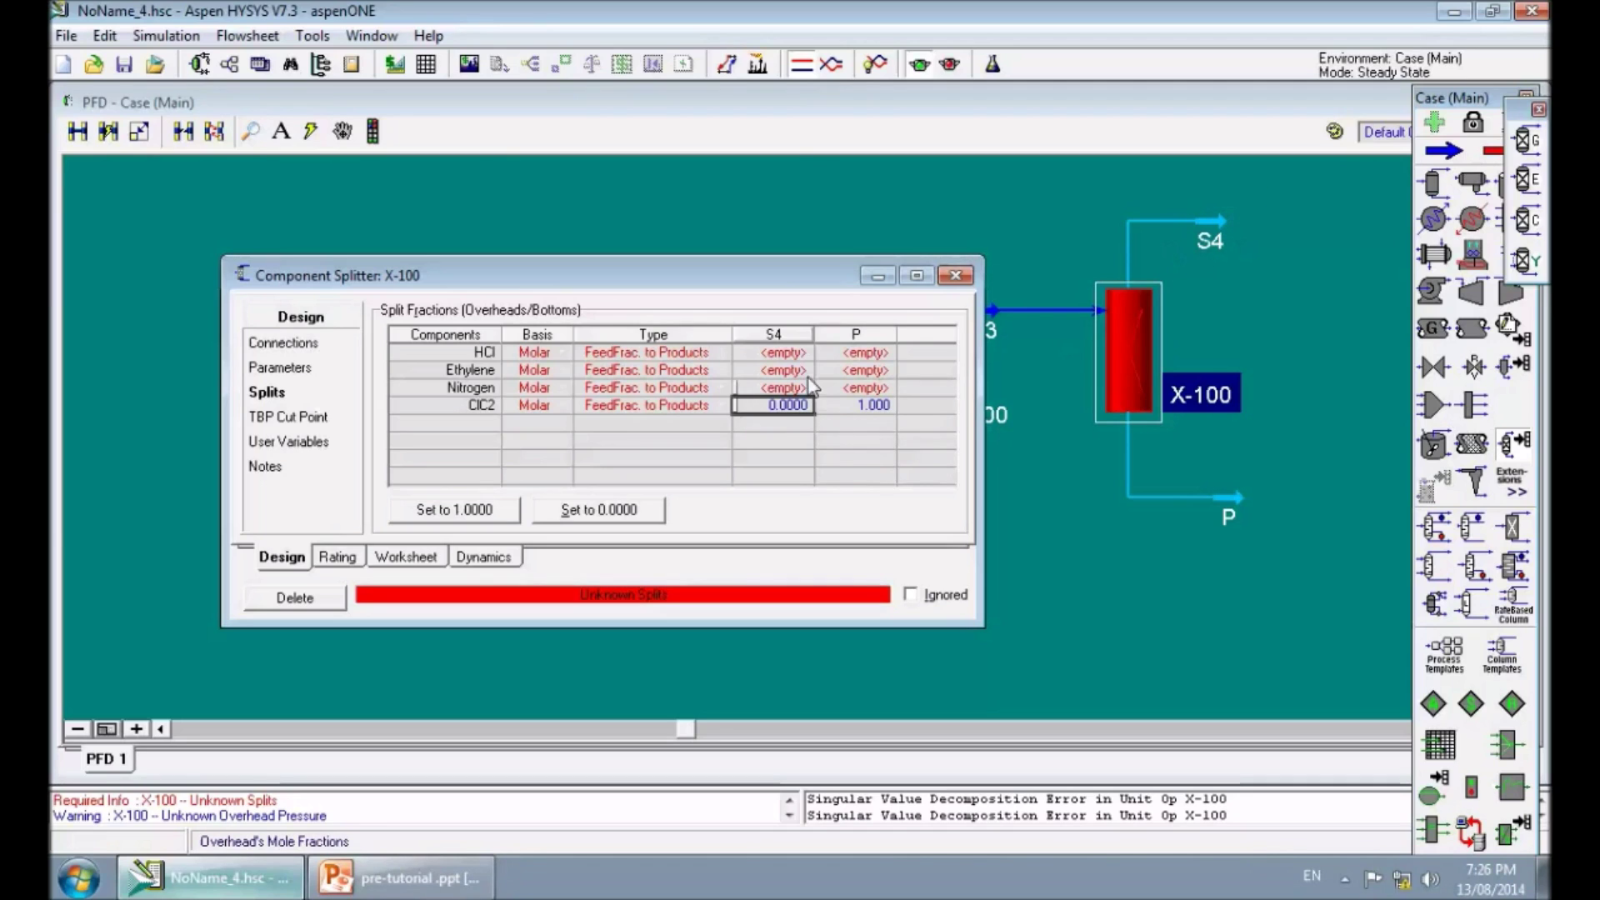
Step: Set the S4 split fractions of HCl, Ethylene and Nitrogen to 1 in X-100
{"action": "left_click", "coordinate": [791, 352]}
{"action": "type", "text": "1"}
{"action": "key", "text": "Return"}
{"action": "type", "text": "1"}
{"action": "key", "text": "Return"}
{"action": "type", "text": "1"}
{"action": "key", "text": "Return"}
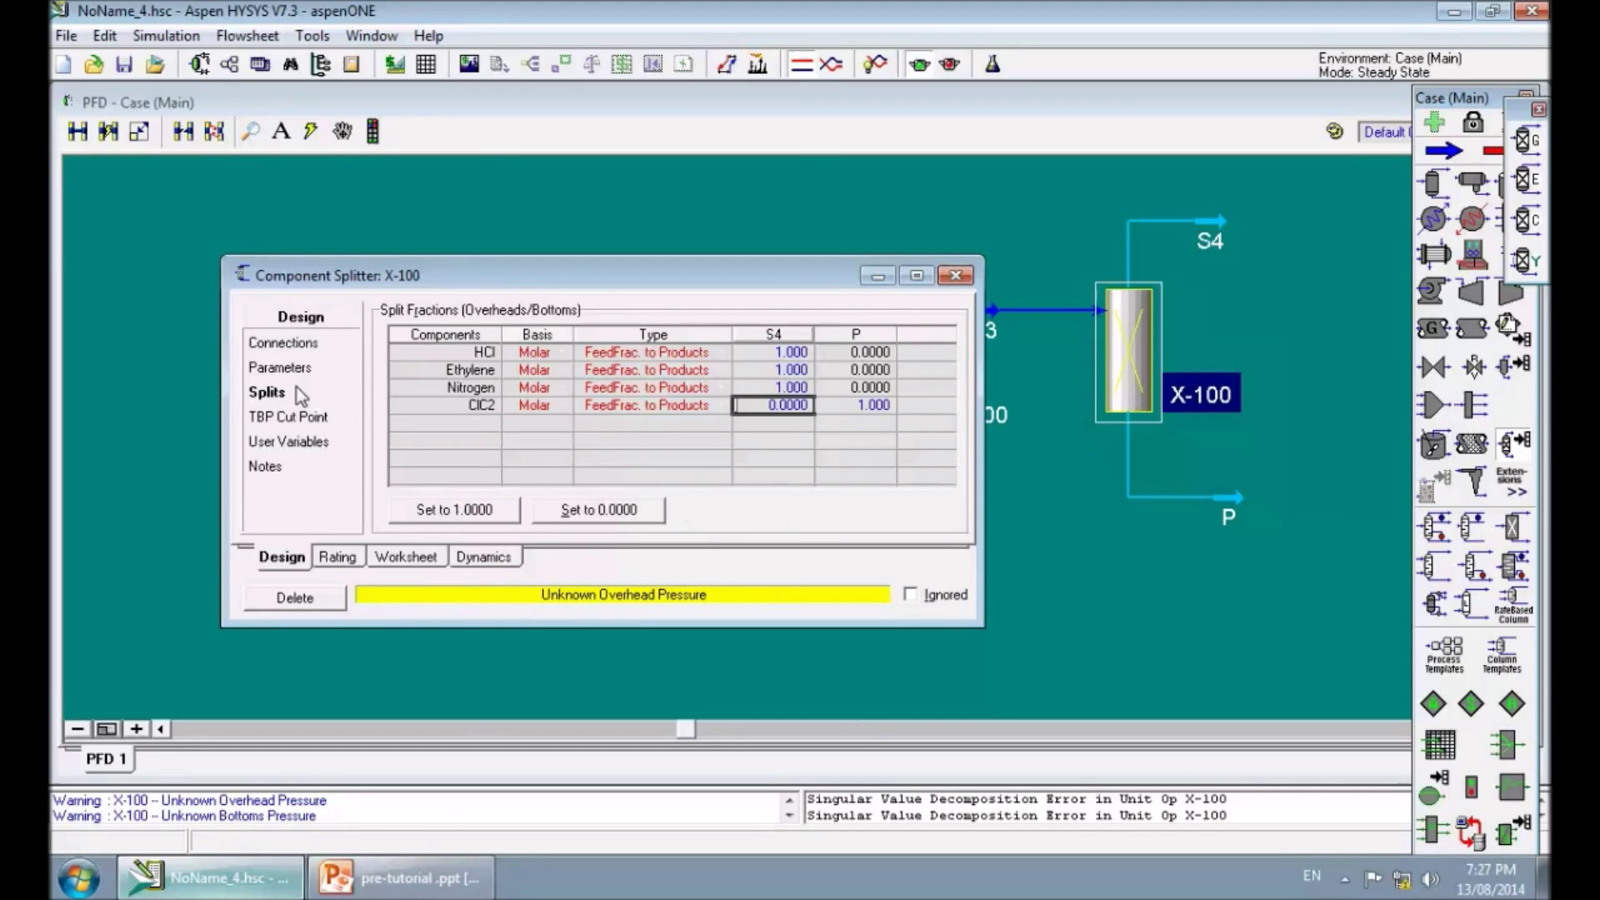
Step: Add an energy stream named Q2 to X-100's connections
{"action": "left_click", "coordinate": [286, 346]}
{"action": "left_click", "coordinate": [482, 487]}
{"action": "left_click", "coordinate": [484, 486]}
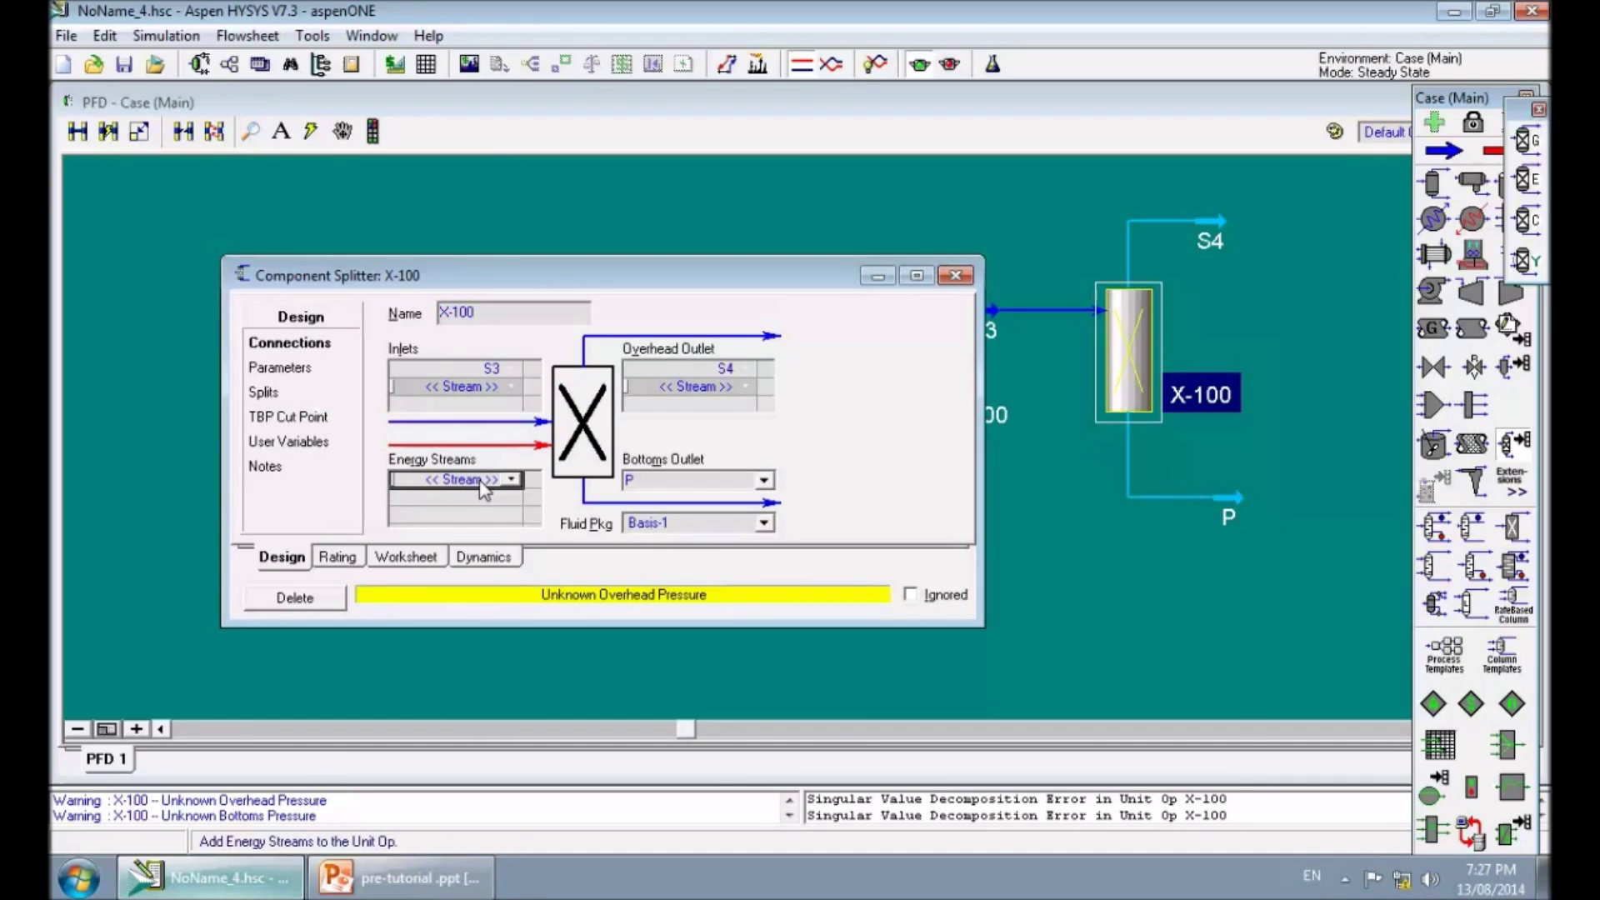
{"action": "type", "text": "Q2"}
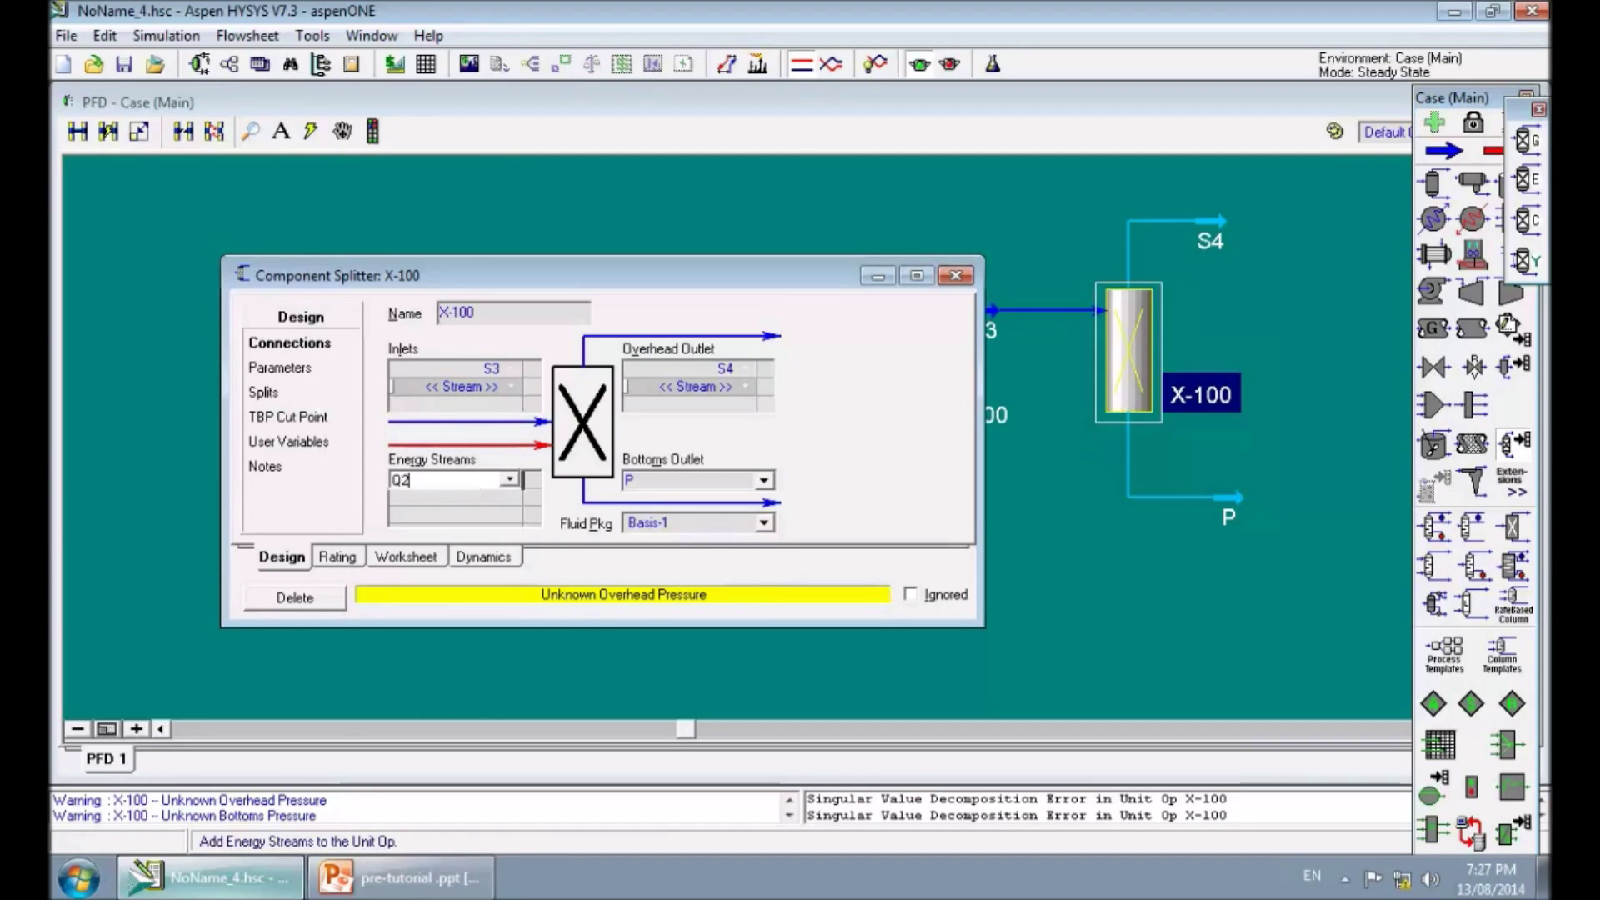
{"action": "key", "text": "Return"}
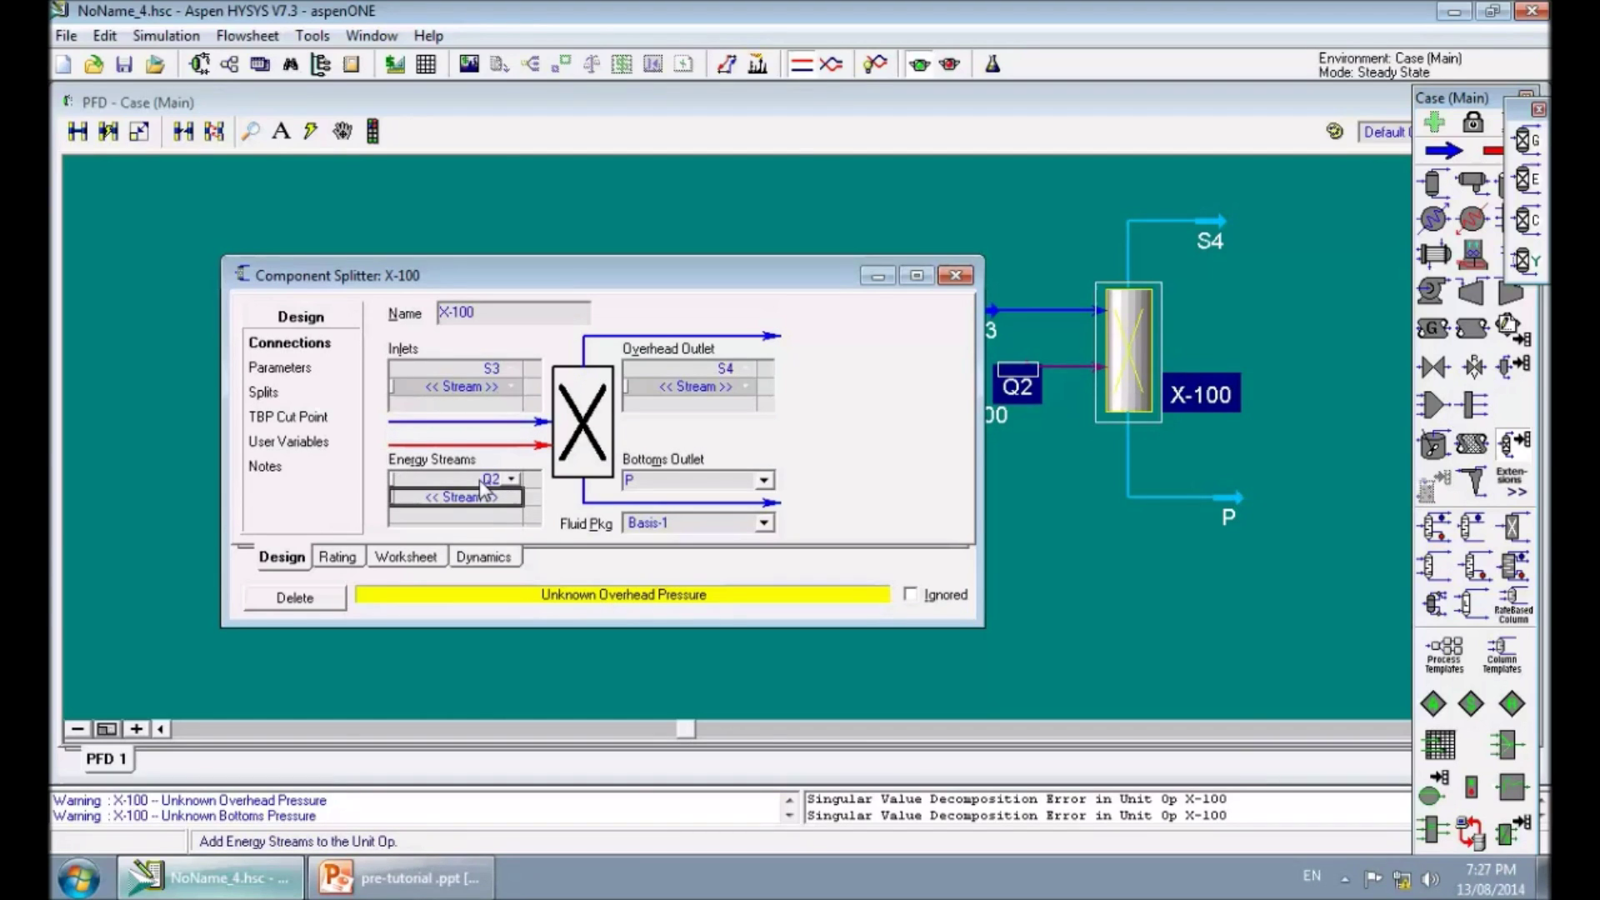
Step: Equalize all stream pressures in X-100's parameters, set P and S4 to 25 °C as on the PowerPoint diagram, and close the splitter's properties
{"action": "left_click", "coordinate": [275, 371]}
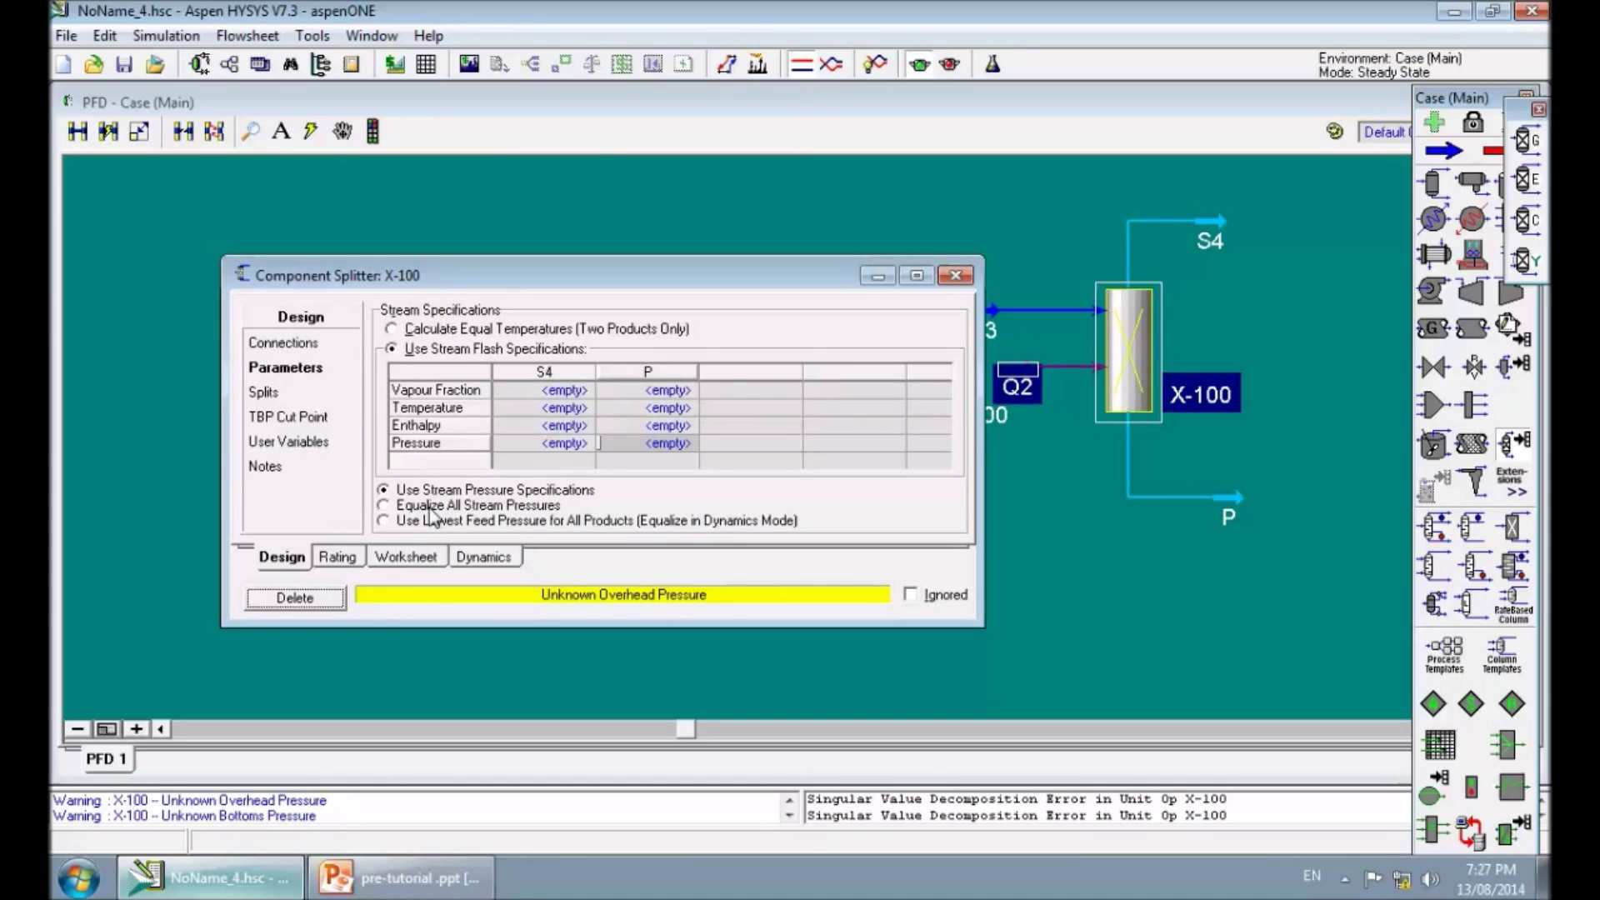
{"action": "left_click", "coordinate": [484, 512]}
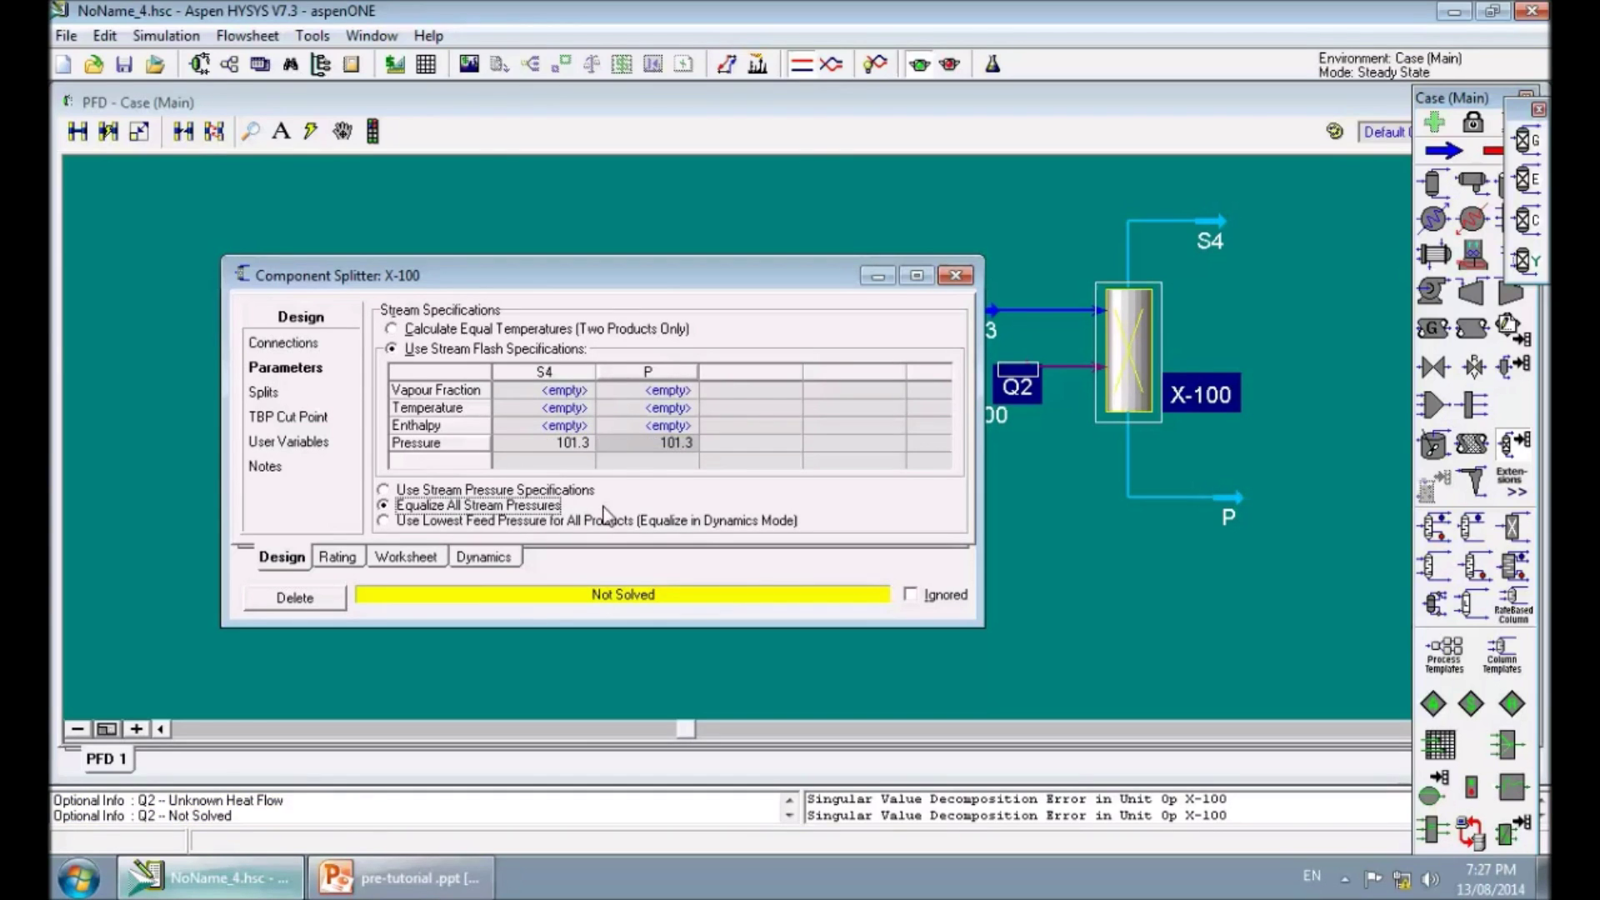
{"action": "left_click", "coordinate": [676, 395]}
{"action": "left_click", "coordinate": [677, 407]}
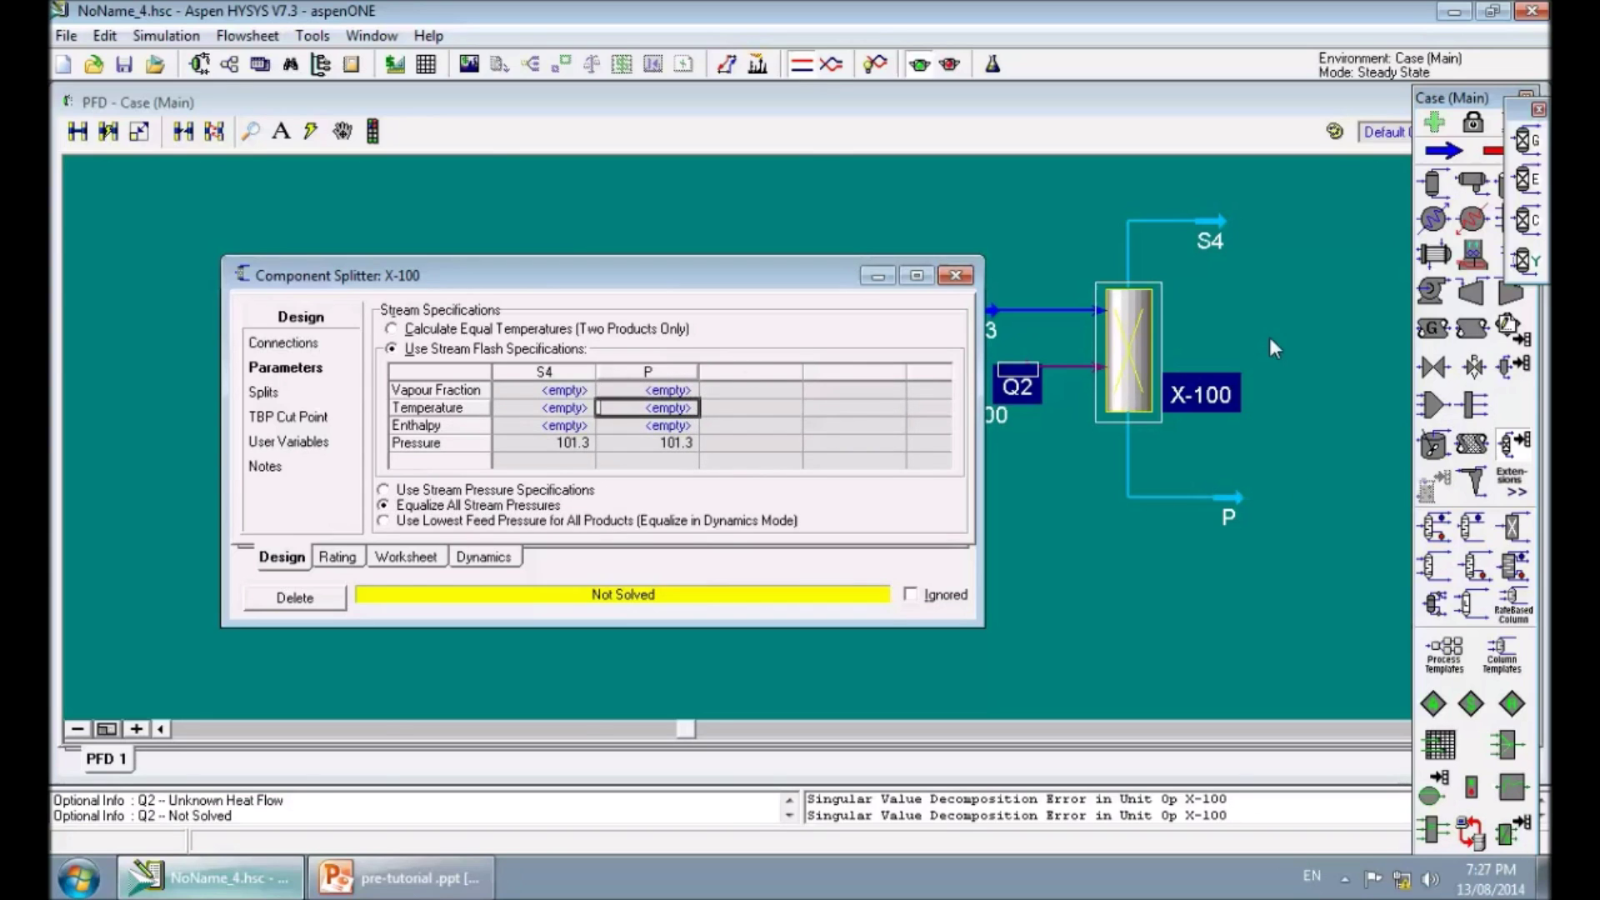
{"action": "left_click", "coordinate": [408, 878]}
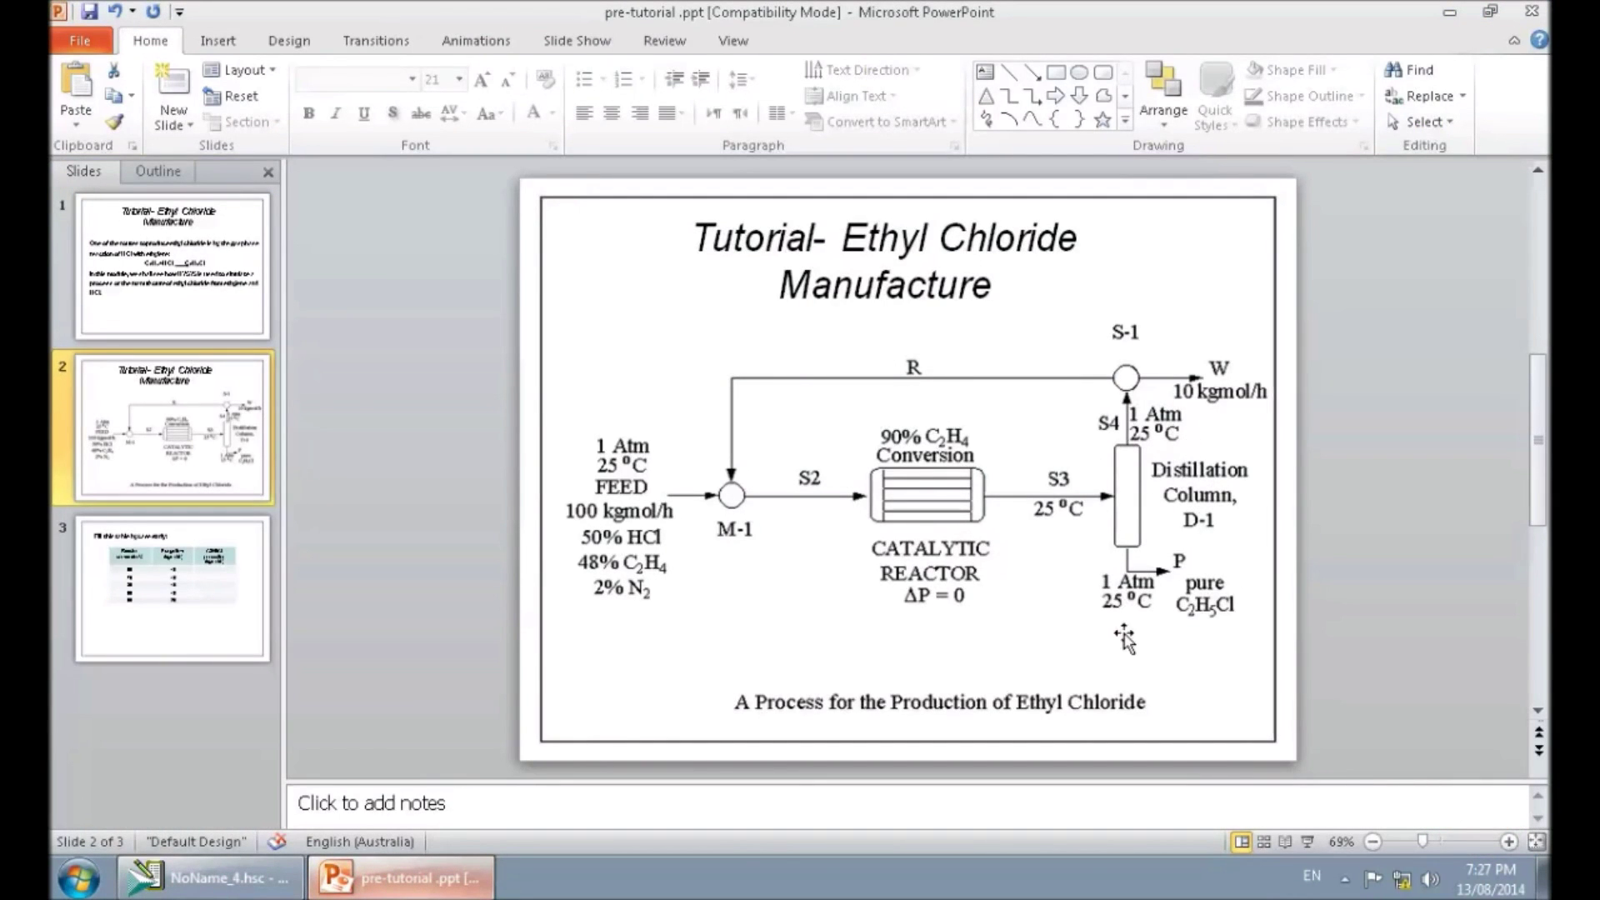
{"action": "left_click", "coordinate": [235, 862]}
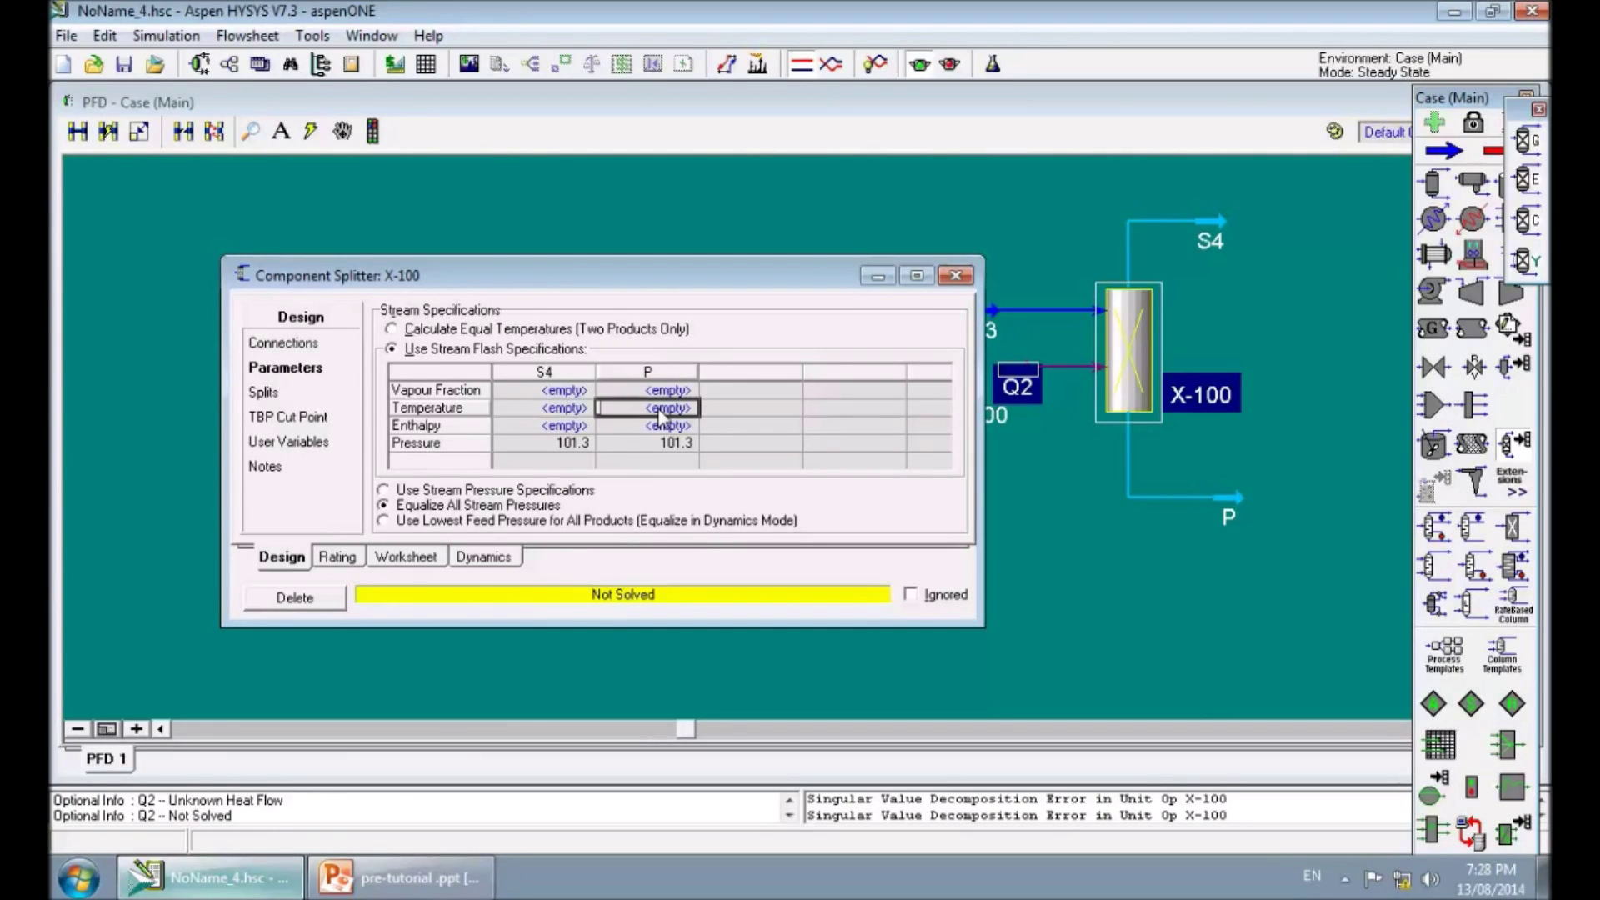
{"action": "type", "text": "25"}
{"action": "key", "text": "Return"}
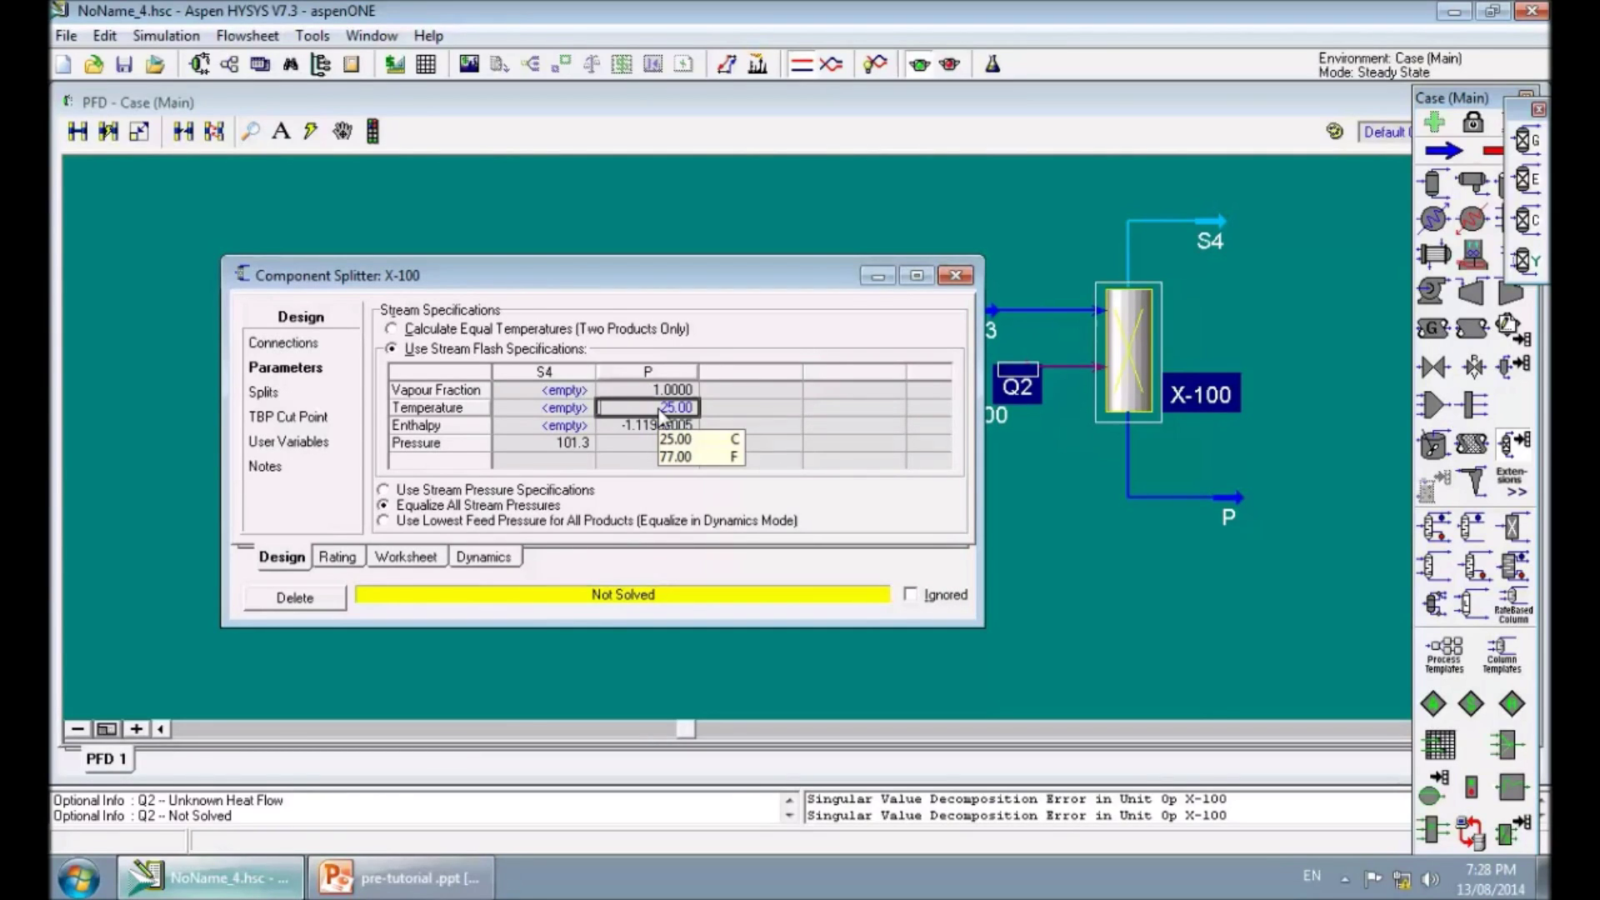
{"action": "left_click", "coordinate": [520, 408]}
{"action": "type", "text": "25"}
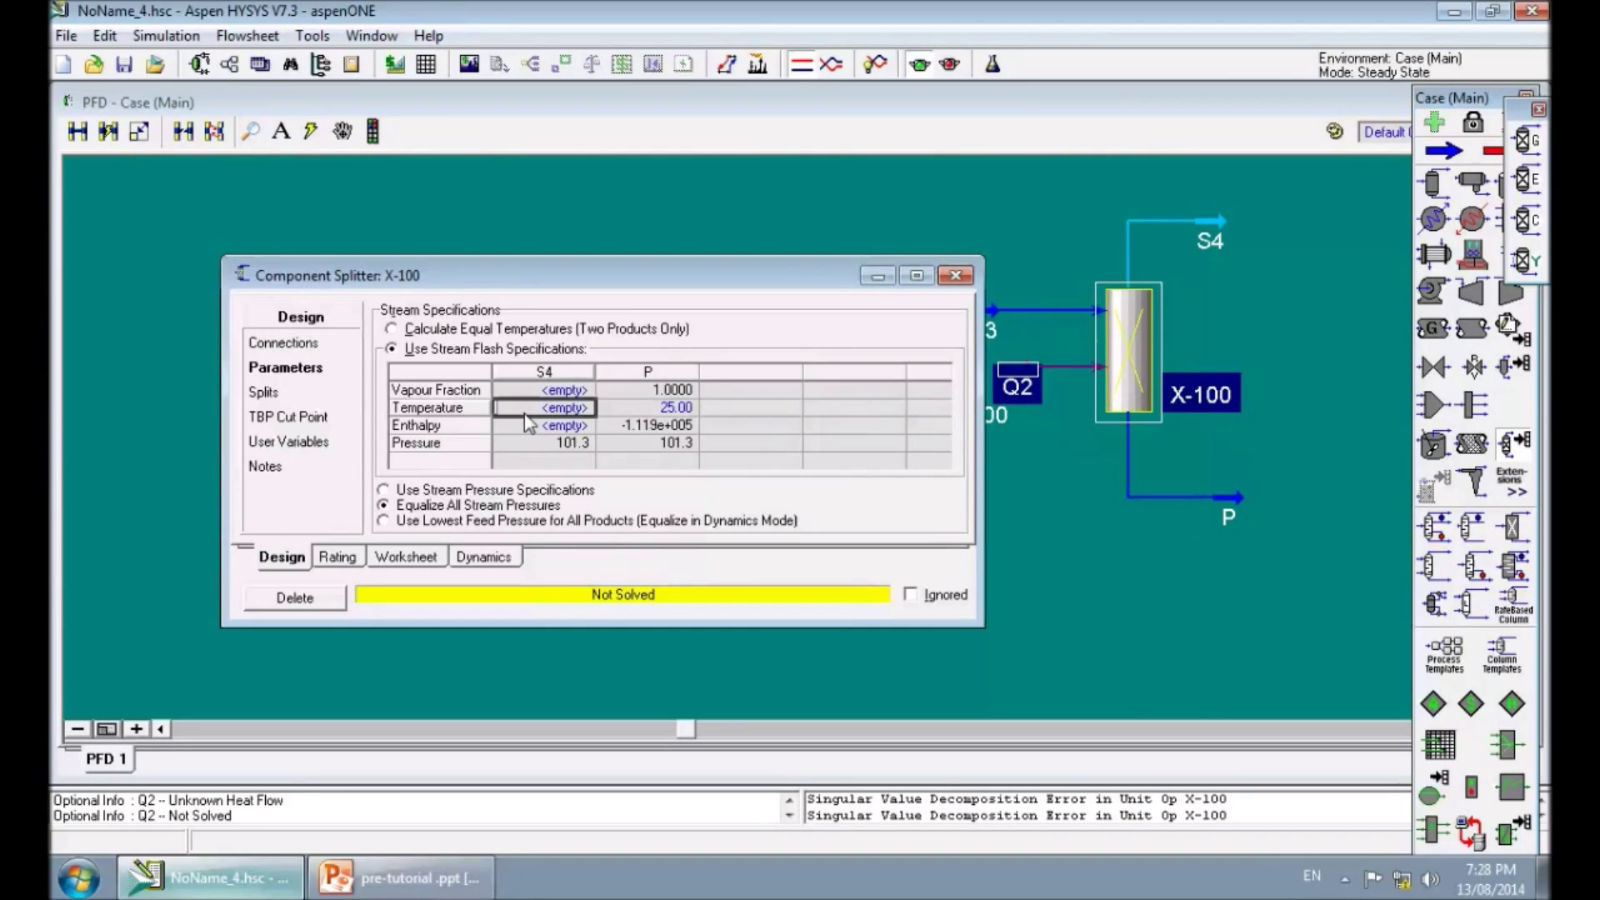
{"action": "key", "text": "Return"}
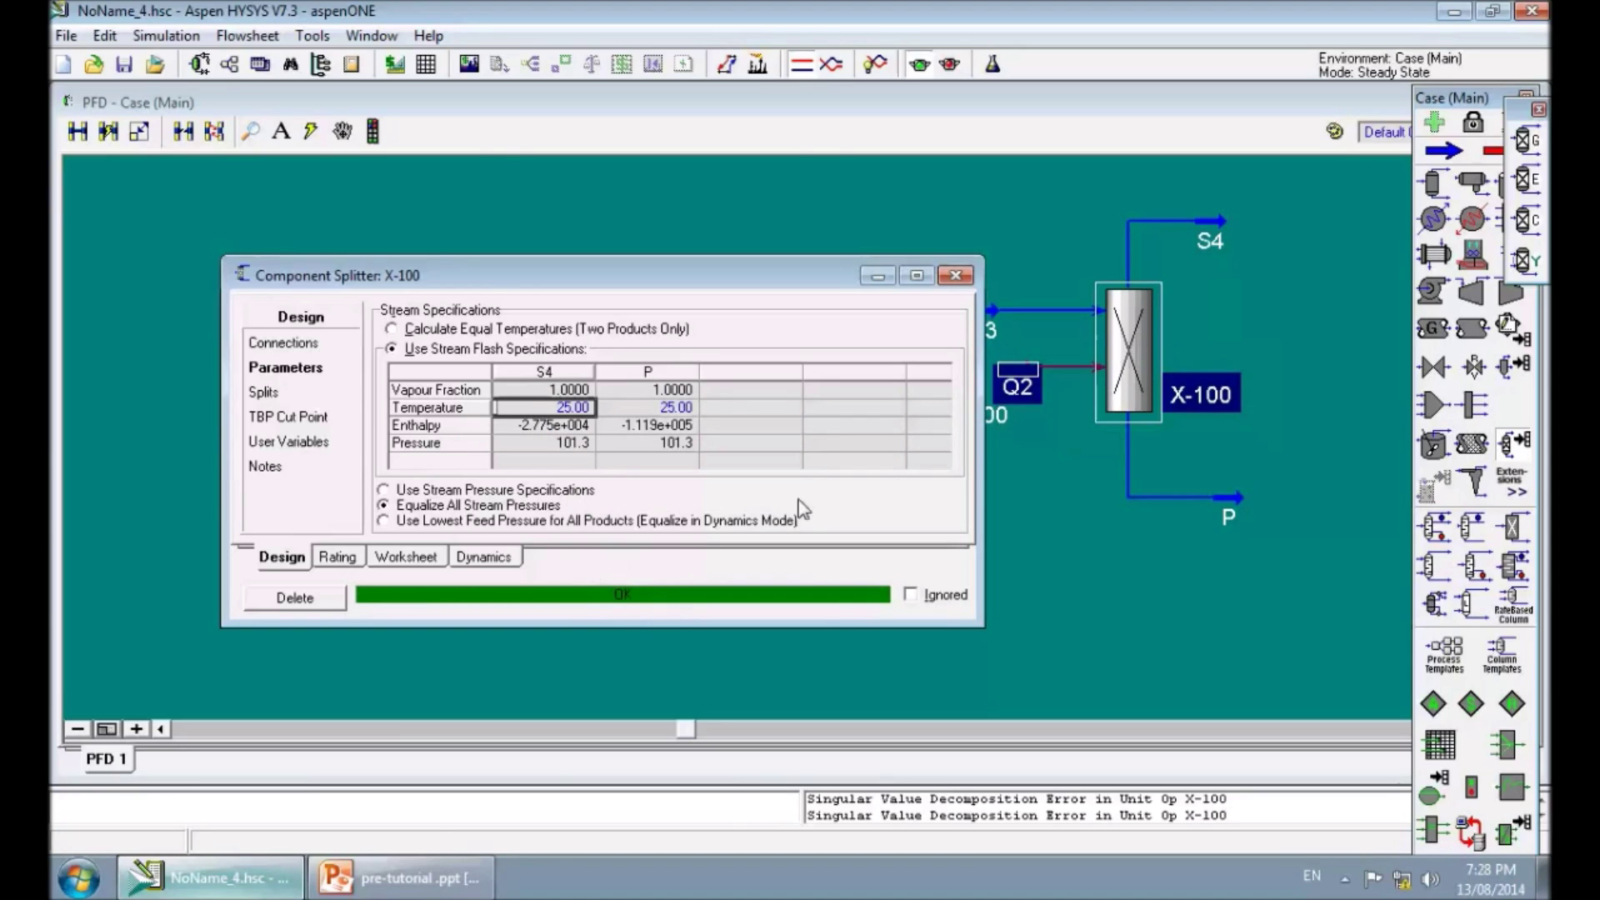
{"action": "left_click", "coordinate": [955, 276]}
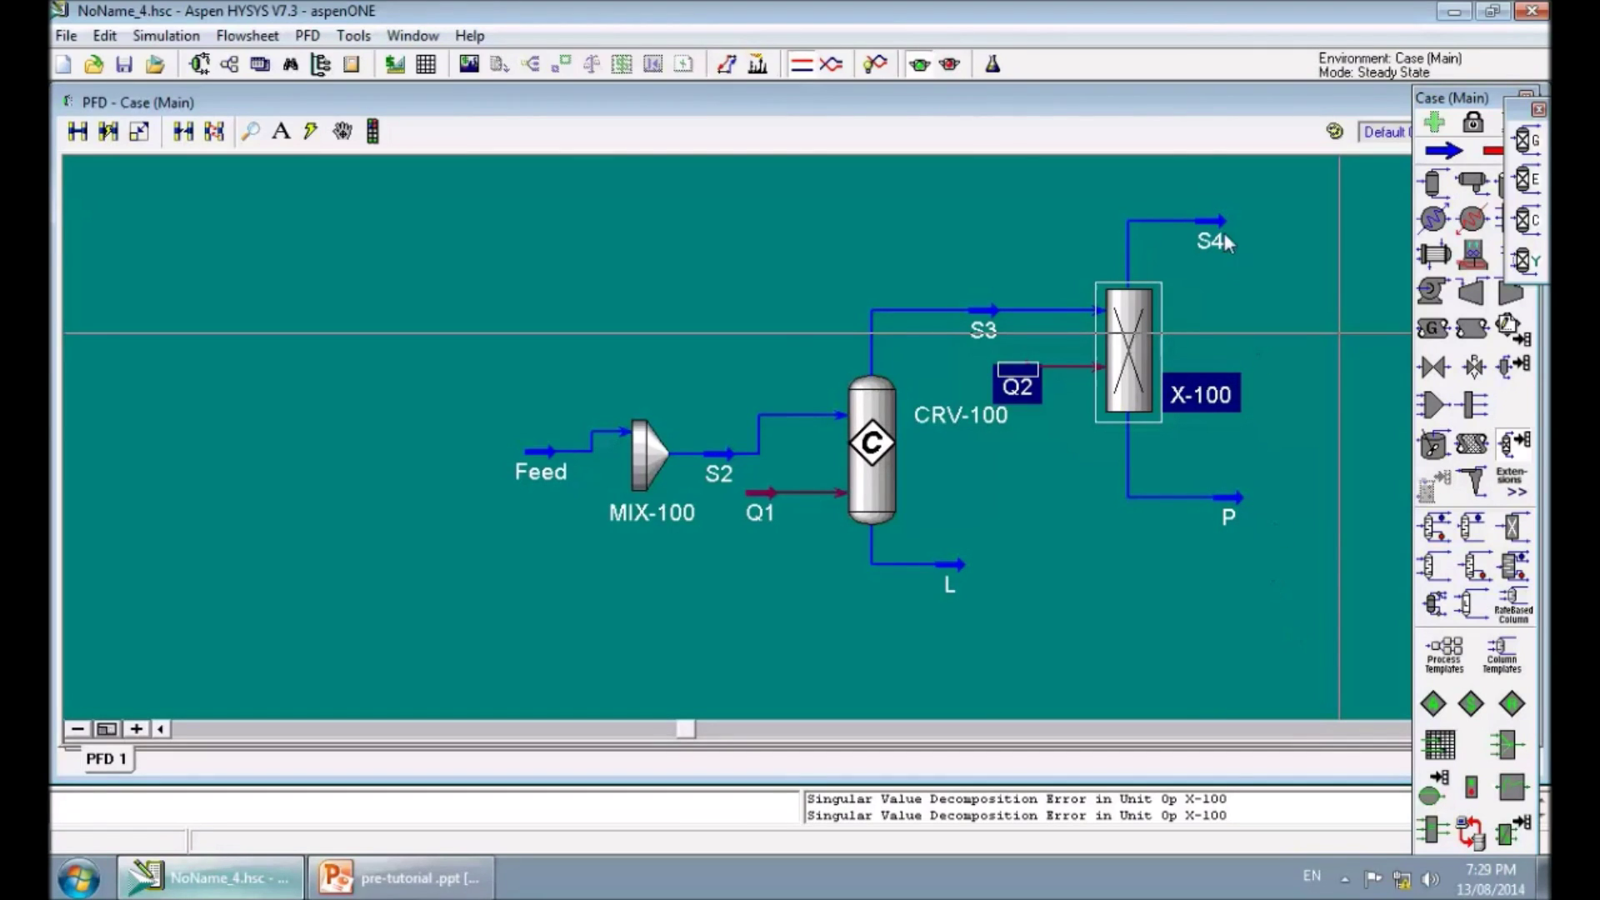
Step: Add a tee to the flowsheet next to the end of S4 and set S4 as its inlet stream
{"action": "left_click", "coordinate": [641, 468]}
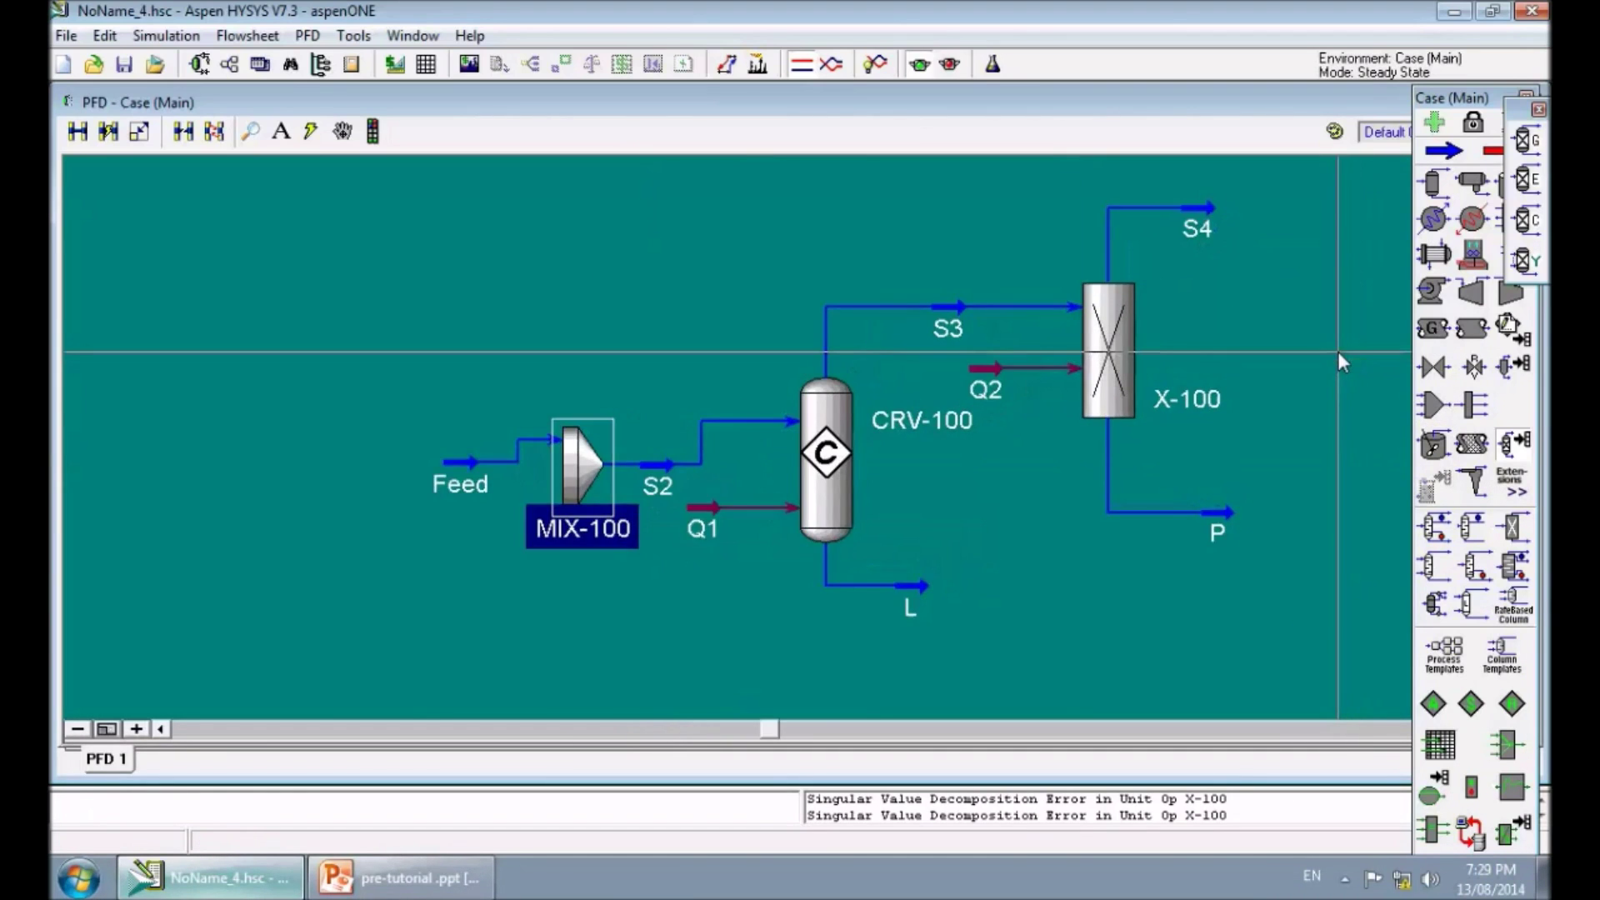
{"action": "scroll", "coordinate": [1290, 336], "scroll_direction": "down", "scroll_amount": 2}
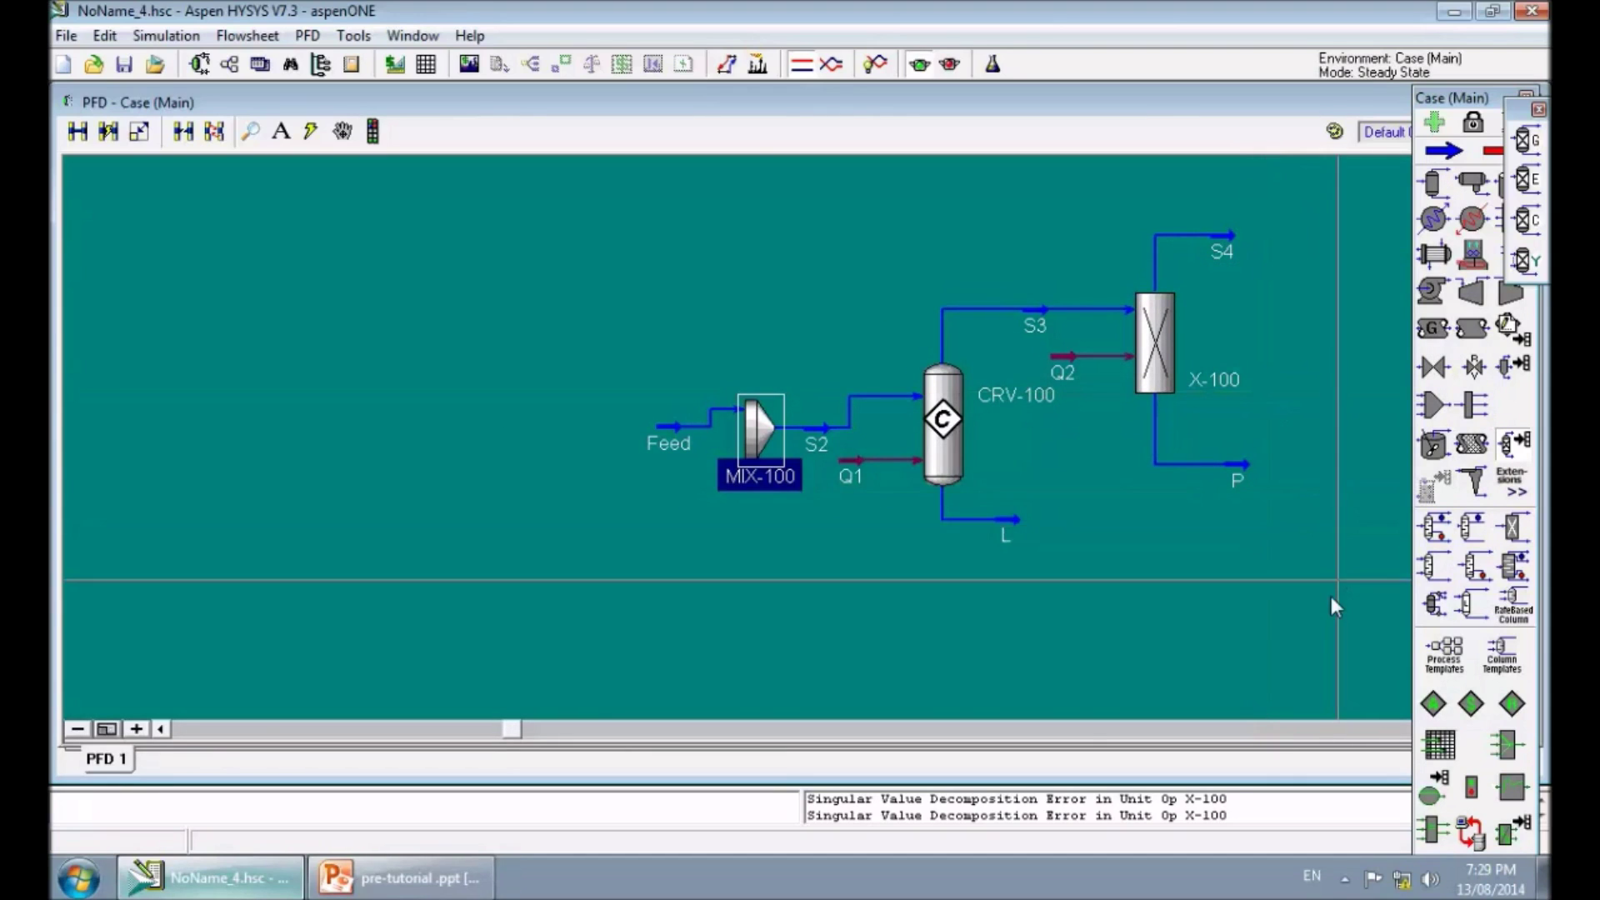
{"action": "left_click", "coordinate": [1471, 413]}
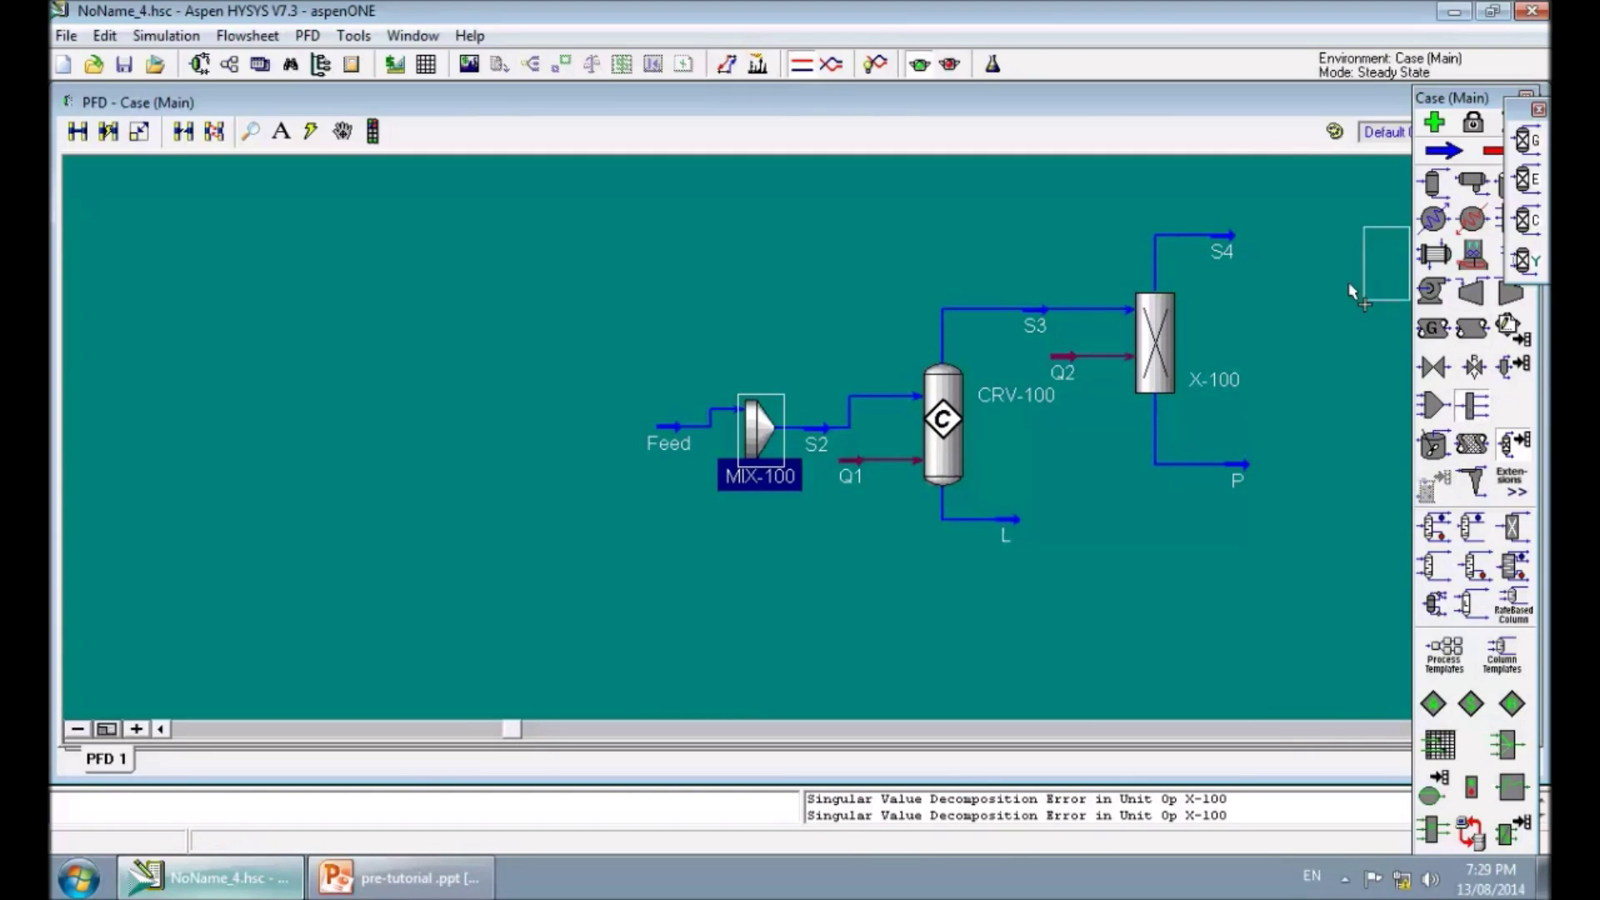
{"action": "left_click", "coordinate": [1265, 271]}
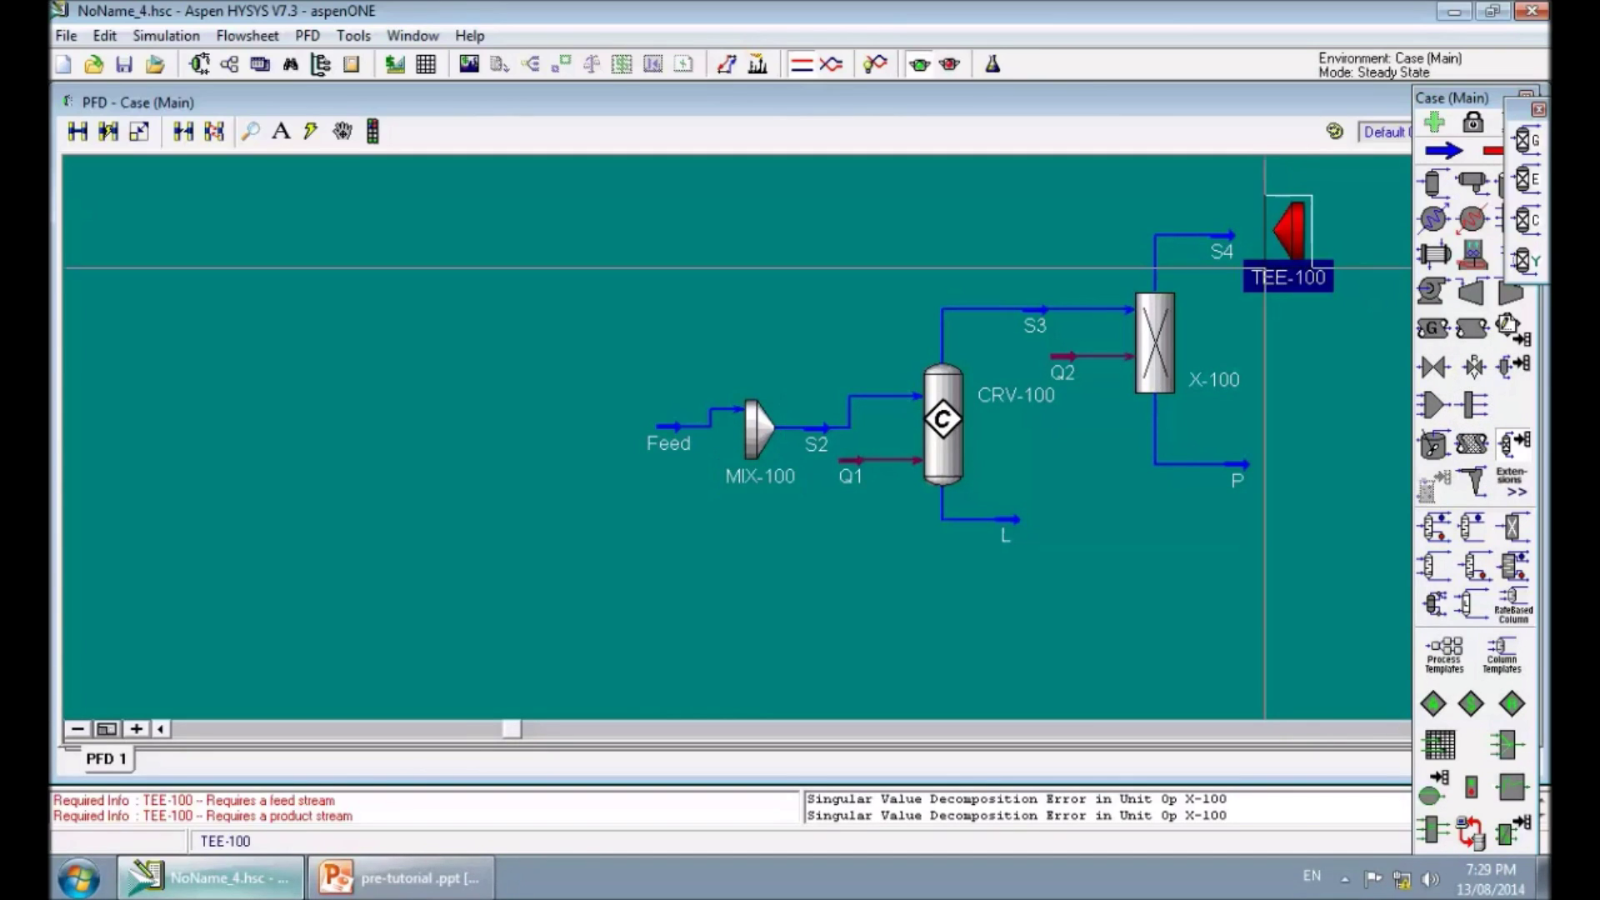
{"action": "double_click", "coordinate": [1297, 233]}
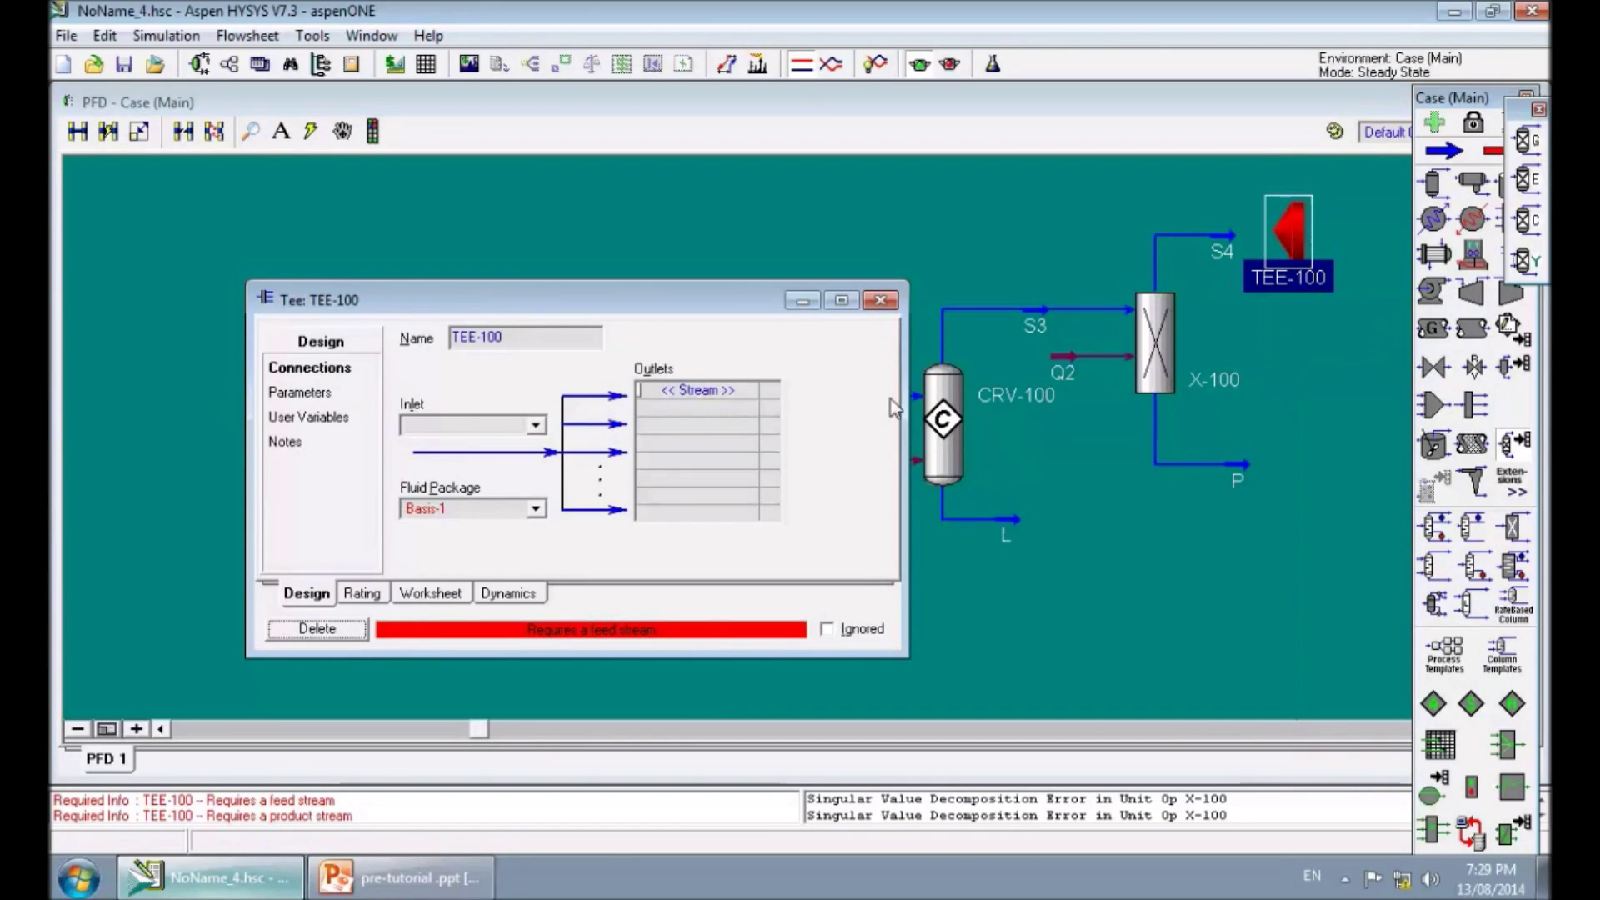
{"action": "left_click", "coordinate": [537, 427]}
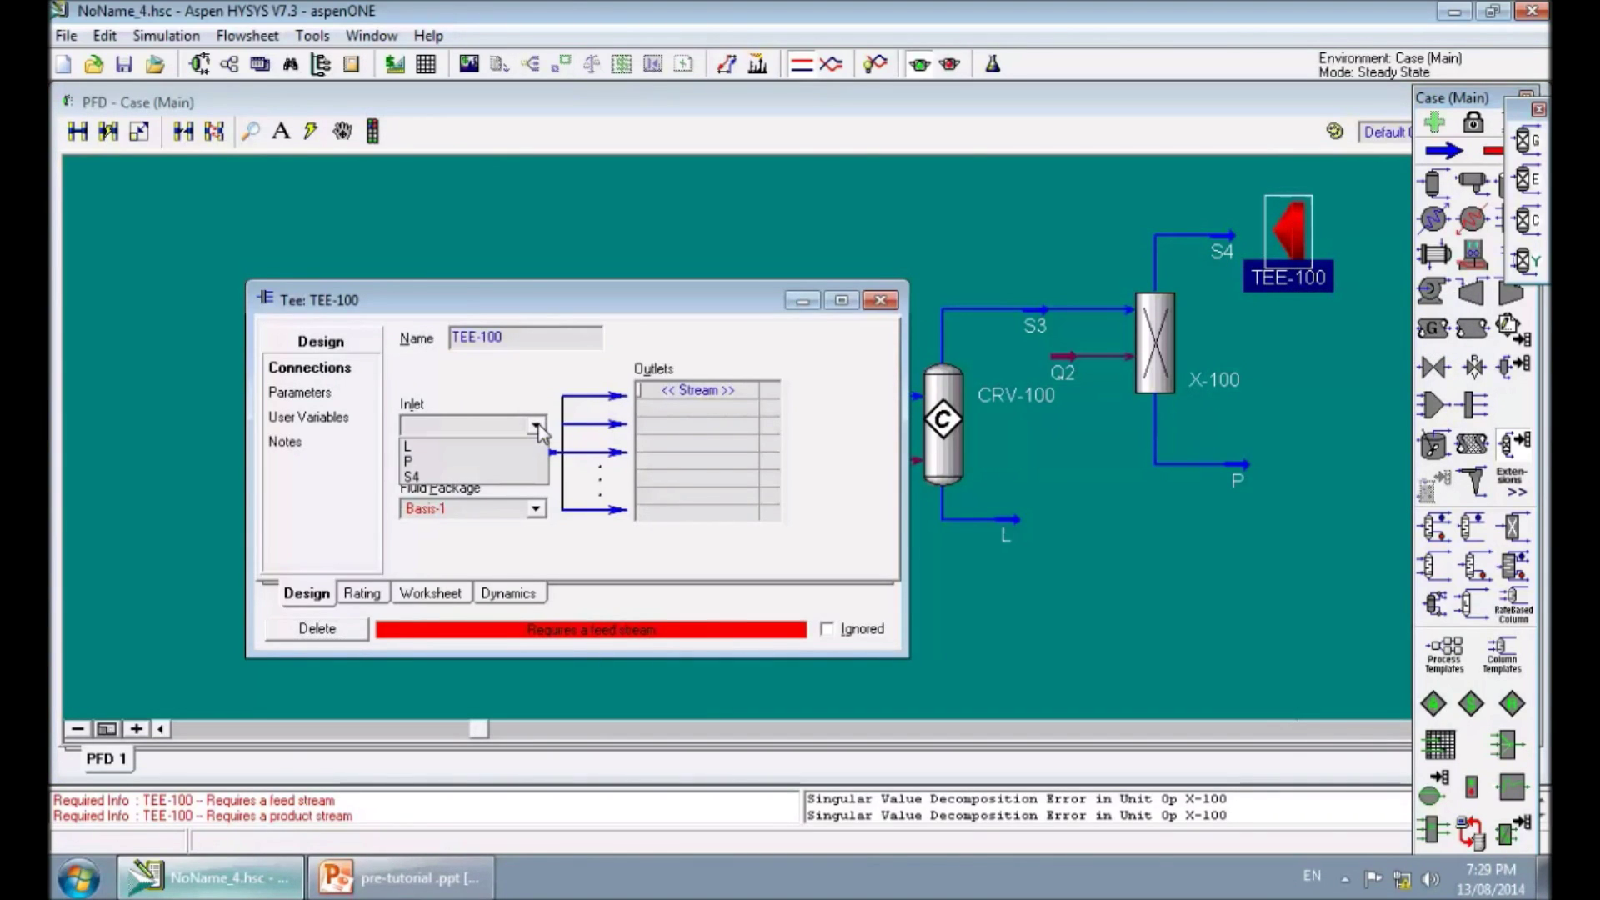
{"action": "left_click", "coordinate": [409, 476]}
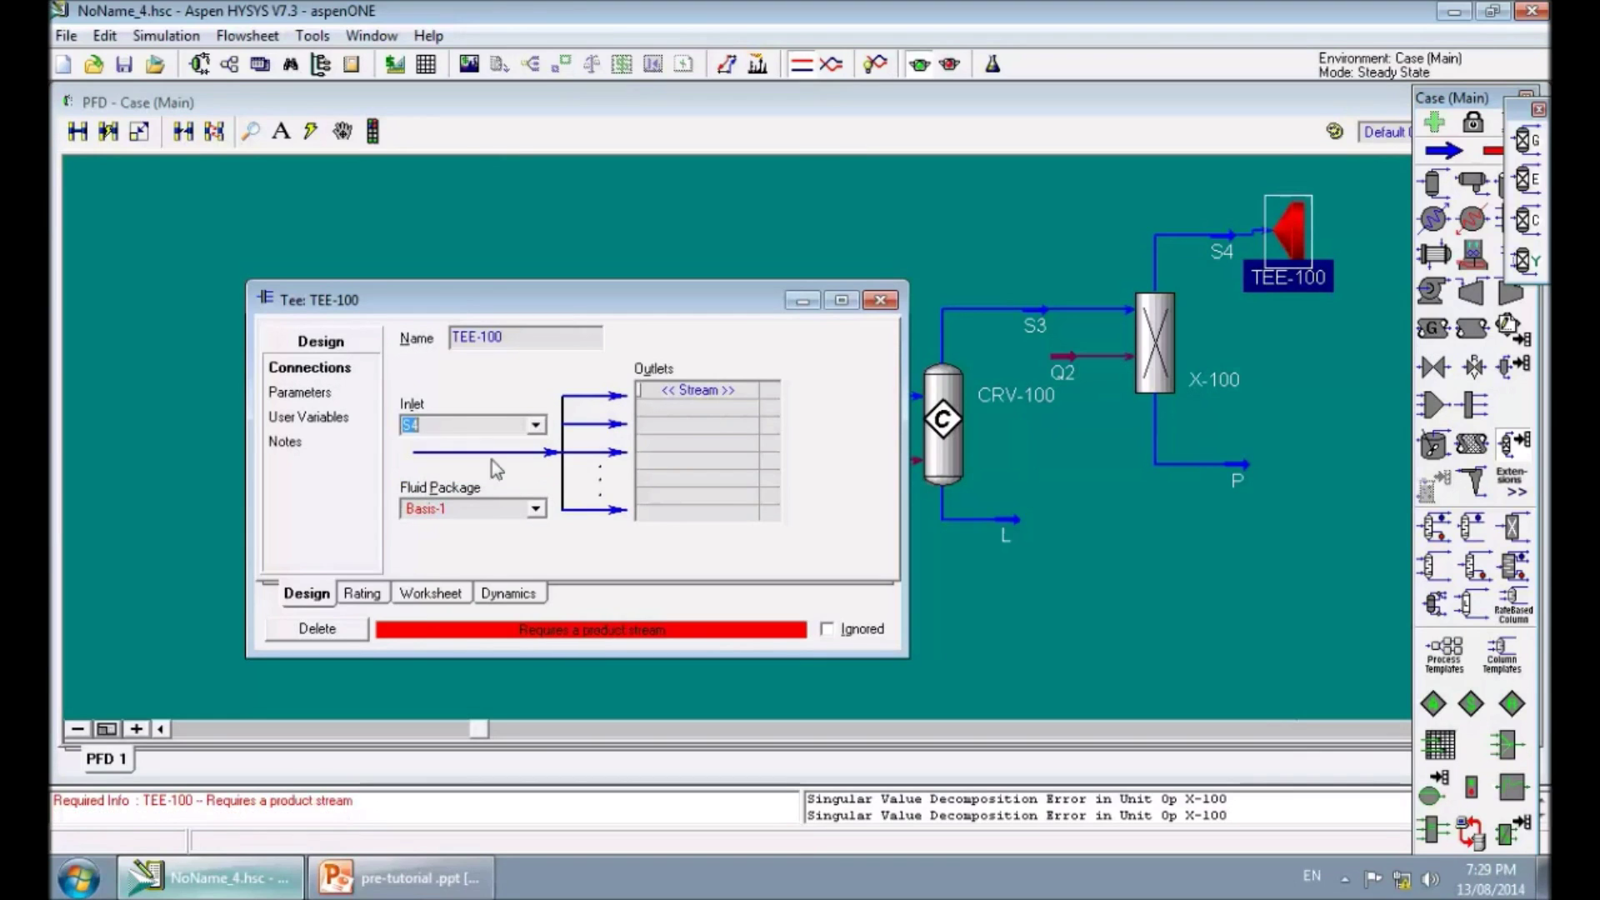
Step: Check the splitter on the PowerPoint diagram, then name TEE-100's outlet streams S1 and W
{"action": "left_click", "coordinate": [467, 876]}
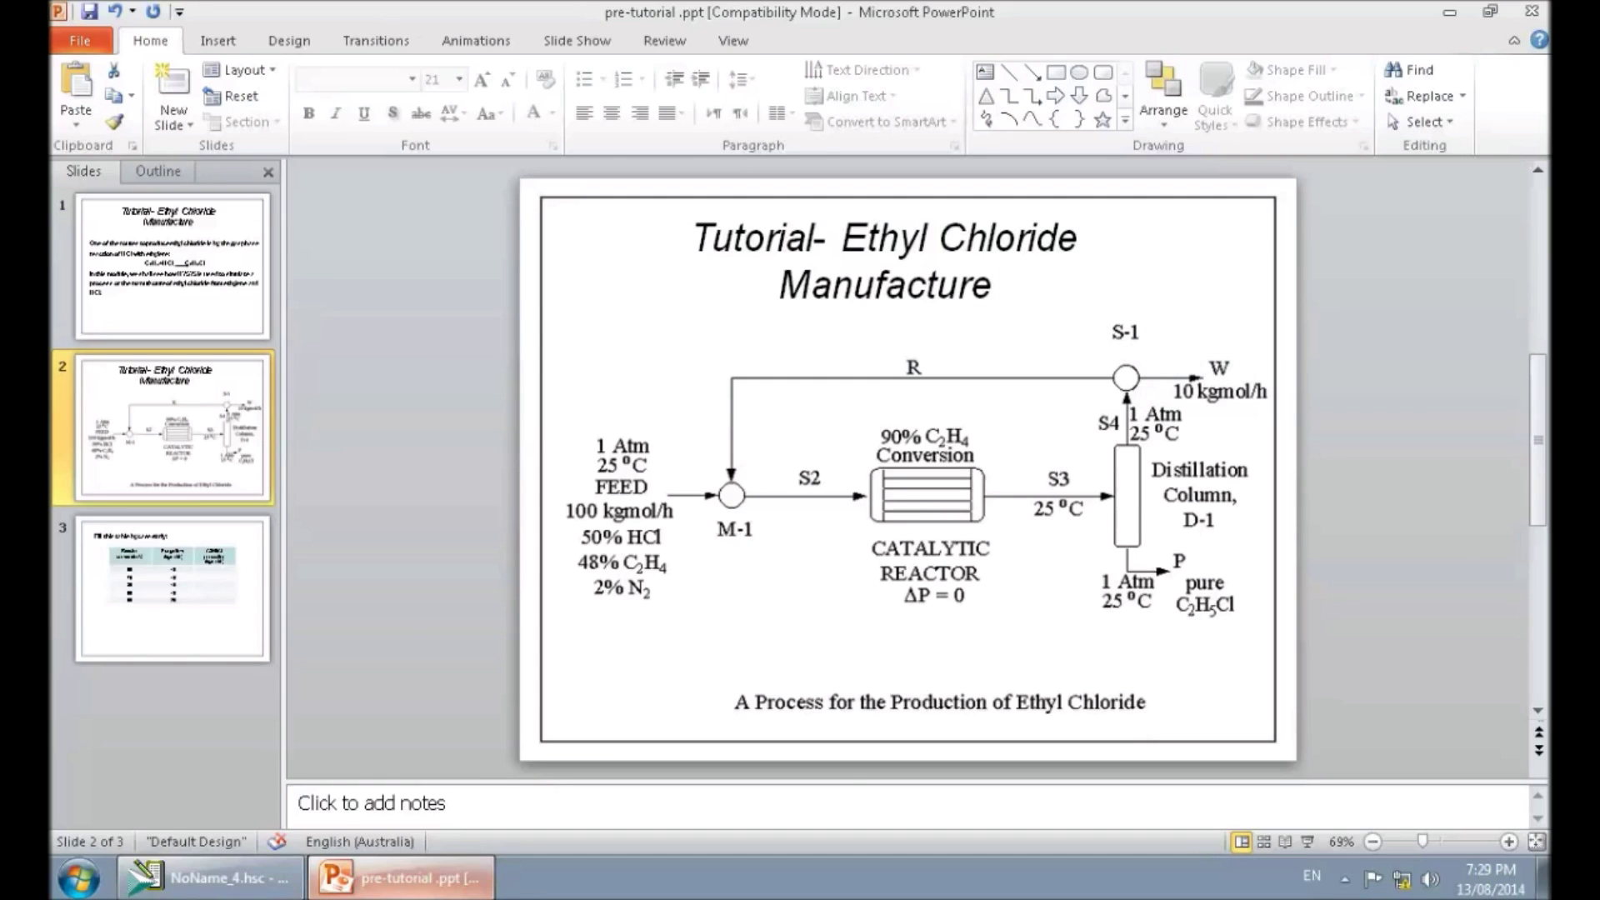
{"action": "key", "text": "alt+Tab"}
{"action": "left_click", "coordinate": [691, 399]}
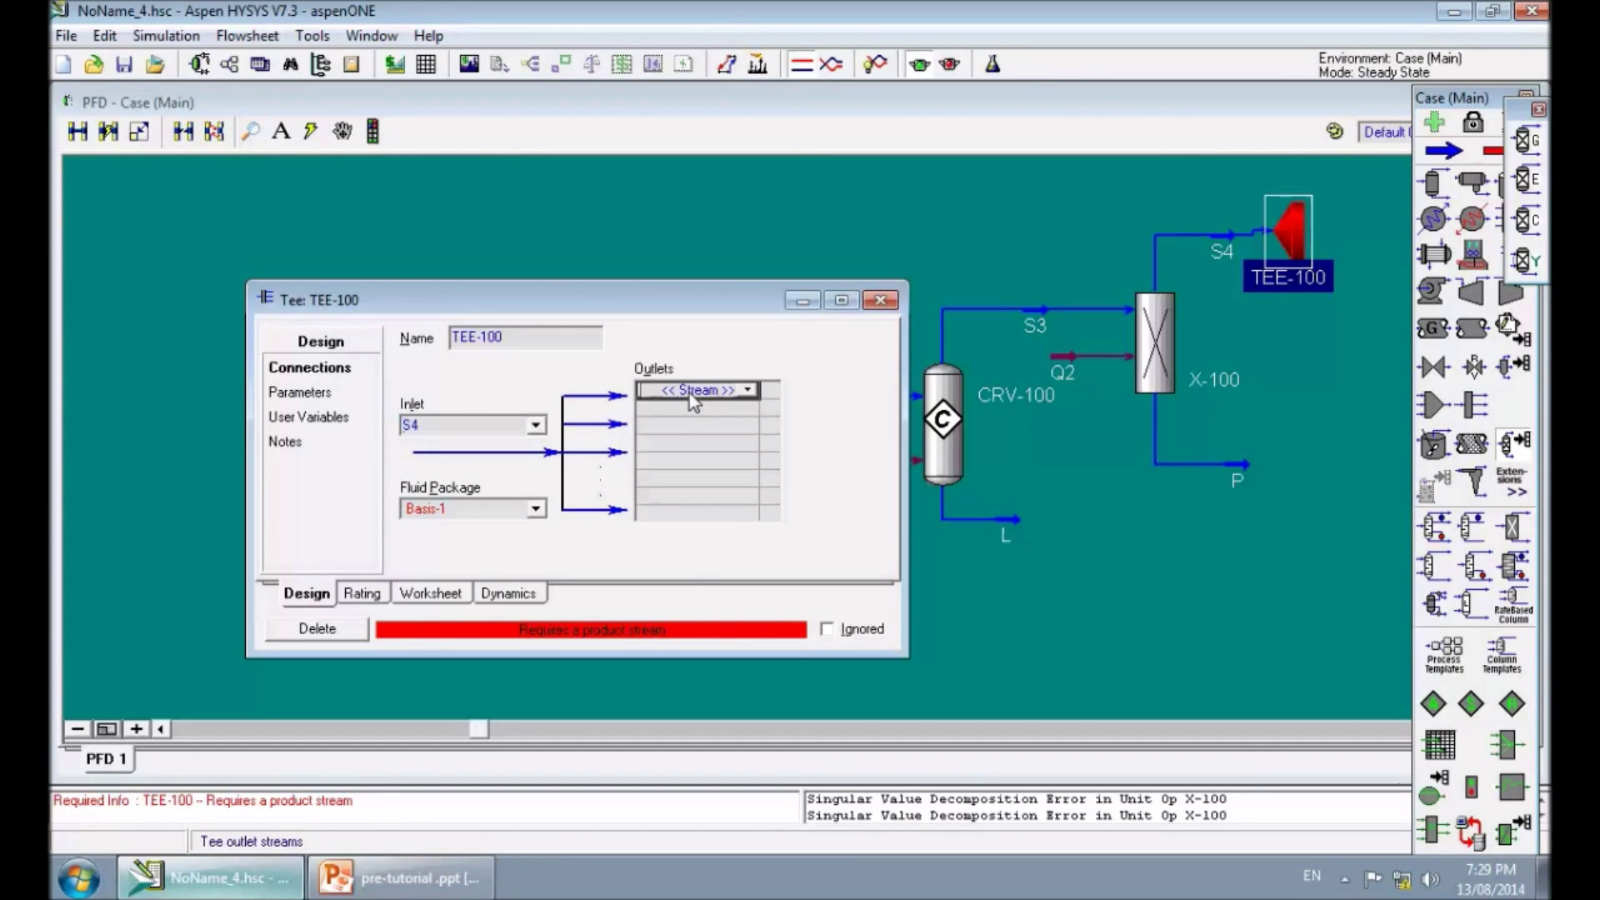
{"action": "type", "text": "S1"}
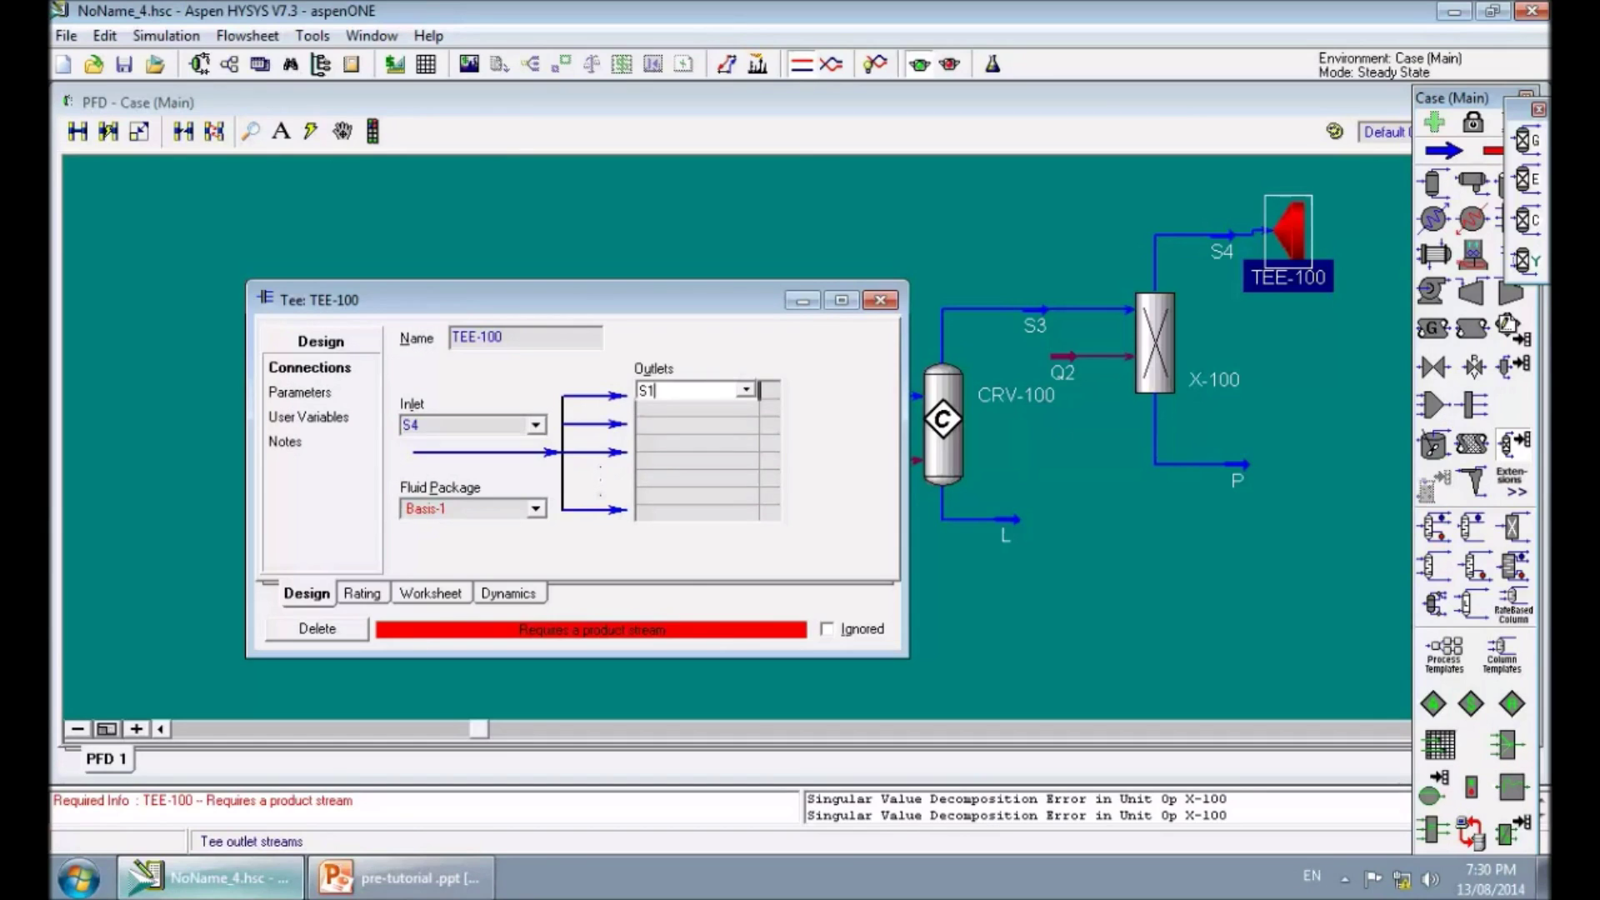
{"action": "key", "text": "Return"}
{"action": "type", "text": "W"}
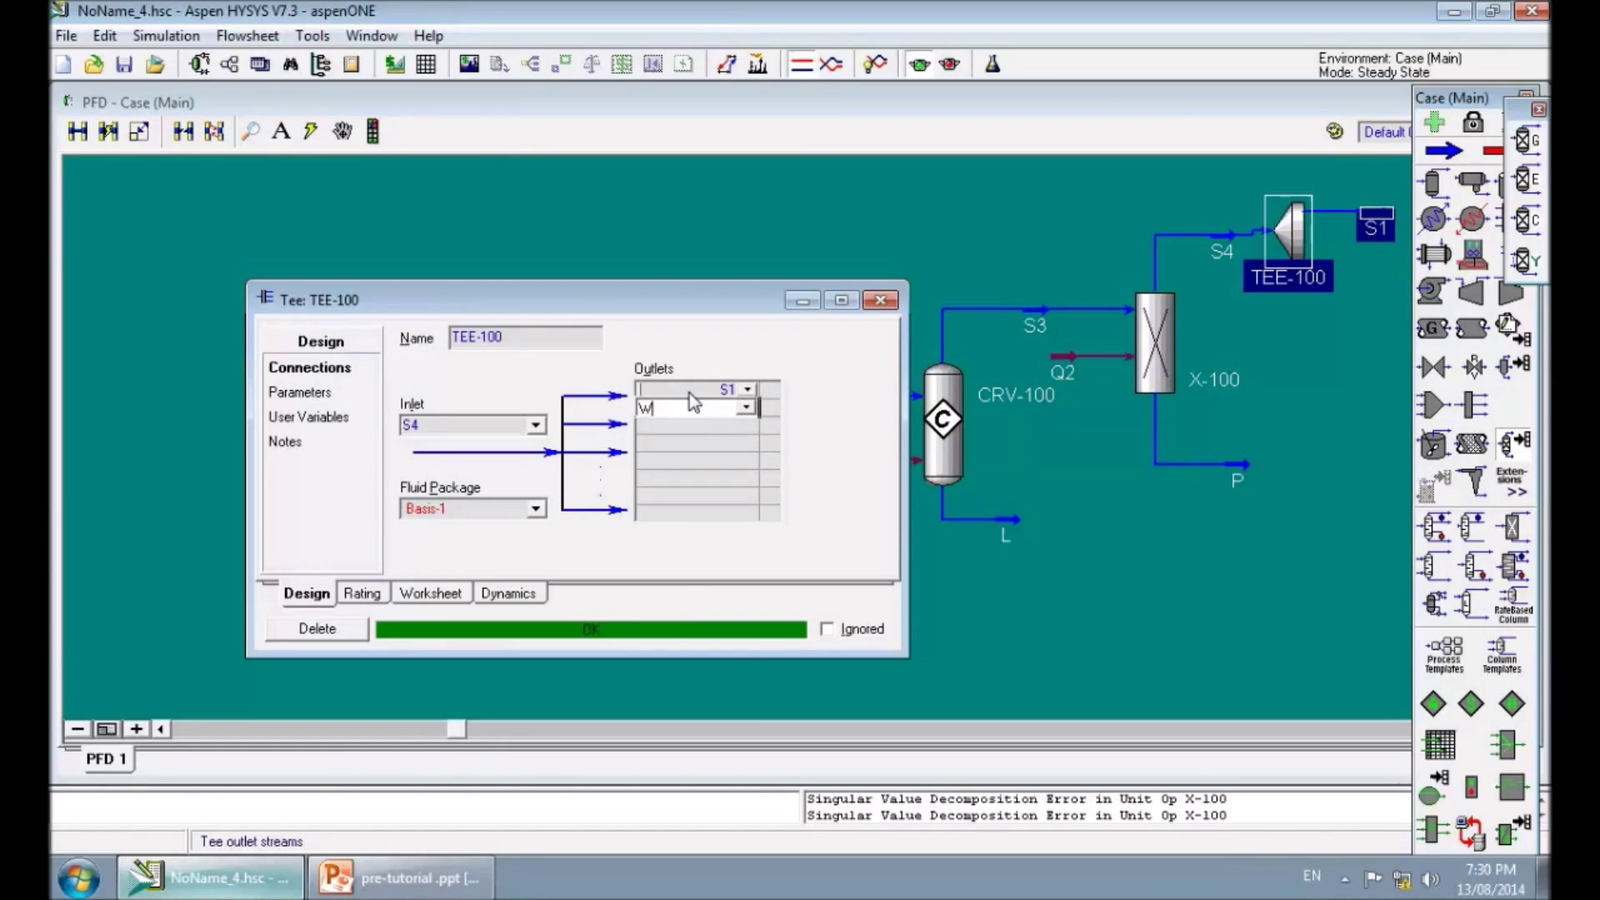
{"action": "key", "text": "Return"}
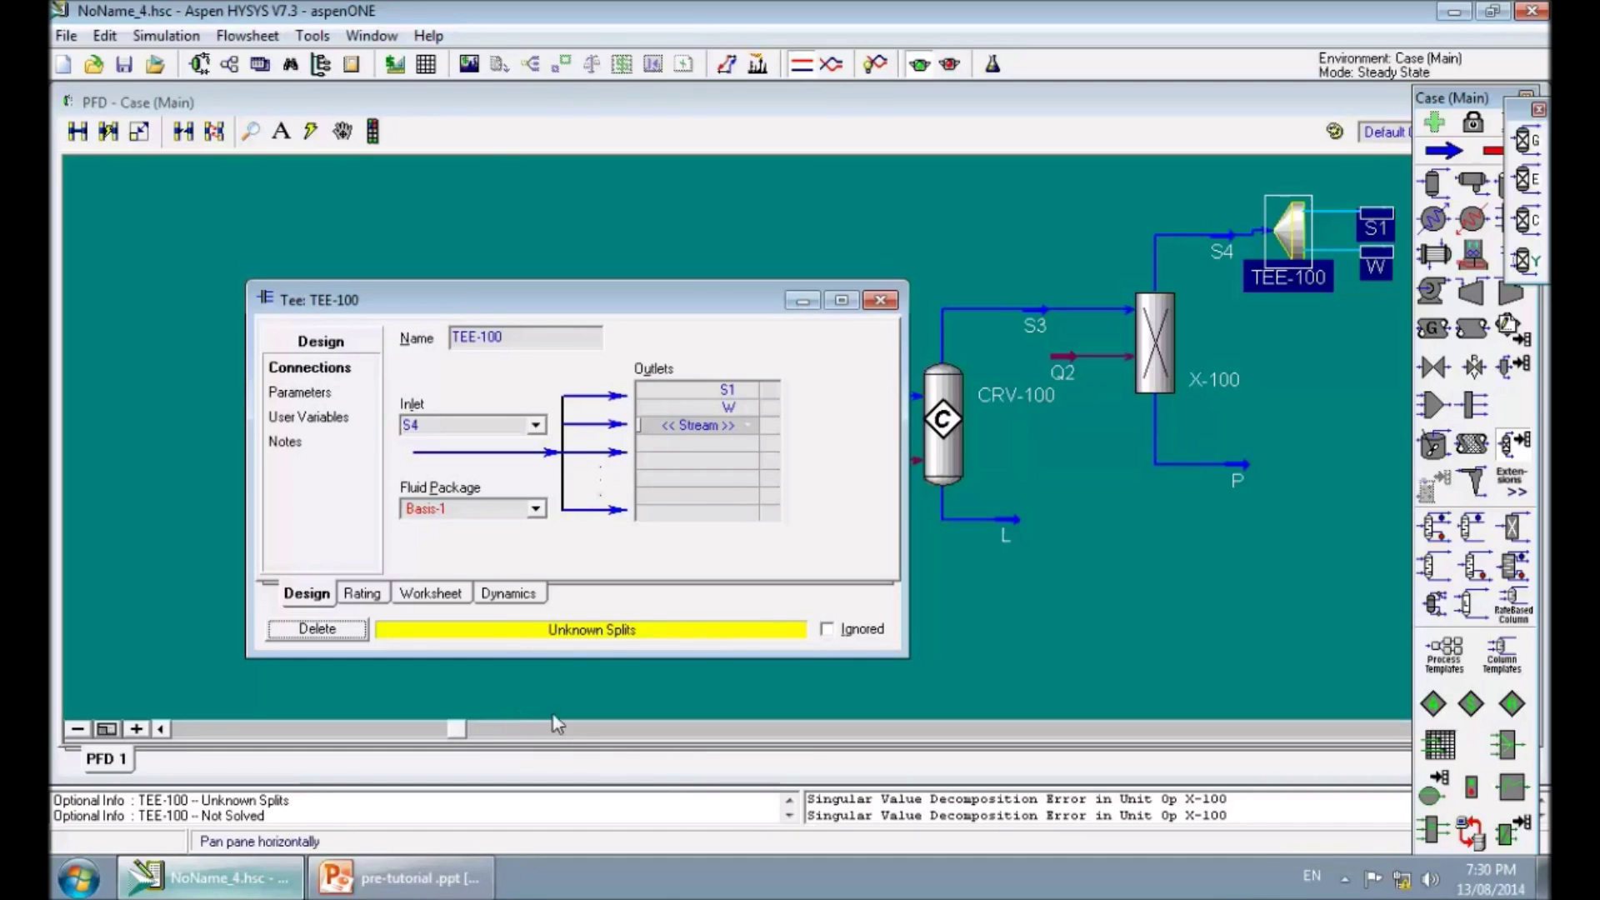
Step: Check the flow of W on the PowerPoint diagram, then view TEE-100's flow ratio parameters and close its properties
{"action": "left_click", "coordinate": [409, 882]}
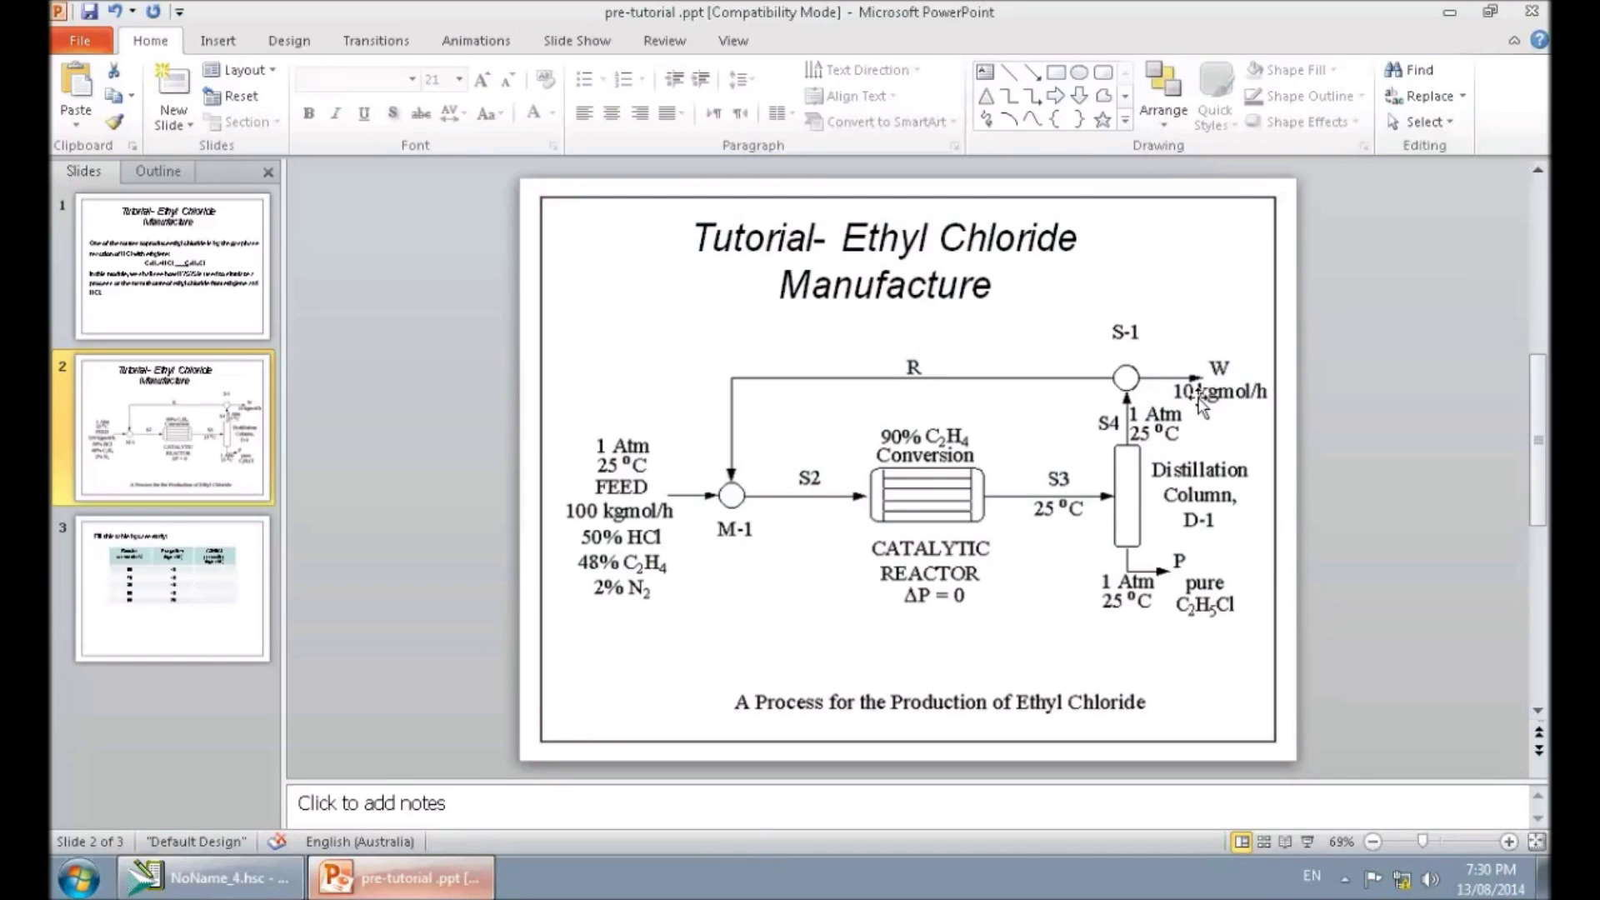
{"action": "left_click", "coordinate": [250, 890]}
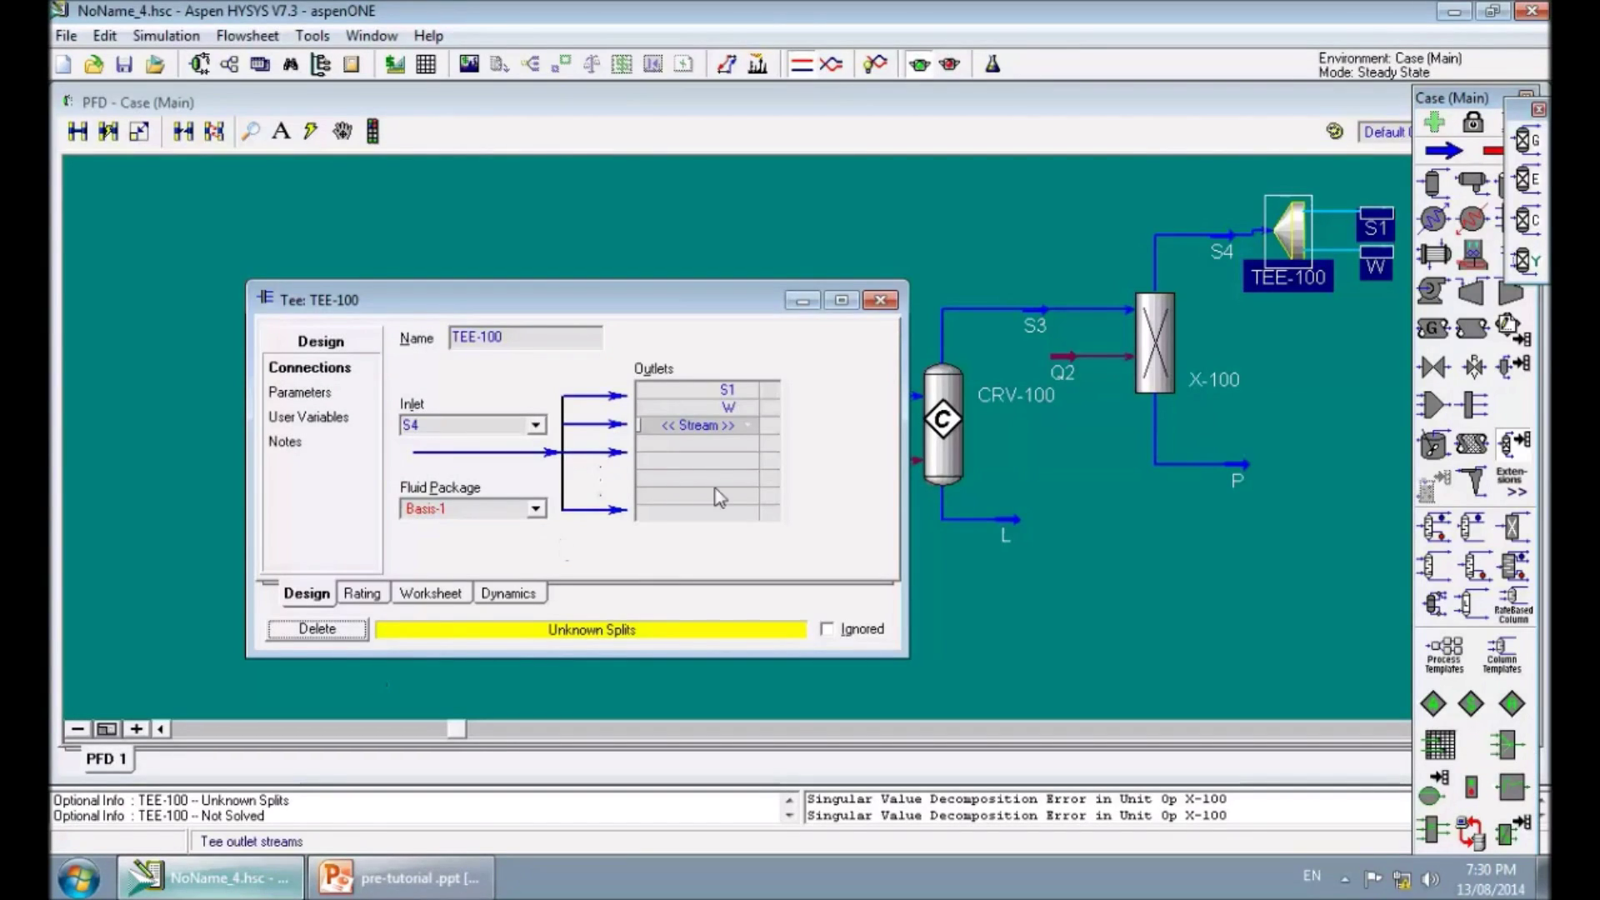
{"action": "left_click", "coordinate": [305, 393]}
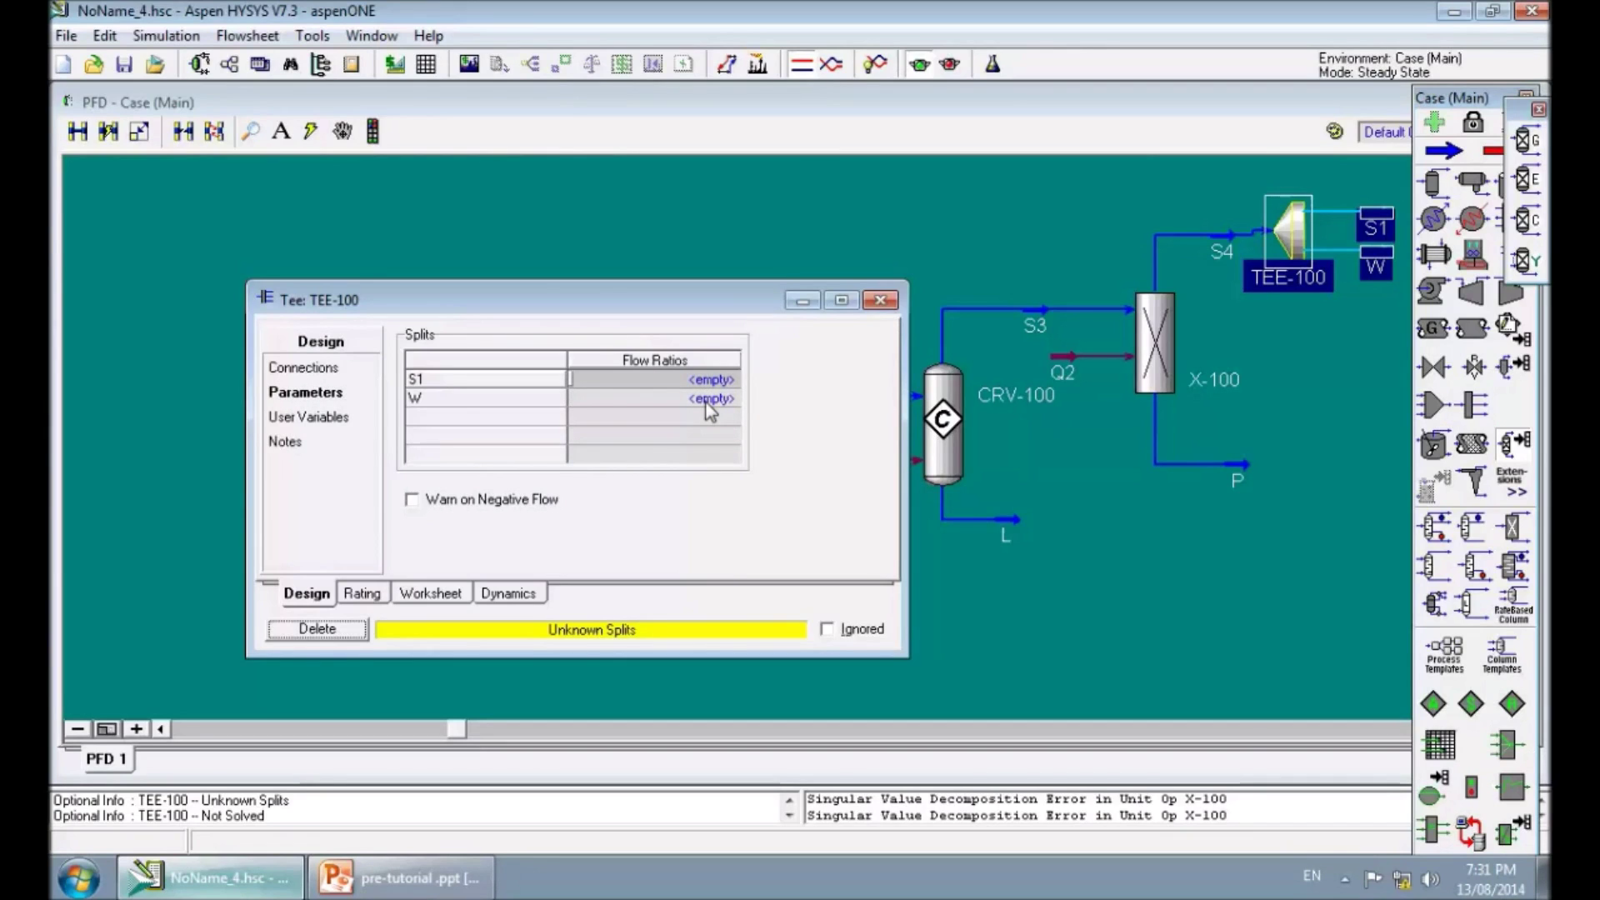
{"action": "left_click", "coordinate": [880, 300]}
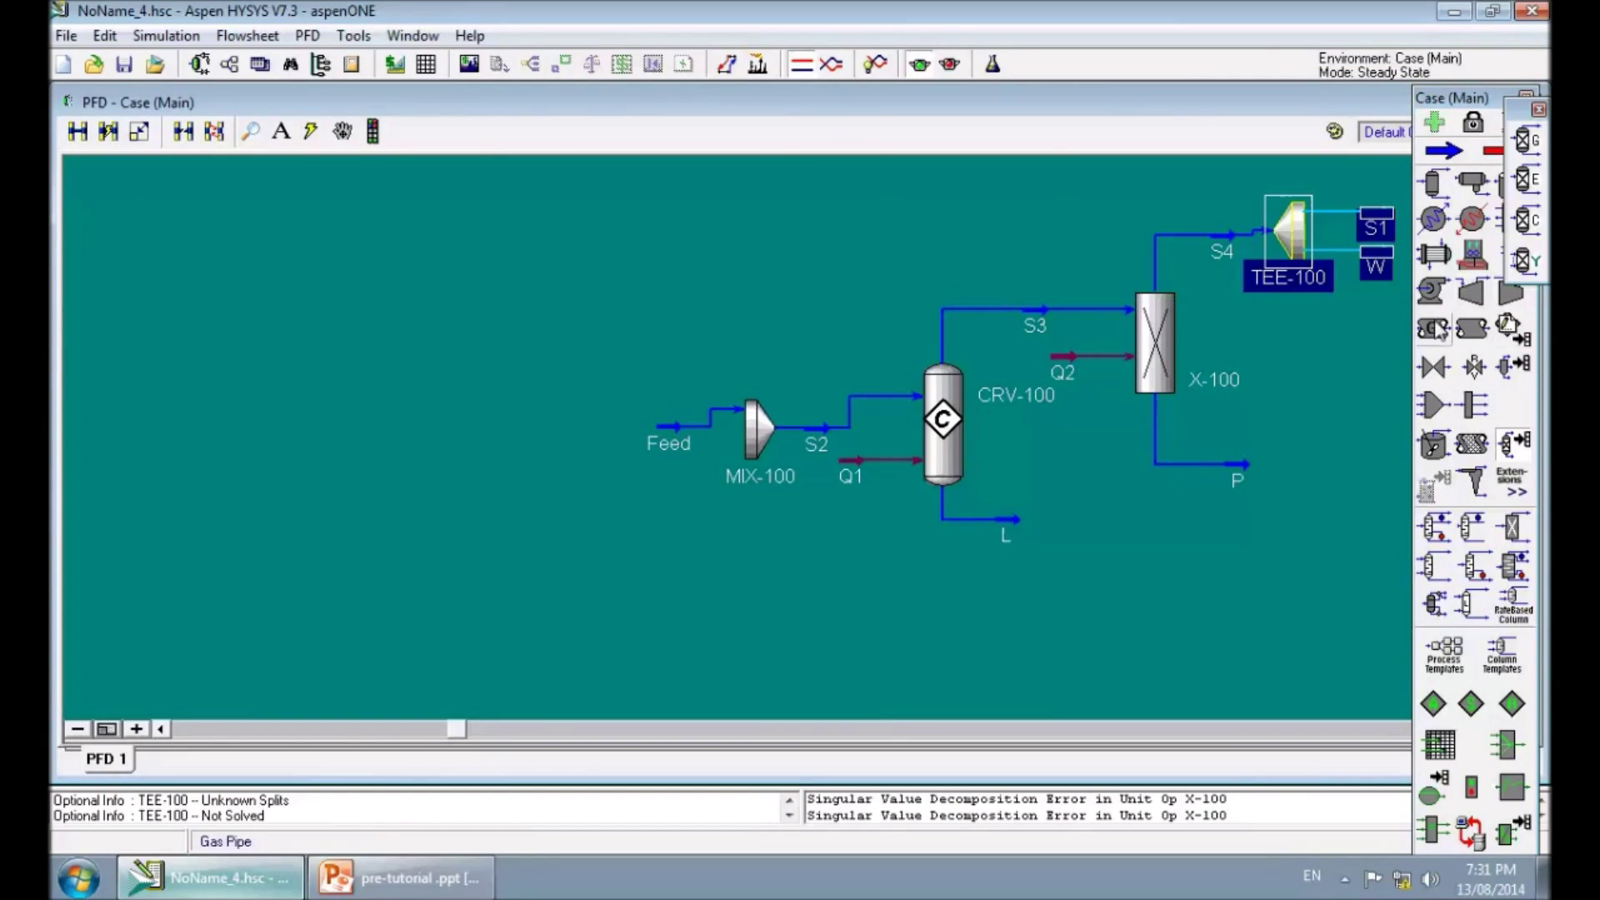
Step: Set the molar flow of stream W to 10 kgmole/h and close its properties
{"action": "double_click", "coordinate": [1374, 254]}
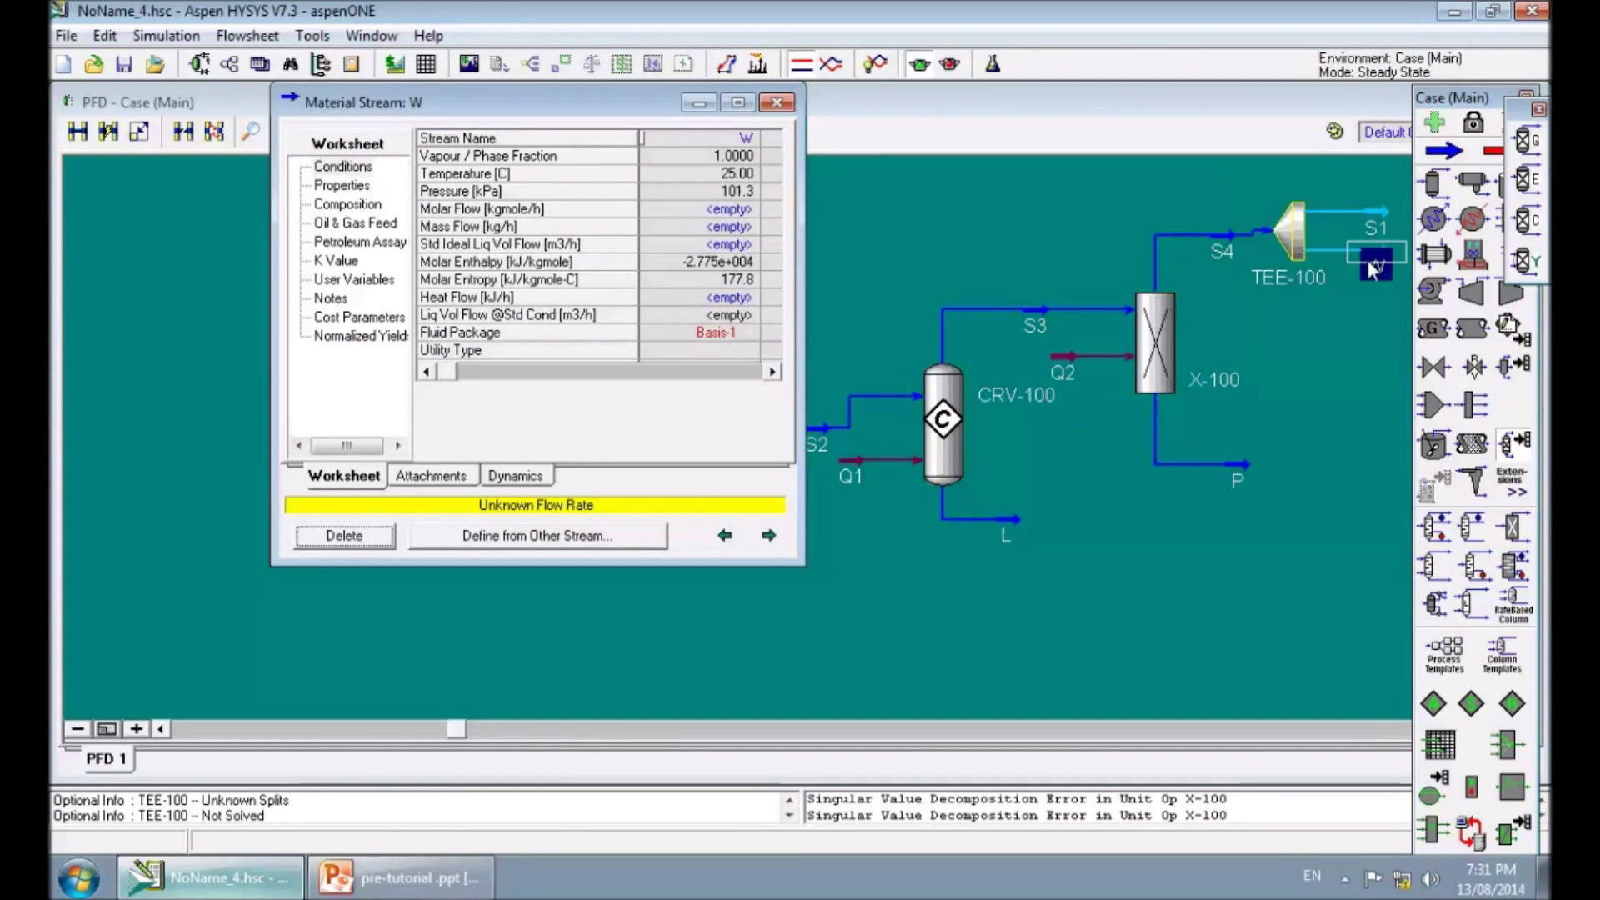
{"action": "left_click", "coordinate": [708, 208]}
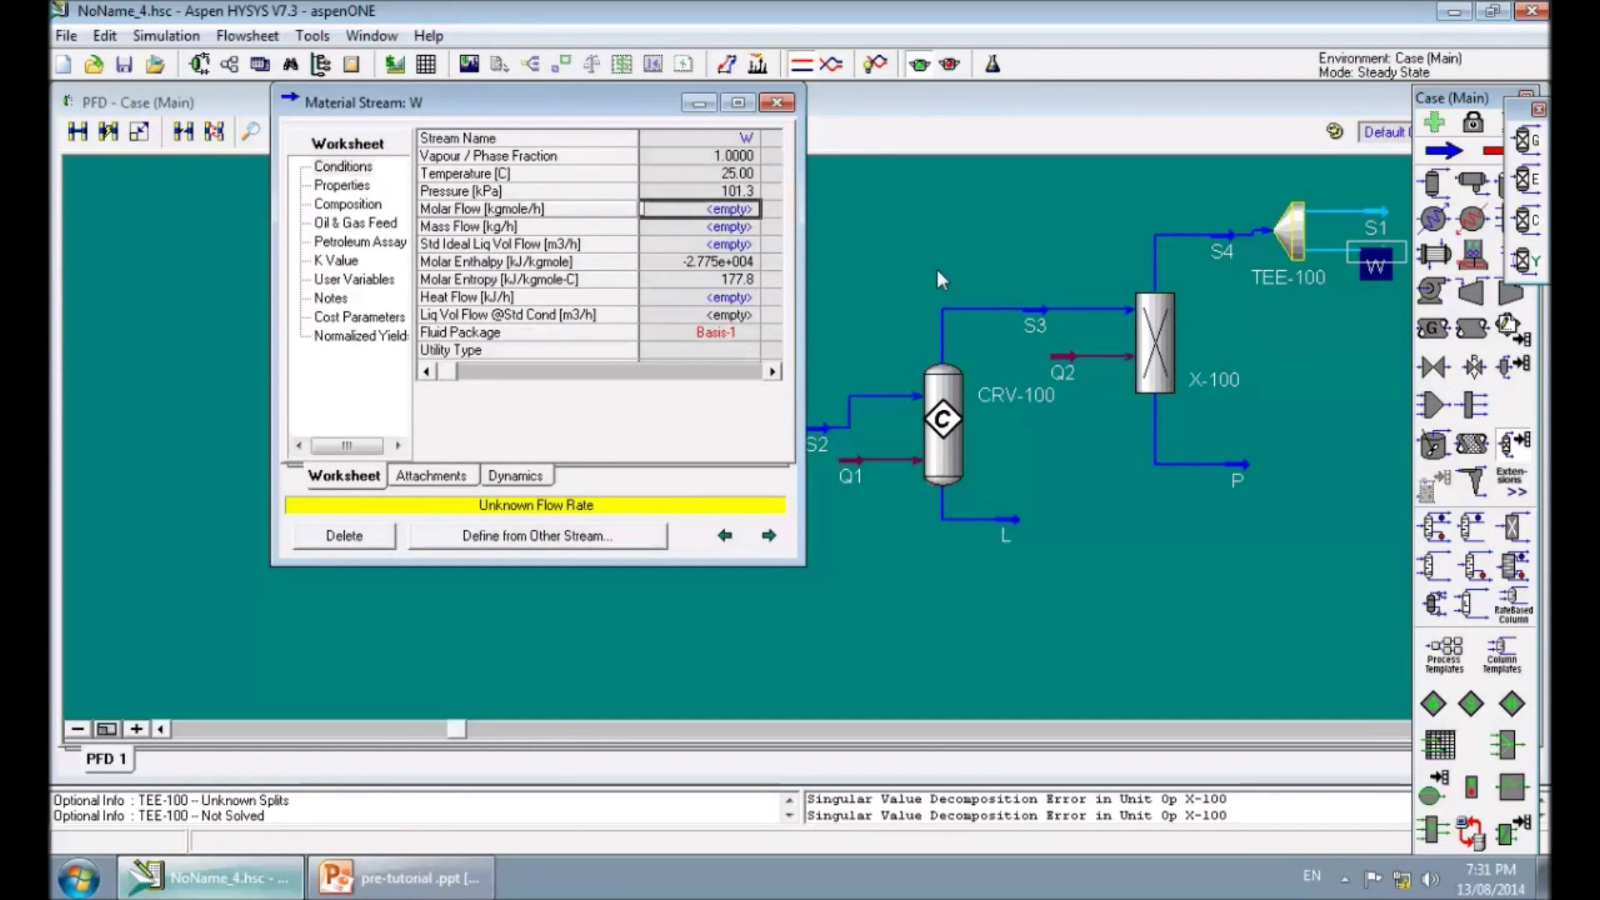
{"action": "type", "text": "10"}
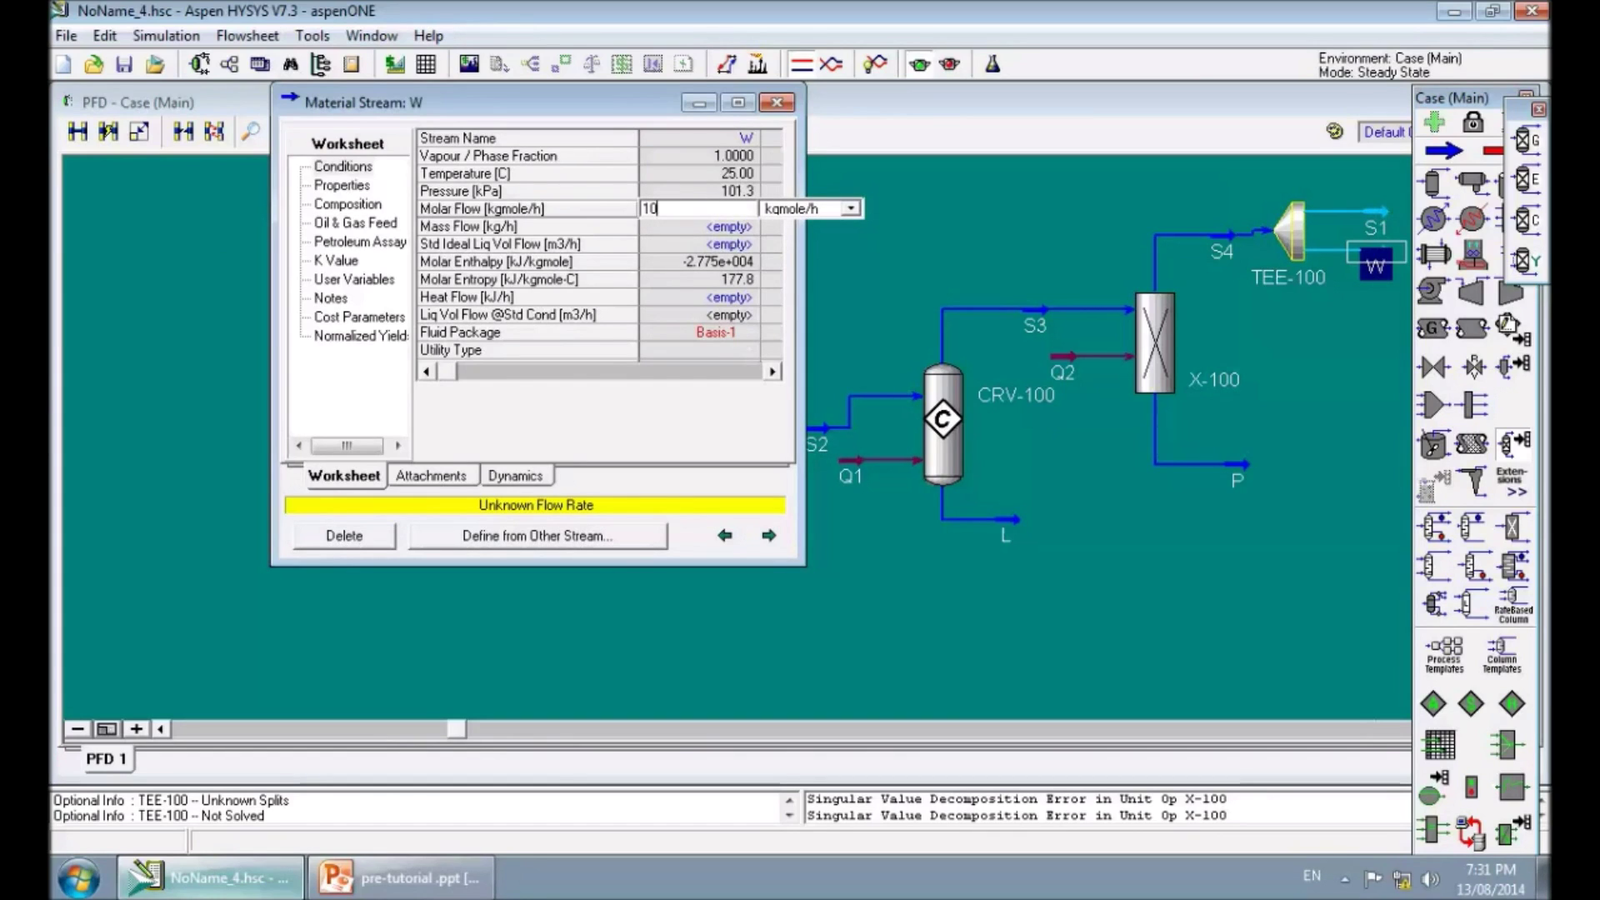
{"action": "key", "text": "Return"}
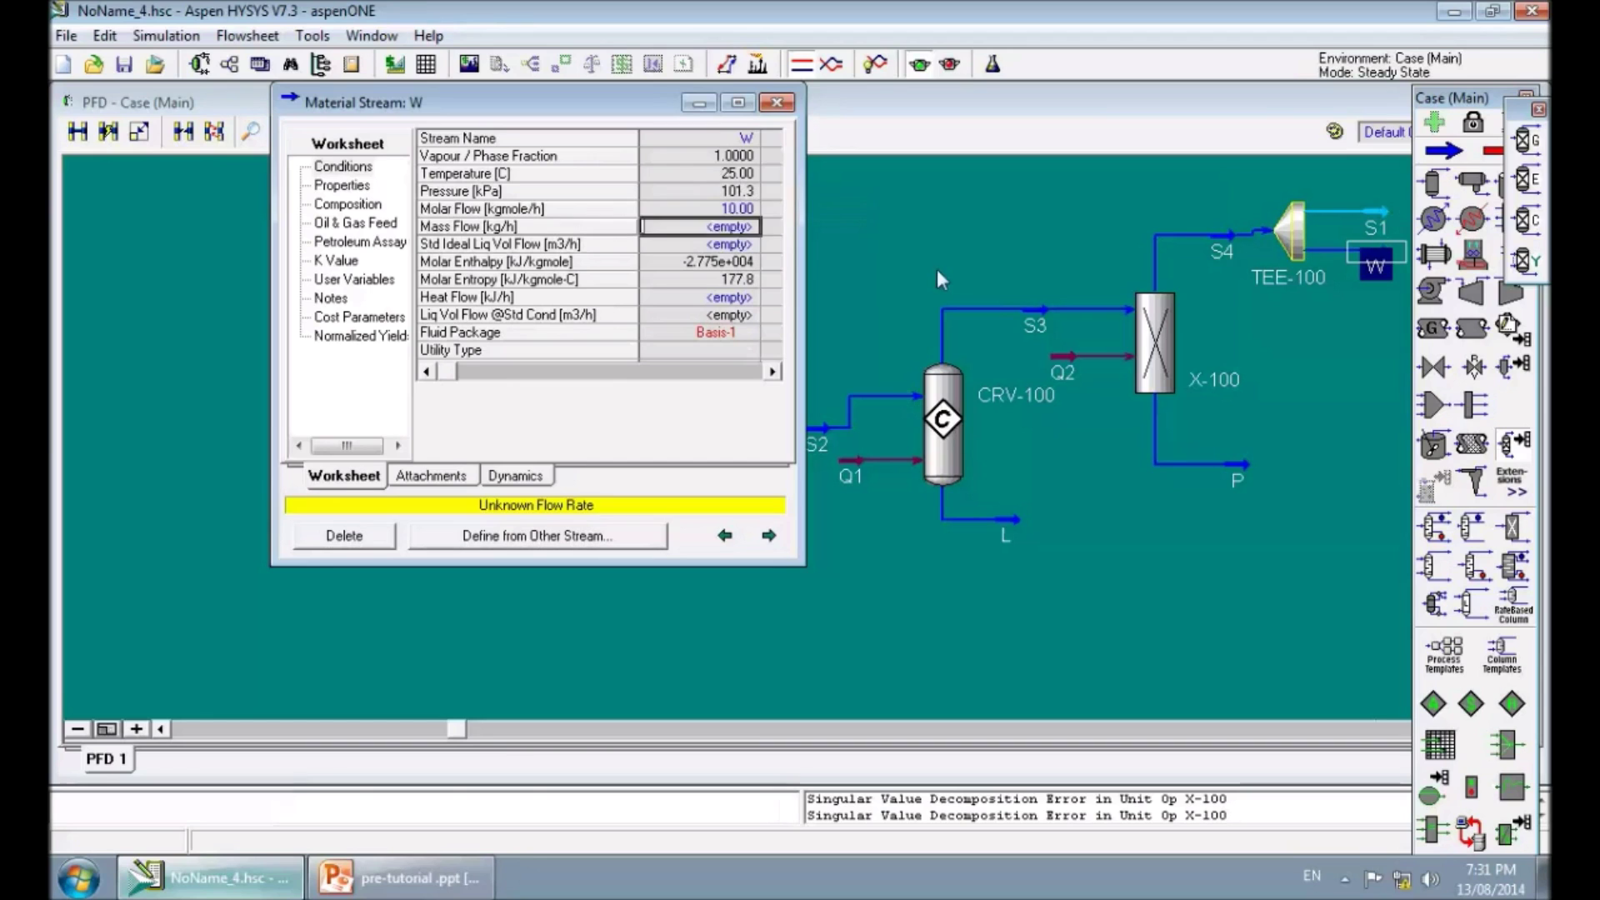
{"action": "left_click", "coordinate": [777, 102]}
Step: Review the flow ratios of S1 and W in TEE-100's parameters, then close its properties
{"action": "left_click", "coordinate": [1292, 242]}
{"action": "double_click", "coordinate": [1292, 242]}
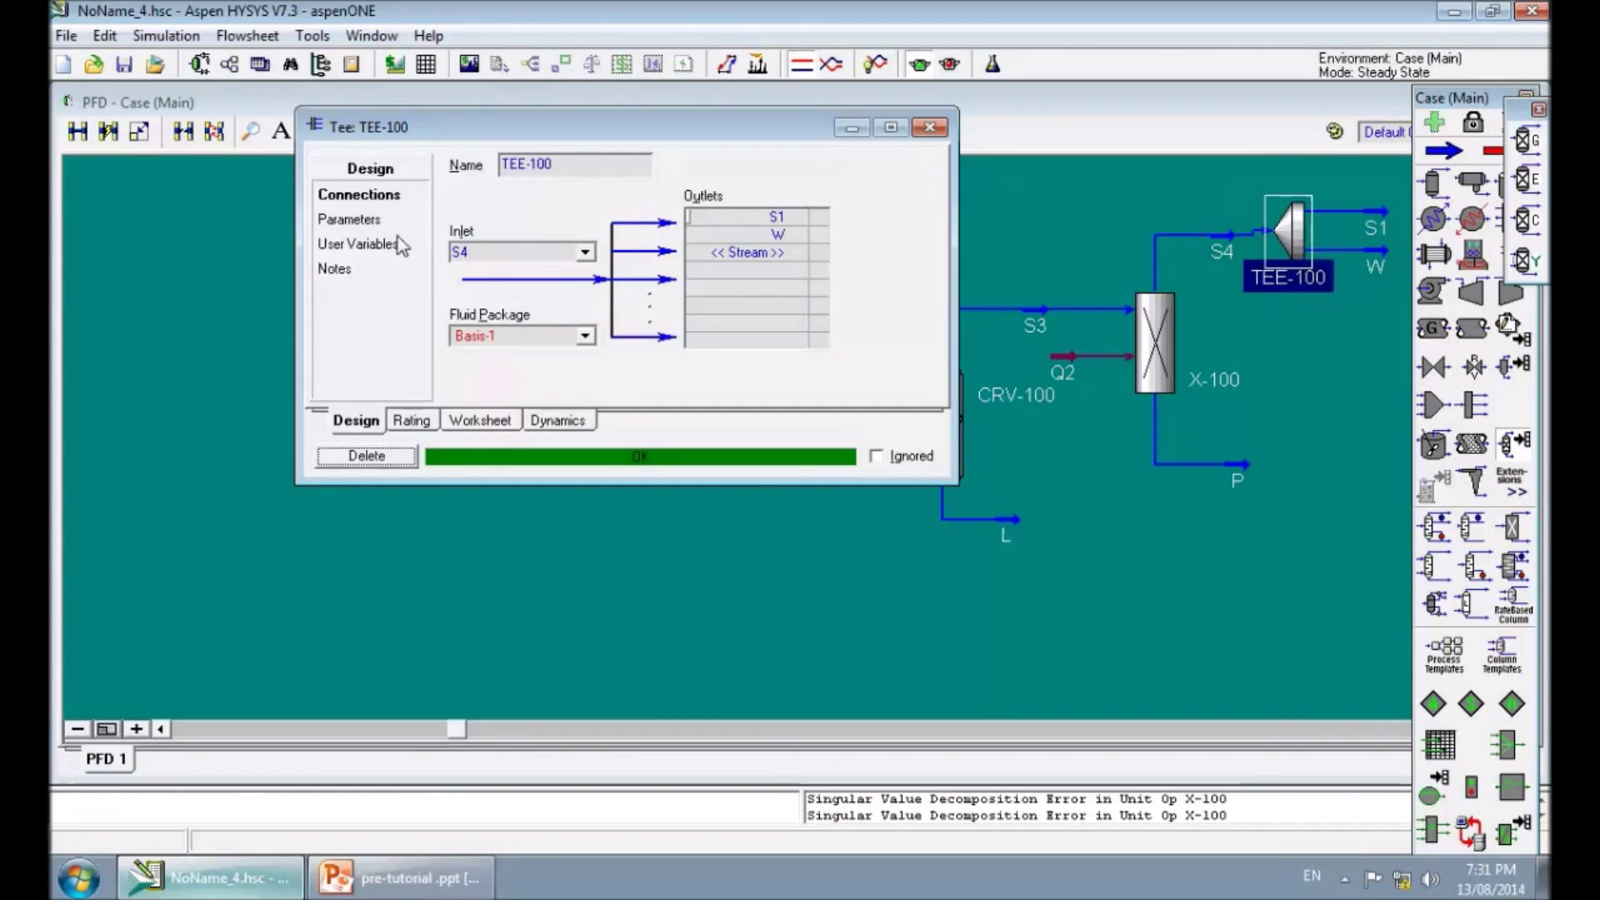
{"action": "left_click", "coordinate": [373, 224]}
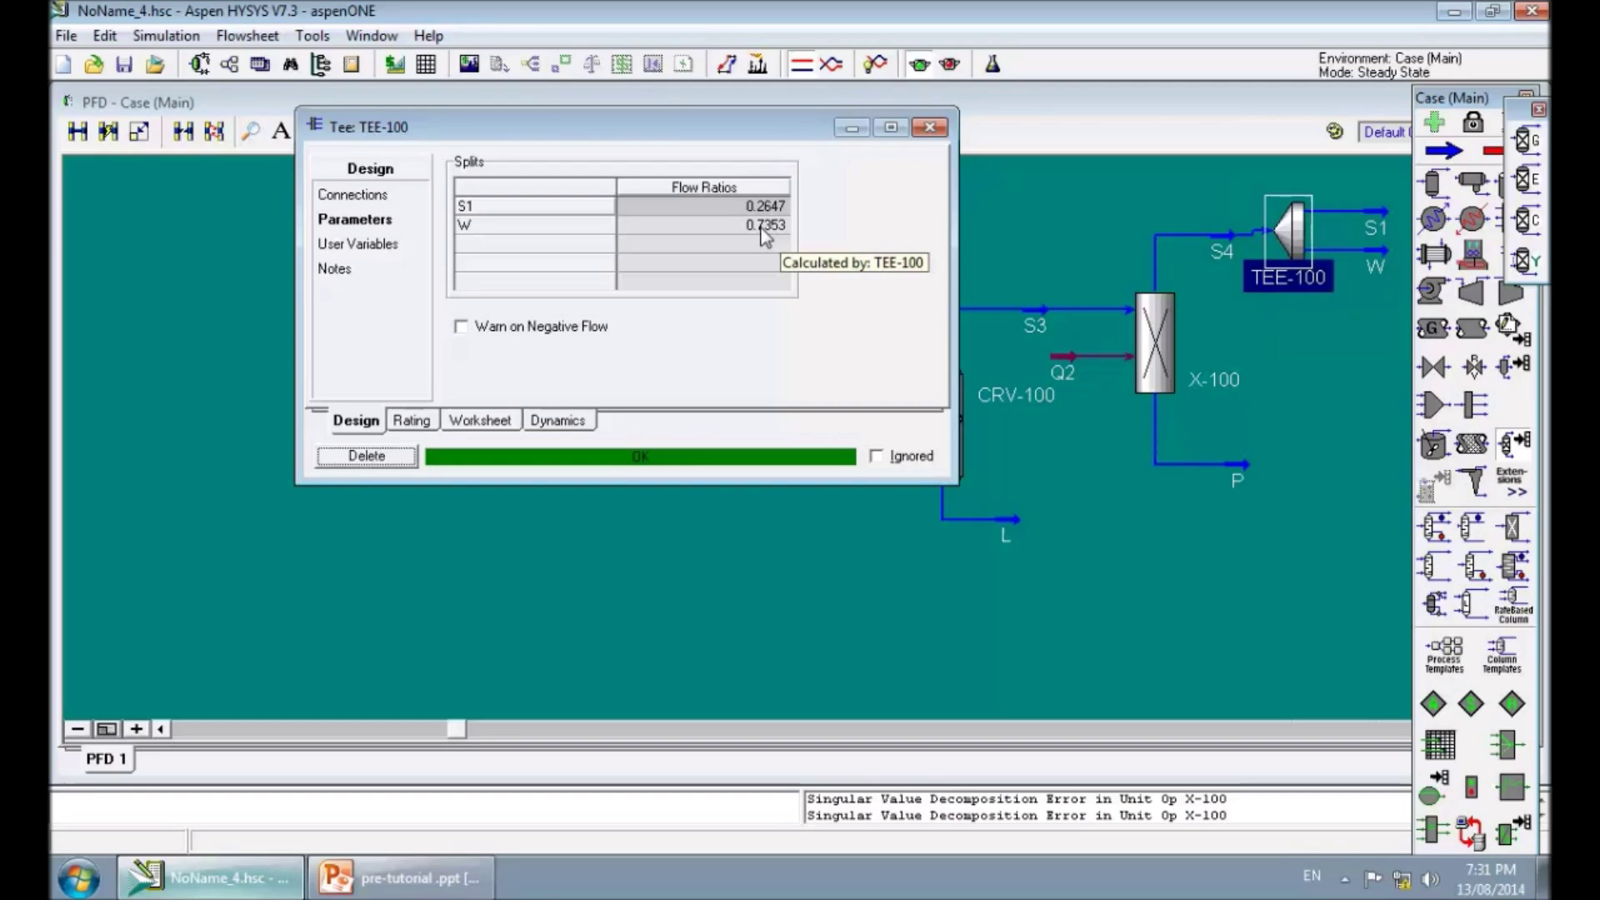
{"action": "left_click", "coordinate": [929, 126]}
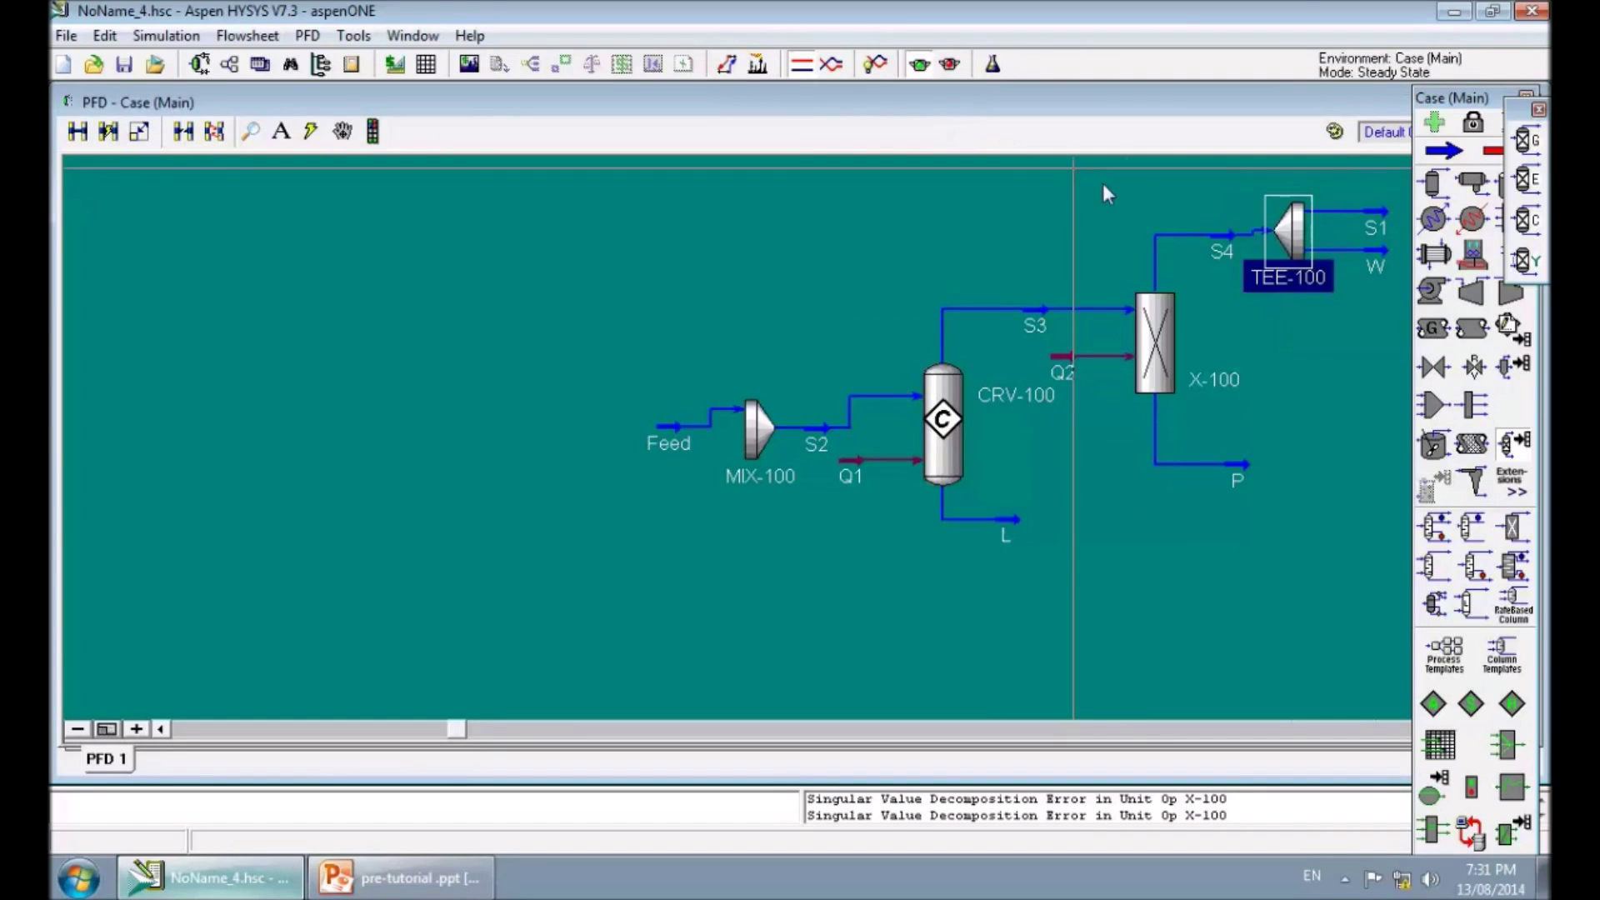
Step: Rearrange the flowsheet by moving S1 back above CRV-100, raising Feed and MIX-100 into line, and shifting X-100 and TEE-100 slightly
{"action": "left_click", "coordinate": [1375, 224]}
{"action": "left_click_drag", "start_coordinate": [1280, 206], "coordinate": [908, 201]}
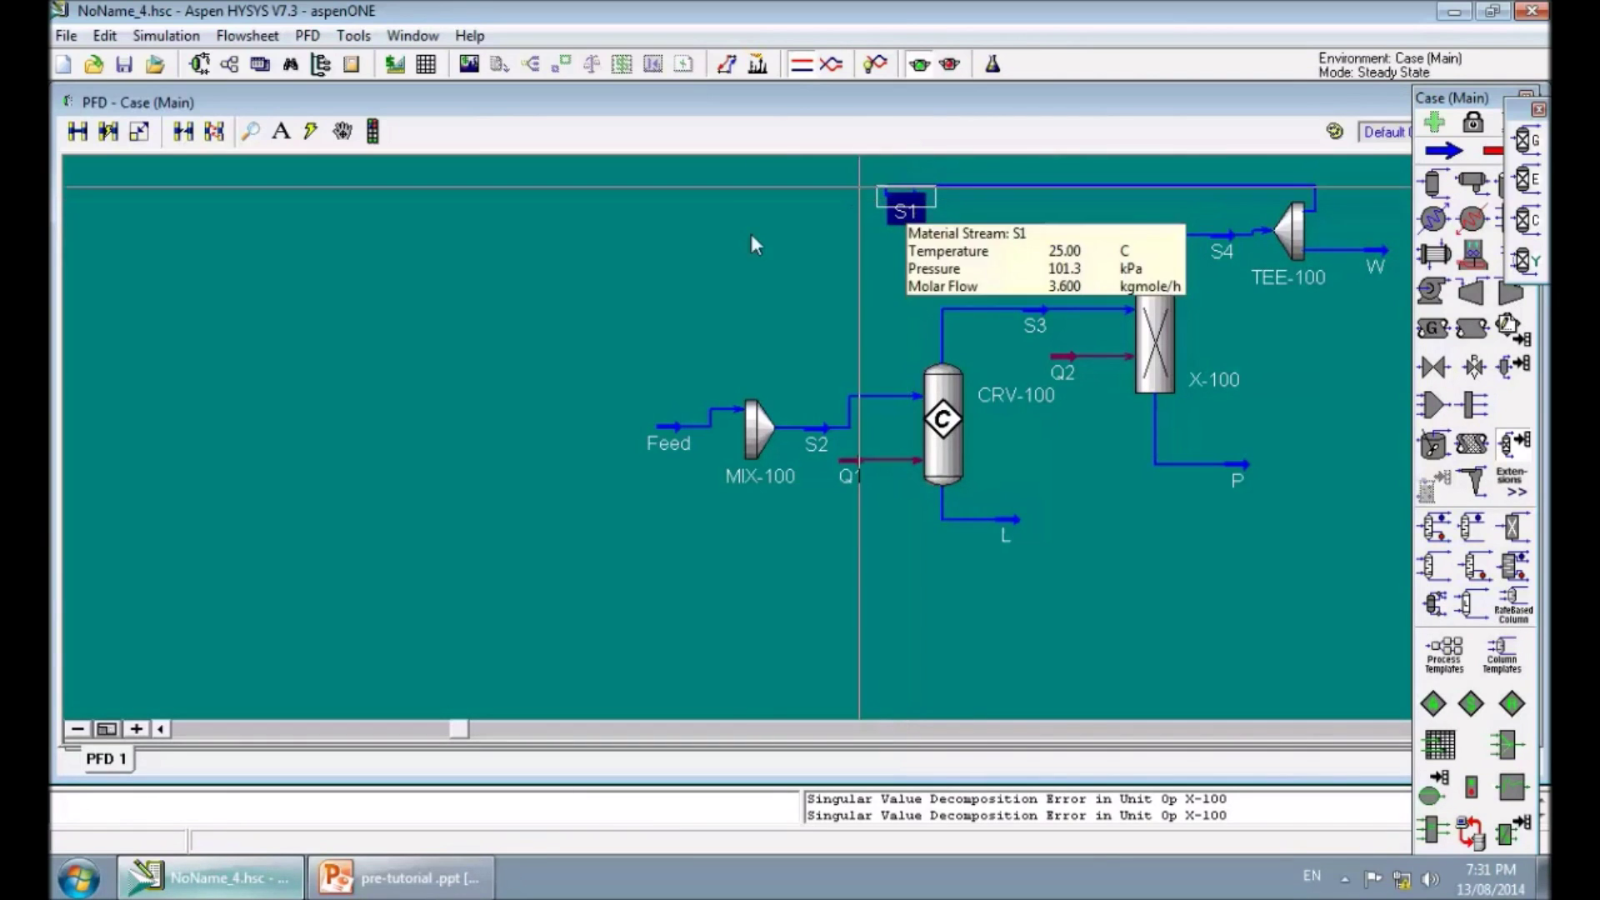
{"action": "left_click", "coordinate": [754, 435]}
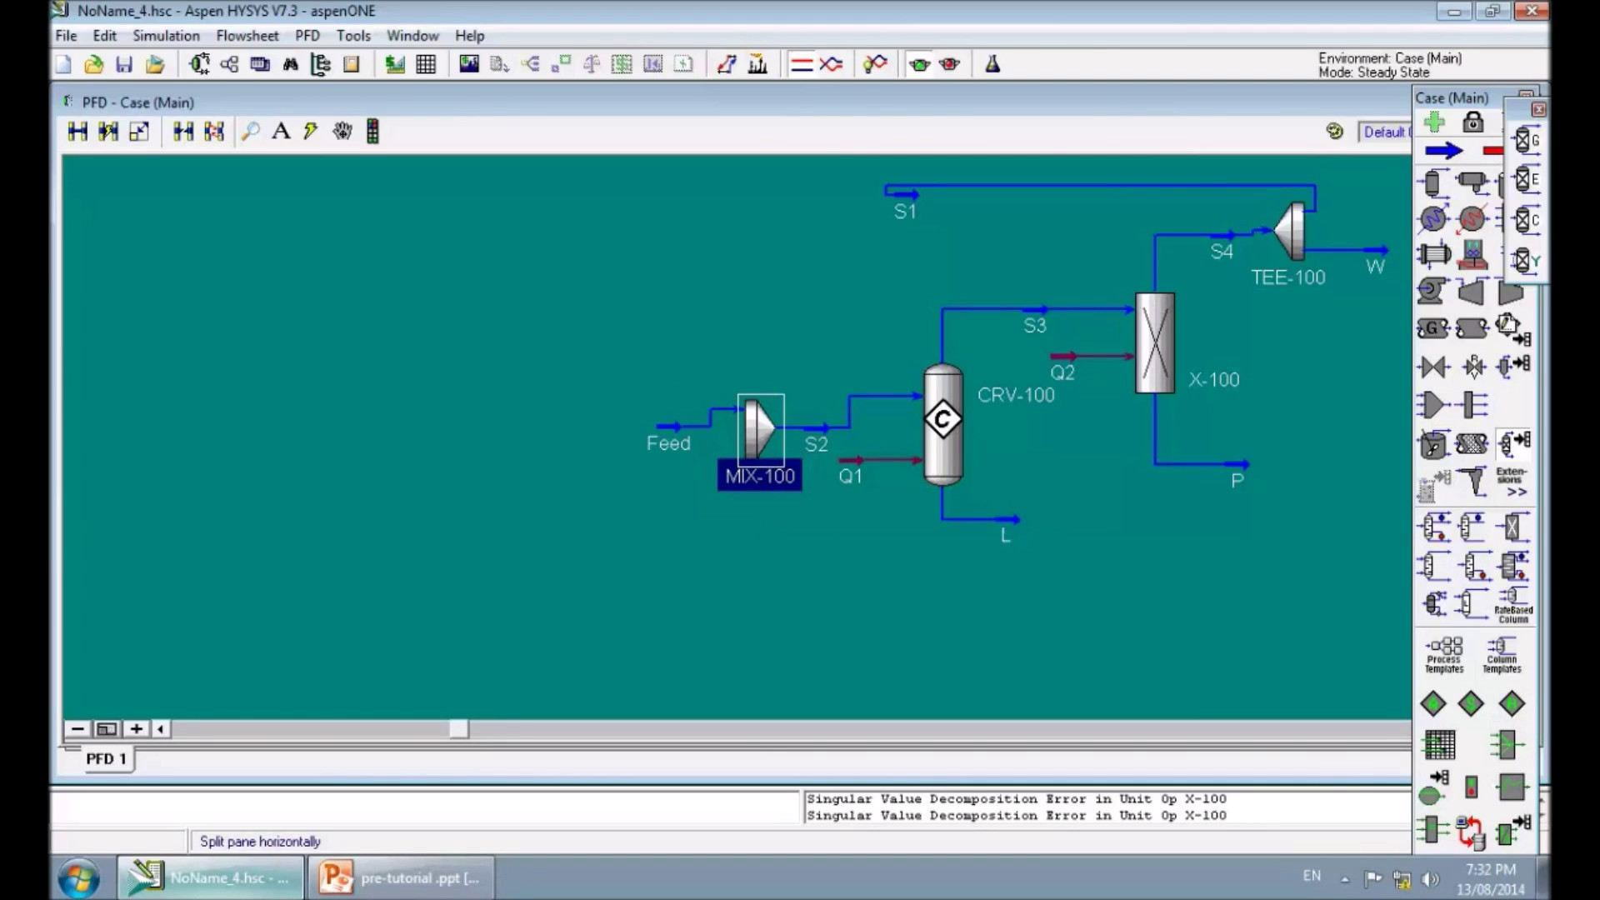
{"action": "mouse_move", "coordinate": [665, 428]}
{"action": "left_click_drag", "start_coordinate": [665, 428], "coordinate": [625, 405]}
{"action": "left_click", "coordinate": [754, 434]}
{"action": "left_click_drag", "start_coordinate": [754, 433], "coordinate": [752, 403]}
{"action": "left_click_drag", "start_coordinate": [633, 412], "coordinate": [640, 382]}
{"action": "left_click_drag", "start_coordinate": [1157, 342], "coordinate": [1161, 338]}
{"action": "left_click_drag", "start_coordinate": [1291, 241], "coordinate": [1318, 245]}
Step: Mirror the S1 stream icon about Y, move it slightly higher, and fit the whole flowsheet in view
{"action": "left_click", "coordinate": [917, 197]}
{"action": "right_click", "coordinate": [917, 197]}
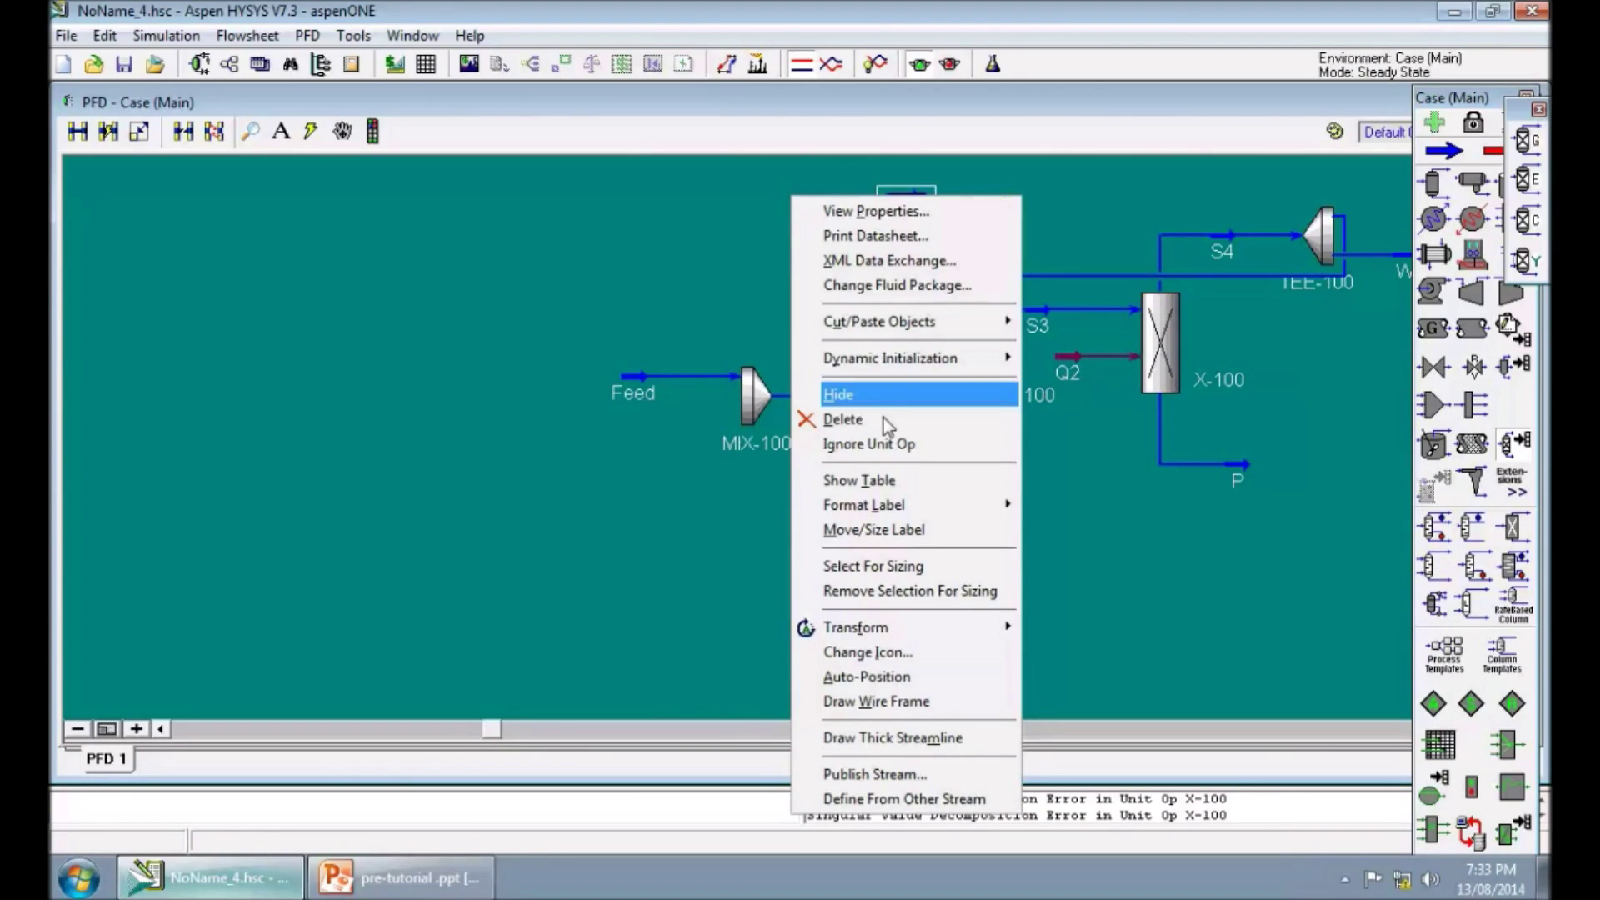
{"action": "mouse_move", "coordinate": [886, 640]}
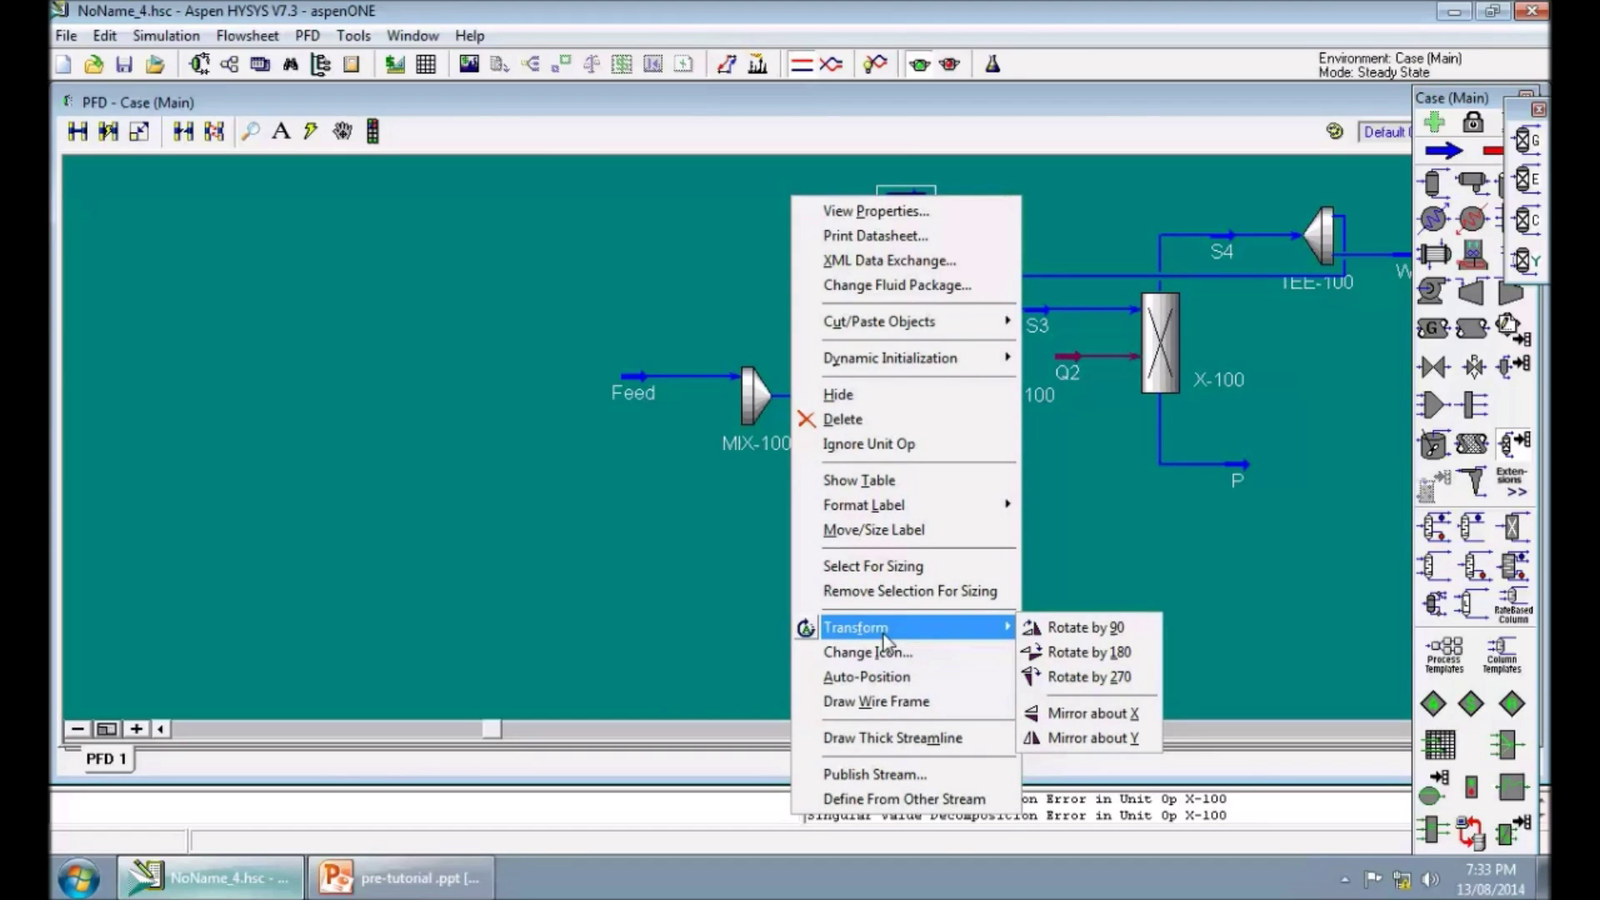
{"action": "left_click", "coordinate": [1098, 739]}
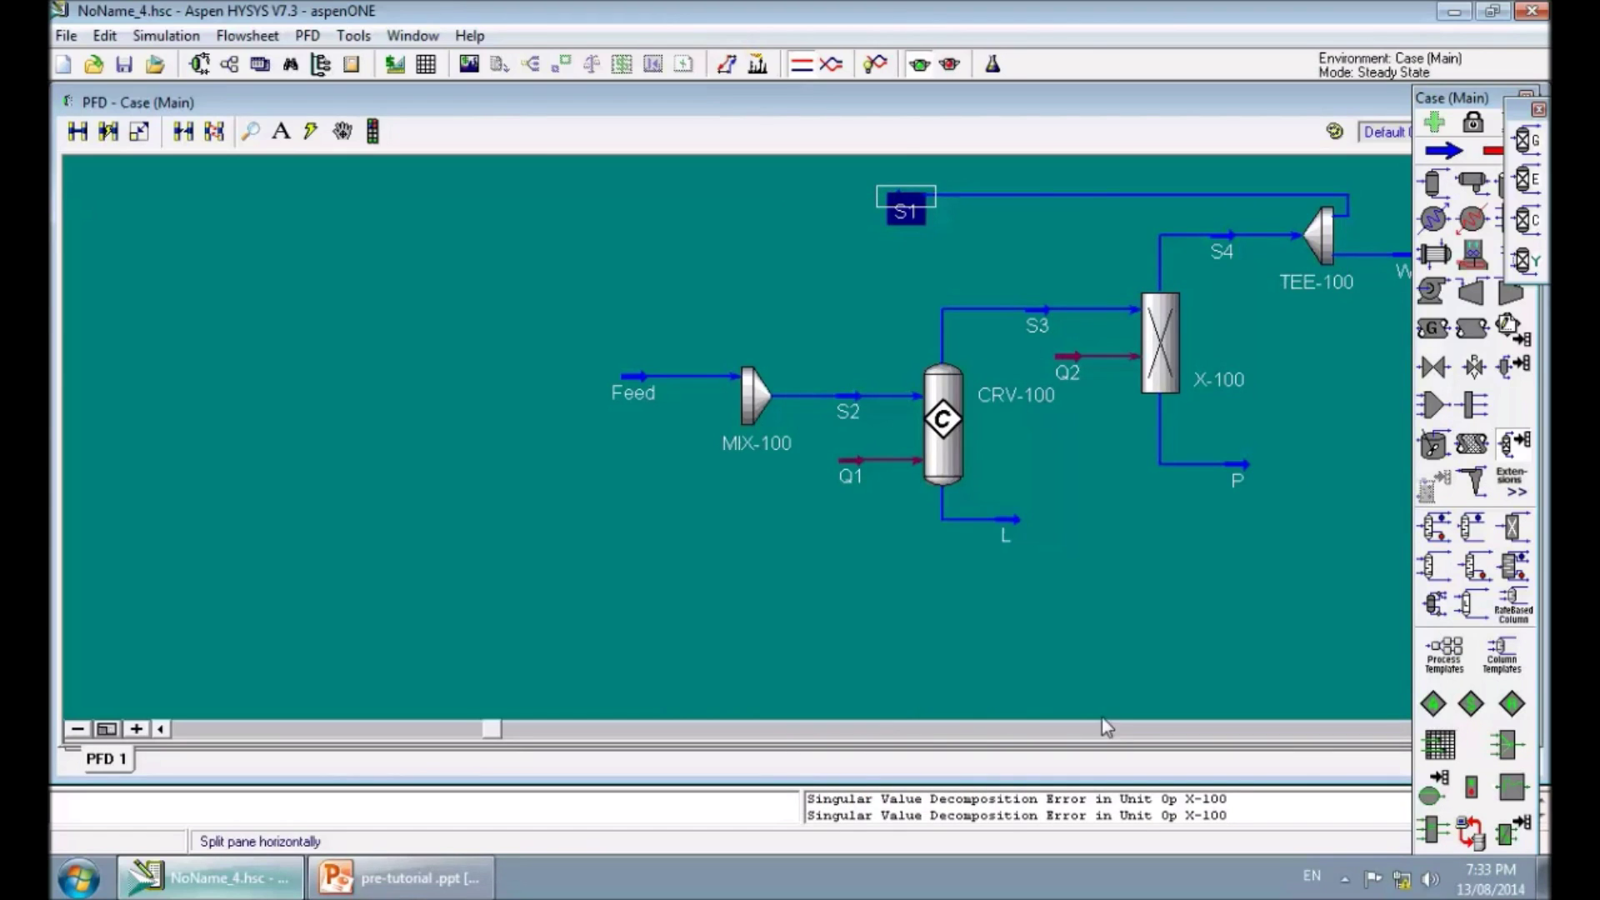
{"action": "left_click_drag", "start_coordinate": [908, 190], "coordinate": [913, 176]}
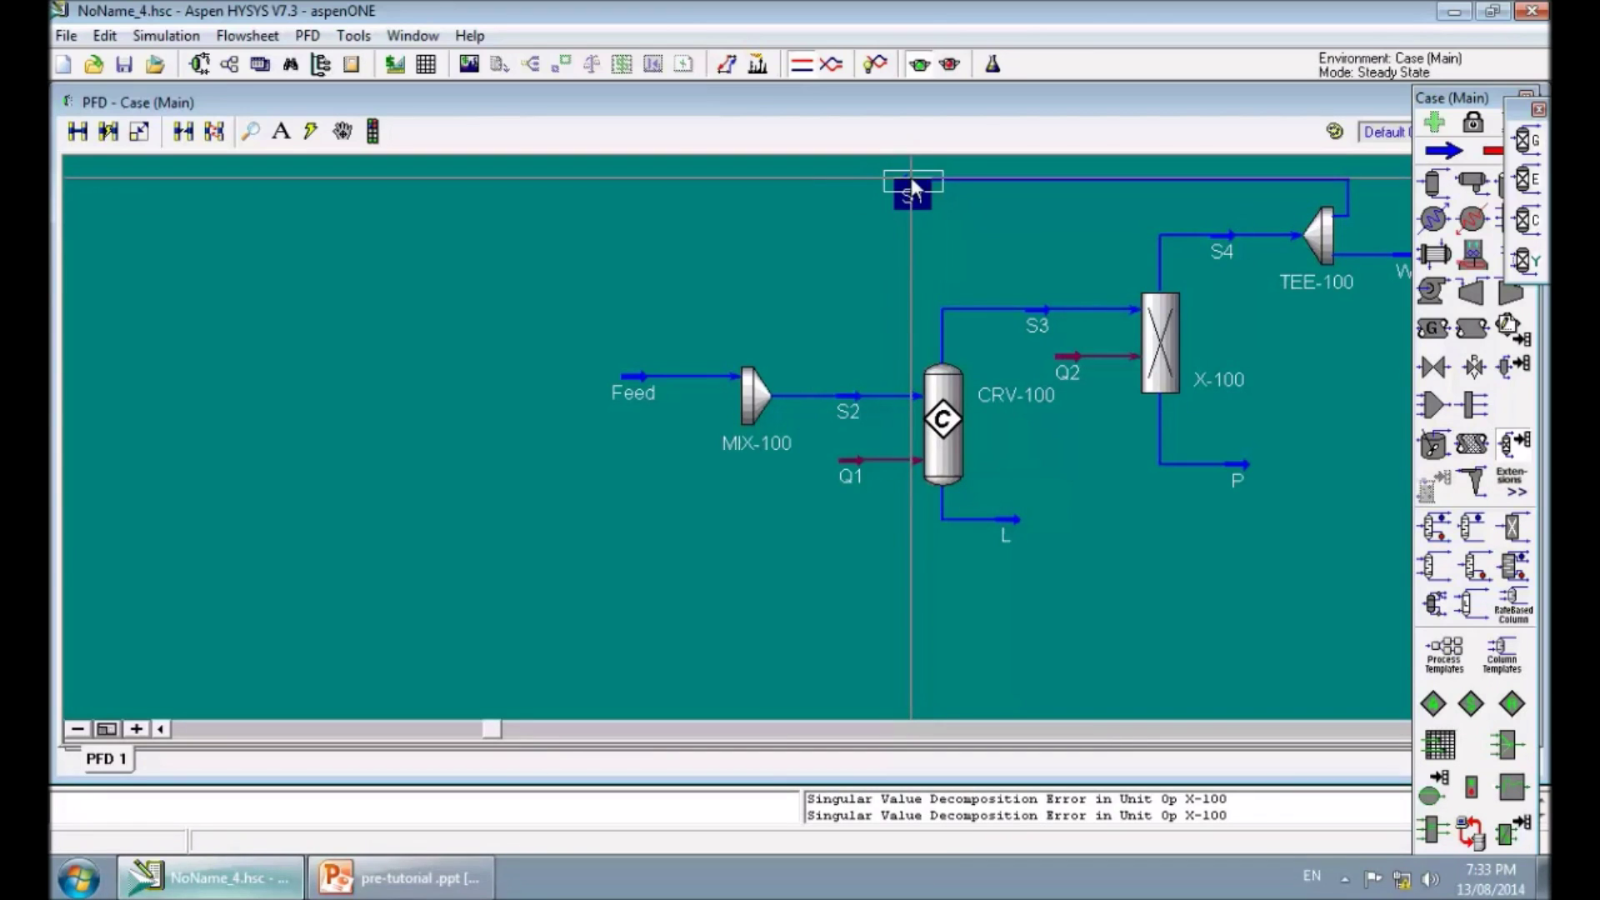
{"action": "key", "text": "Home"}
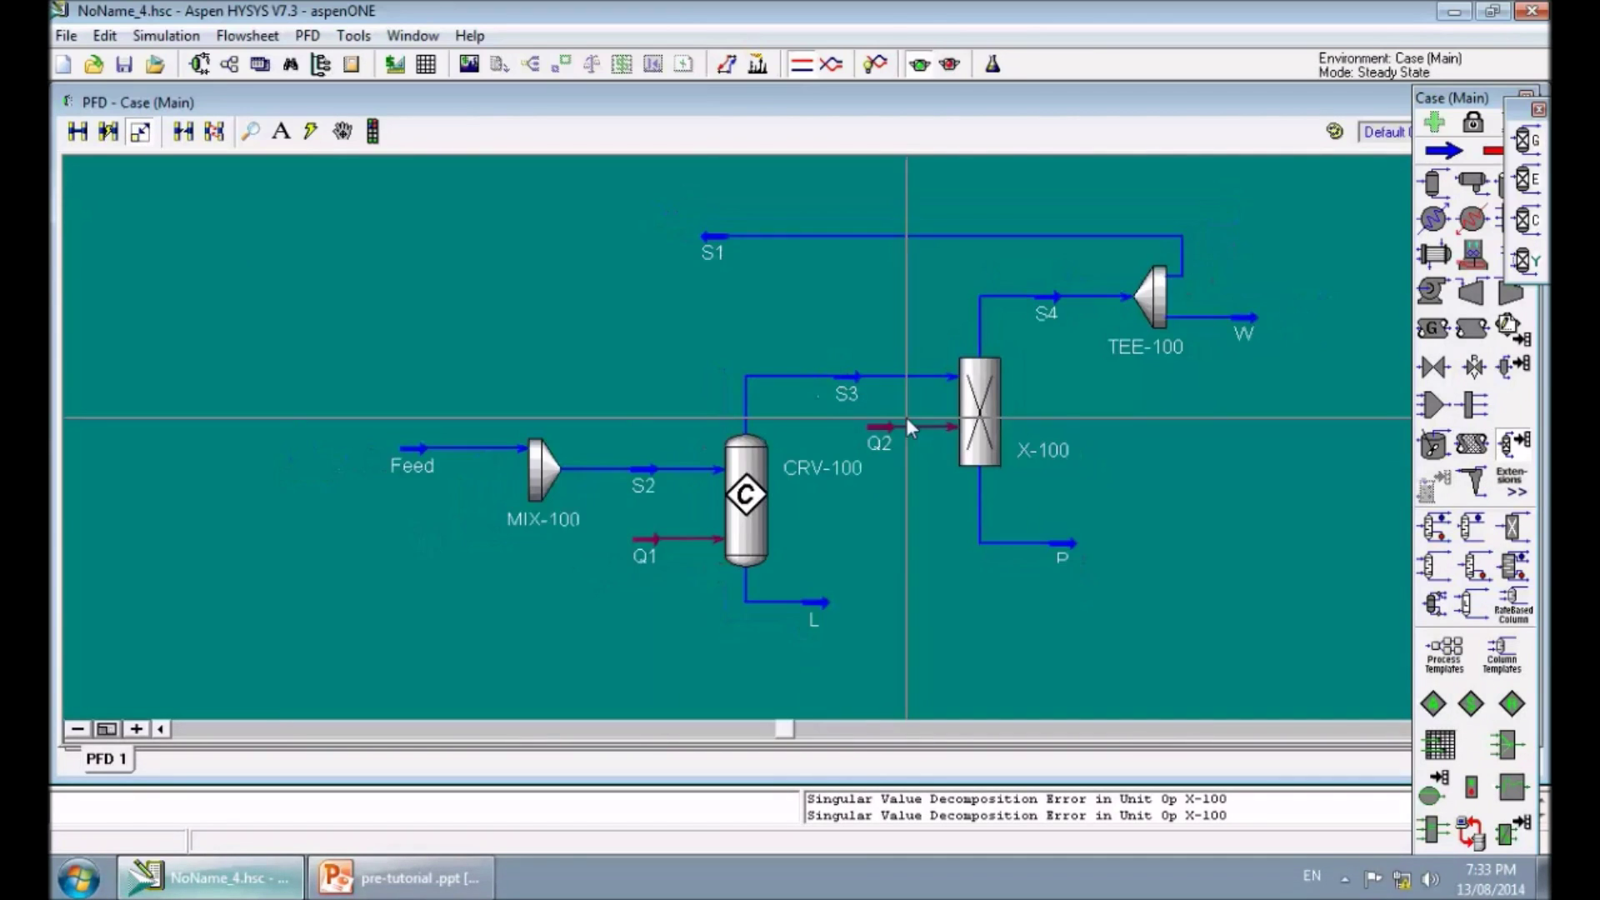
Step: Add a recycle block above the mixer, beside the end of S1
{"action": "left_click", "coordinate": [1513, 704]}
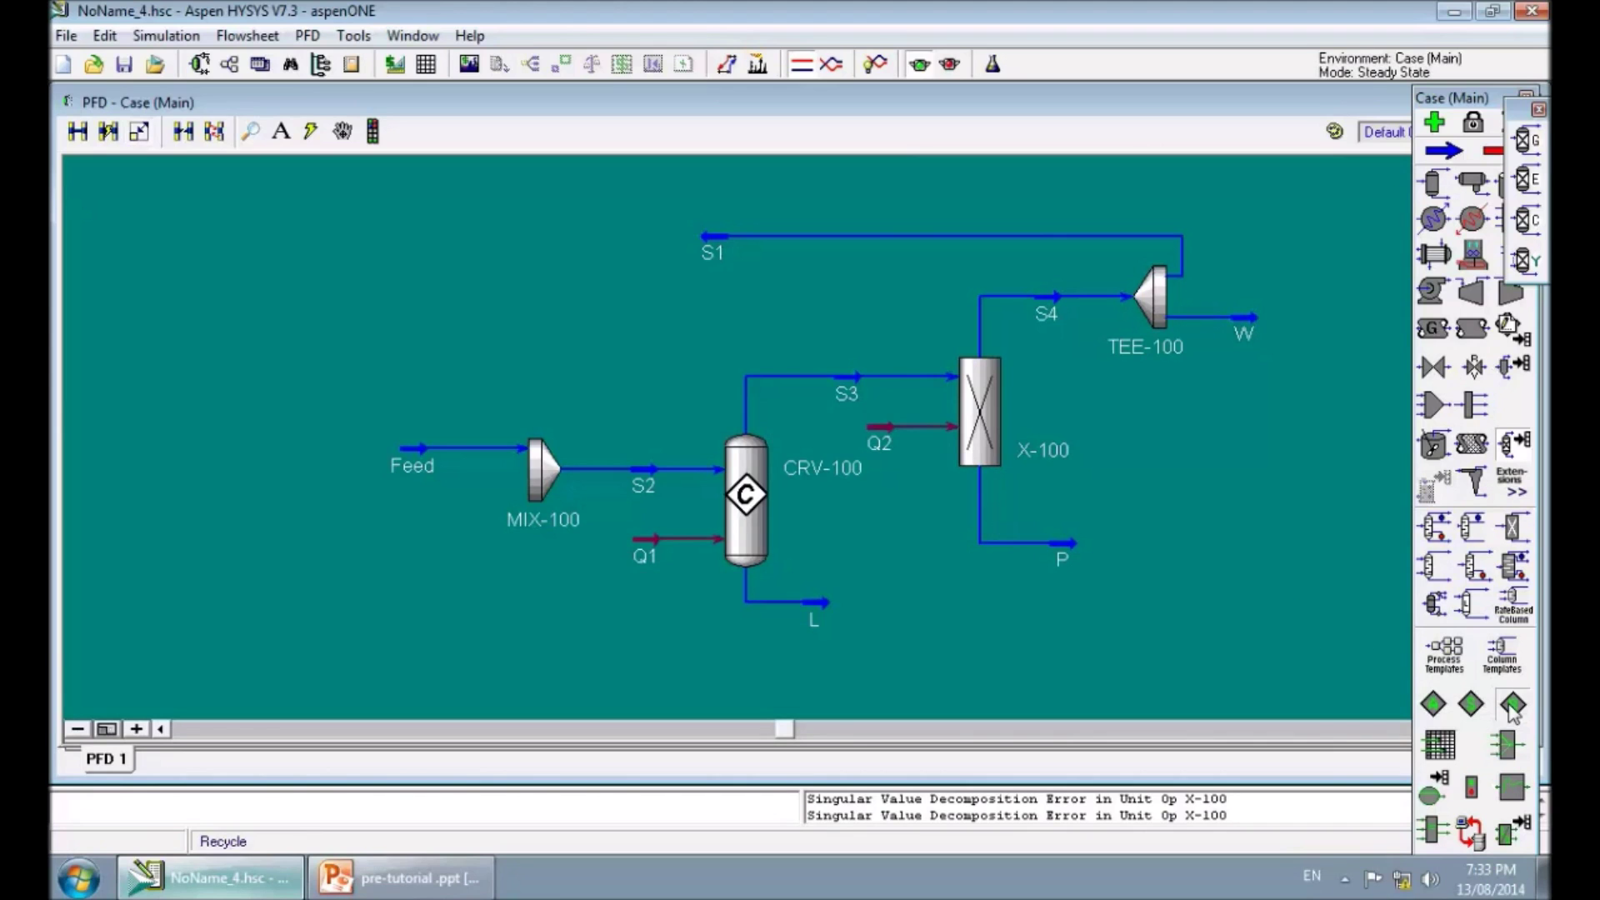
{"action": "left_click", "coordinate": [551, 265]}
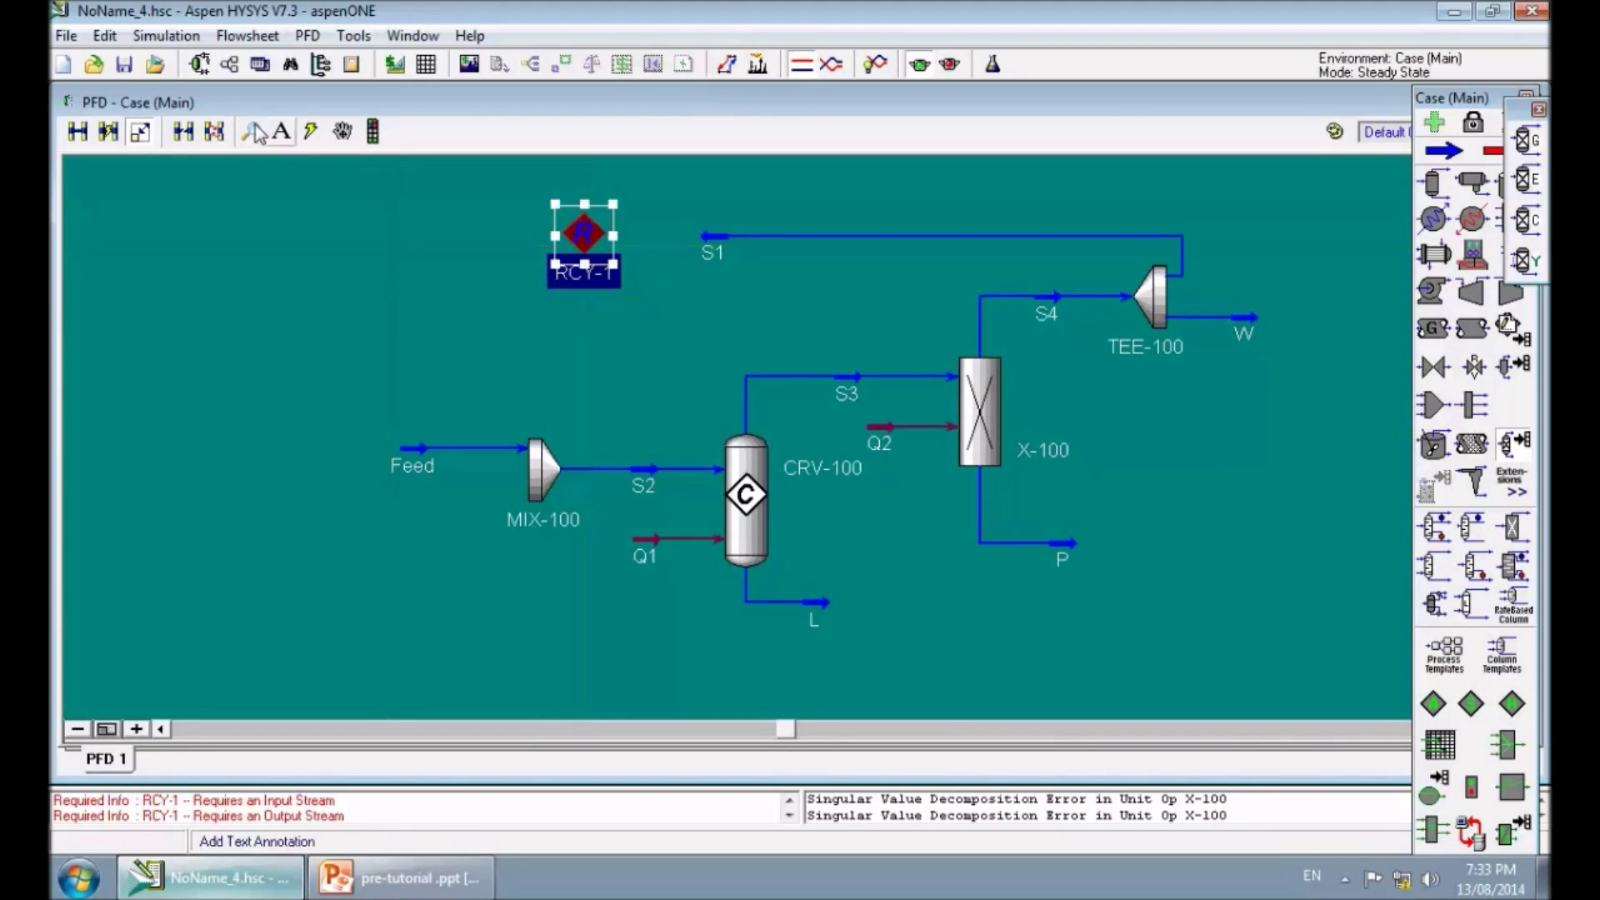
{"action": "left_click", "coordinate": [213, 131]}
Step: Connect the recycle block with S1 as inlet and a new stream S1R as outlet, then shift the block into line with S1
{"action": "double_click", "coordinate": [585, 244]}
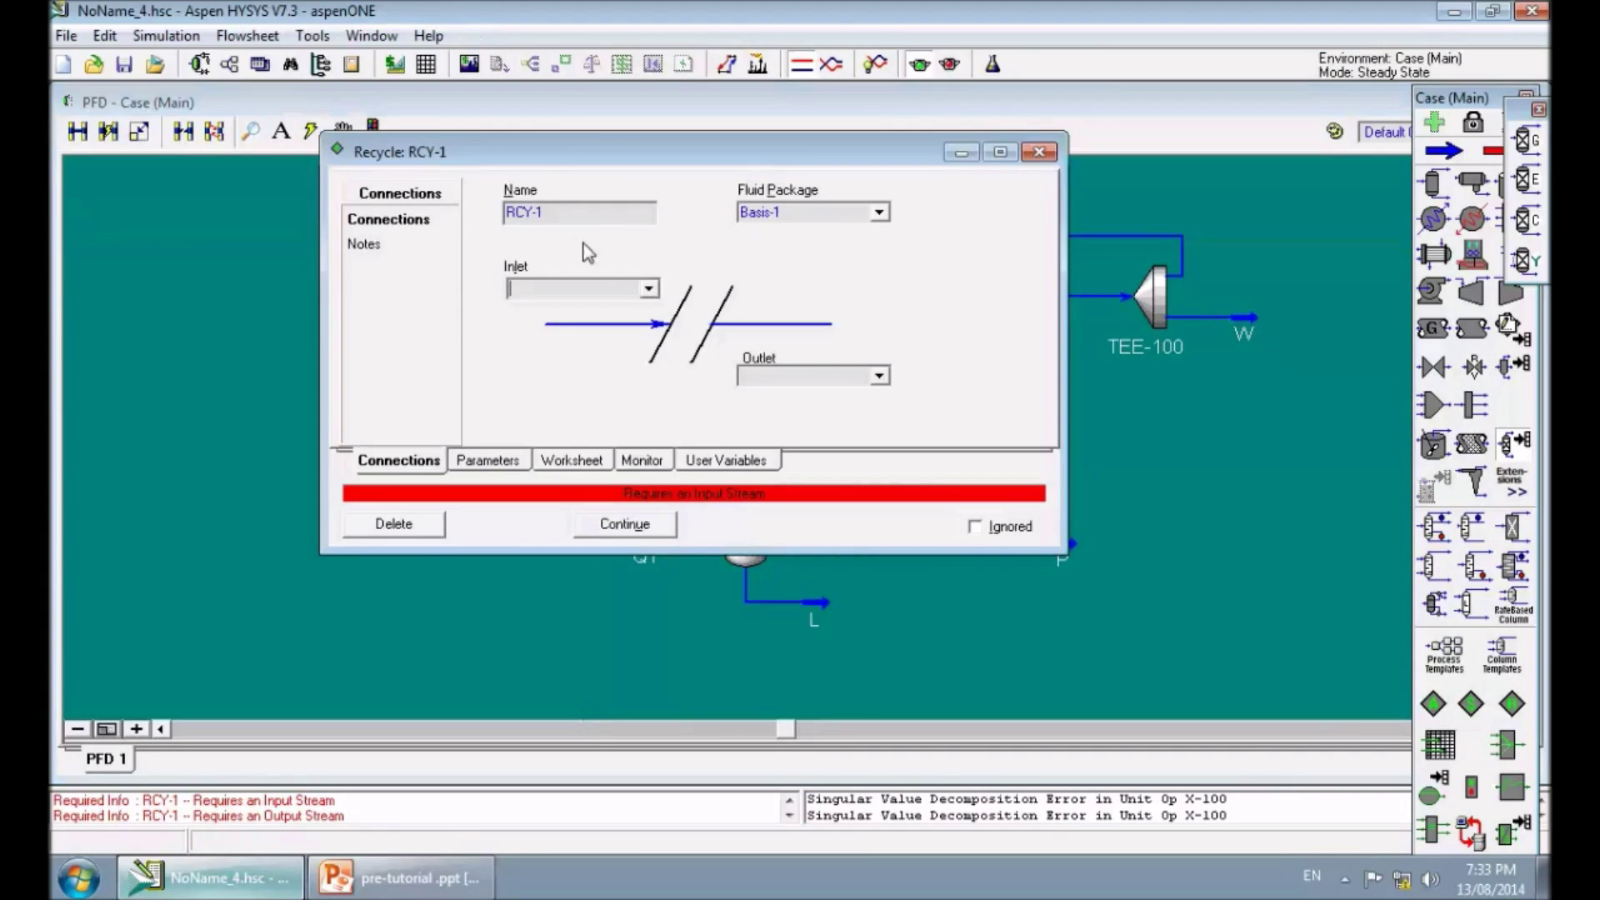
{"action": "left_click_drag", "start_coordinate": [587, 159], "coordinate": [739, 417]}
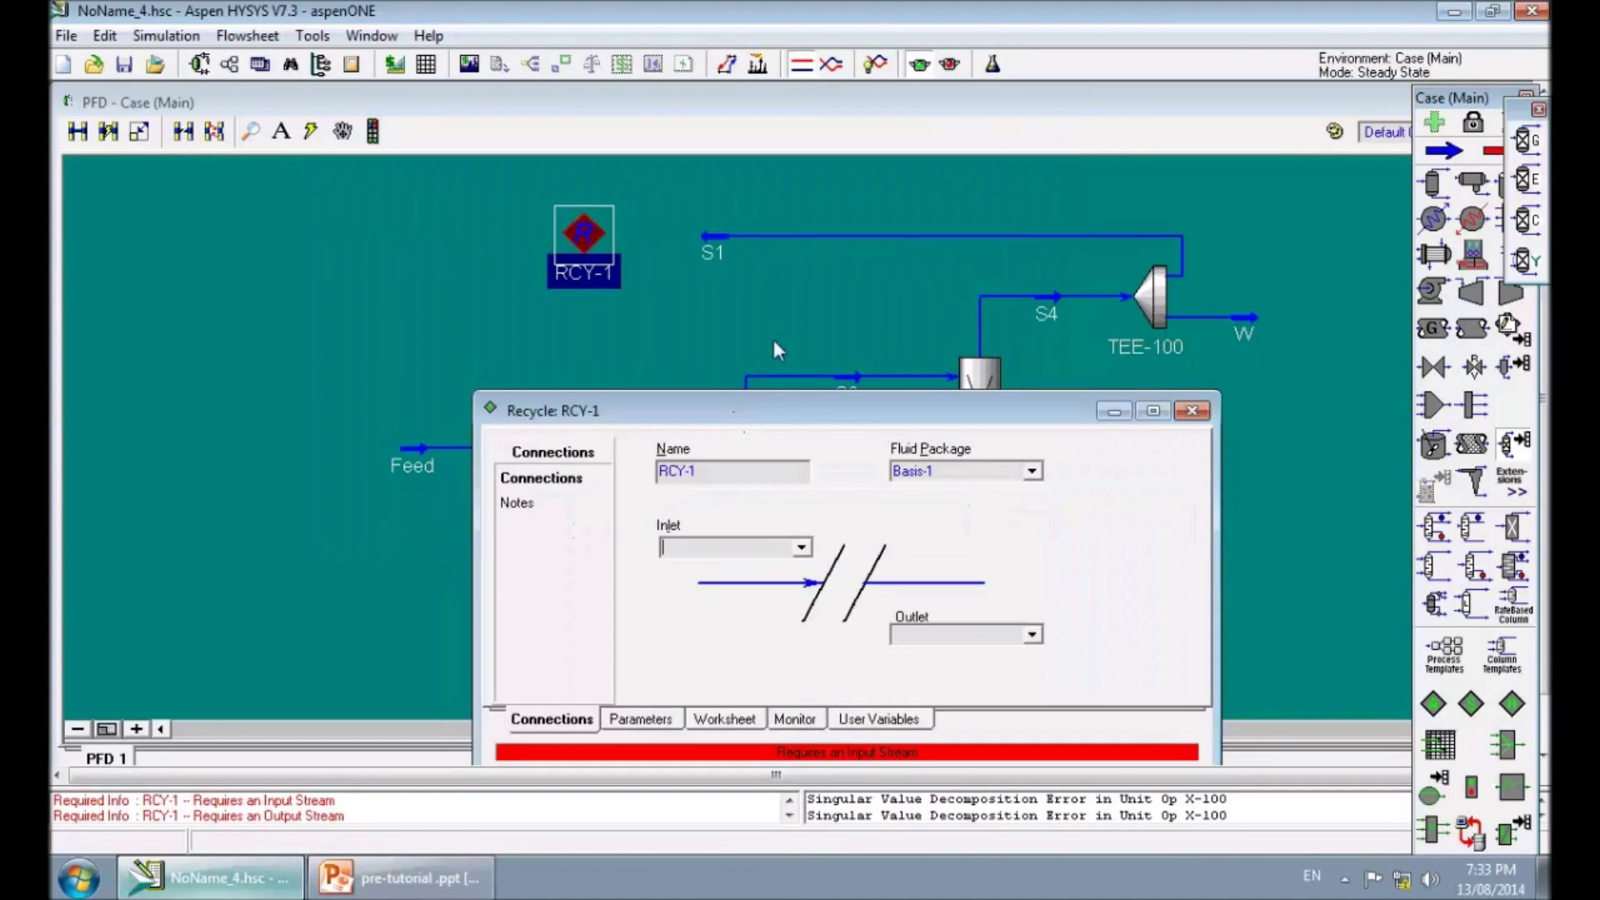
{"action": "left_click", "coordinate": [801, 549]}
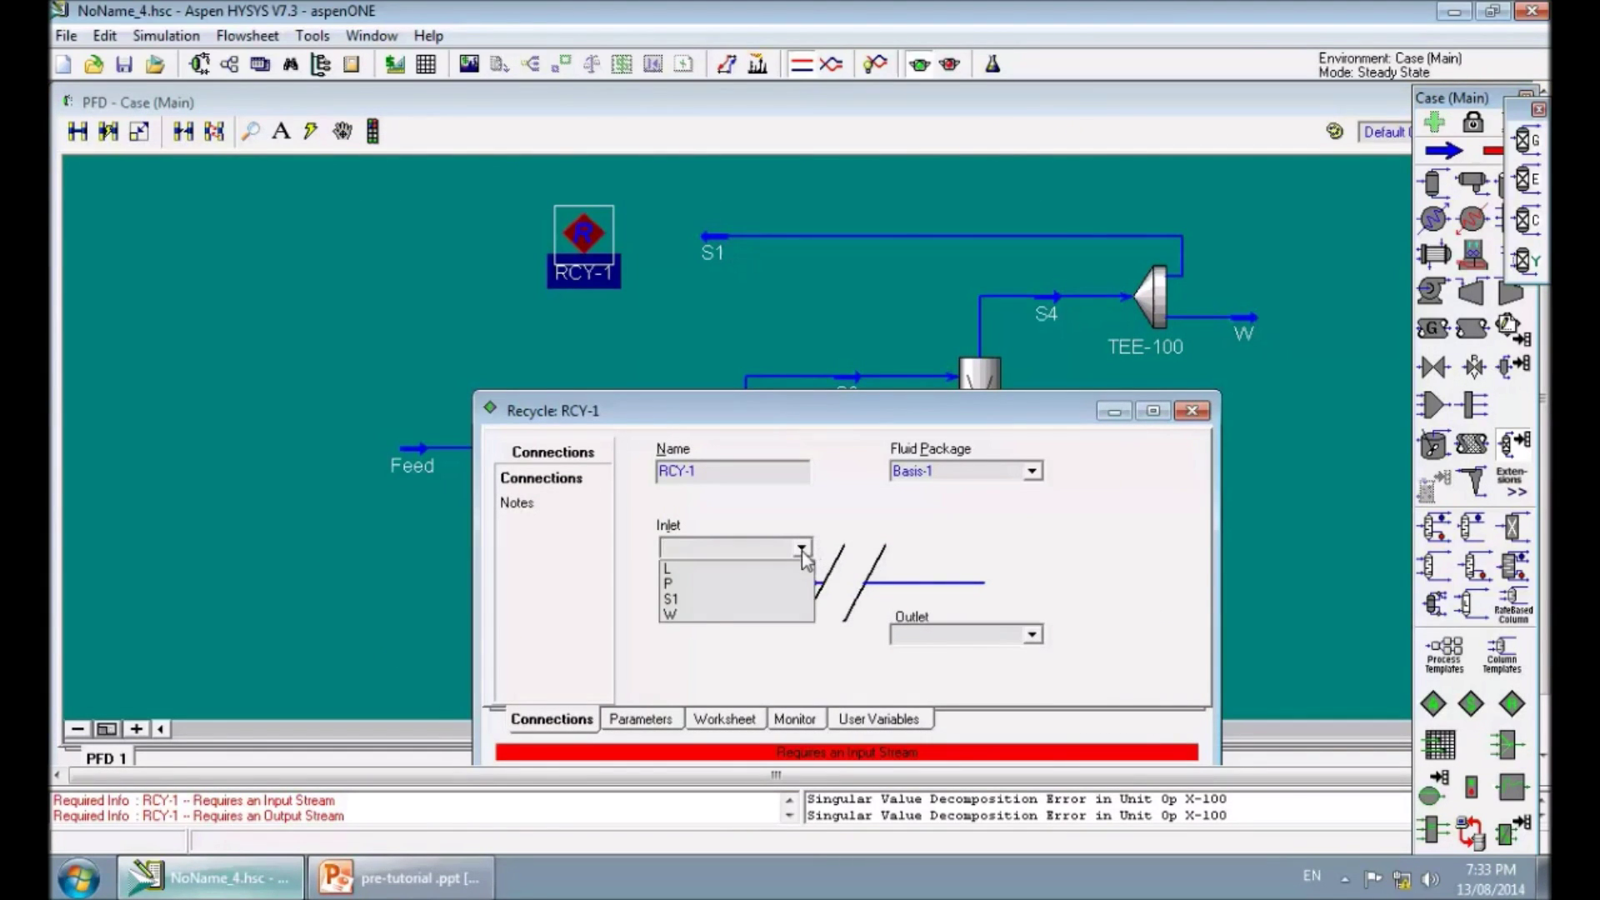
{"action": "left_click", "coordinate": [690, 599]}
{"action": "left_click", "coordinate": [951, 639]}
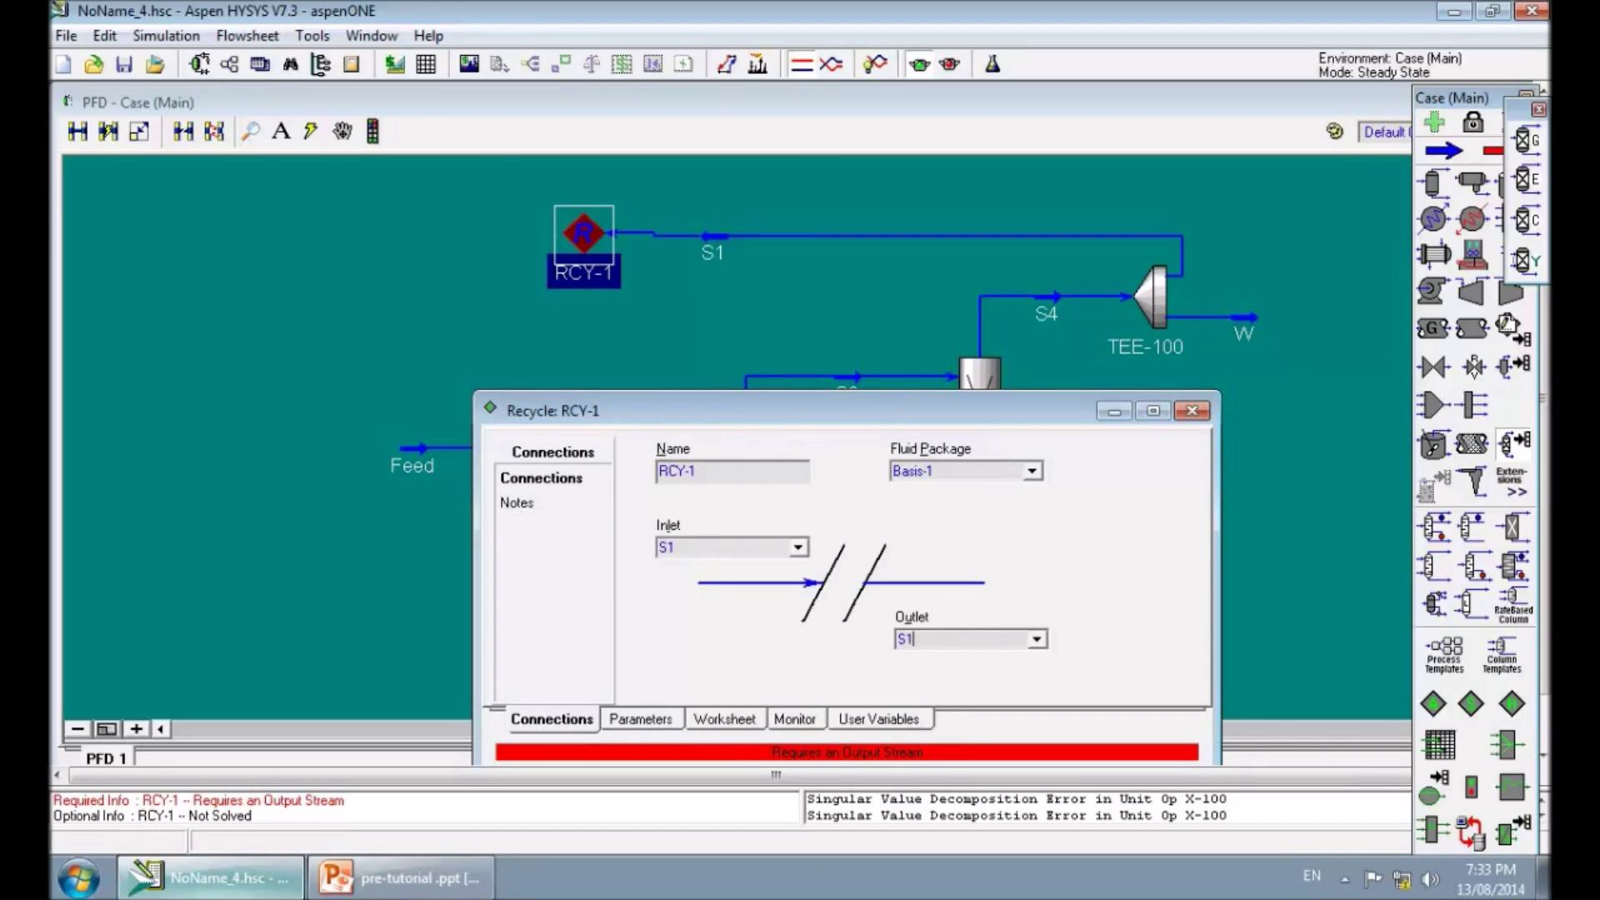
{"action": "key", "text": "Return"}
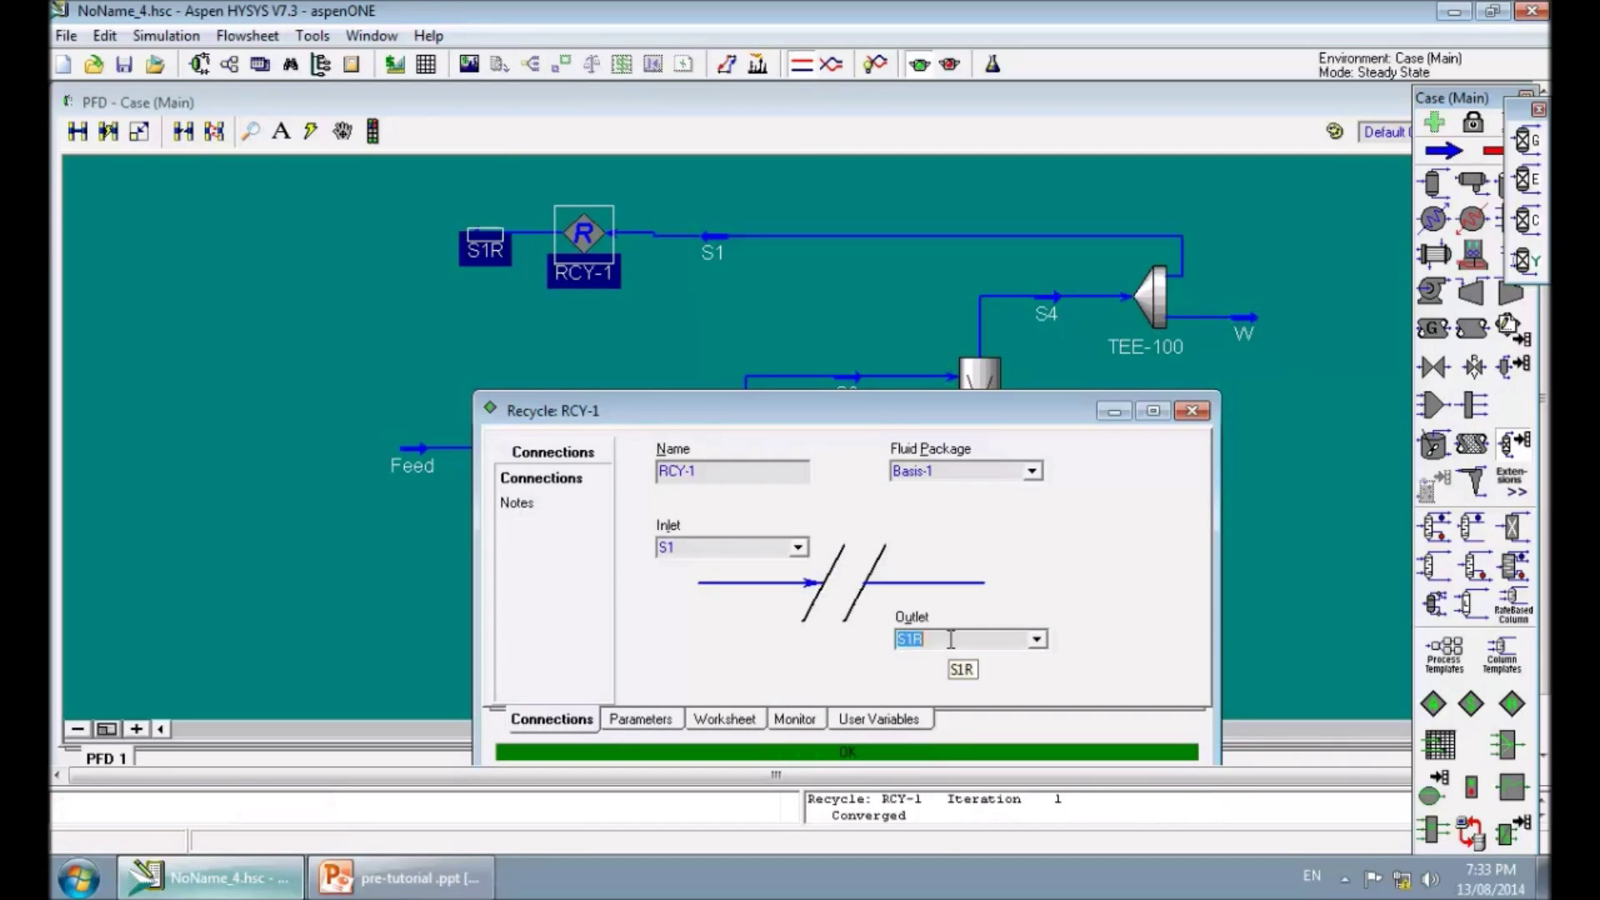
{"action": "left_click", "coordinate": [1192, 410]}
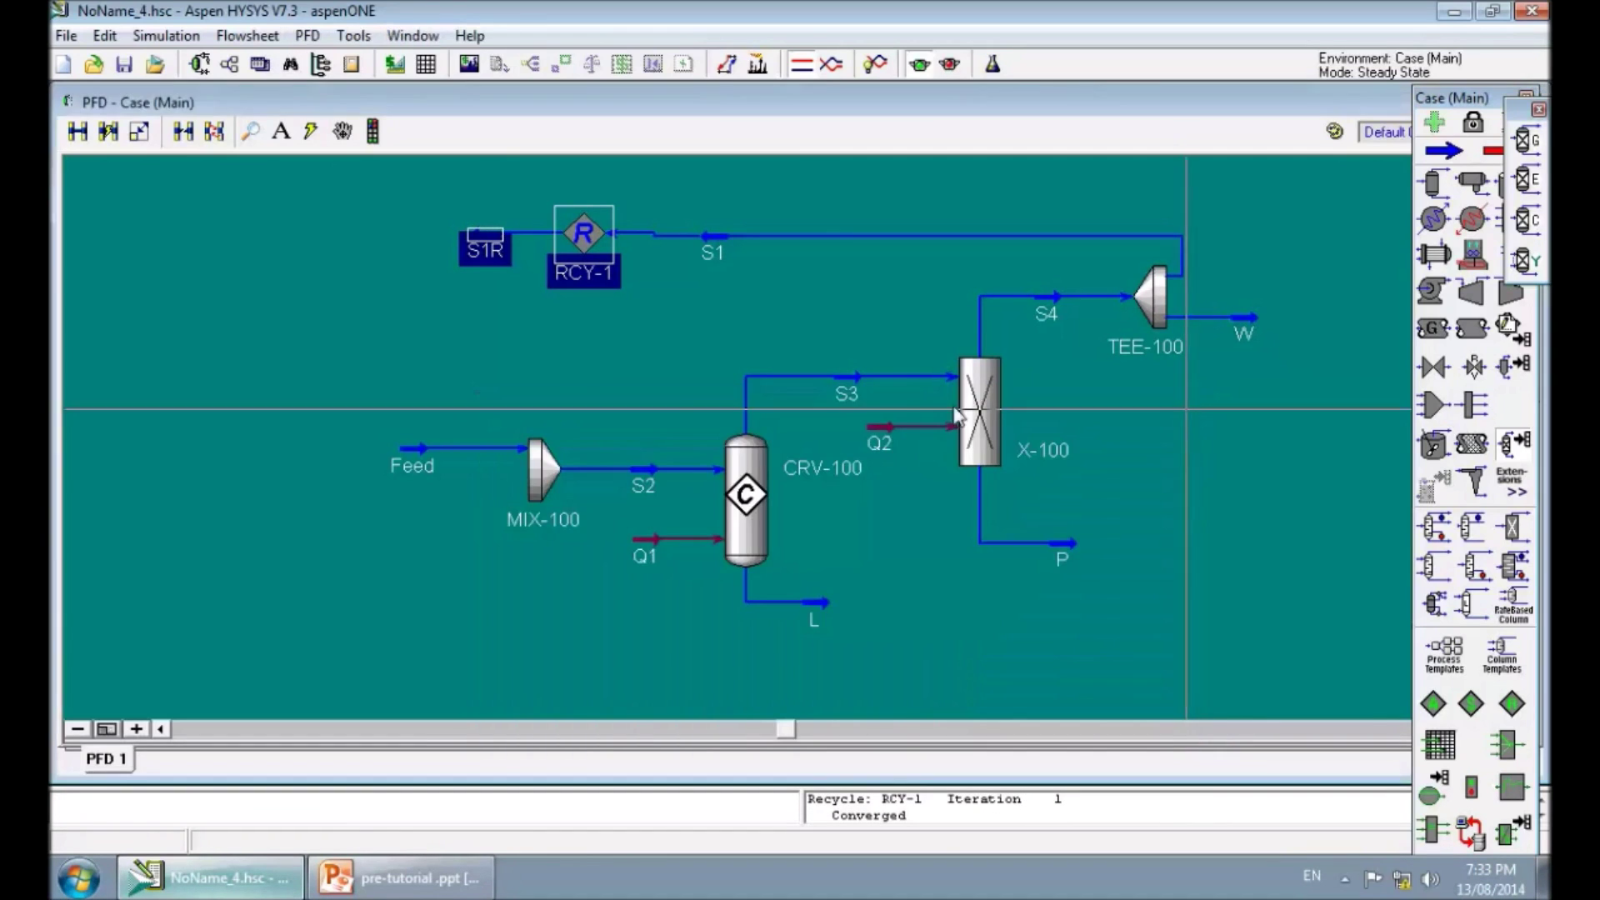
{"action": "left_click_drag", "start_coordinate": [577, 250], "coordinate": [594, 254]}
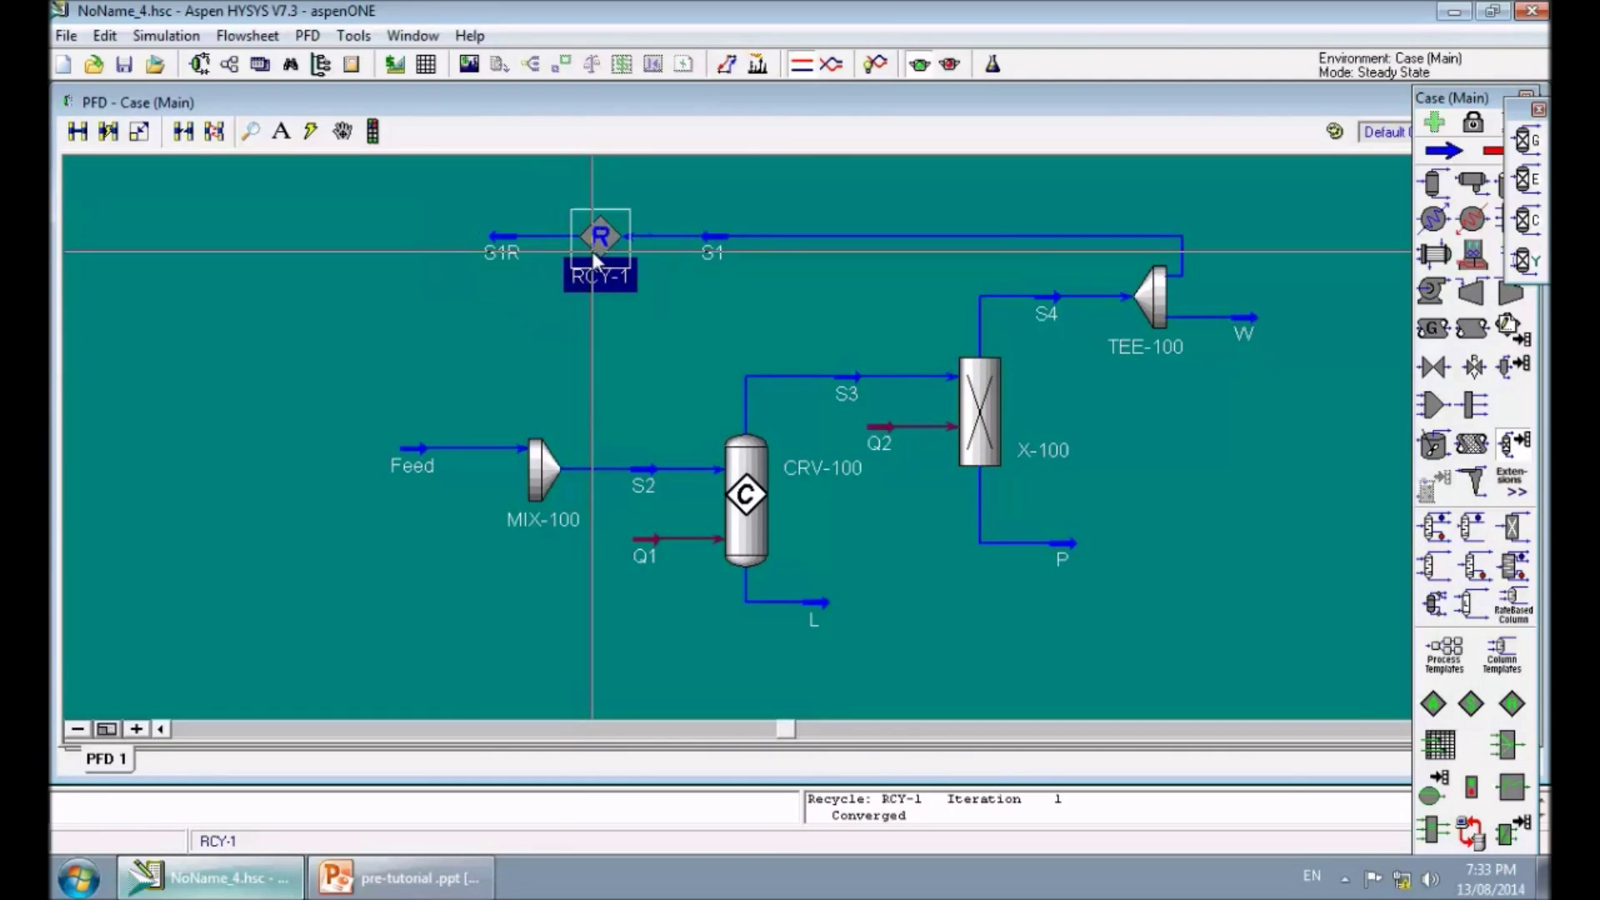
Step: Add S1R as a second inlet stream of mixer MIX-100 and close its properties
{"action": "mouse_move", "coordinate": [504, 252]}
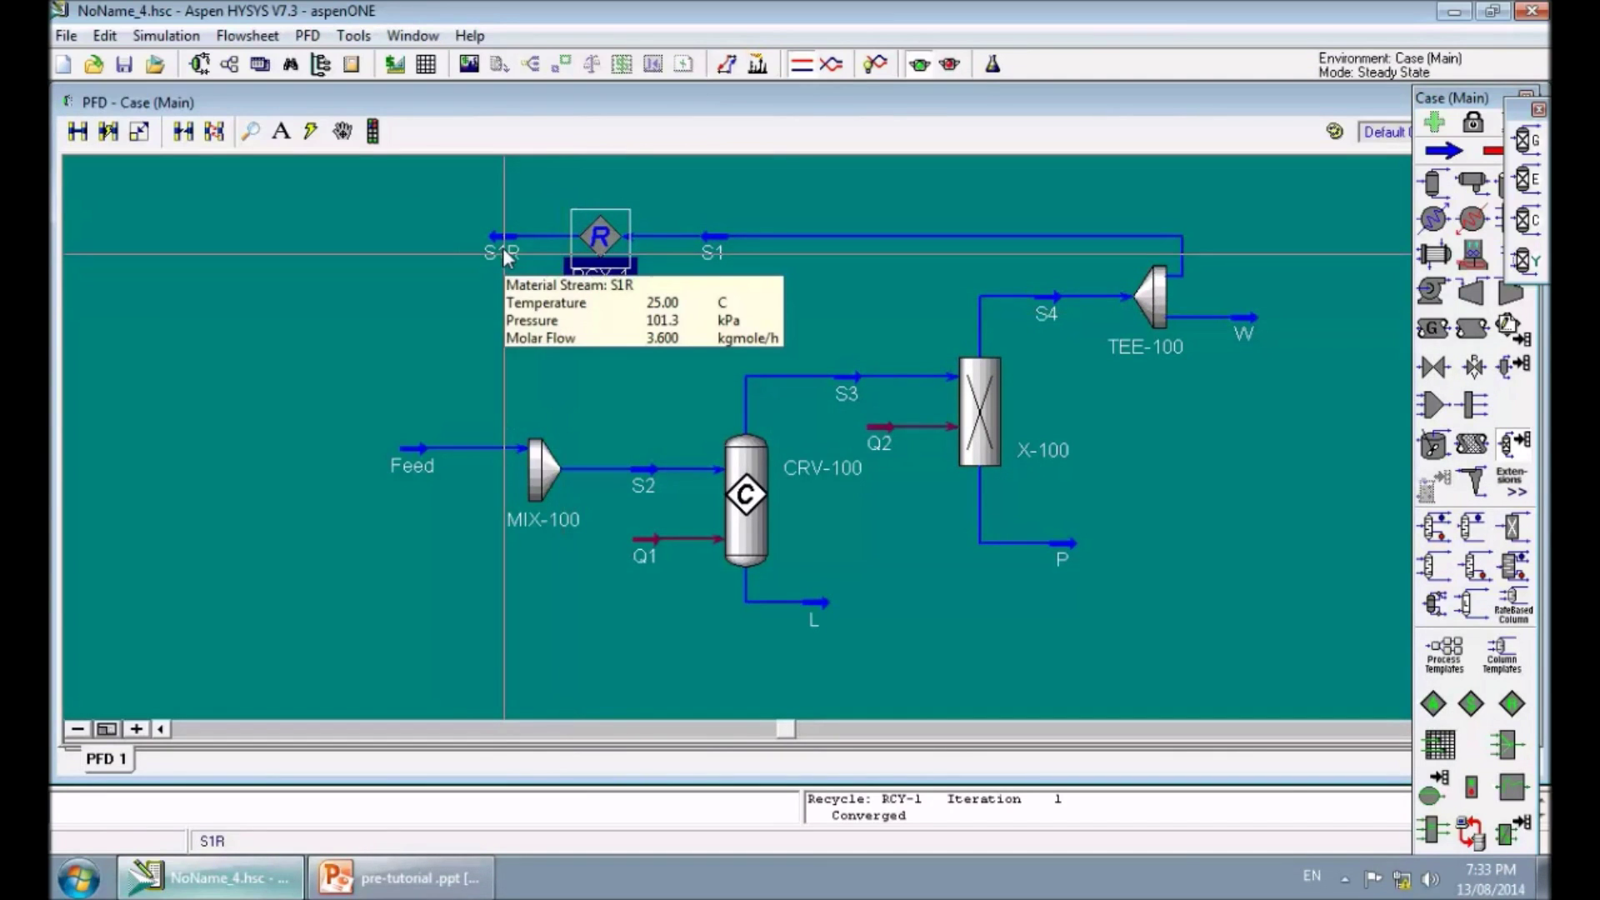
{"action": "double_click", "coordinate": [540, 477]}
{"action": "left_click_drag", "start_coordinate": [458, 182], "coordinate": [660, 300]}
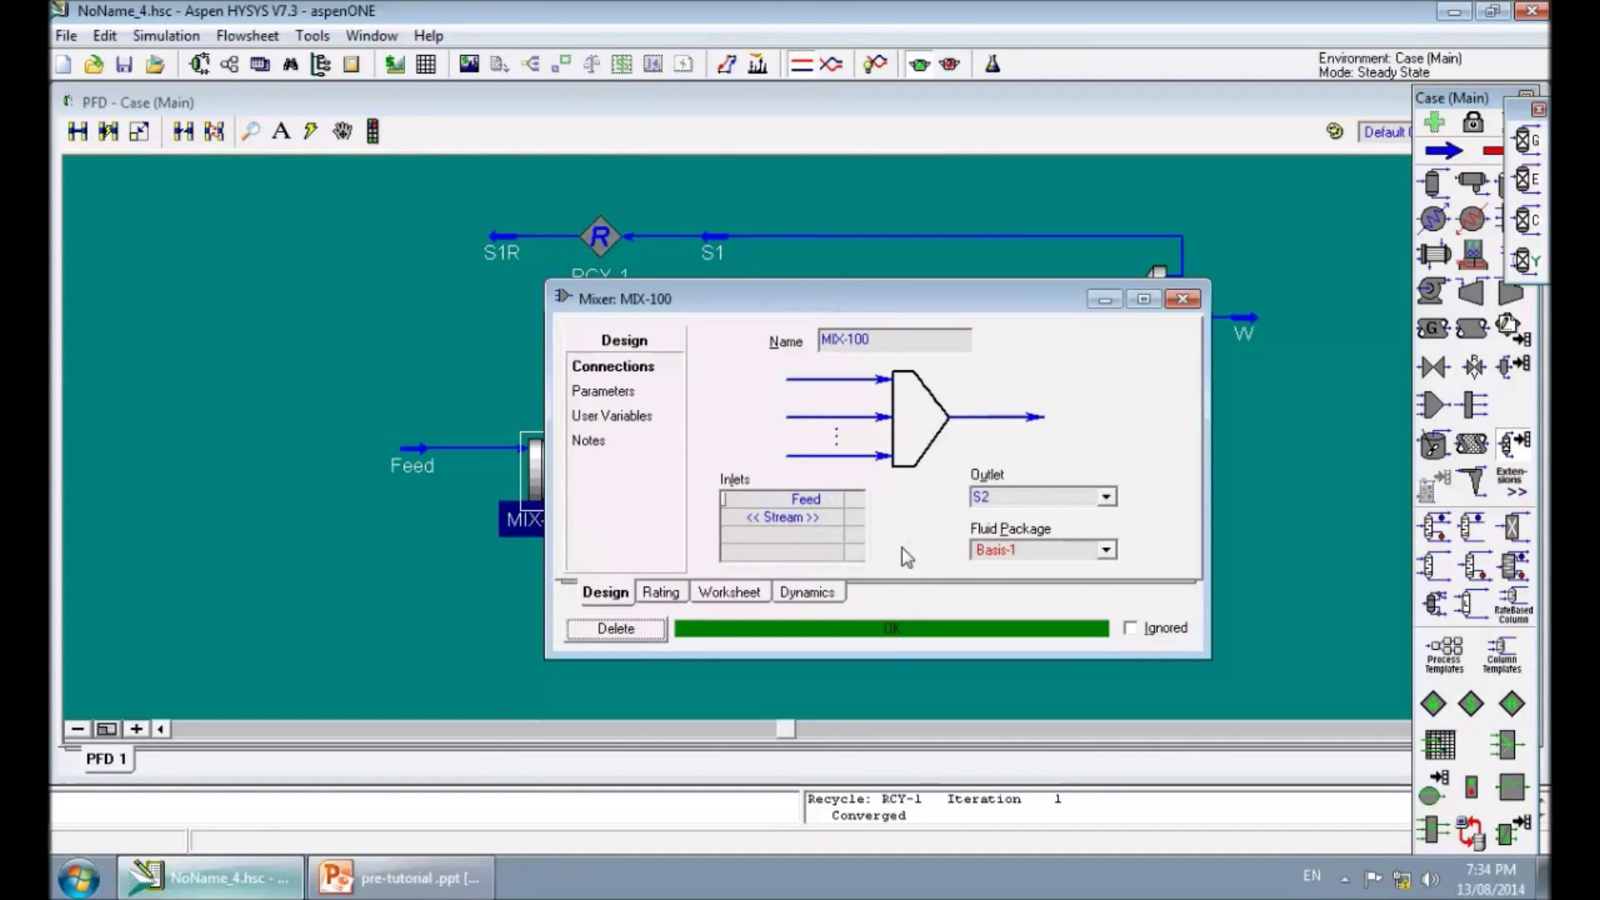
{"action": "left_click", "coordinate": [832, 516]}
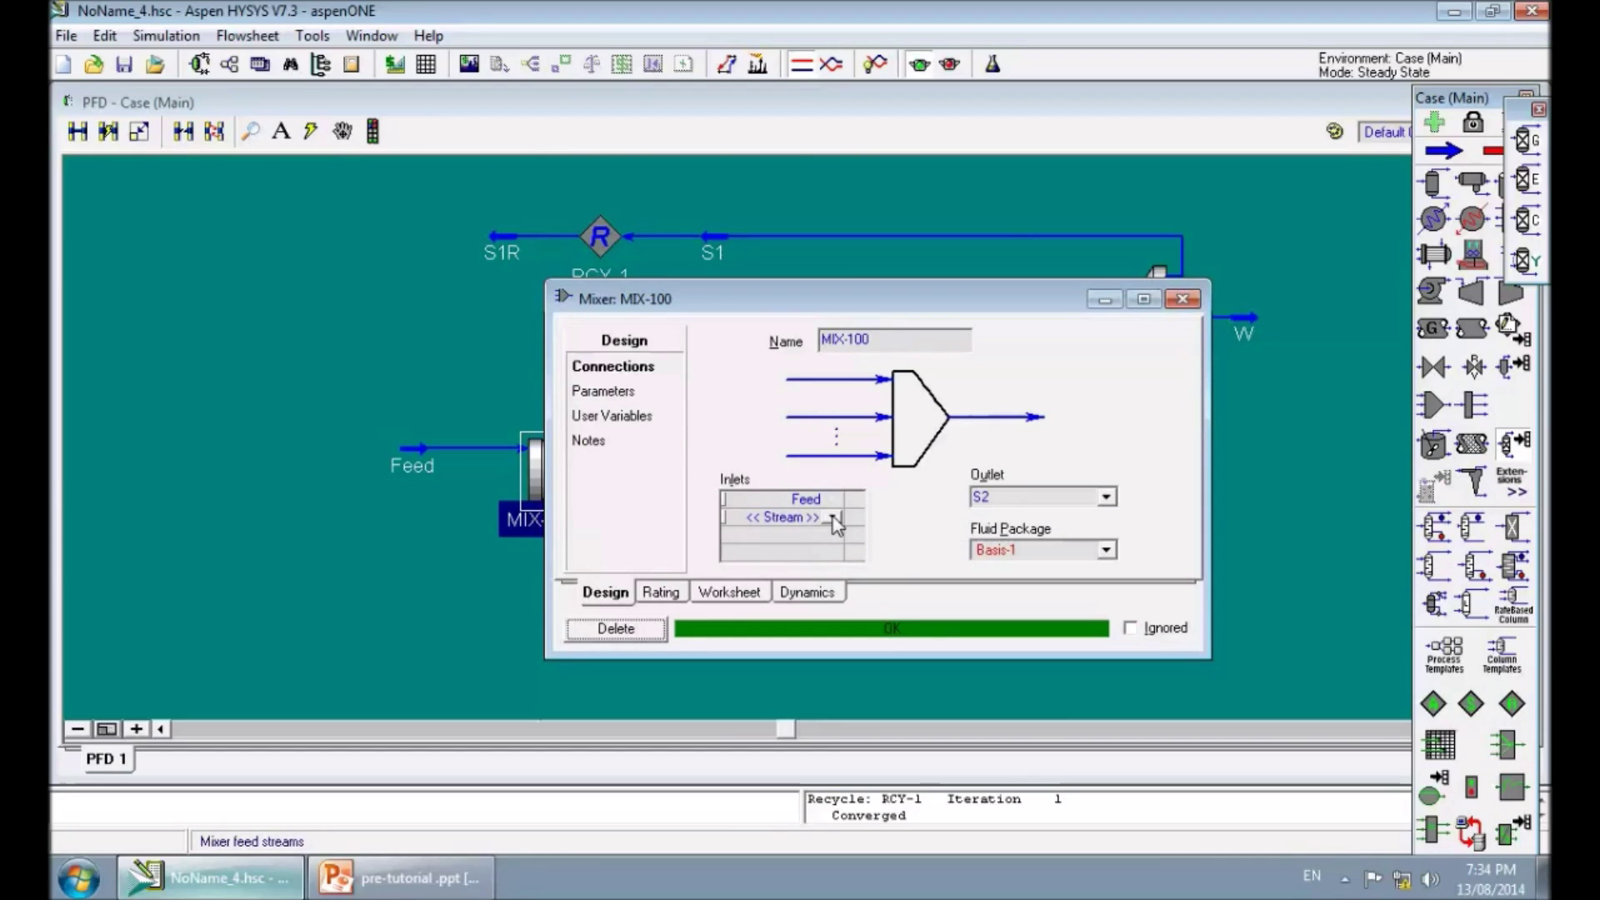
{"action": "left_click", "coordinate": [833, 518]}
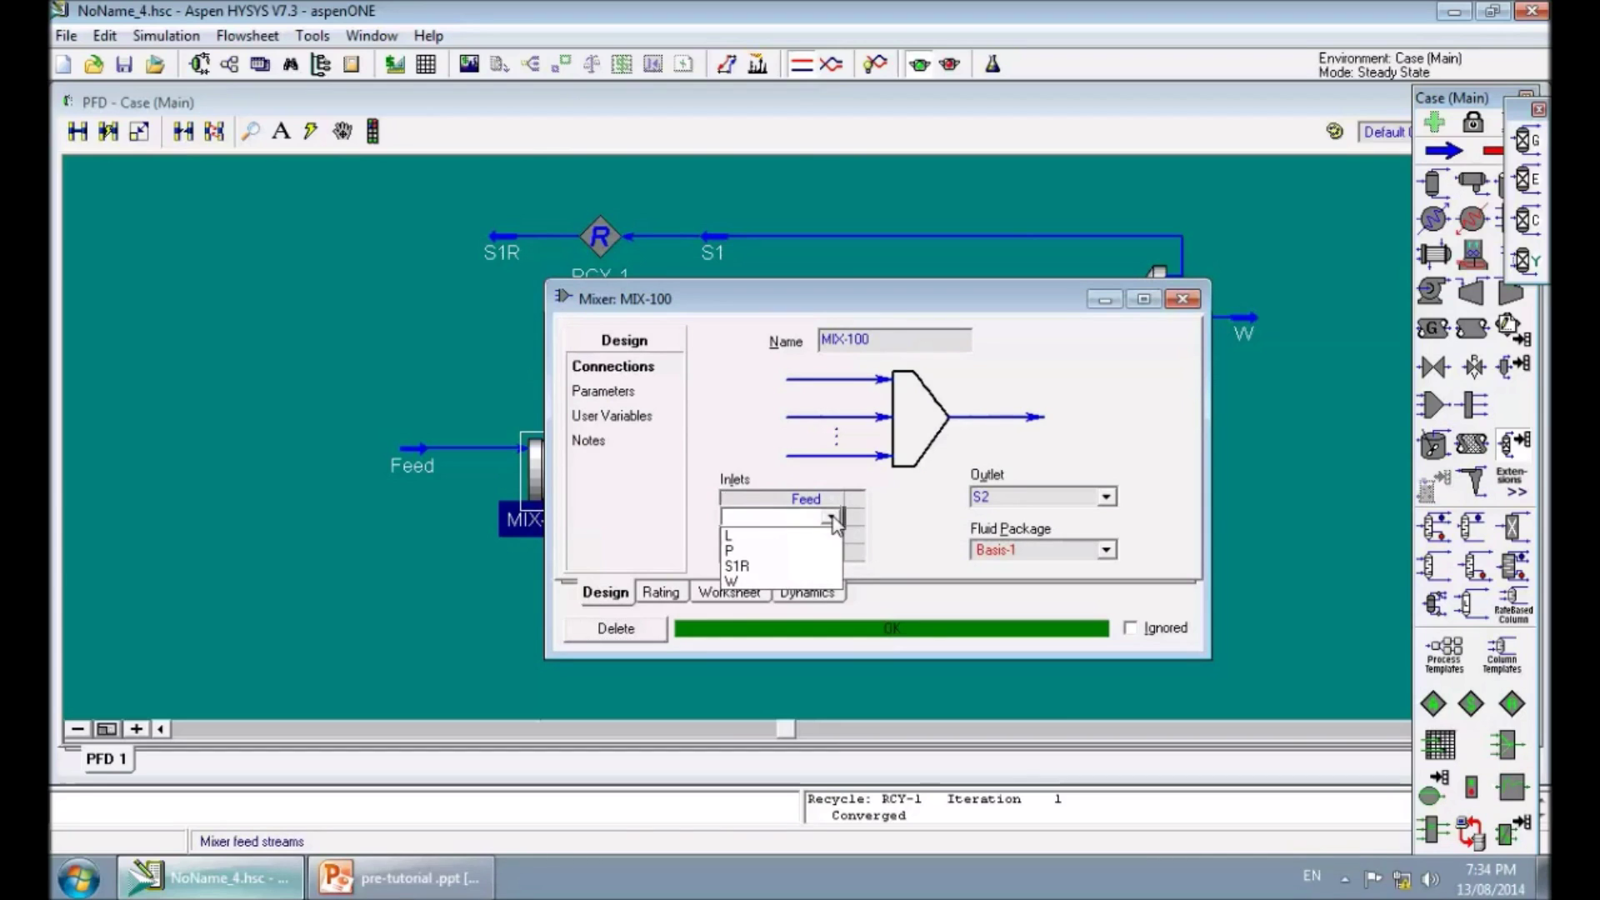
{"action": "left_click", "coordinate": [737, 567]}
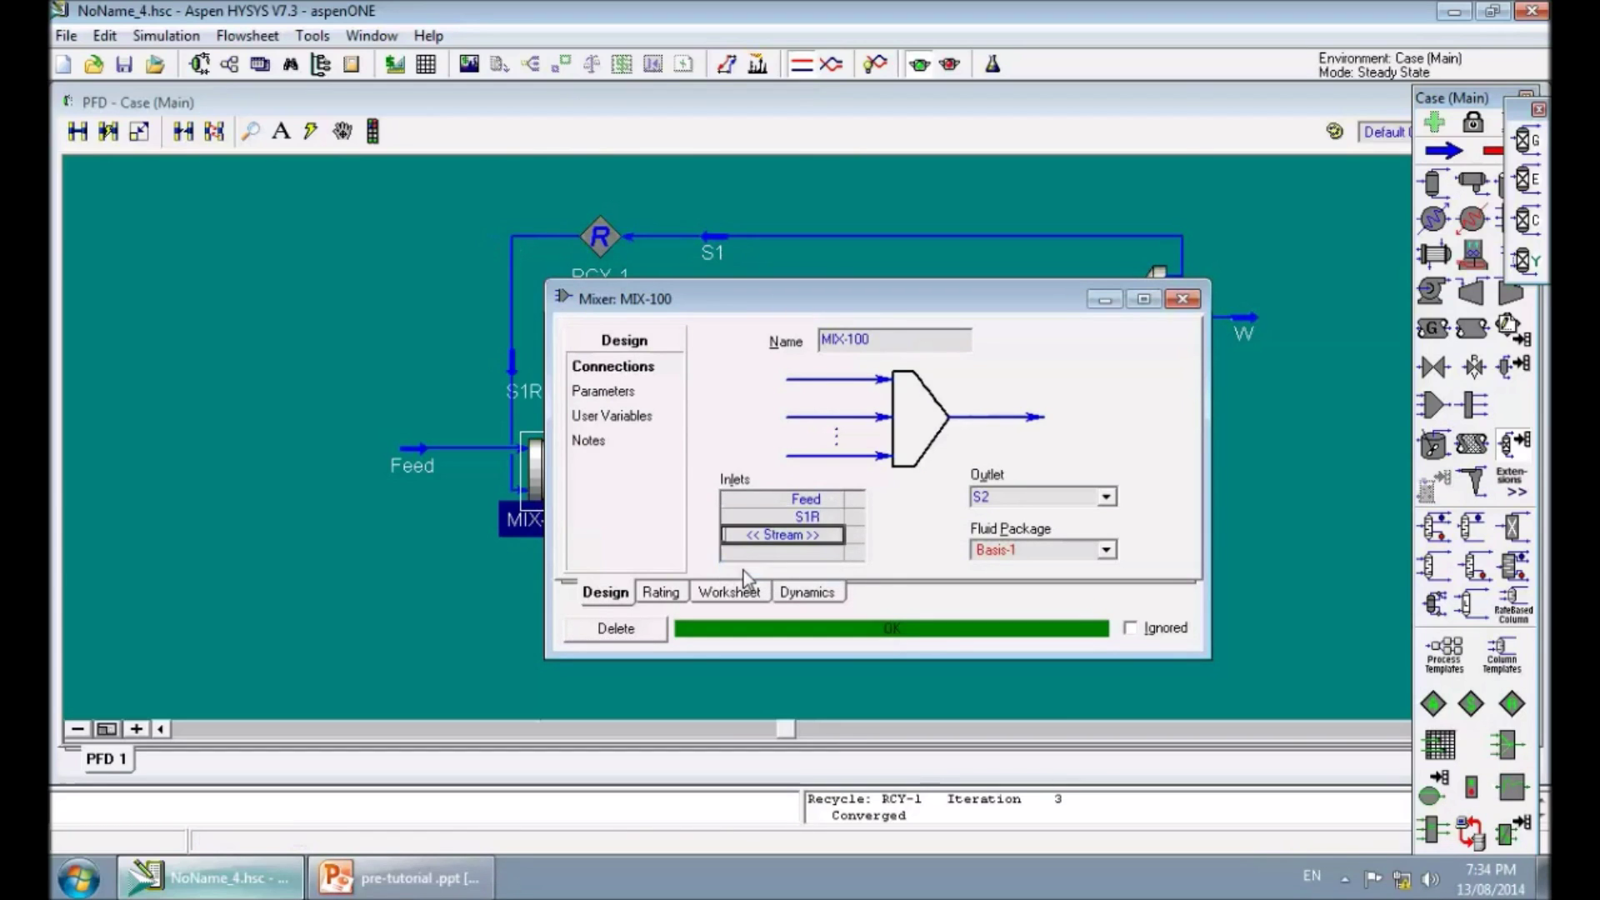
{"action": "left_click", "coordinate": [1173, 304]}
Step: Flip the MIX-100 icon vertically and move Feed down into line with the mixer's lower inlet
{"action": "right_click", "coordinate": [554, 475]}
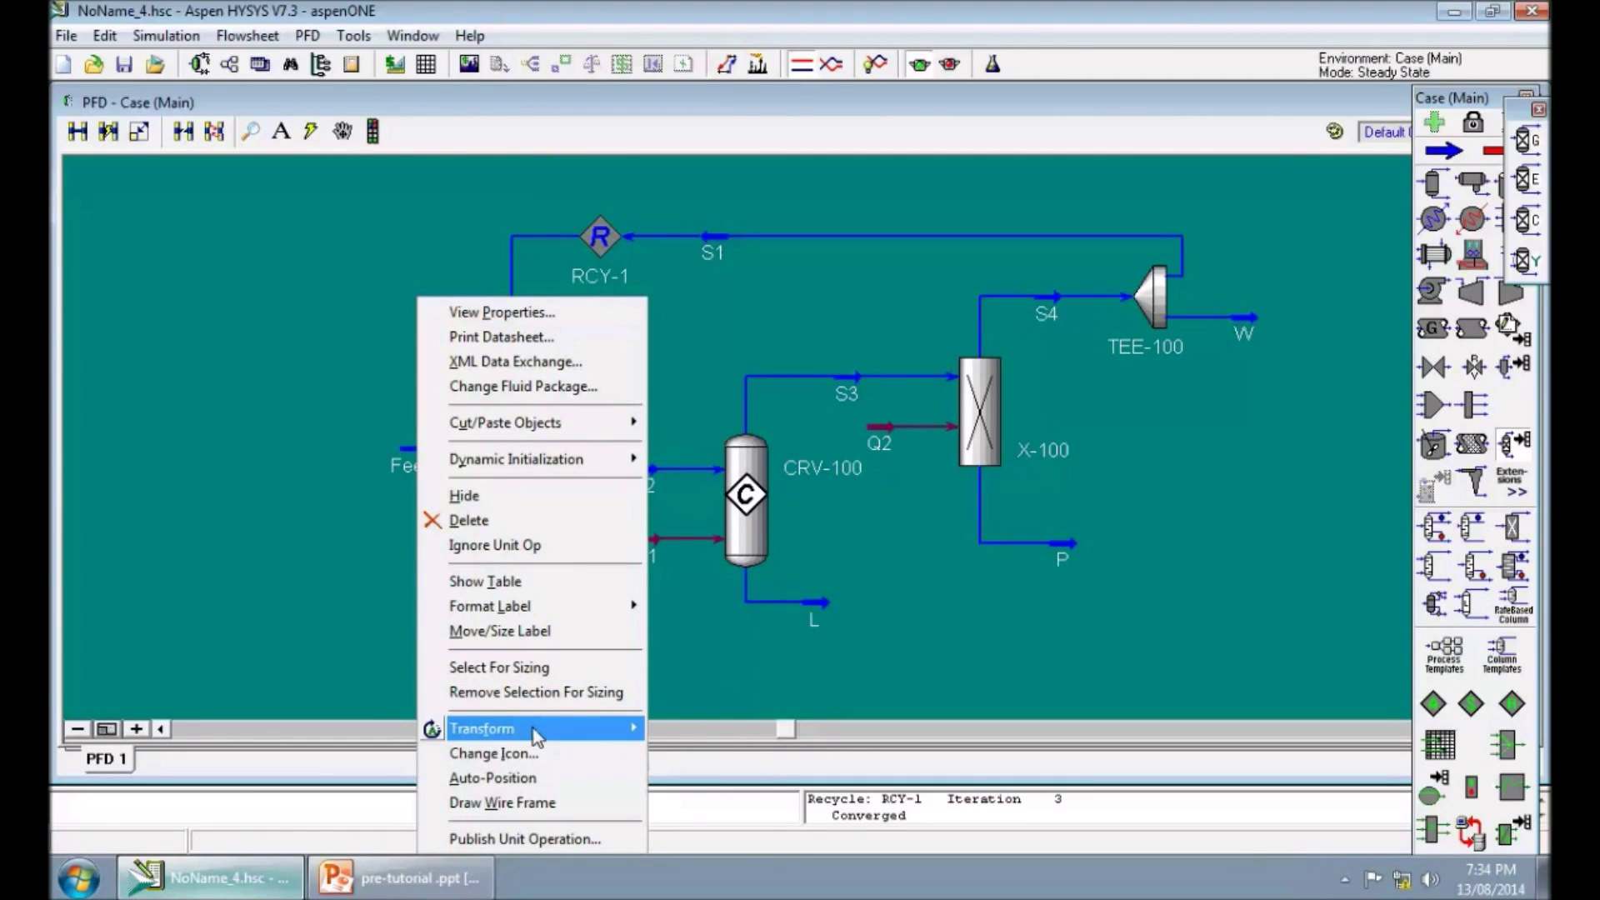
{"action": "mouse_move", "coordinate": [536, 737]}
{"action": "left_click", "coordinate": [708, 811]}
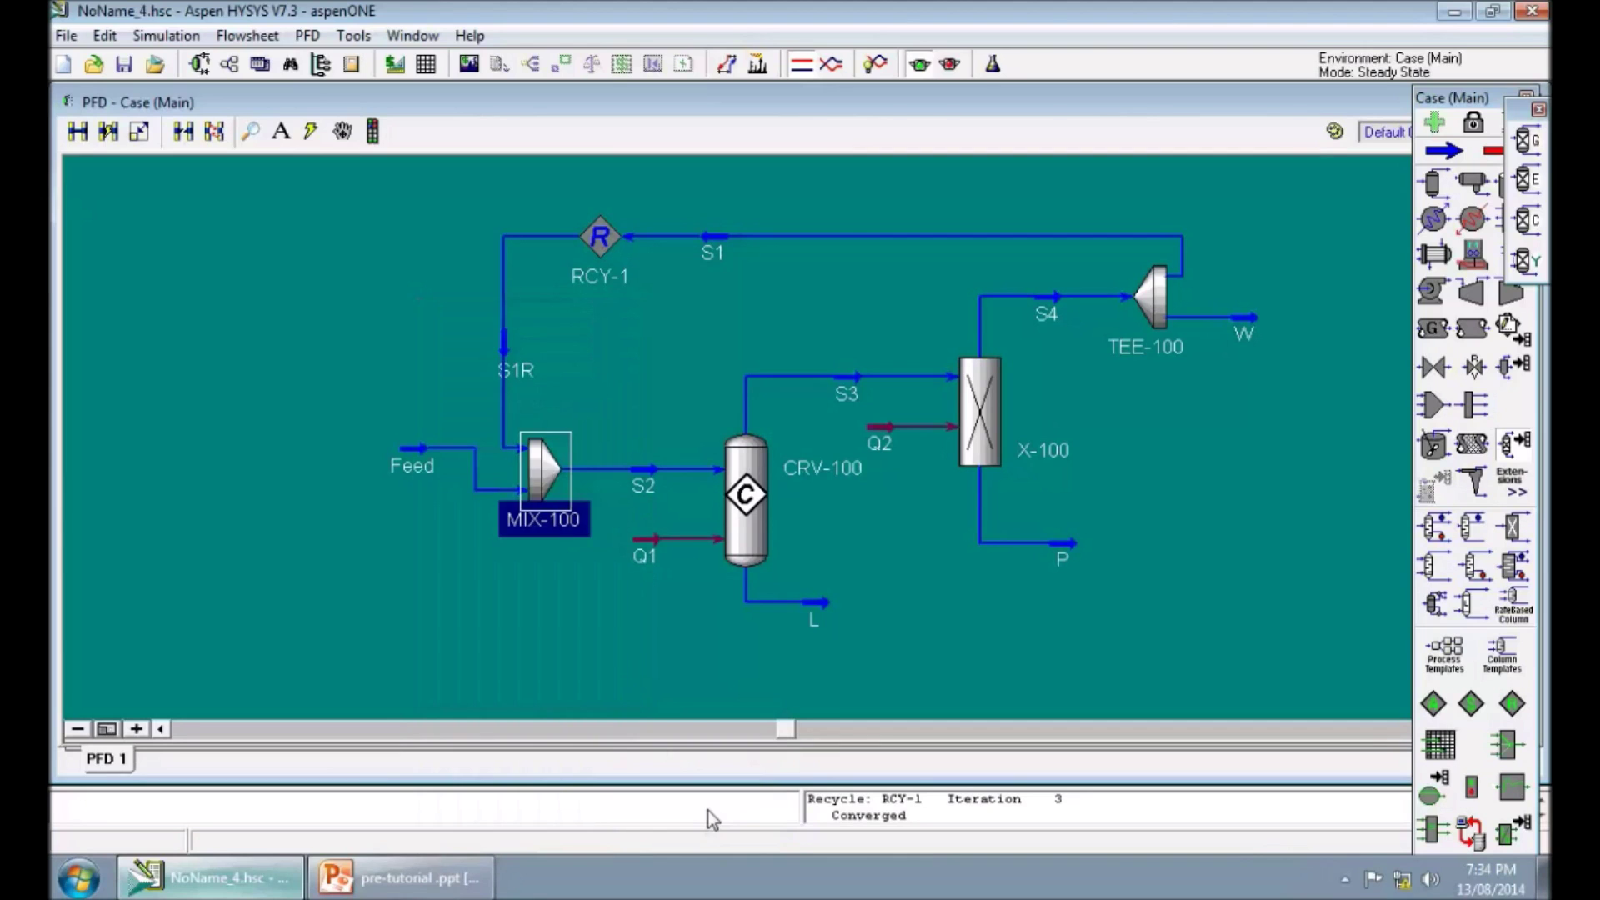
{"action": "mouse_move", "coordinate": [432, 488]}
{"action": "left_mouse_down"}
{"action": "mouse_move", "coordinate": [412, 473]}
{"action": "mouse_move", "coordinate": [401, 493]}
{"action": "left_mouse_up"}
{"action": "left_click", "coordinate": [417, 452]}
{"action": "left_click", "coordinate": [858, 702]}
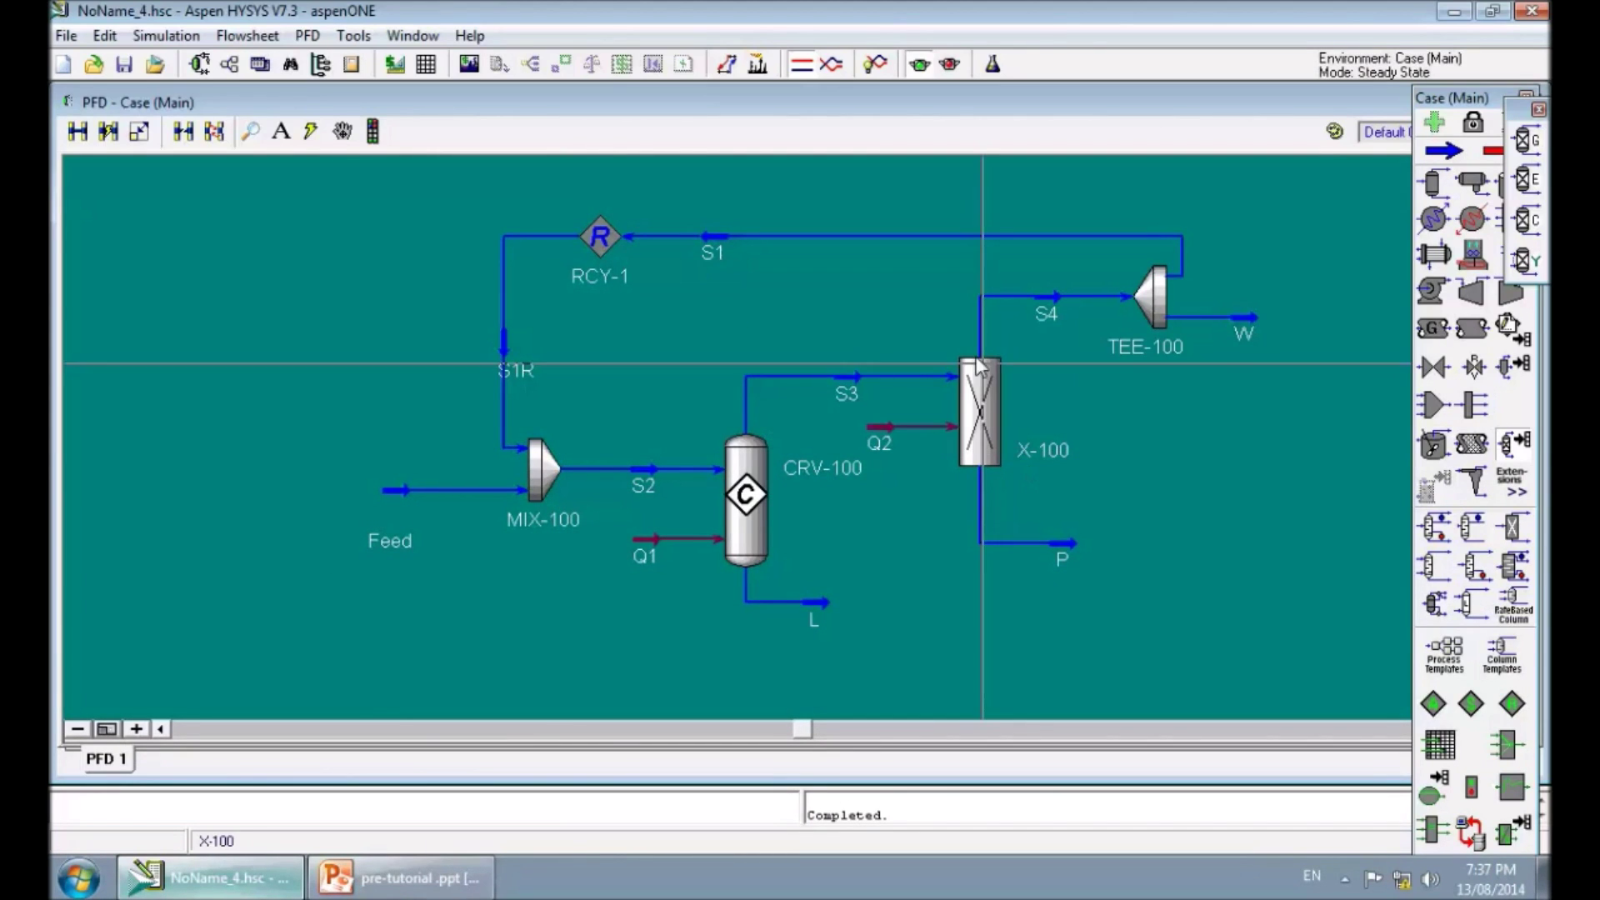
Step: Review the molar flow, mass flow and composition of stream S3, then close its properties
{"action": "double_click", "coordinate": [850, 395]}
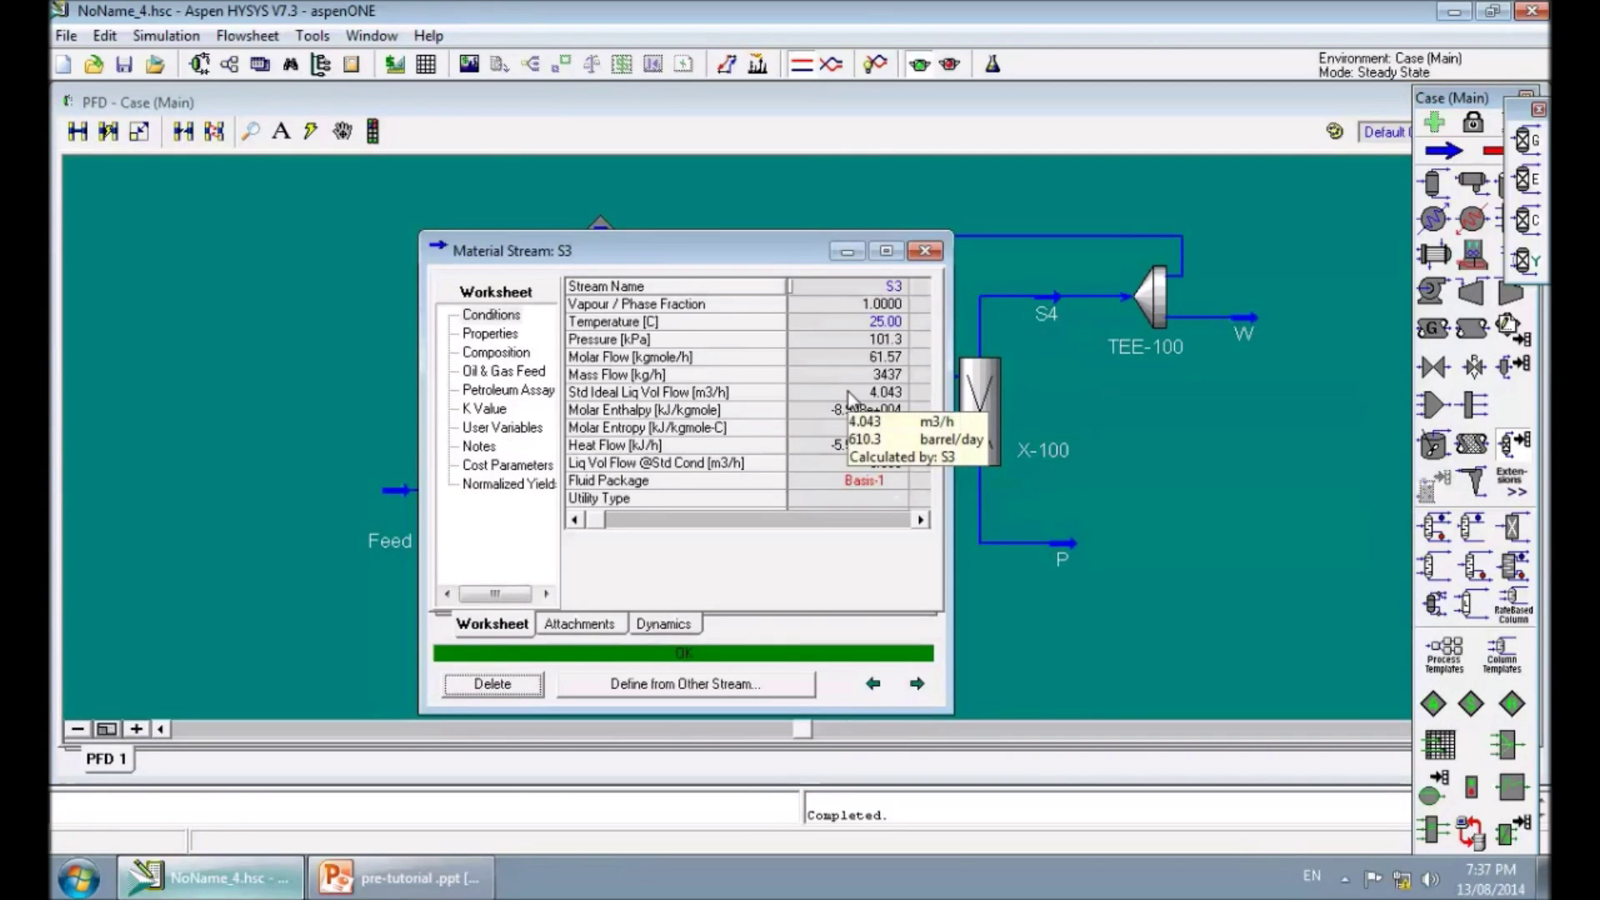
{"action": "left_click", "coordinate": [907, 365]}
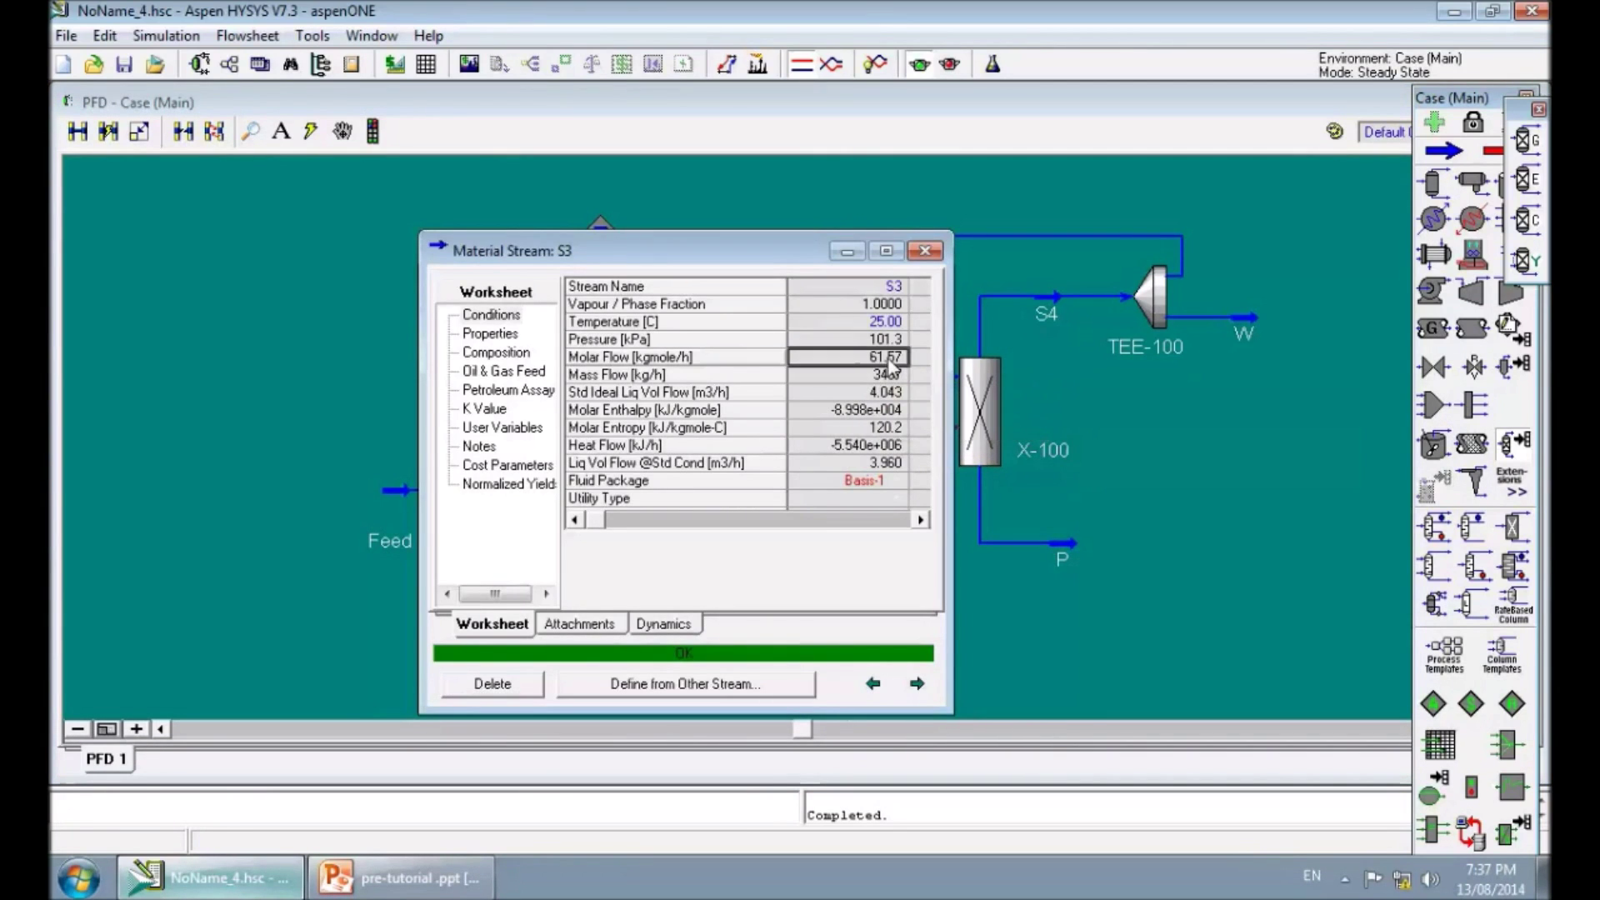
{"action": "left_click", "coordinate": [898, 378]}
{"action": "left_click", "coordinate": [496, 351]}
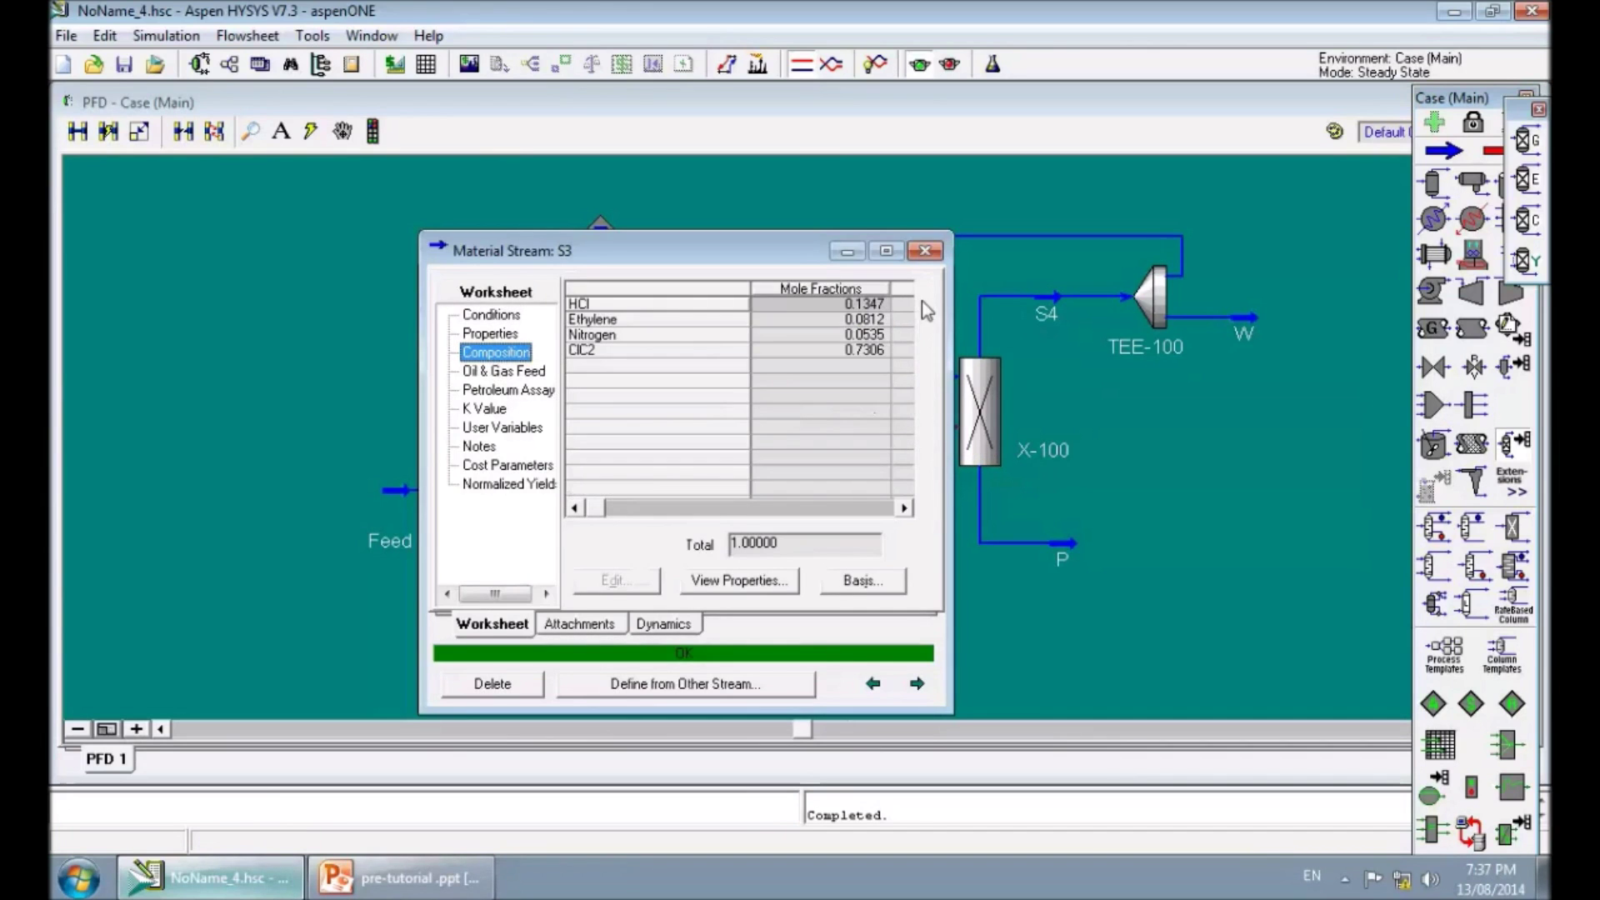
{"action": "left_click", "coordinate": [925, 251]}
Step: Review the conditions and composition of stream W, then close its properties
{"action": "double_click", "coordinate": [1235, 317]}
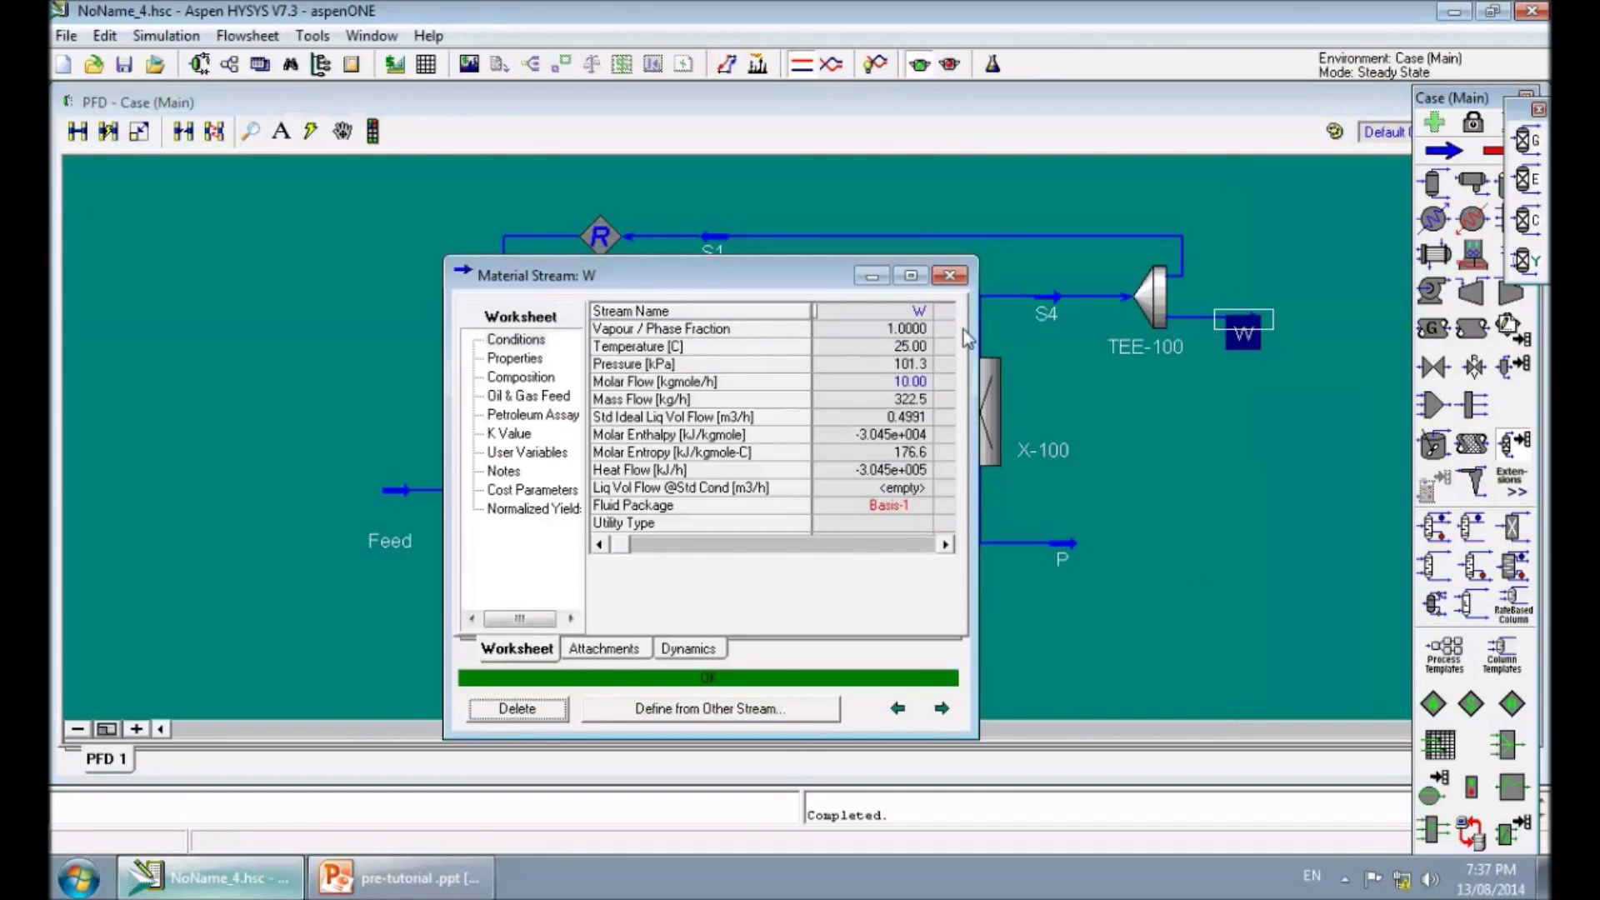
{"action": "left_click", "coordinate": [514, 379]}
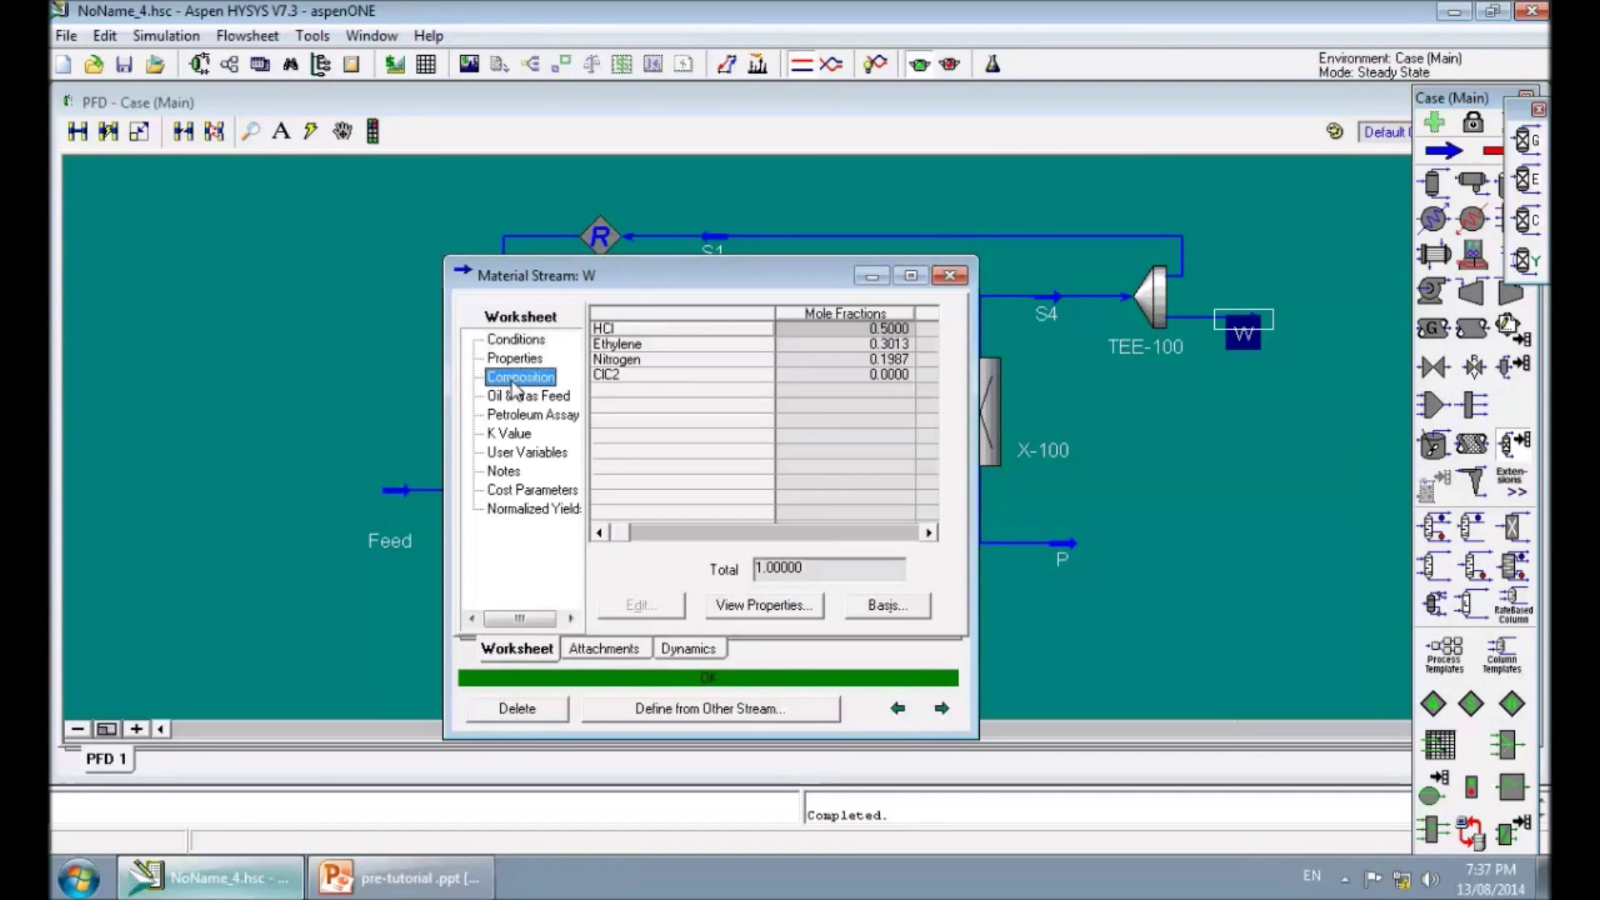
{"action": "left_click", "coordinate": [950, 276]}
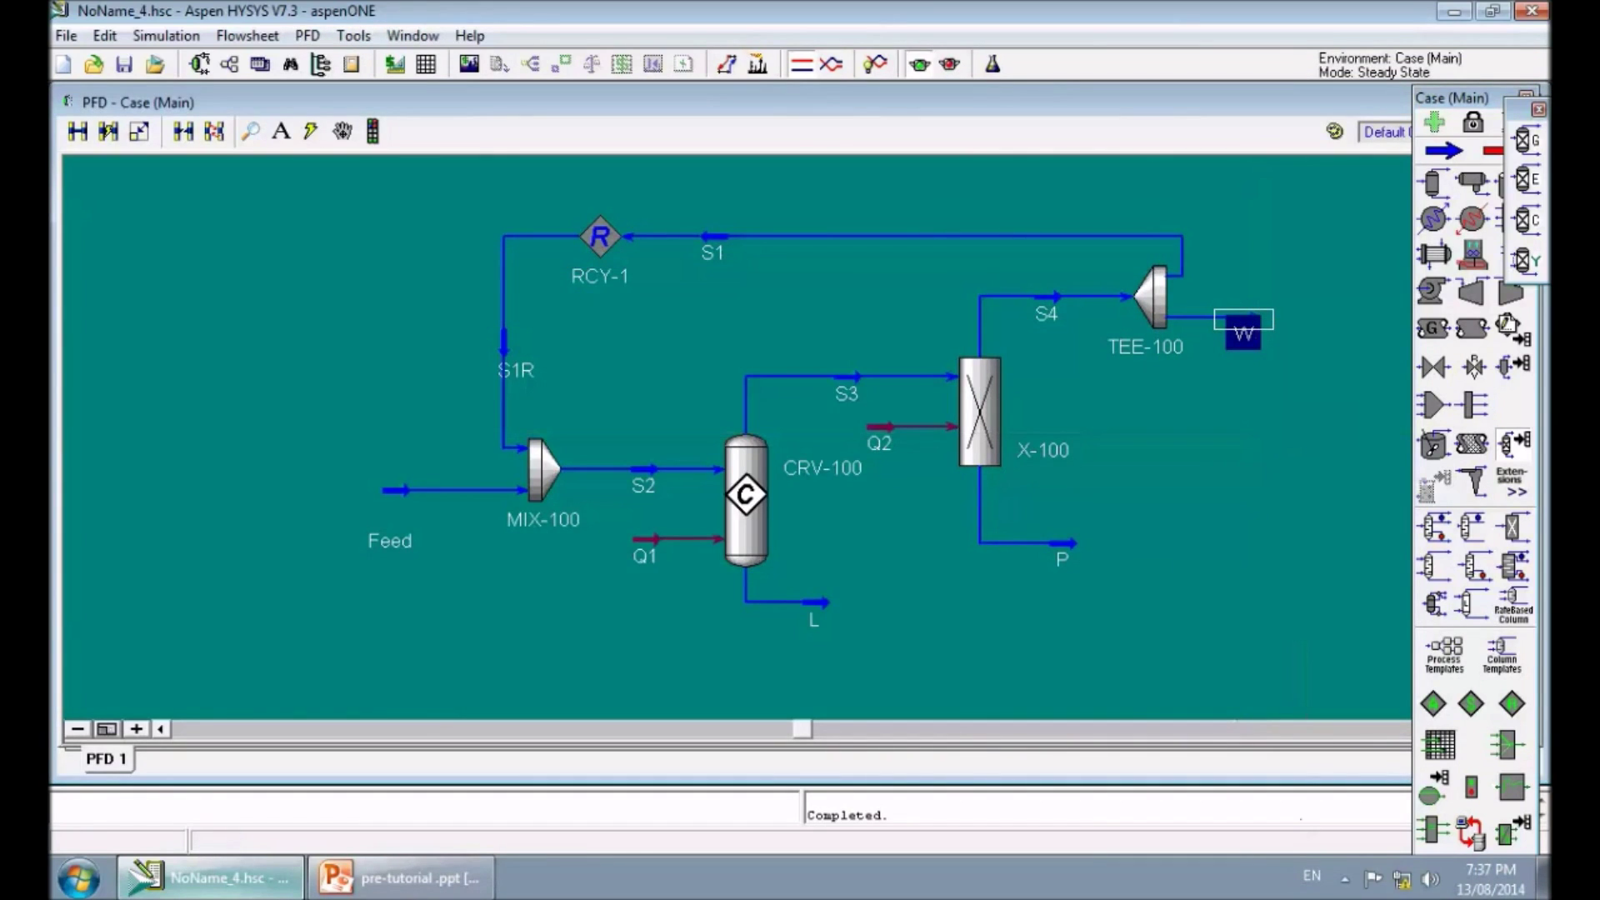